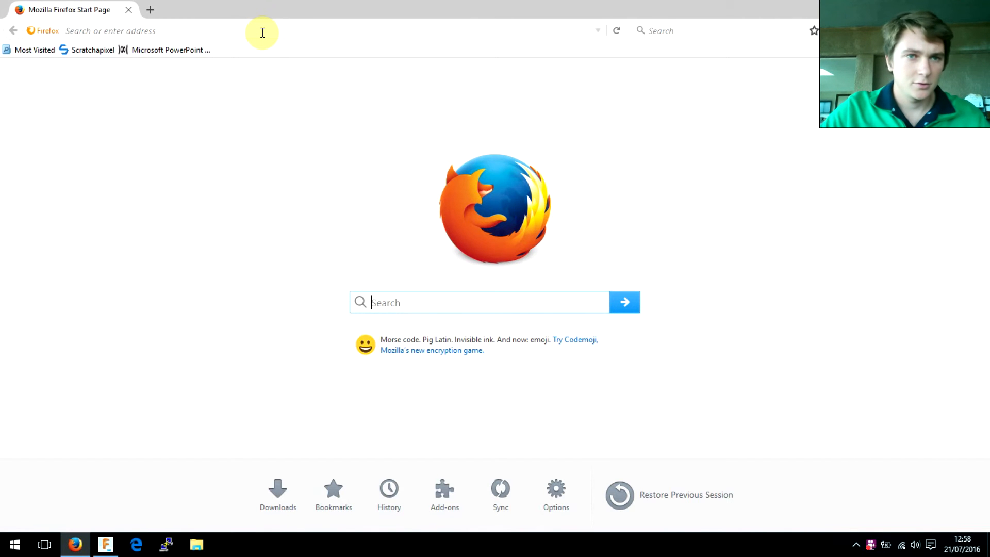
# Go to boardcad.com and review the program's features on the home page.
pyautogui.click(262, 32)
pyautogui.write('boardcad.com/')
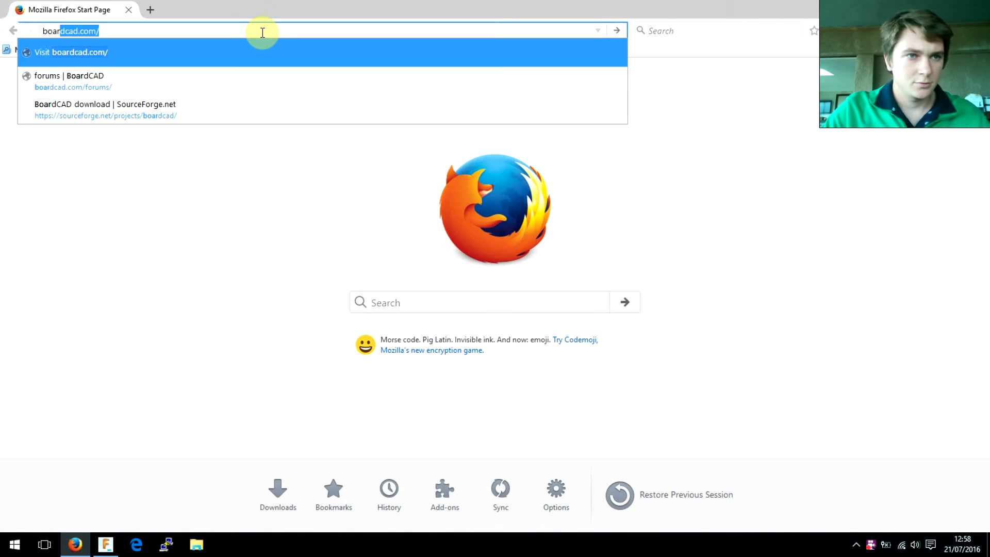
pyautogui.press('Return')
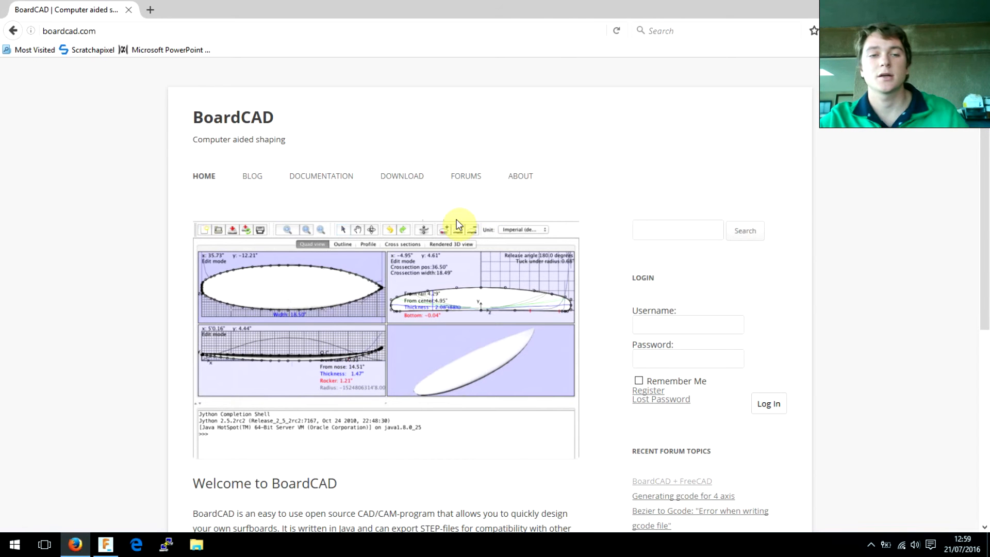
pyautogui.scroll(-7, 651, 144)
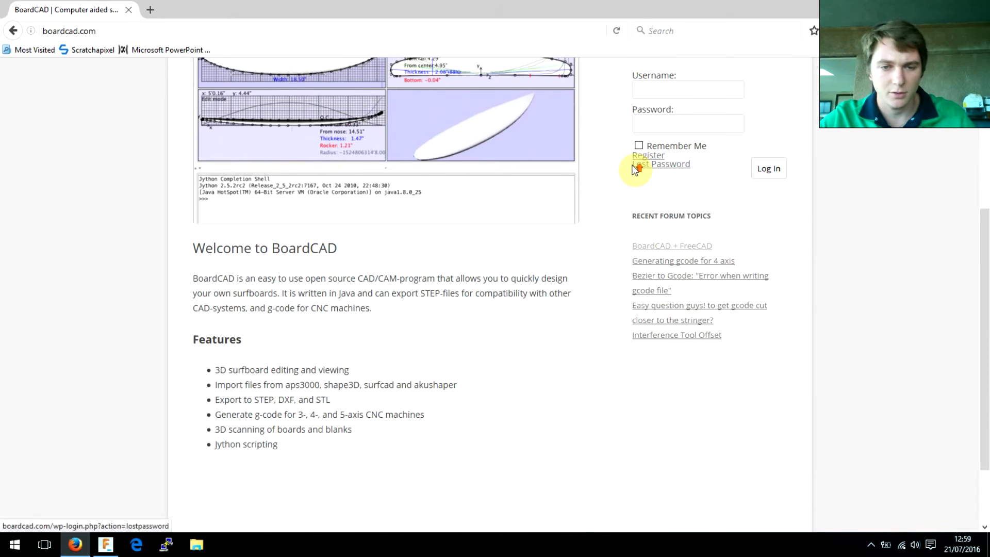
pyautogui.scroll(7, 636, 168)
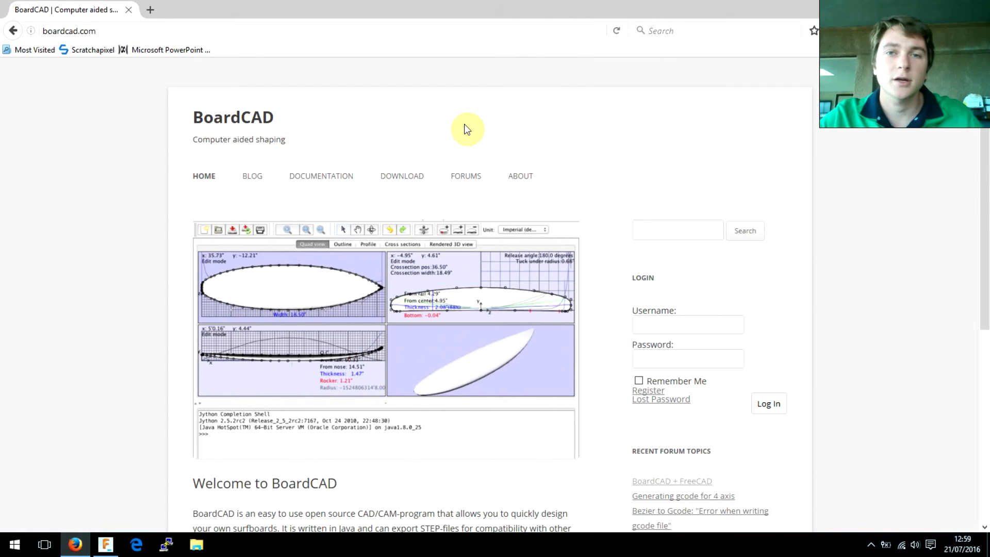
# Open the BoardCAD download page and follow its link to the SourceForge project page.
pyautogui.click(411, 178)
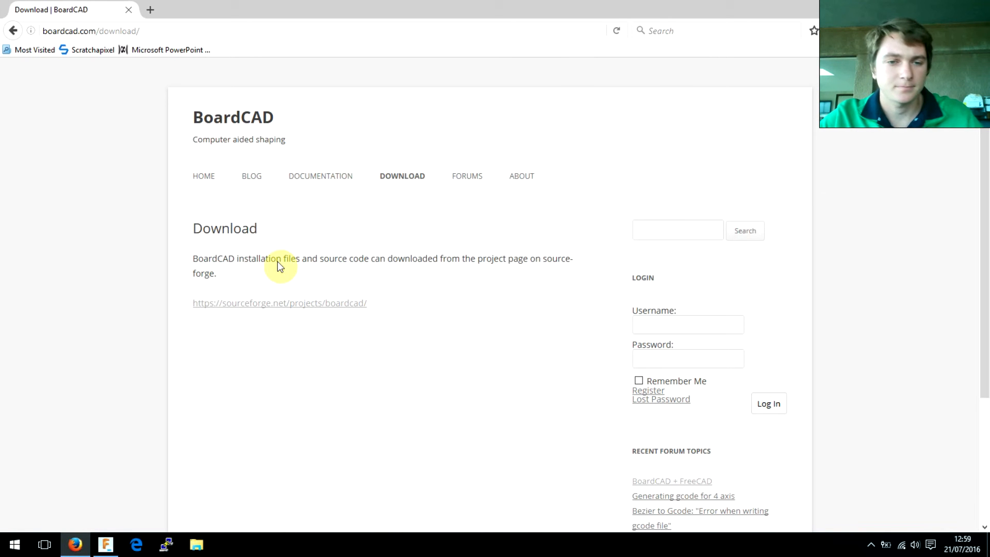
pyautogui.click(264, 303)
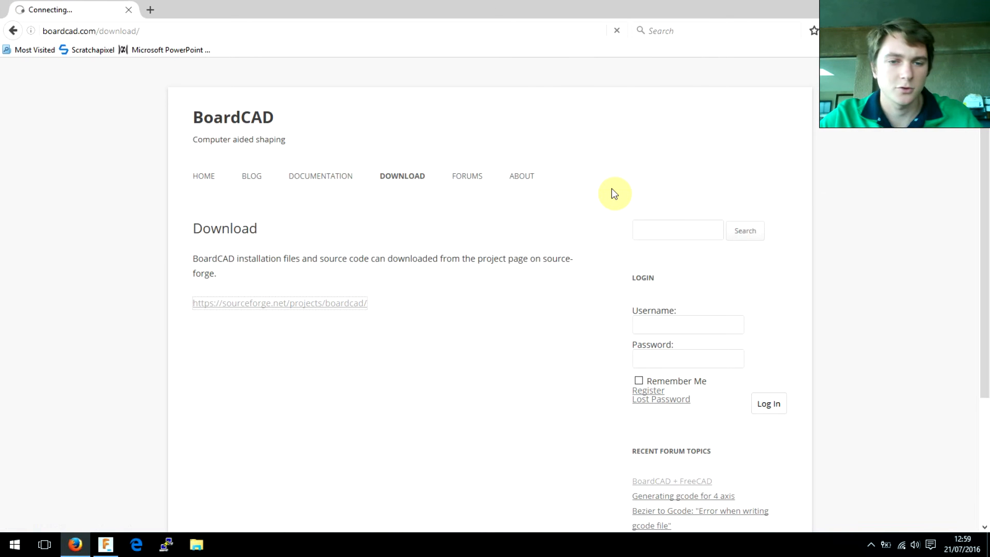
pyautogui.click(510, 238)
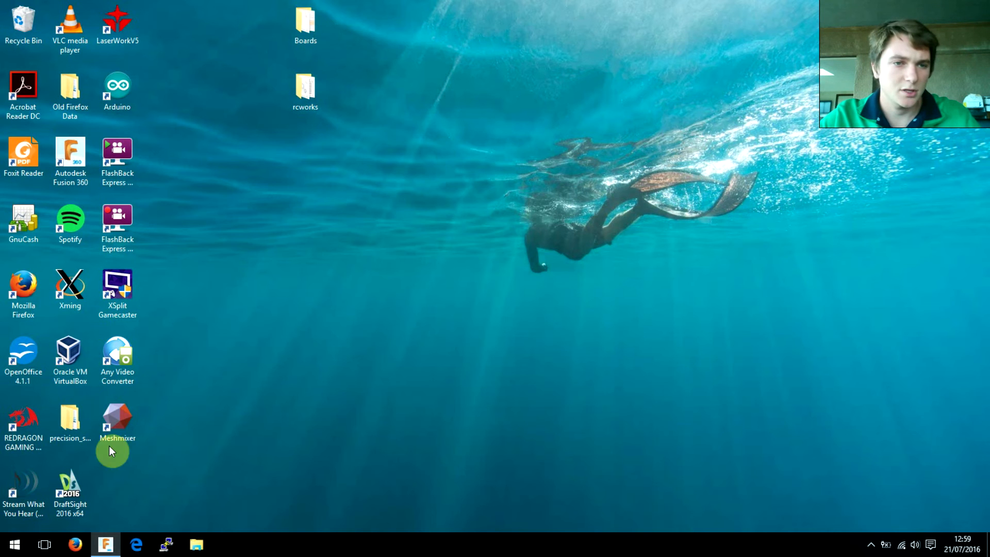
# Run the BoardCAD_windows_3_0_1.exe installer from the Board Shaping options folder in File Explorer.
pyautogui.click(196, 543)
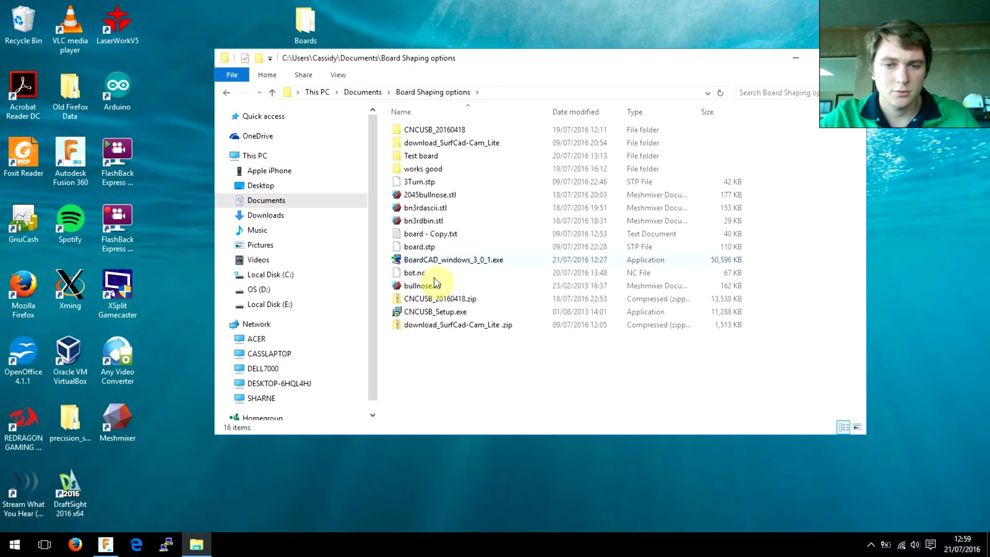
pyautogui.click(454, 259)
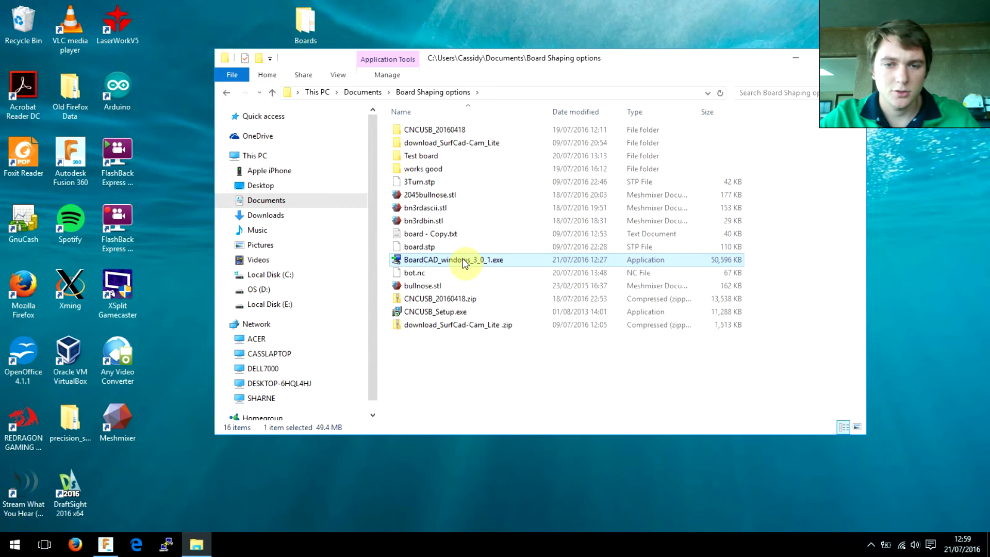
pyautogui.doubleClick(463, 260)
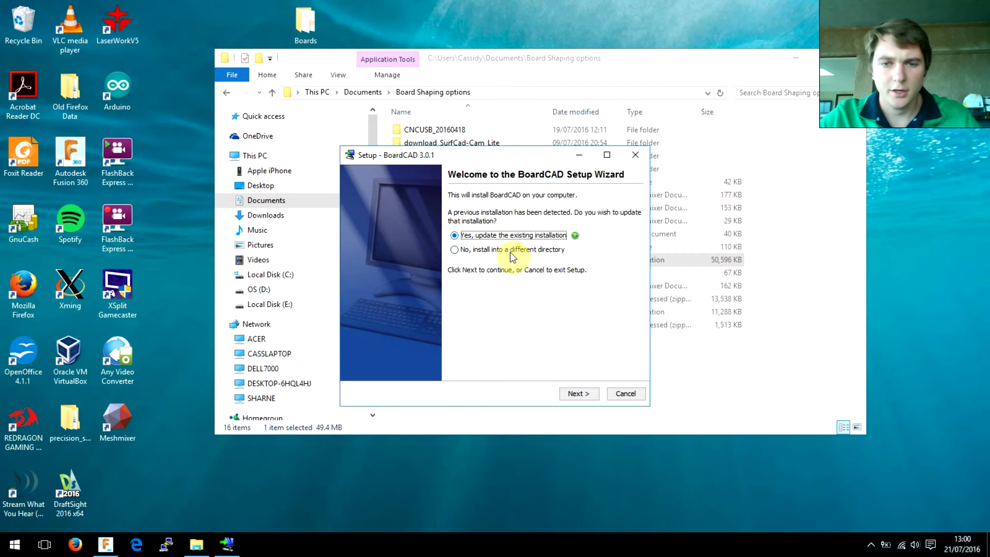
# Update the existing BoardCAD installation, accept the license agreement and complete the setup wizard.
pyautogui.click(579, 393)
pyautogui.click(450, 343)
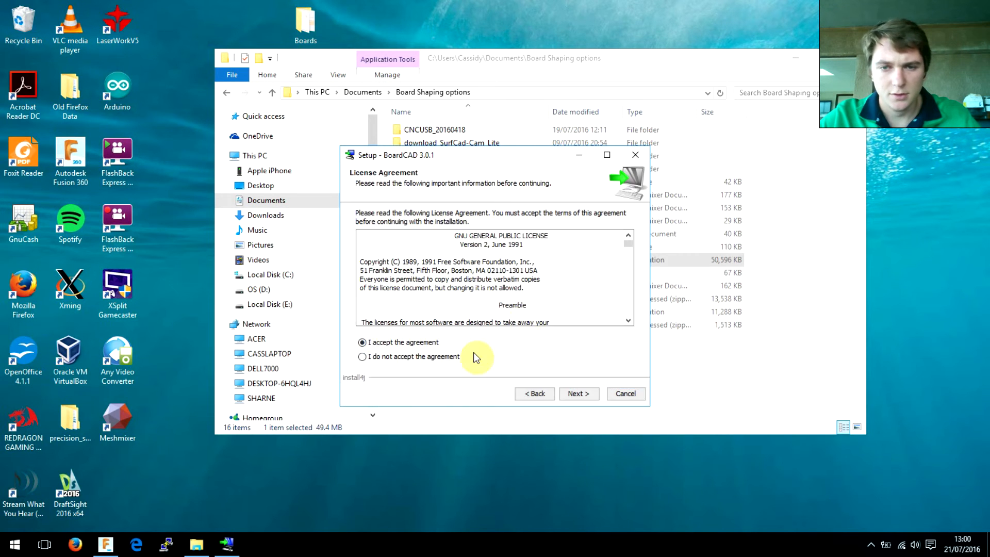
pyautogui.click(580, 392)
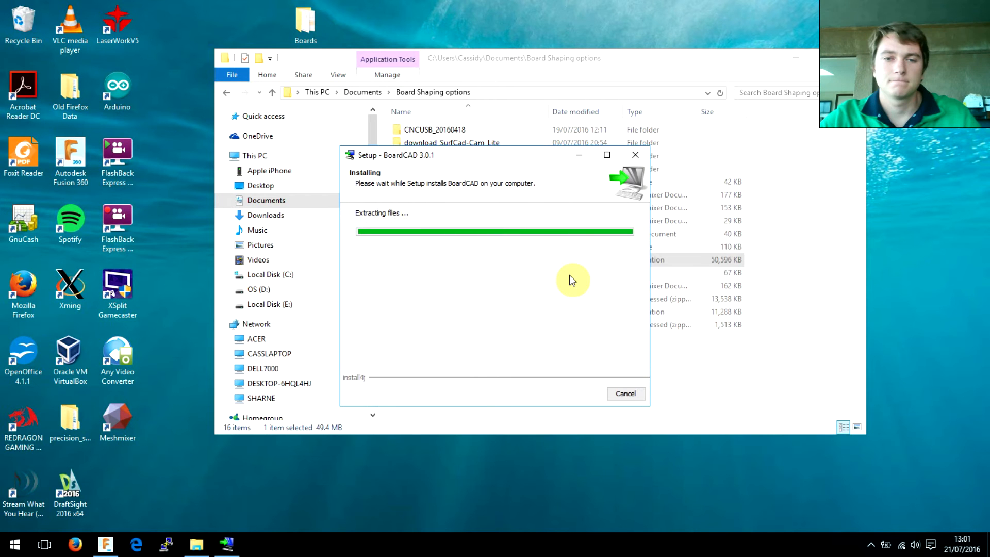
pyautogui.click(619, 394)
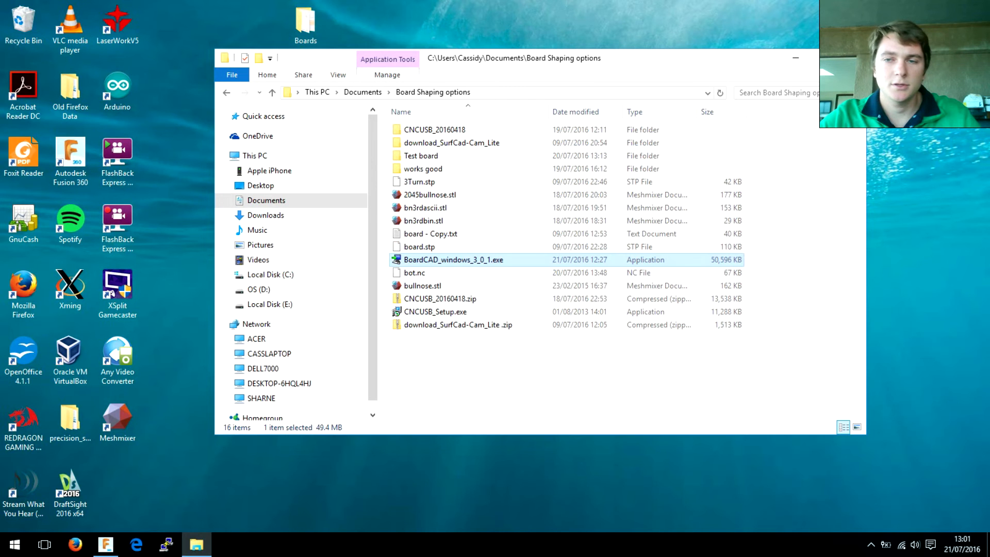
# Close the installer's folder window and launch BoardCAD.
pyautogui.click(855, 57)
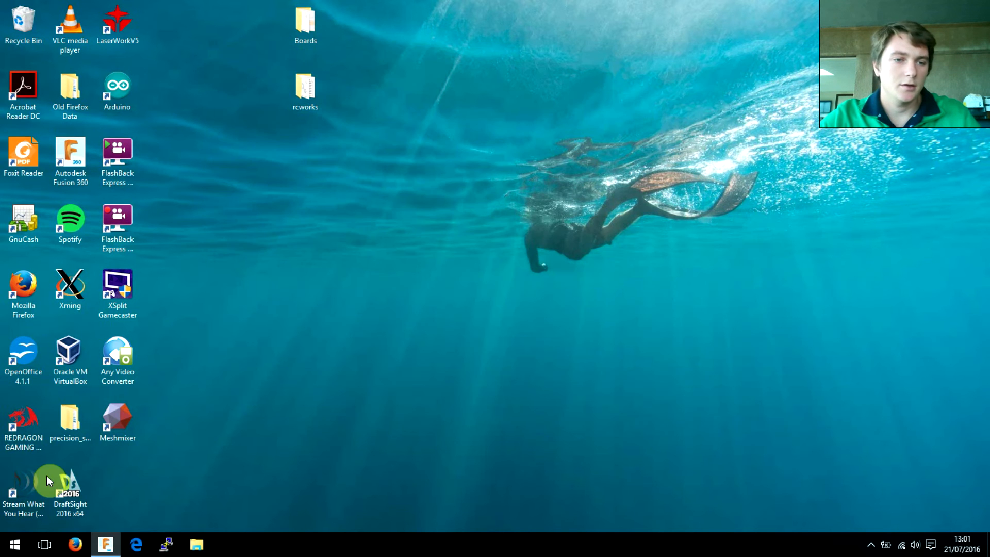
pyautogui.click(14, 545)
pyautogui.click(69, 239)
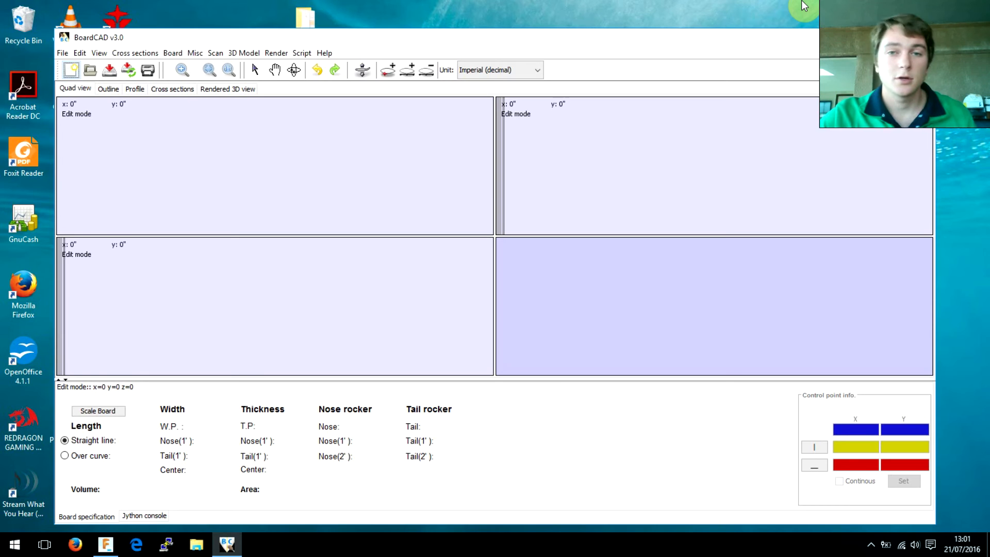
# Set the measurement unit to mm.
pyautogui.click(690, 51)
pyautogui.click(533, 61)
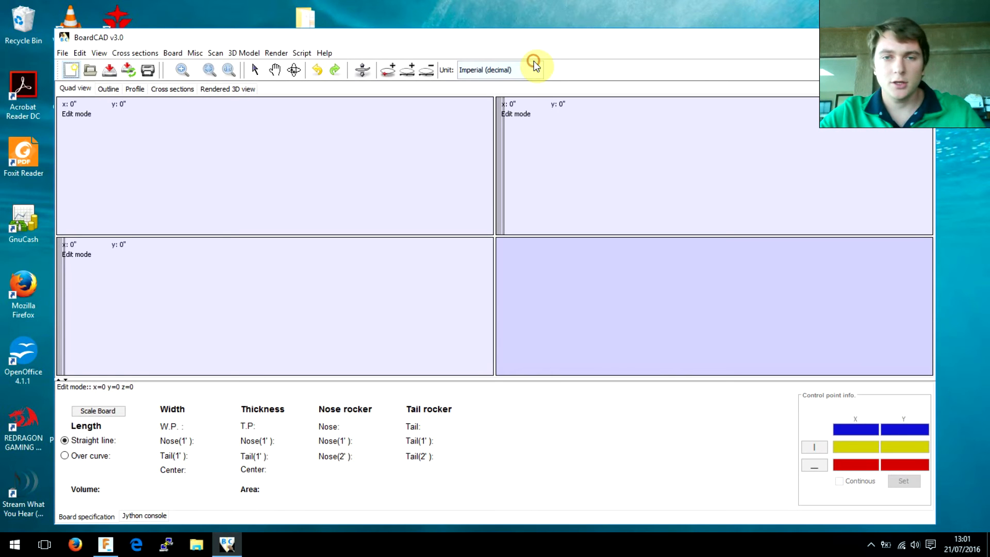
pyautogui.click(495, 106)
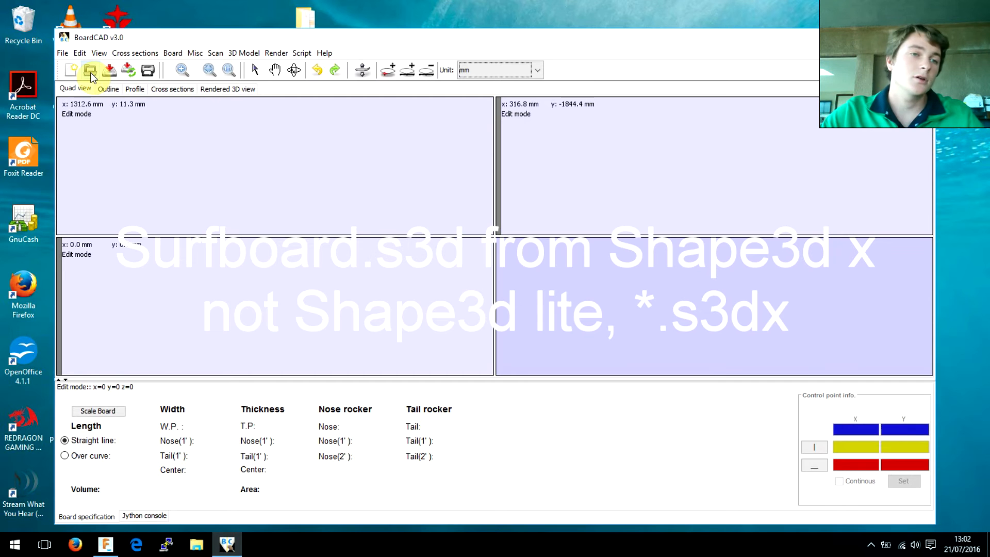
pyautogui.click(72, 71)
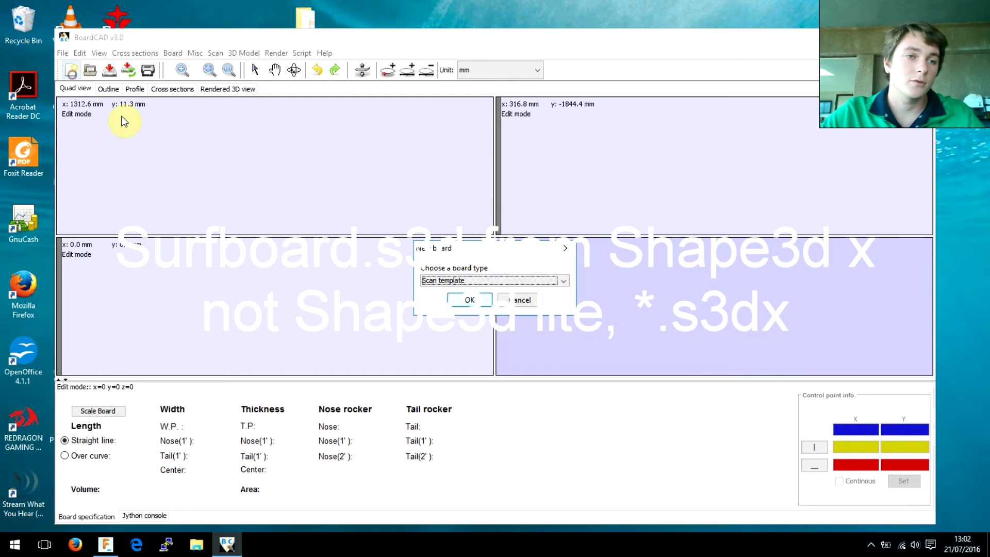
pyautogui.click(471, 280)
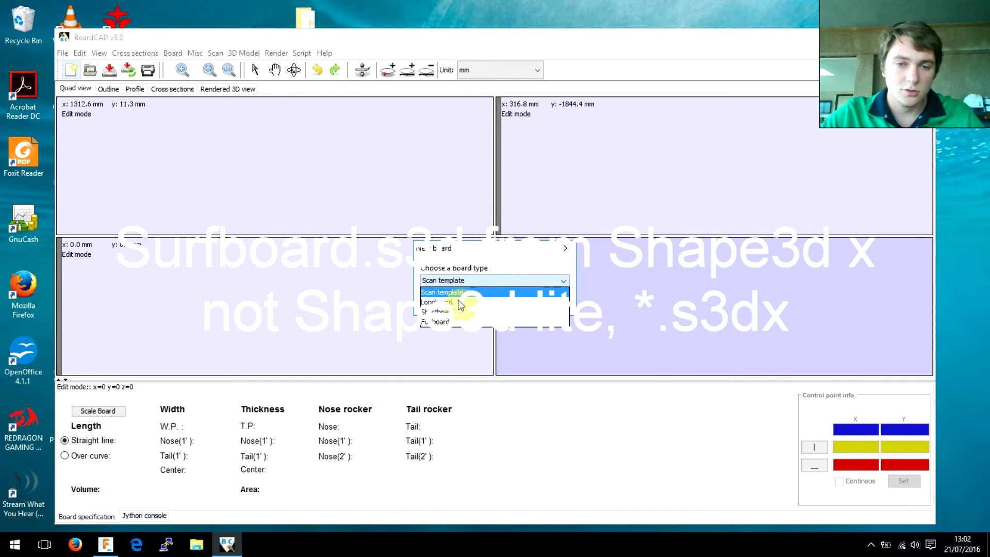
pyautogui.click(516, 263)
pyautogui.click(531, 301)
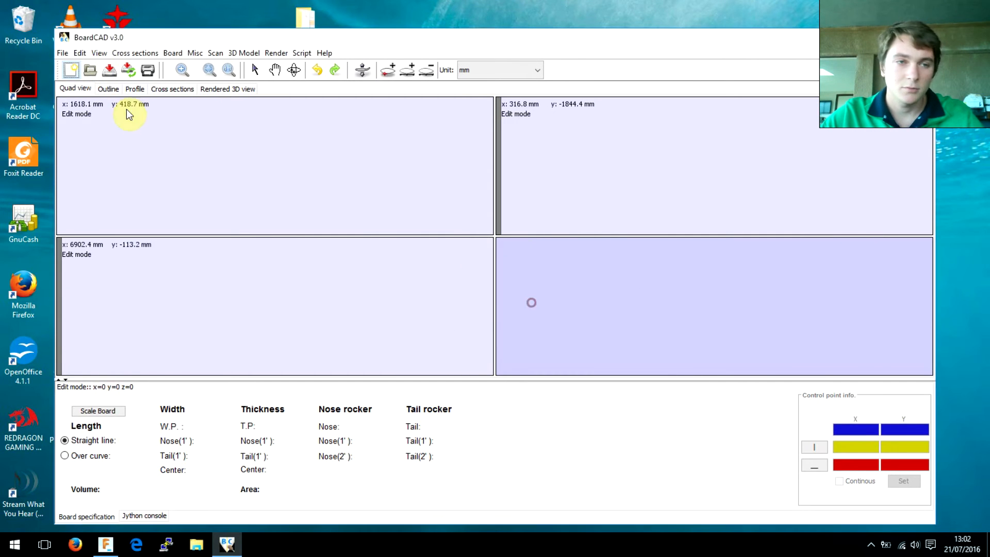
# Open the board file 2m rectangular blank.brd from the Boards folder.
pyautogui.click(92, 73)
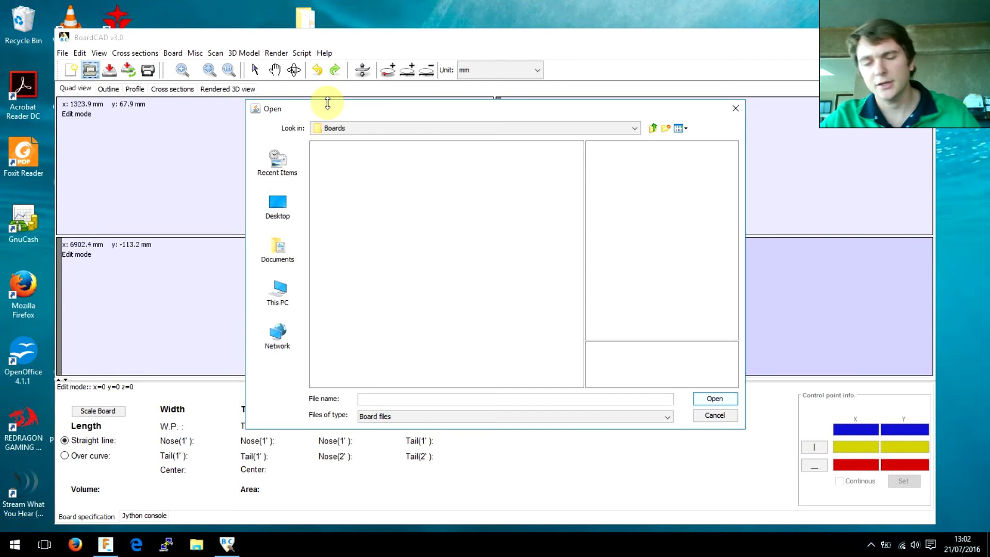
pyautogui.click(380, 130)
pyautogui.click(381, 141)
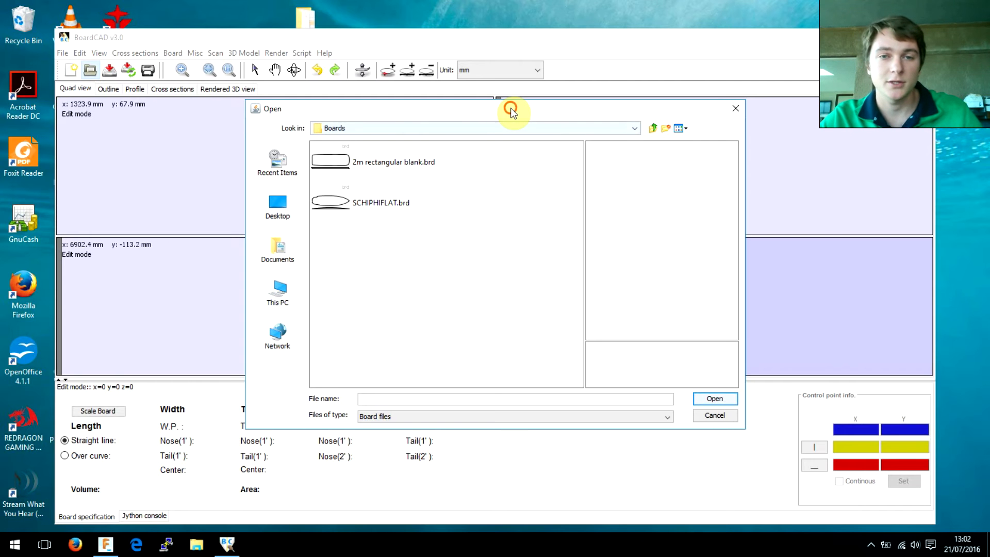
pyautogui.moveTo(508, 106); pyautogui.dragTo(512, 96)
pyautogui.click(442, 162)
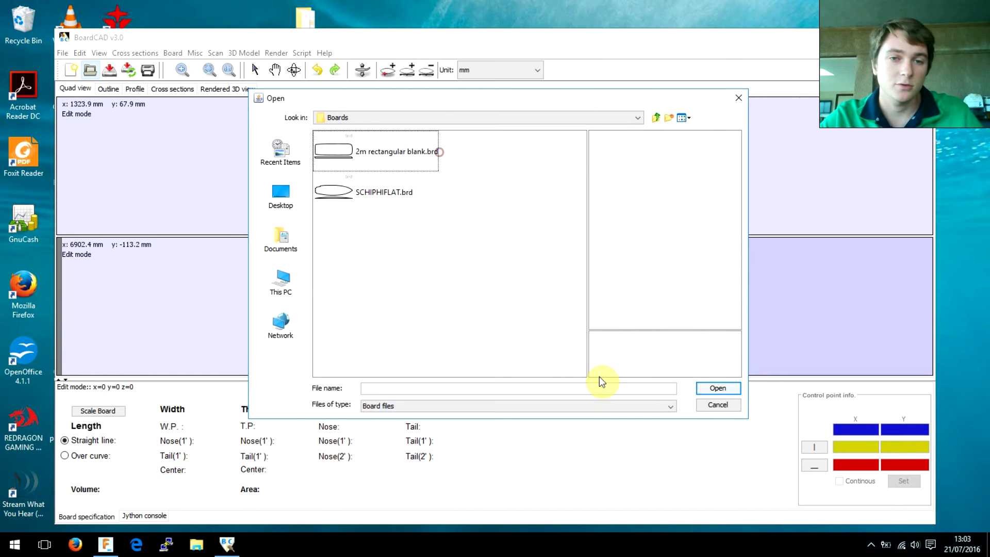
pyautogui.click(705, 388)
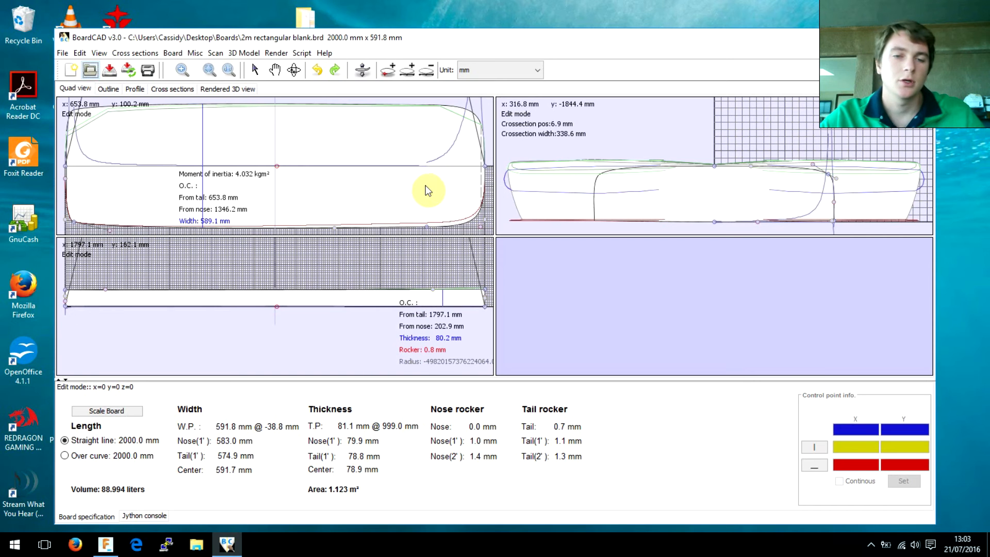
# Create a 3D model of the rectangular blank using Bezier patches and render it shaded.
pyautogui.click(249, 53)
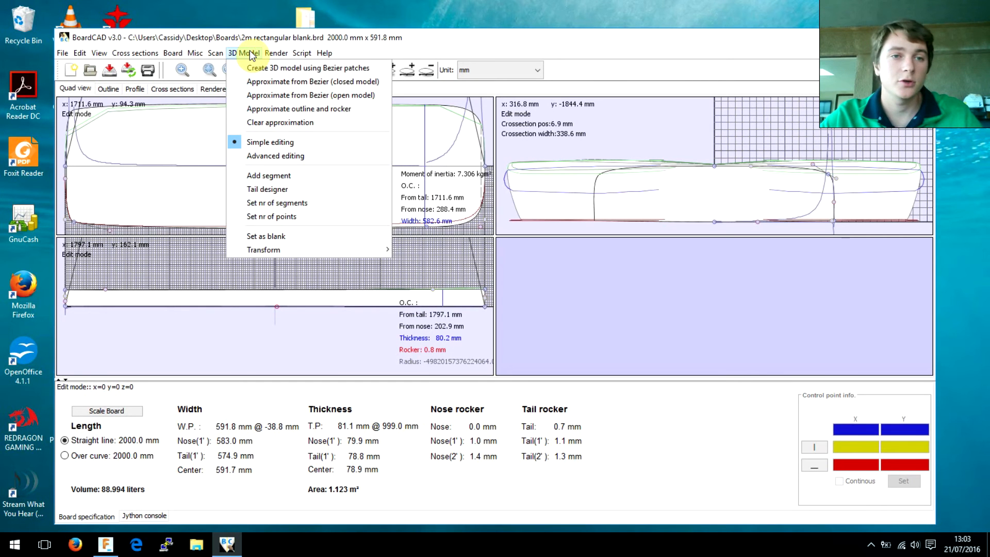
pyautogui.click(270, 72)
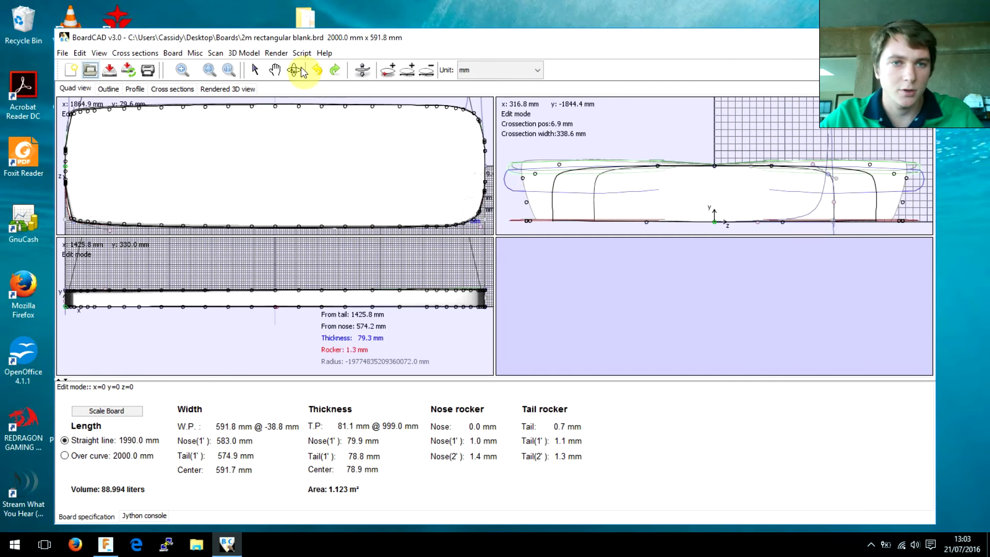
pyautogui.click(273, 53)
pyautogui.click(289, 67)
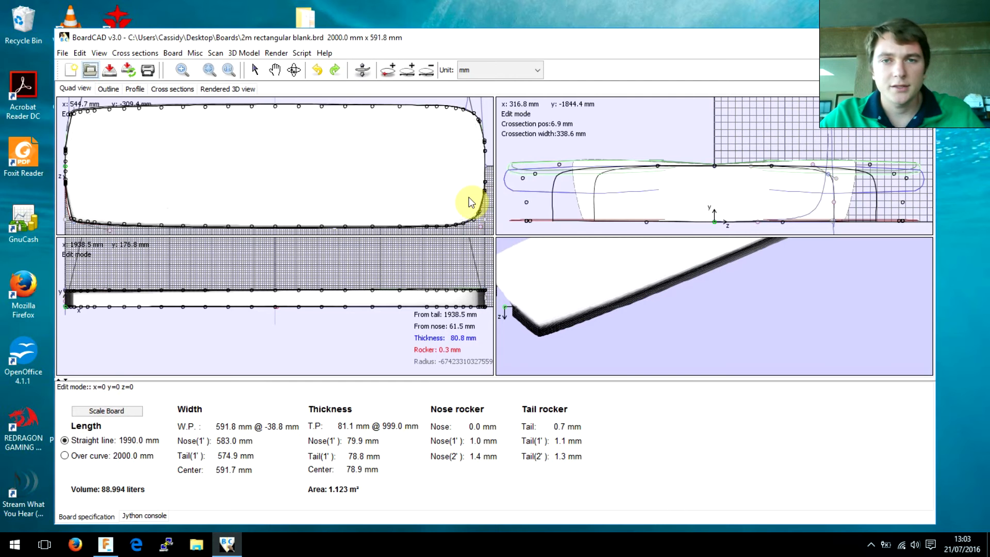
# Set the 3D model as the blank and turn on View blank in the outline view.
pyautogui.click(250, 53)
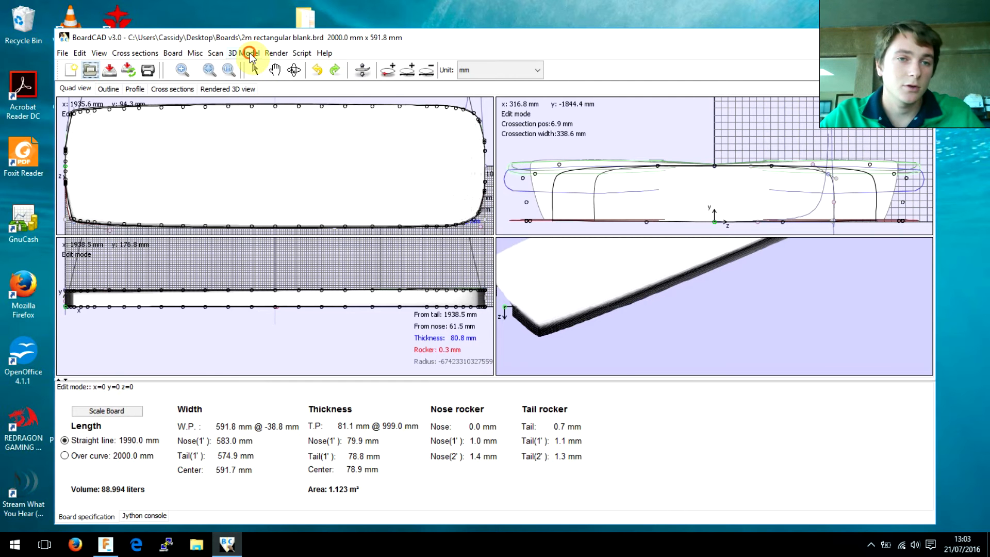
pyautogui.click(279, 233)
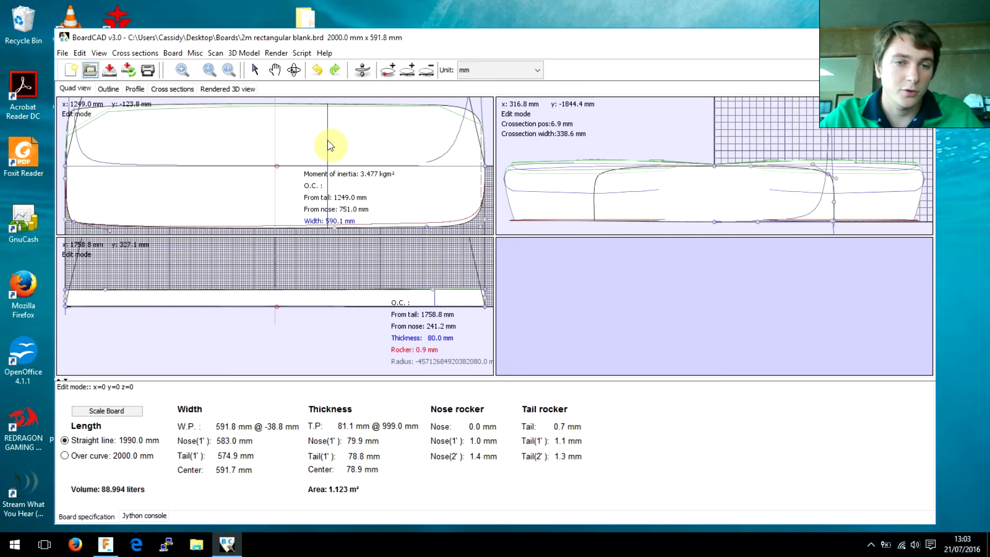
pyautogui.rightClick(329, 141)
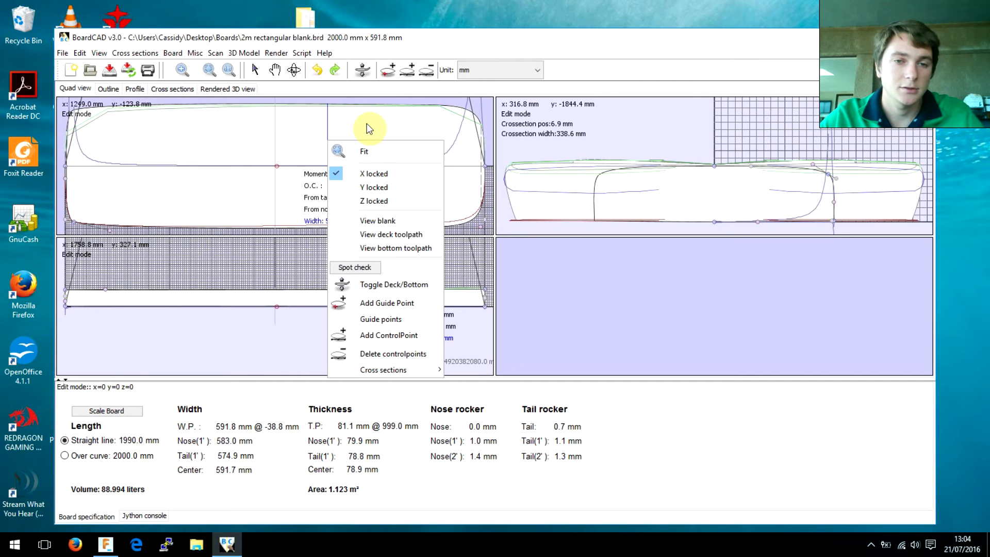
pyautogui.click(379, 222)
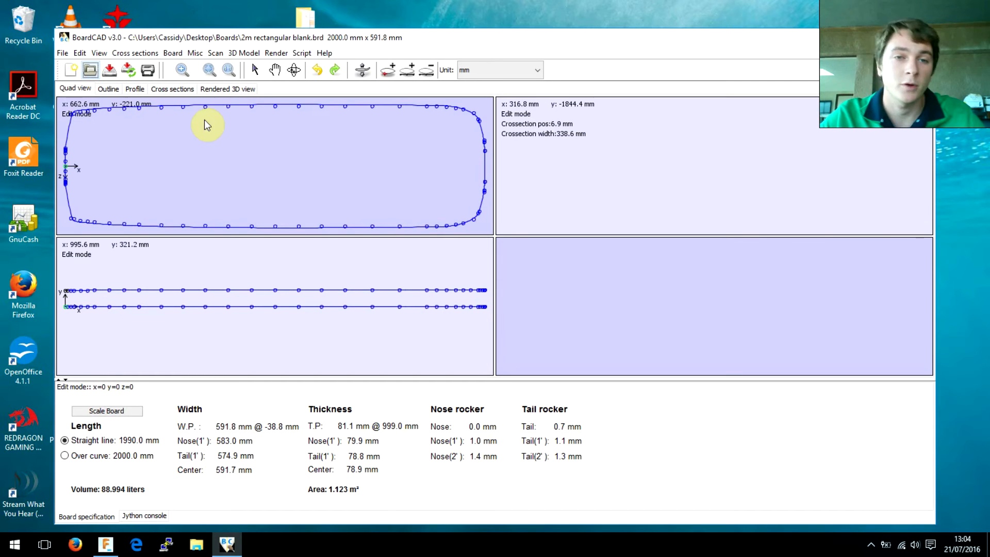
# Open the surfboard file SCHIPHIFLAT.brd from the Boards folder.
pyautogui.click(90, 71)
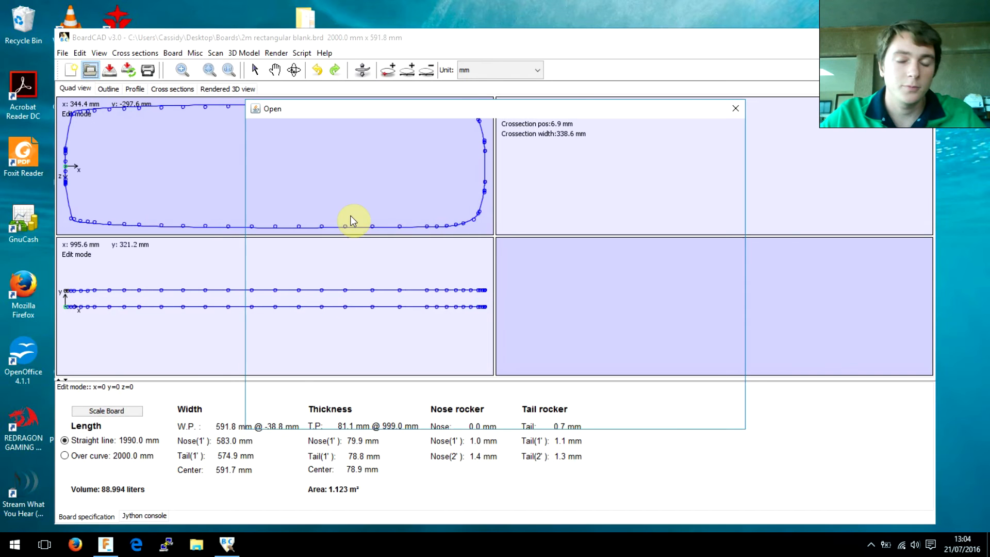
pyautogui.click(379, 199)
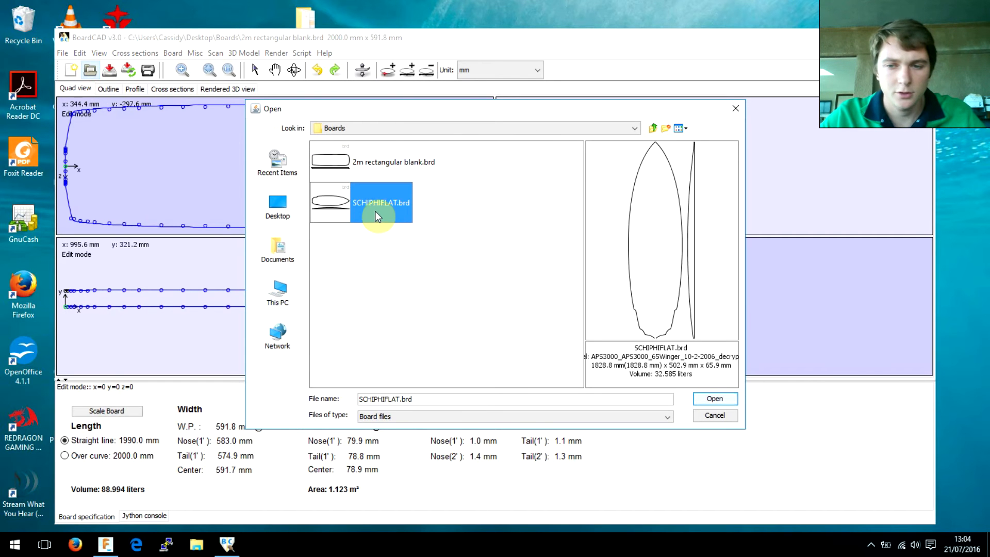
pyautogui.click(376, 209)
pyautogui.click(715, 399)
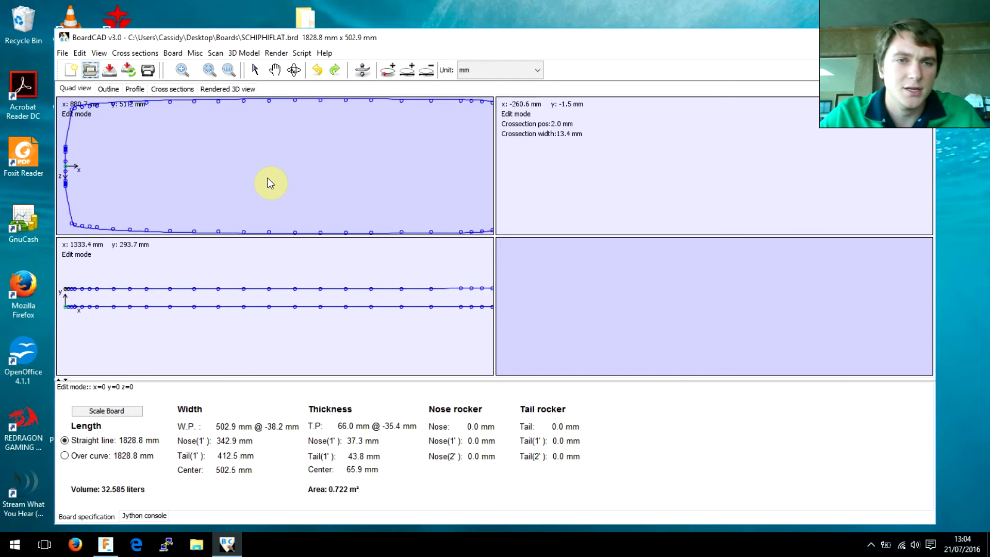
# Create a 3D model of the surfboard using Bezier patches and translate it along x to shift it within the blank.
pyautogui.click(255, 55)
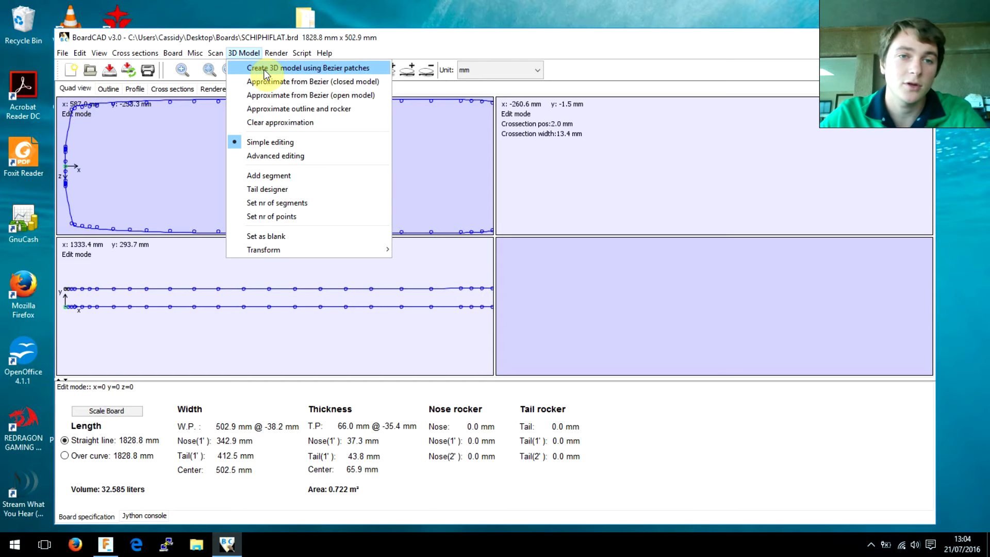
pyautogui.click(262, 70)
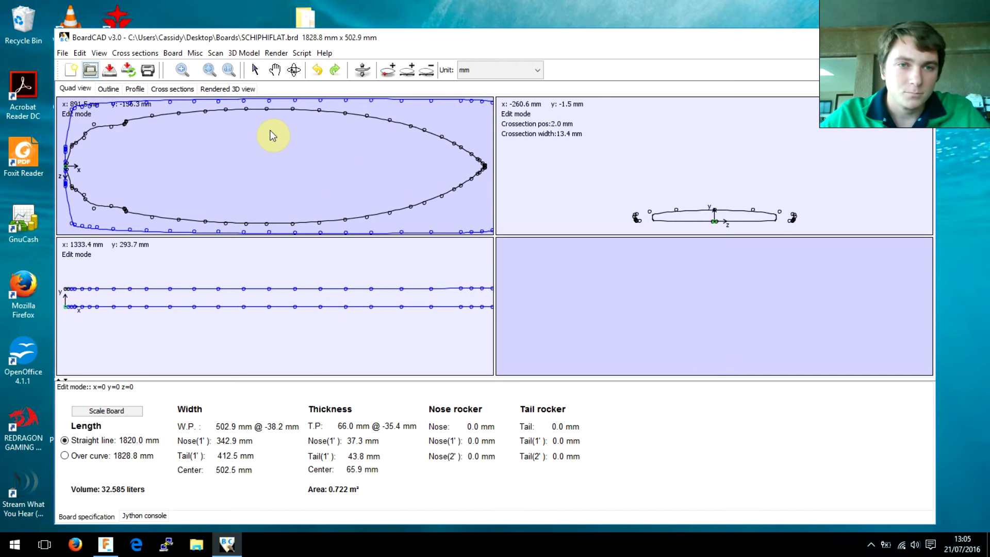
pyautogui.click(250, 53)
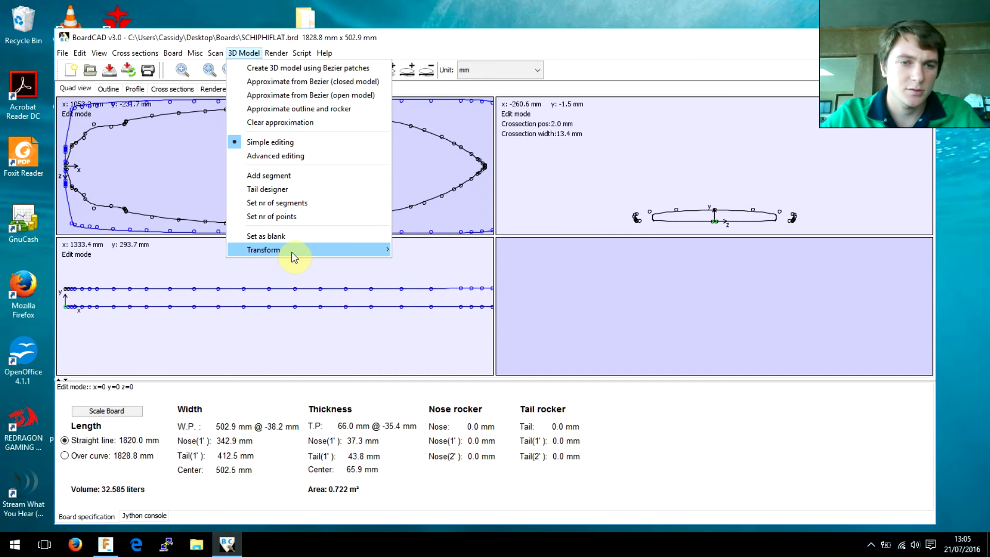
pyautogui.moveTo(380, 252)
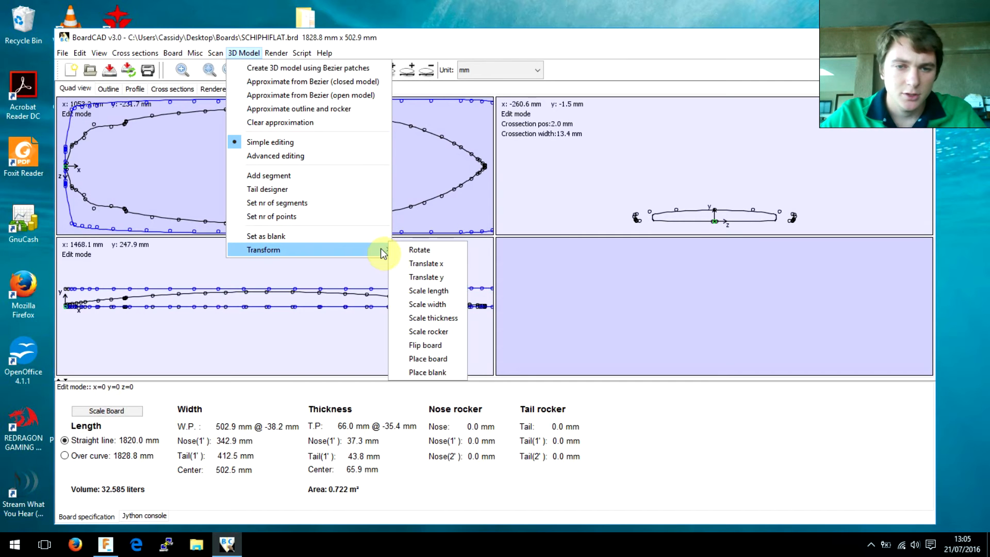
pyautogui.click(424, 264)
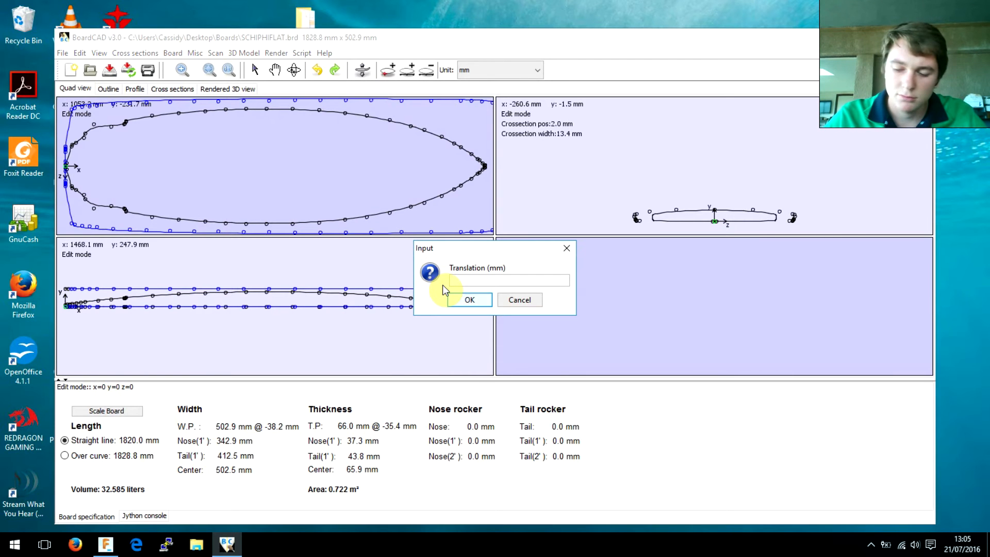
pyautogui.press('Return')
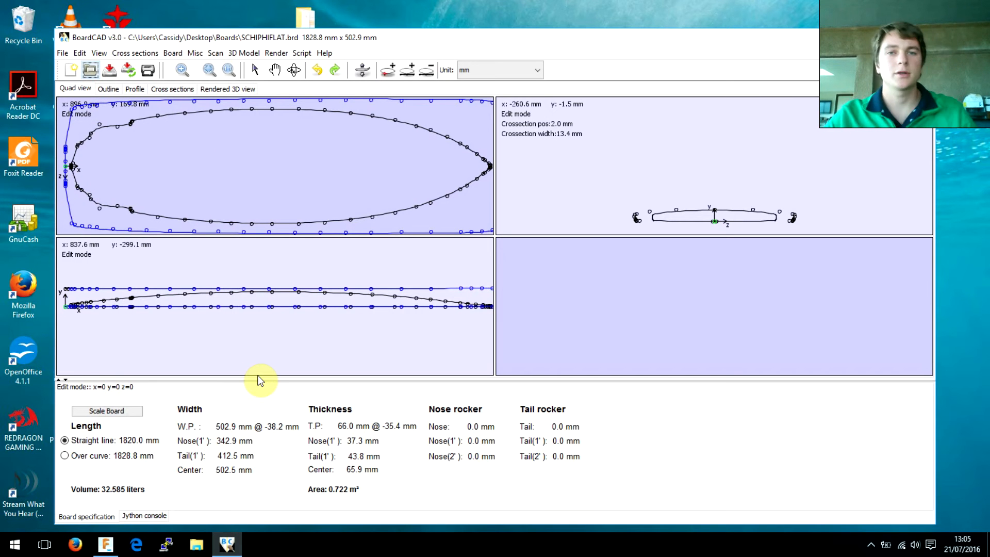
# Raise the 3D board model within the blank by translating it 5 mm along y twice.
pyautogui.click(254, 54)
pyautogui.moveTo(325, 253)
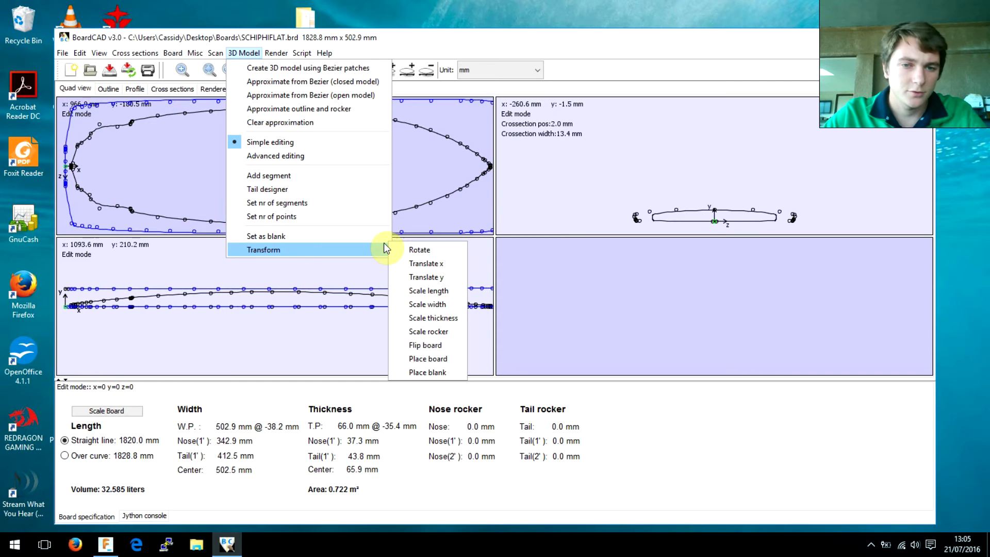
pyautogui.click(424, 277)
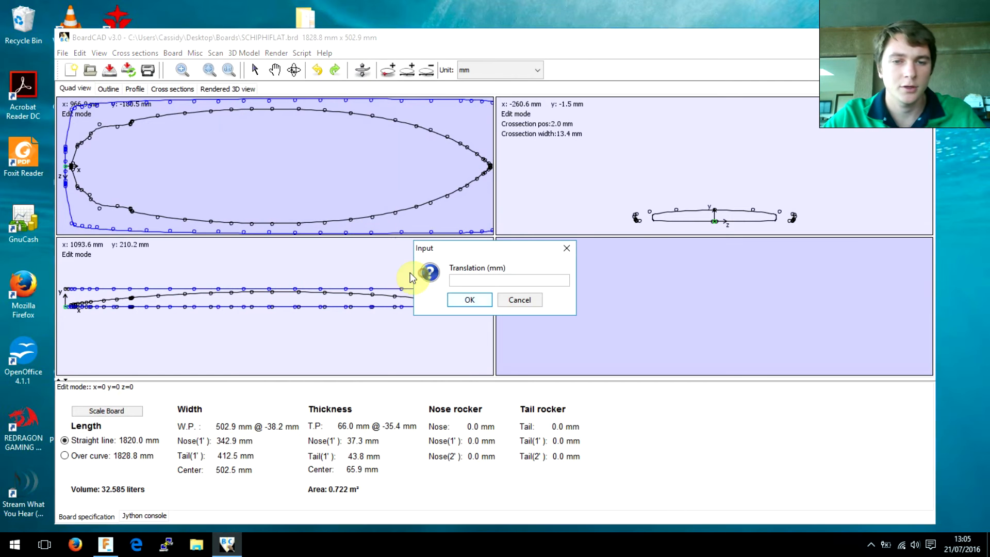
pyautogui.write('5')
pyautogui.press('Return')
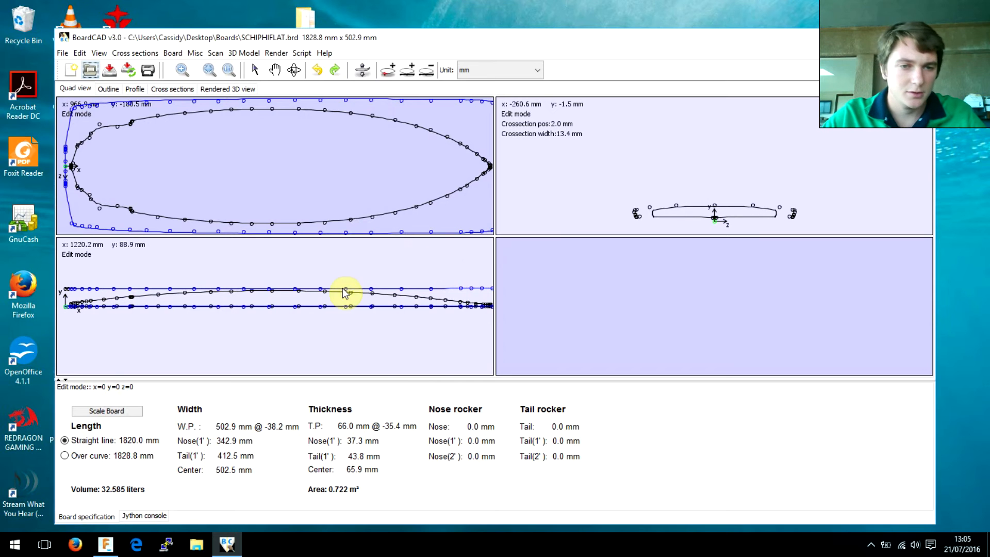
pyautogui.click(244, 53)
pyautogui.moveTo(389, 250)
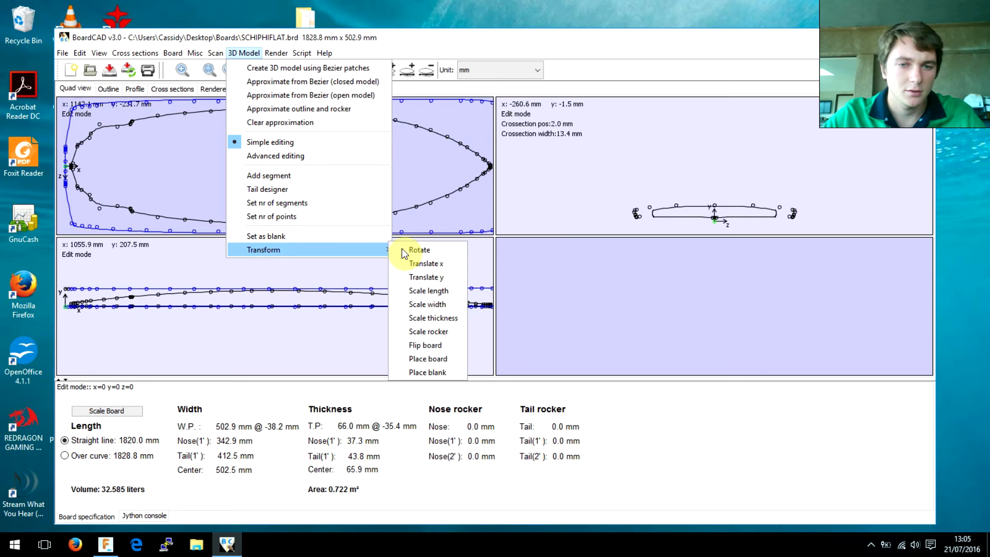
pyautogui.click(424, 275)
pyautogui.write('5')
pyautogui.press('Return')
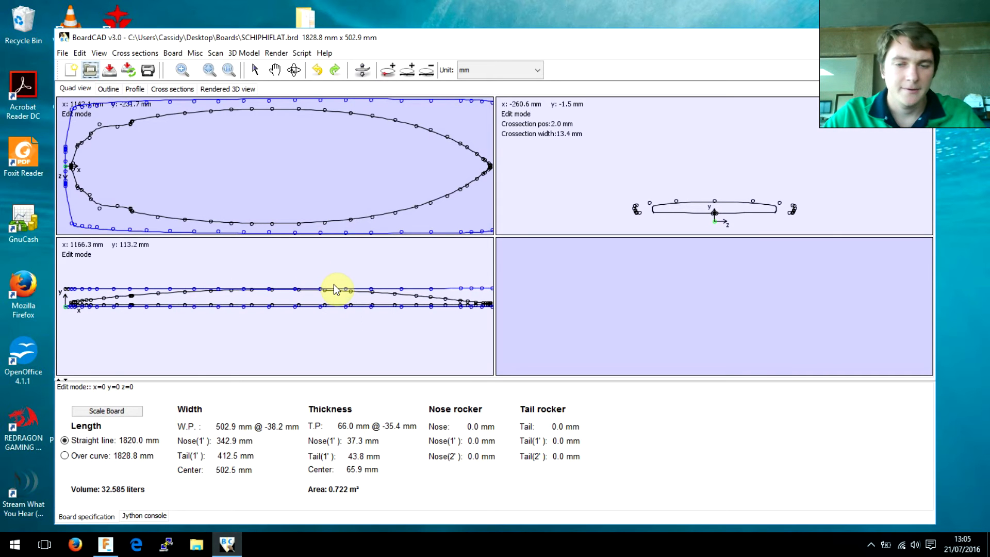
# Render the surfboard's 3D model shaded and move the program window higher on the desktop.
pyautogui.click(285, 52)
pyautogui.click(308, 68)
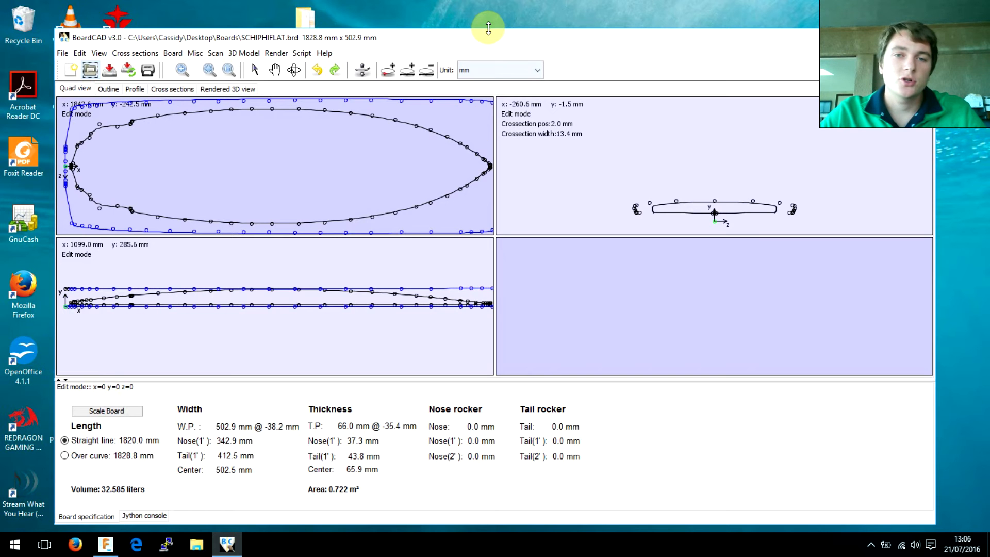
pyautogui.moveTo(483, 40); pyautogui.dragTo(491, 18)
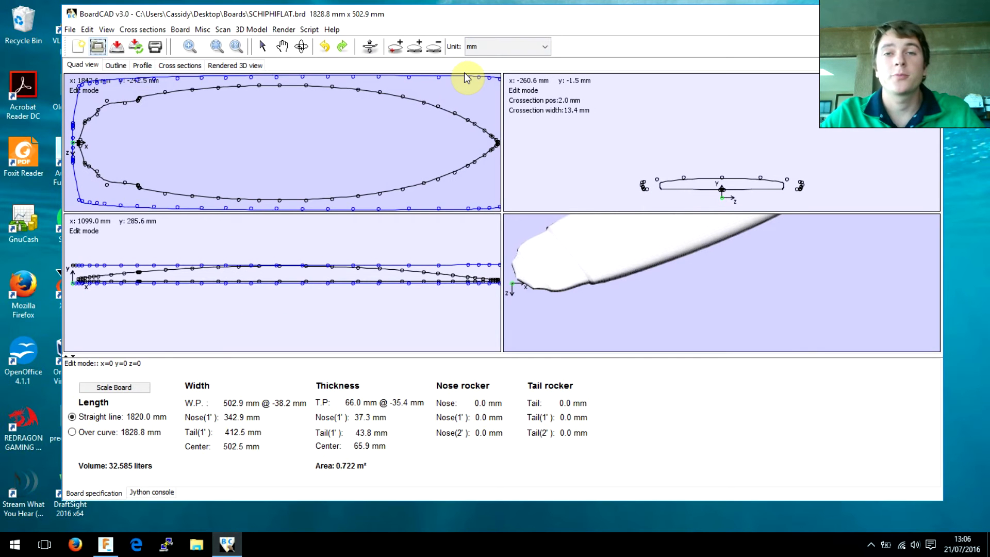
# Switch to File Explorer and open the Program Files (x86) folder on Local Disk (C:).
pyautogui.click(198, 545)
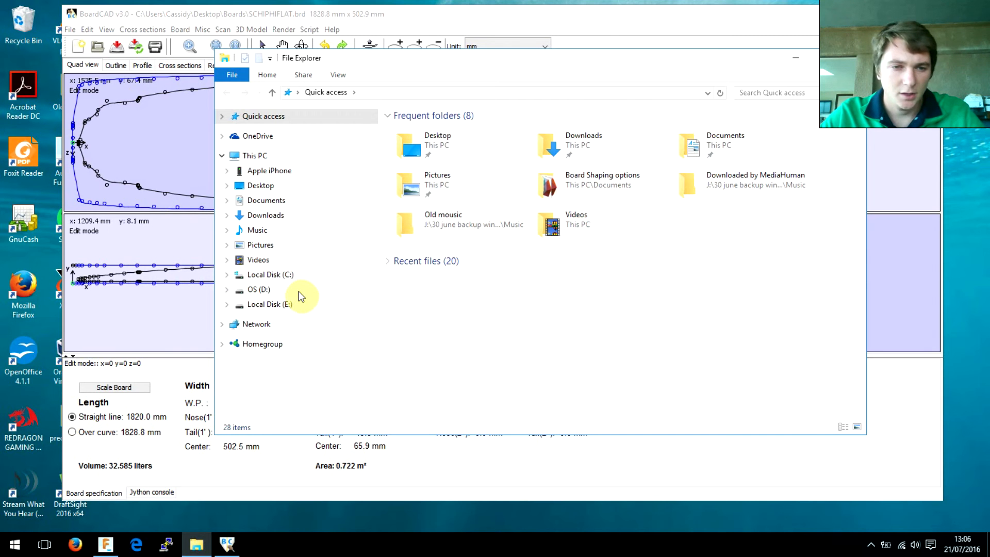
pyautogui.click(284, 275)
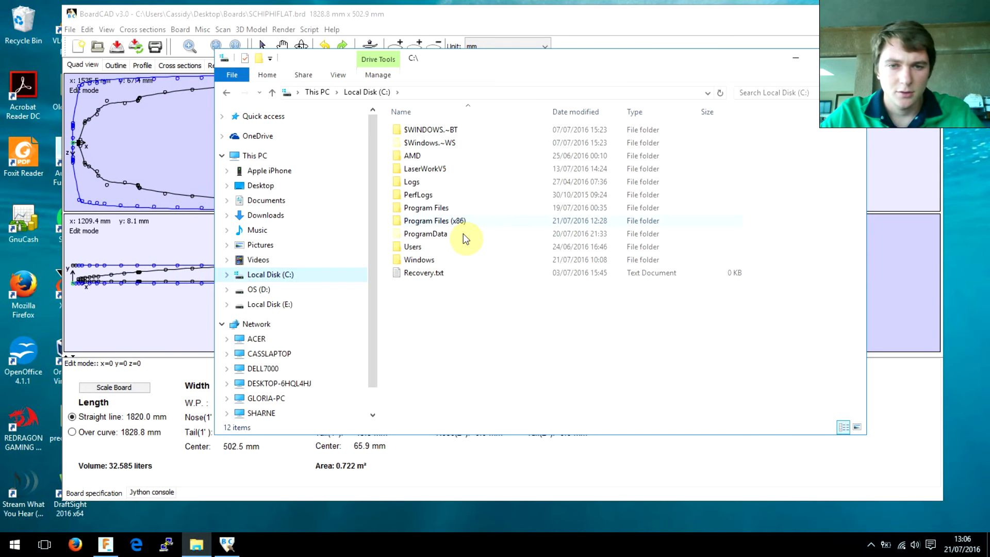
pyautogui.doubleClick(454, 221)
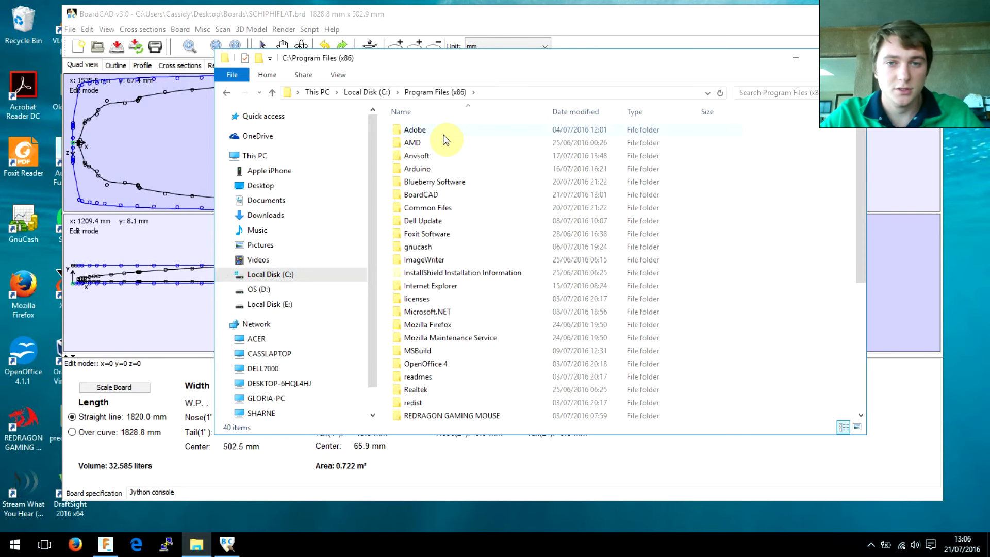
# Open the security permissions of the BoardCAD folder for editing.
pyautogui.click(443, 192)
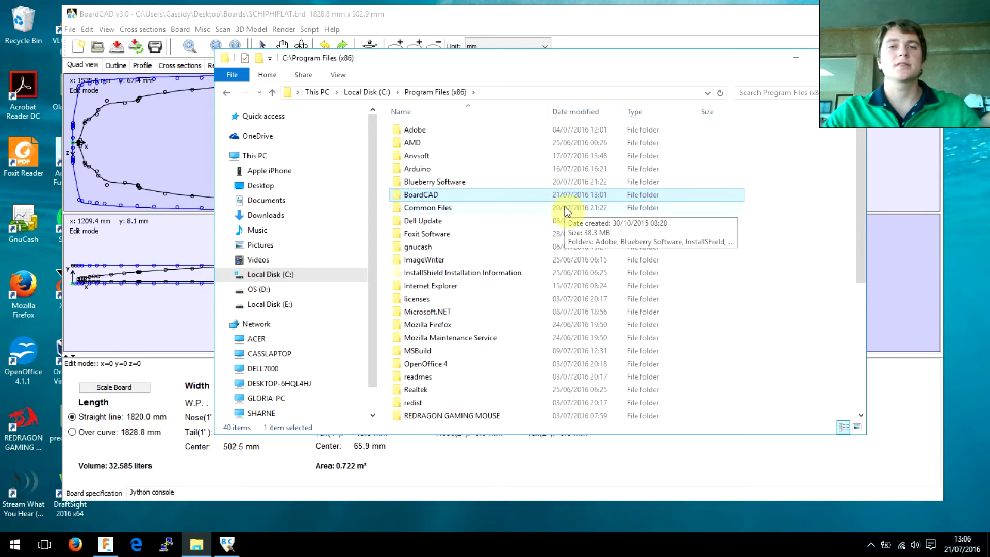
pyautogui.rightClick(454, 193)
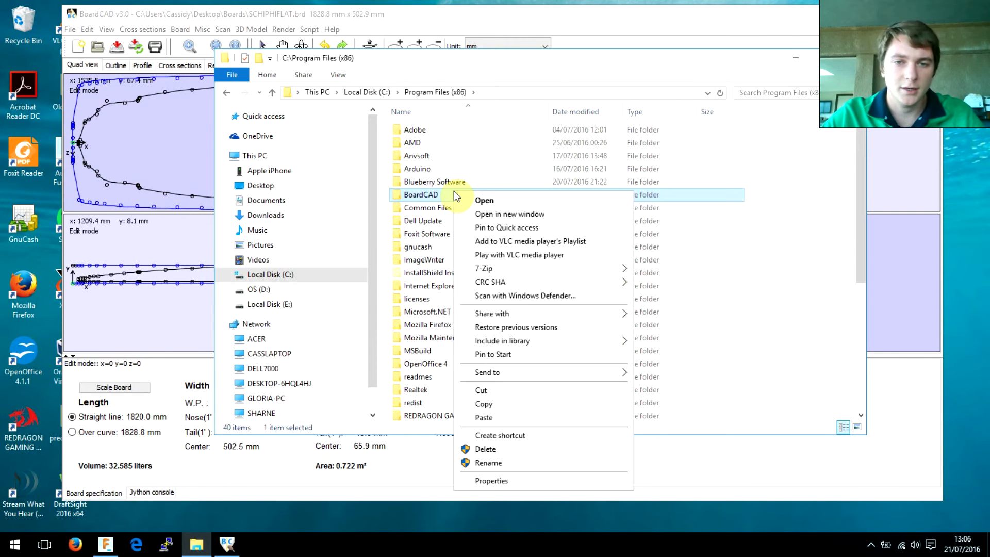
pyautogui.click(522, 480)
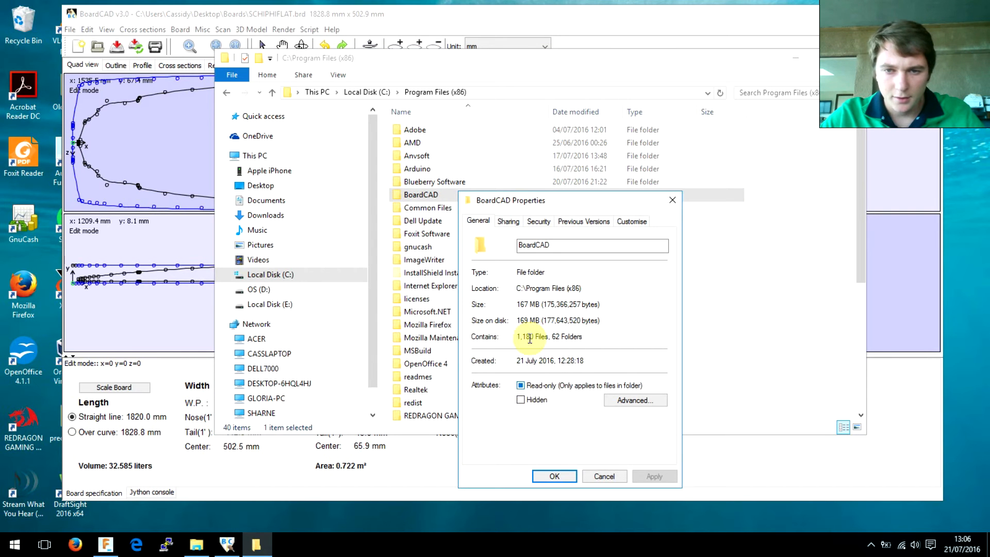
pyautogui.click(531, 222)
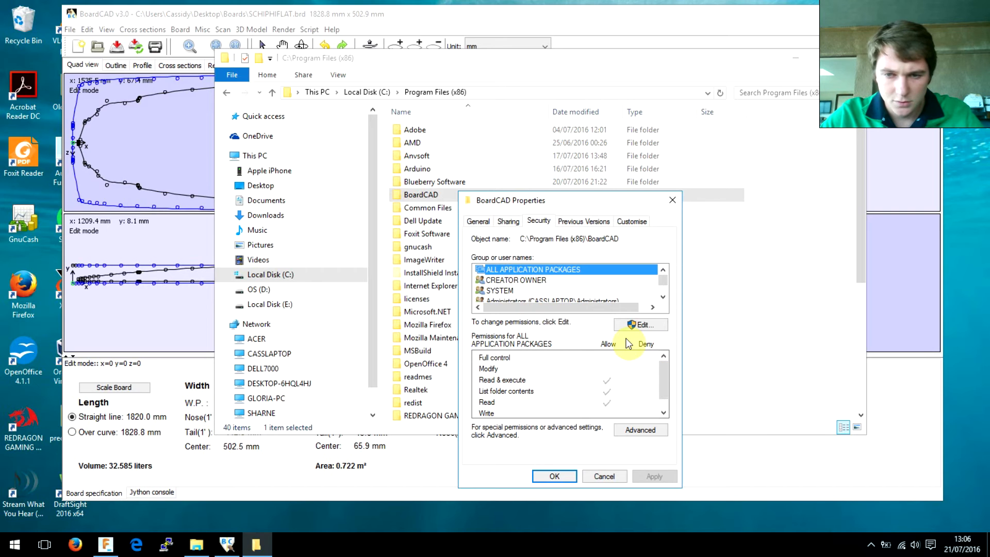
pyautogui.click(645, 324)
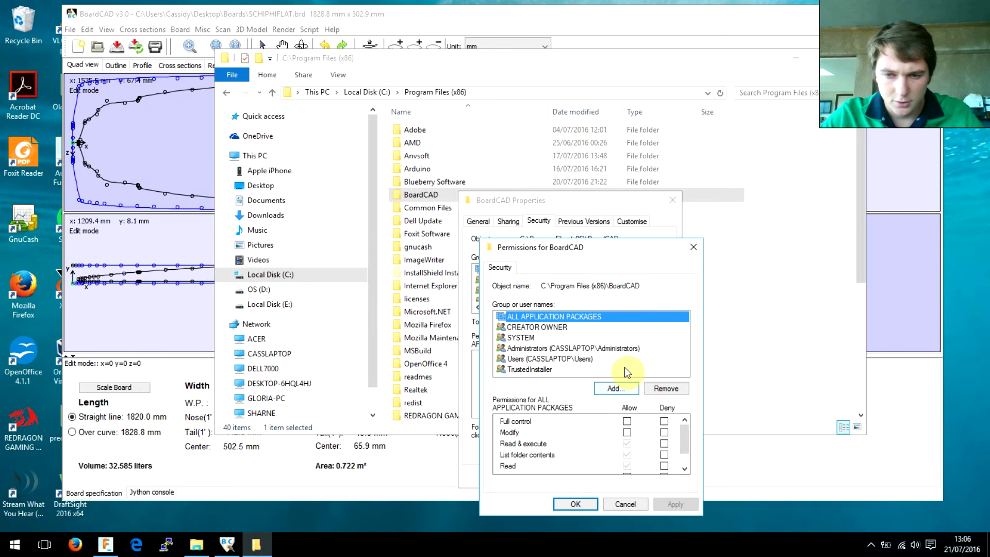
# Allow Full control of the BoardCAD folder for ALL APPLICATION PACKAGES and Users.
pyautogui.click(627, 423)
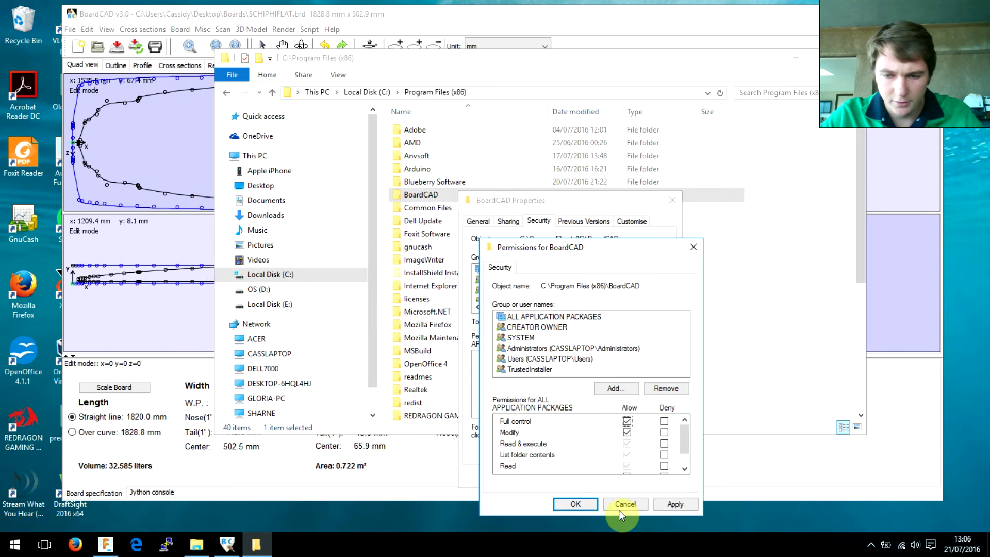
pyautogui.click(538, 358)
pyautogui.click(627, 422)
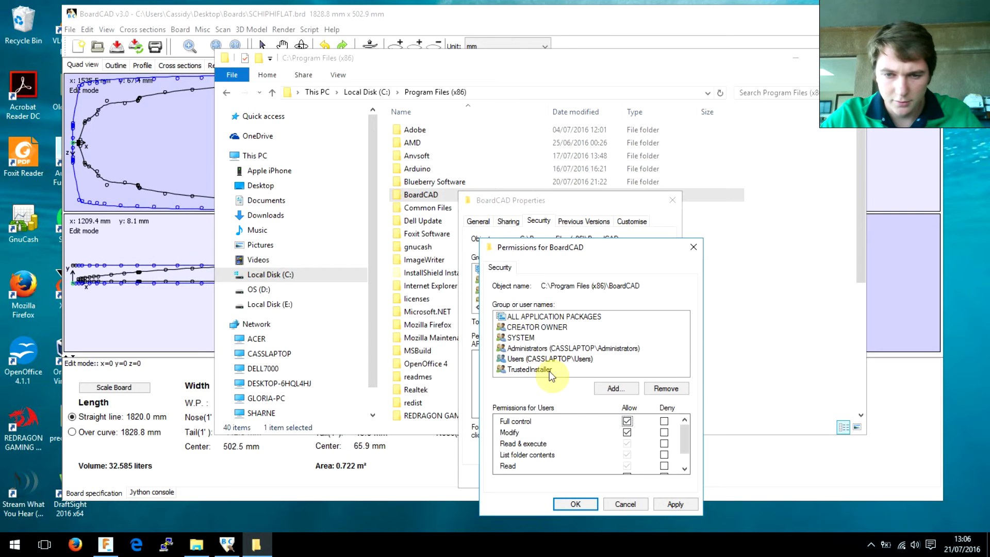
pyautogui.click(520, 337)
pyautogui.click(521, 317)
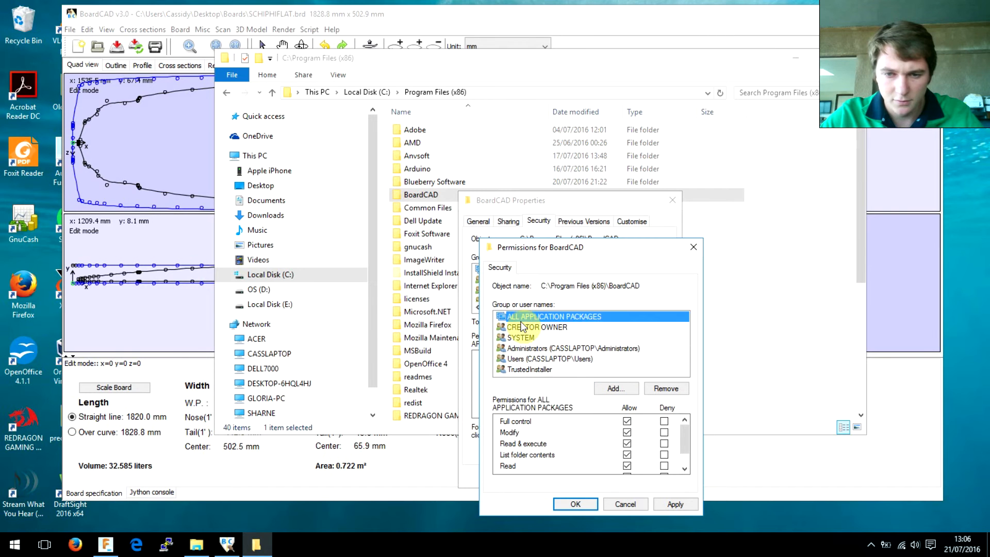
# Allow Full control for CREATOR OWNER and TrustedInstaller, and apply the BoardCAD folder's permissions.
pyautogui.click(522, 327)
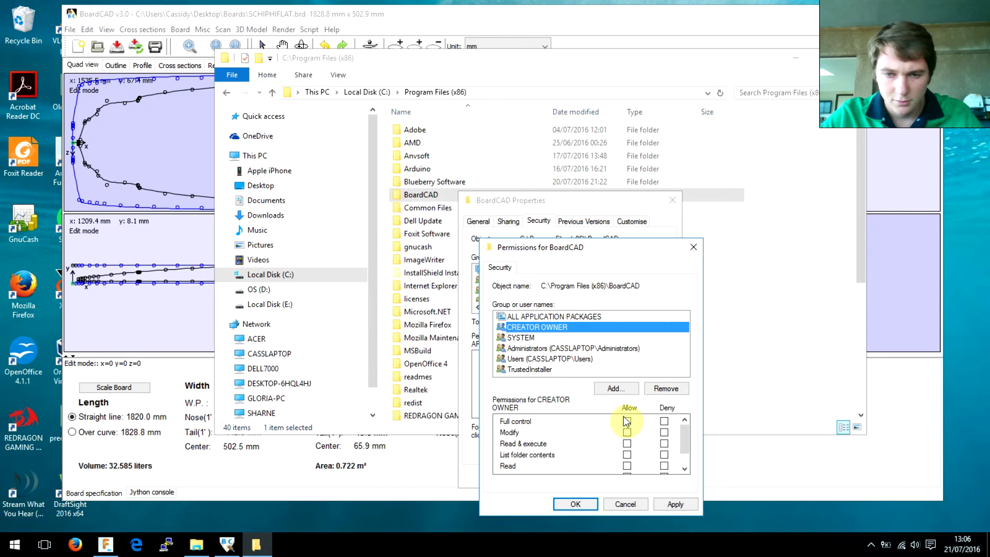
pyautogui.click(628, 421)
pyautogui.click(520, 369)
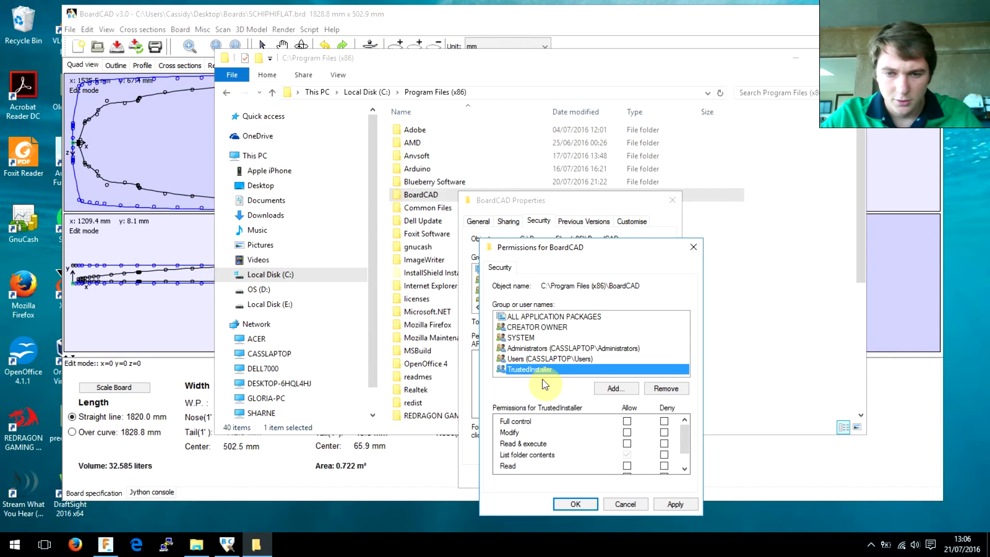
pyautogui.click(627, 422)
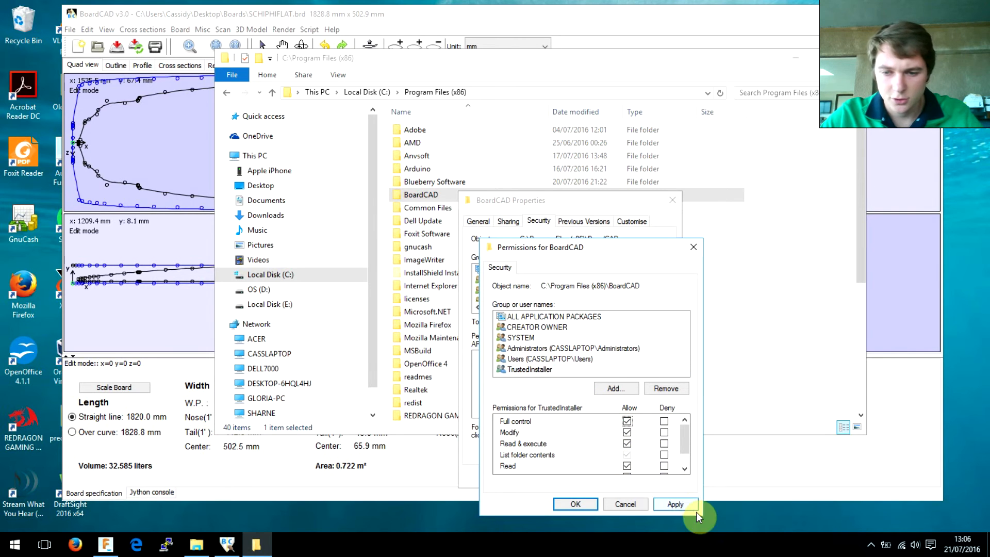
pyautogui.click(682, 504)
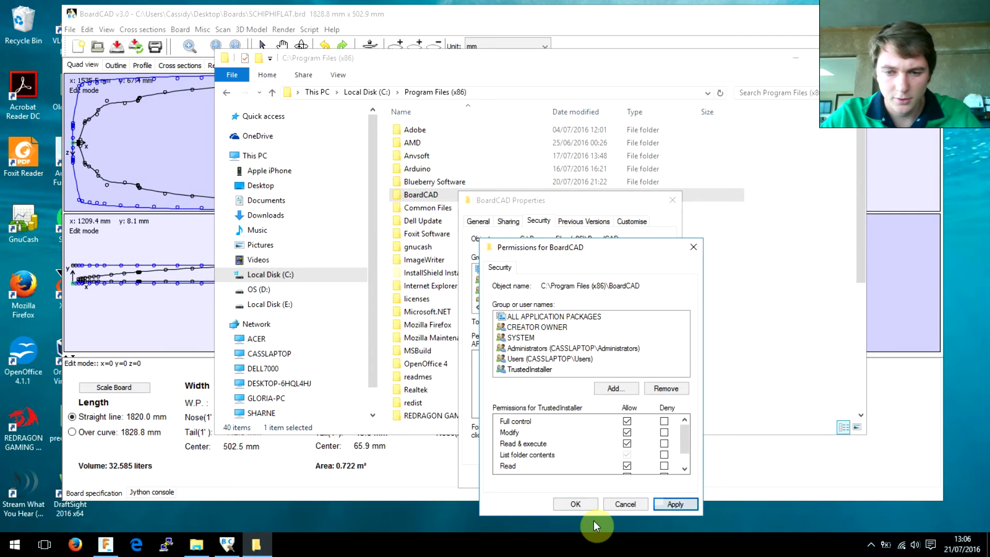
pyautogui.click(571, 493)
pyautogui.click(569, 497)
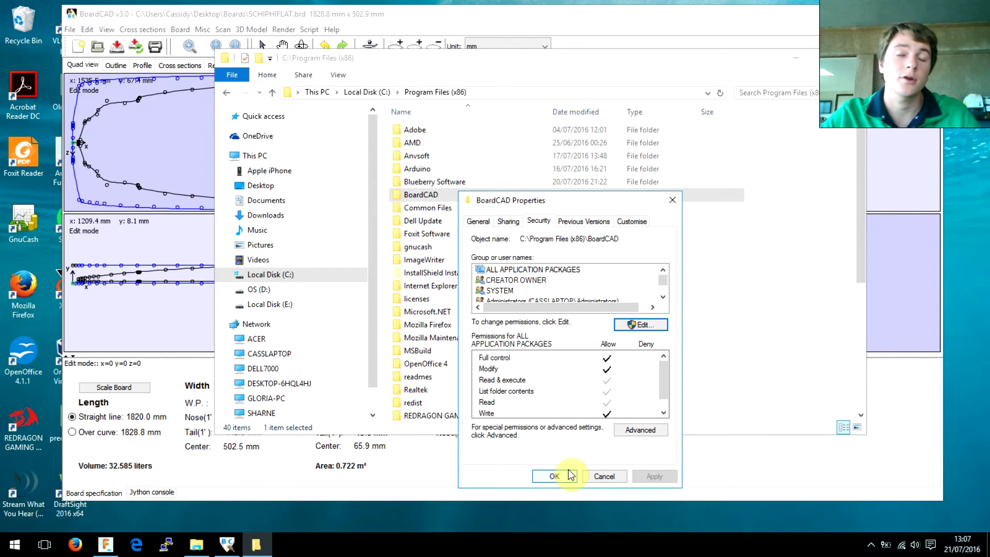
pyautogui.click(570, 475)
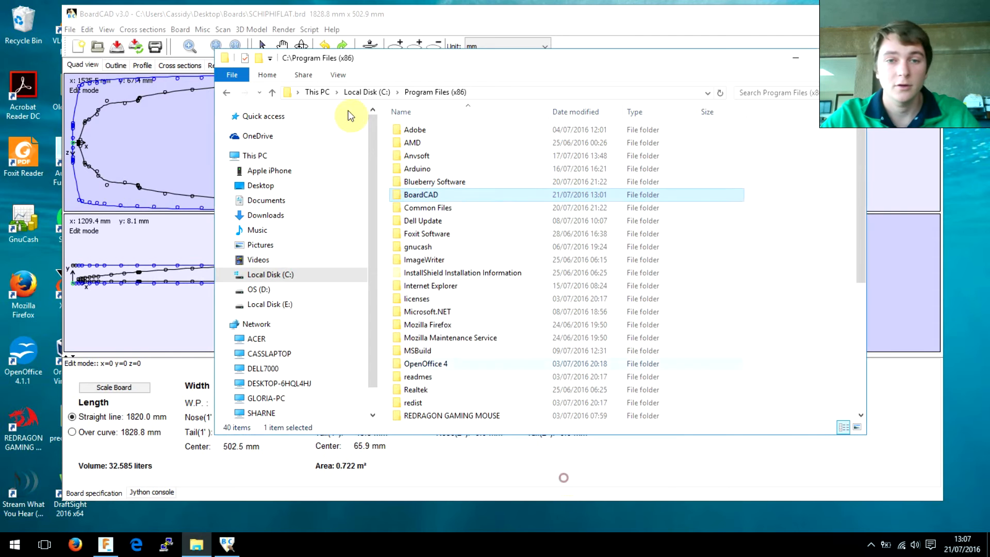
# Open the BoardCAD folder and copy shapebot.properties, shapebot3bottom.py and shapebot3deck.py.
pyautogui.click(431, 207)
pyautogui.doubleClick(421, 195)
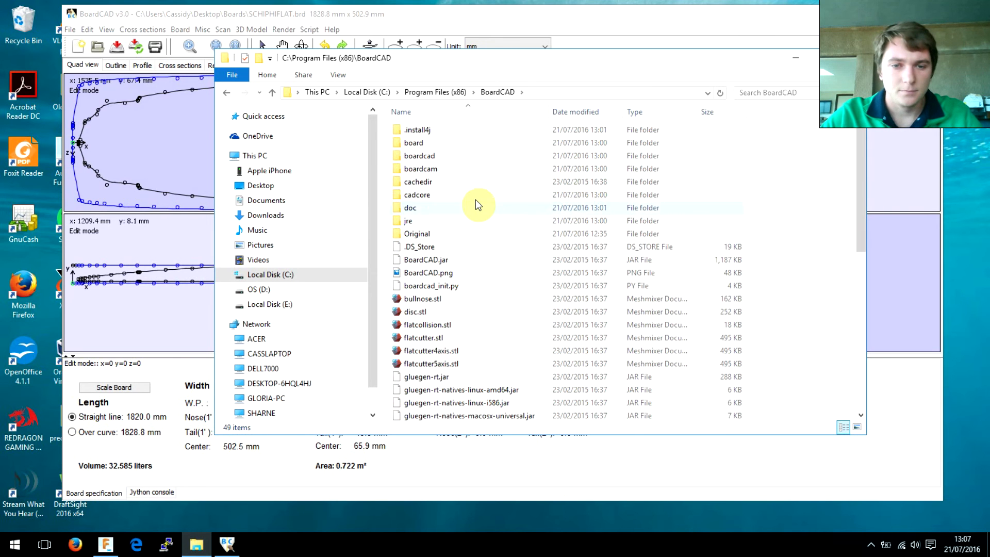
pyautogui.scroll(-5, 474, 201)
pyautogui.scroll(5, 492, 205)
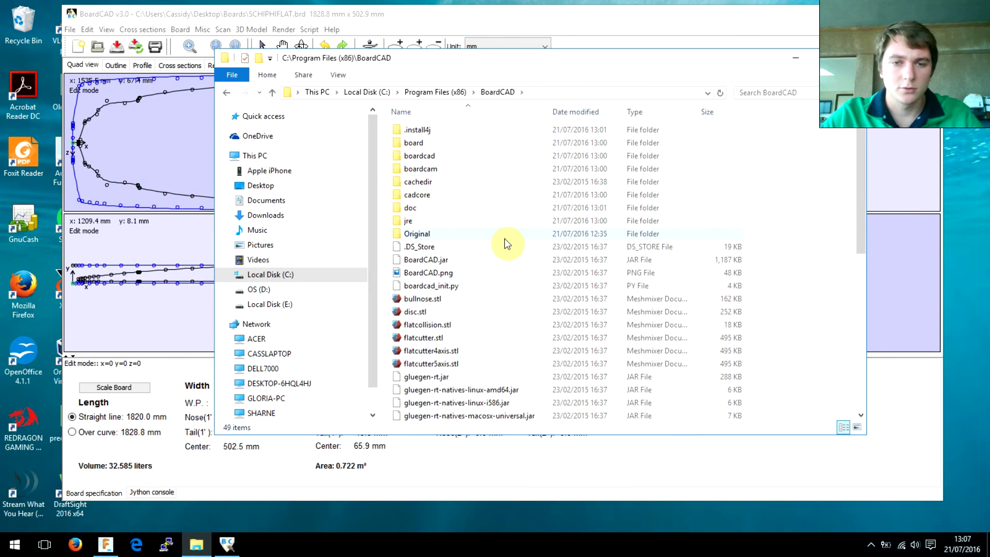
pyautogui.scroll(-9, 505, 238)
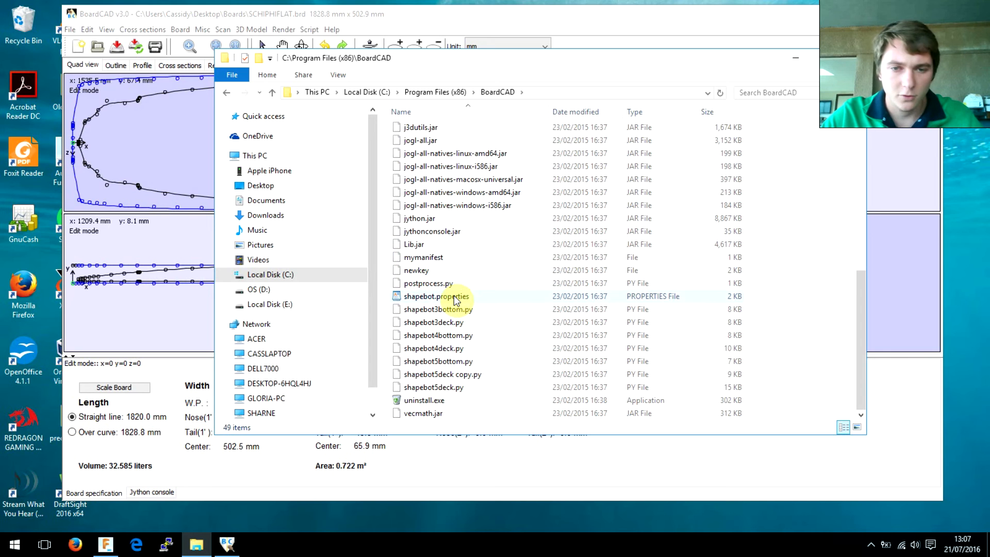
pyautogui.click(456, 297)
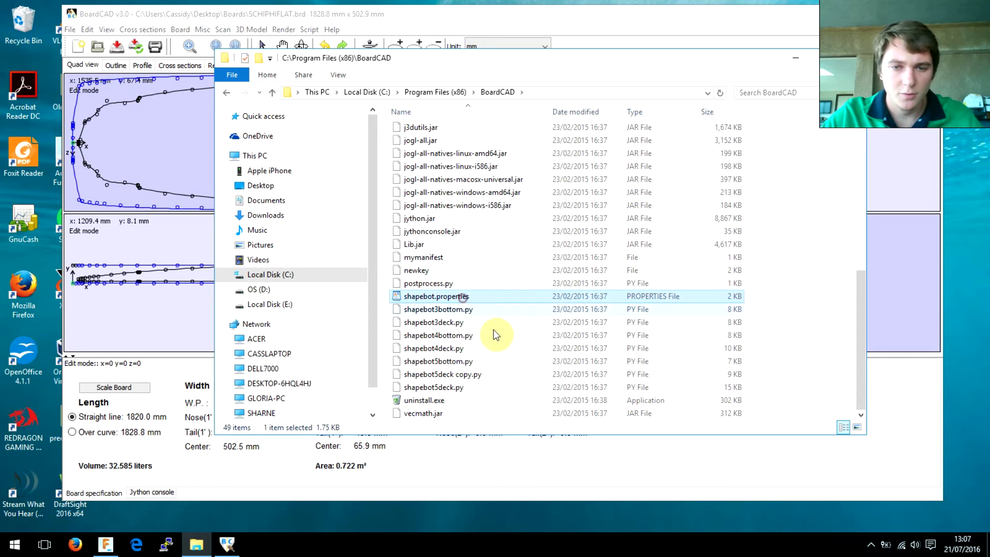
pyautogui.keyDown('ctrl'); pyautogui.click(461, 310); pyautogui.keyUp('ctrl')
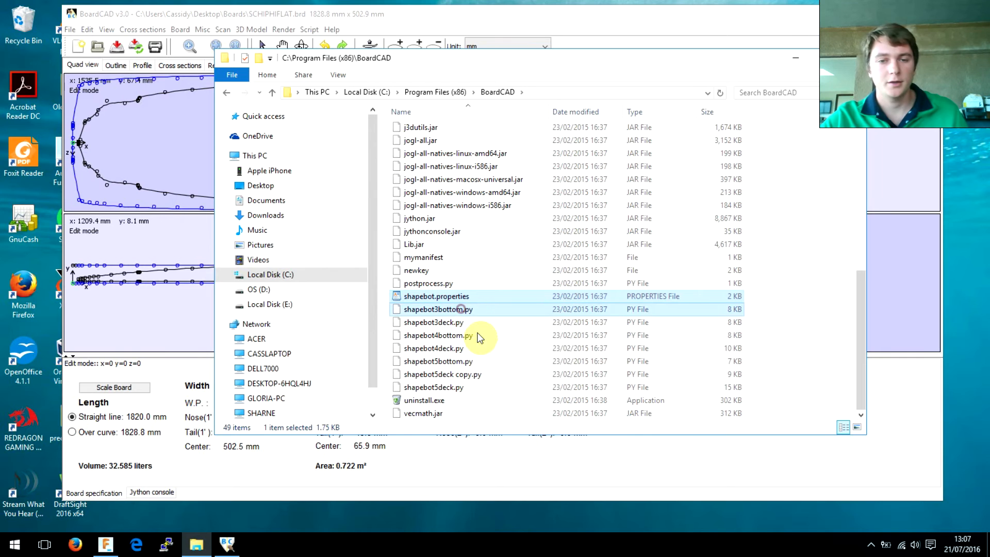
pyautogui.rightClick(482, 296)
pyautogui.click(519, 383)
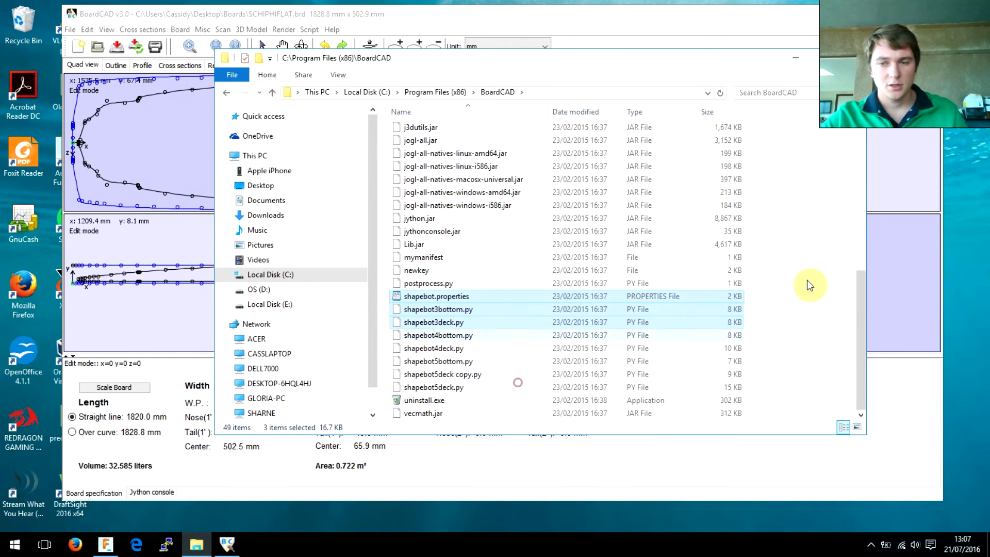
# Create a backup folder named Original in the BoardCAD folder, merging it with the existing folder of that name.
pyautogui.rightClick(815, 253)
pyautogui.moveTo(844, 413)
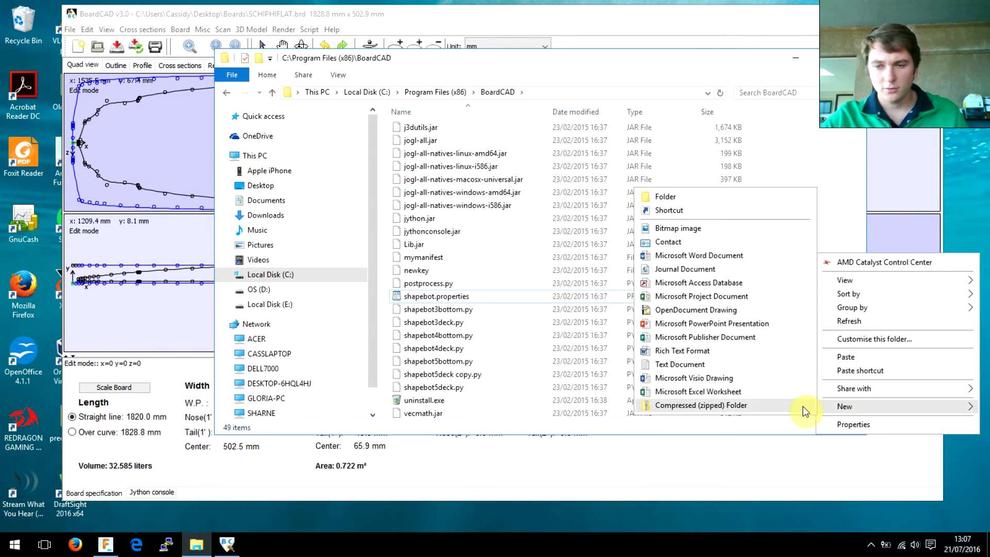
pyautogui.click(687, 195)
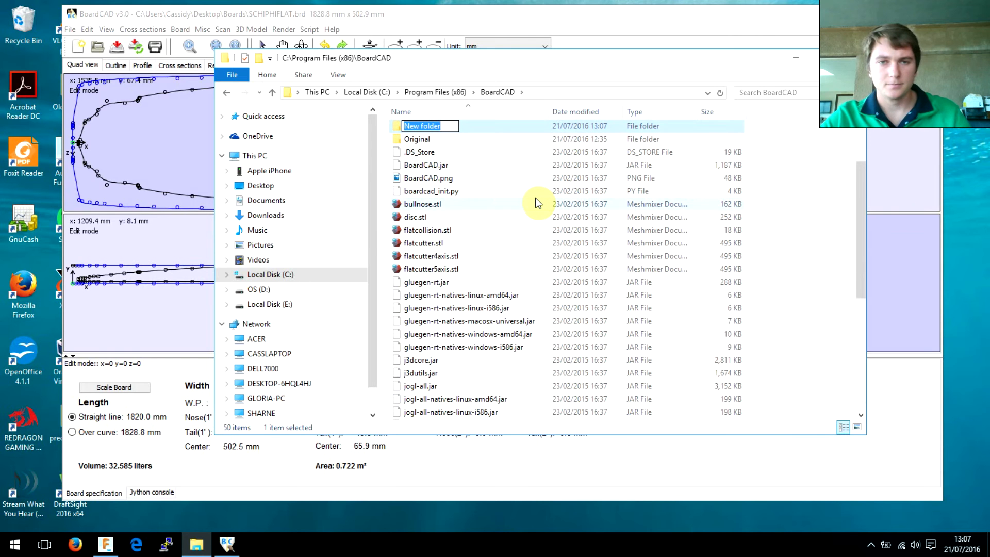
pyautogui.write('O')
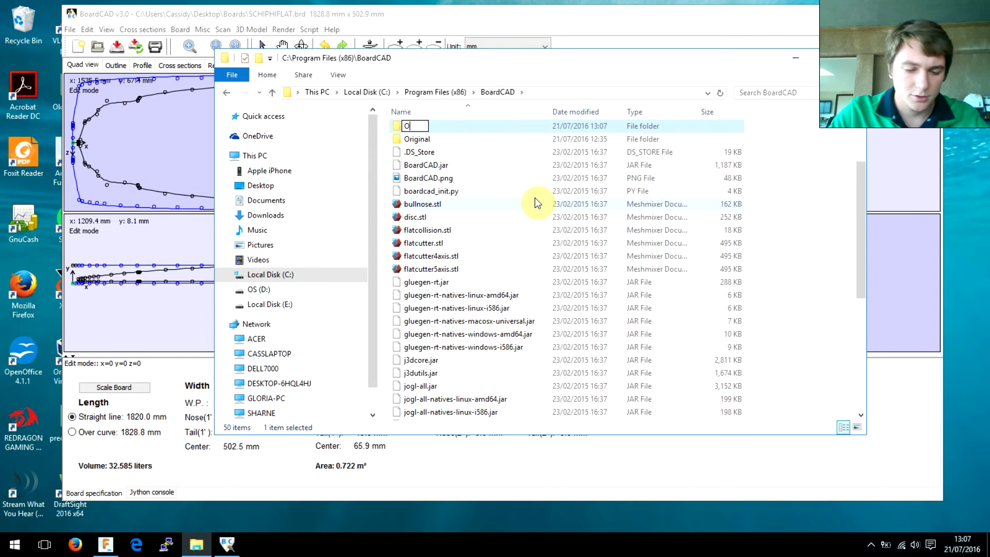
pyautogui.write('rig')
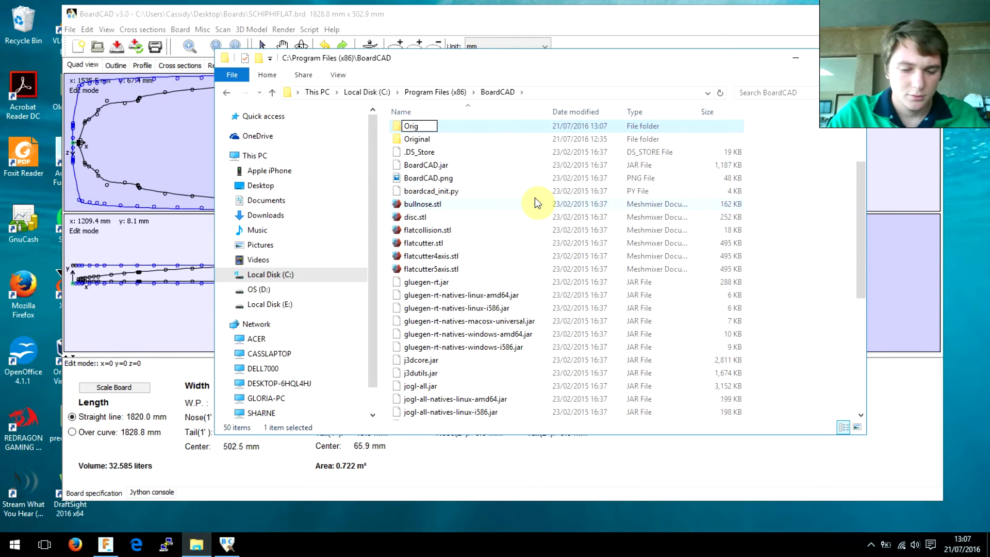
pyautogui.write('inal')
pyautogui.press('Return')
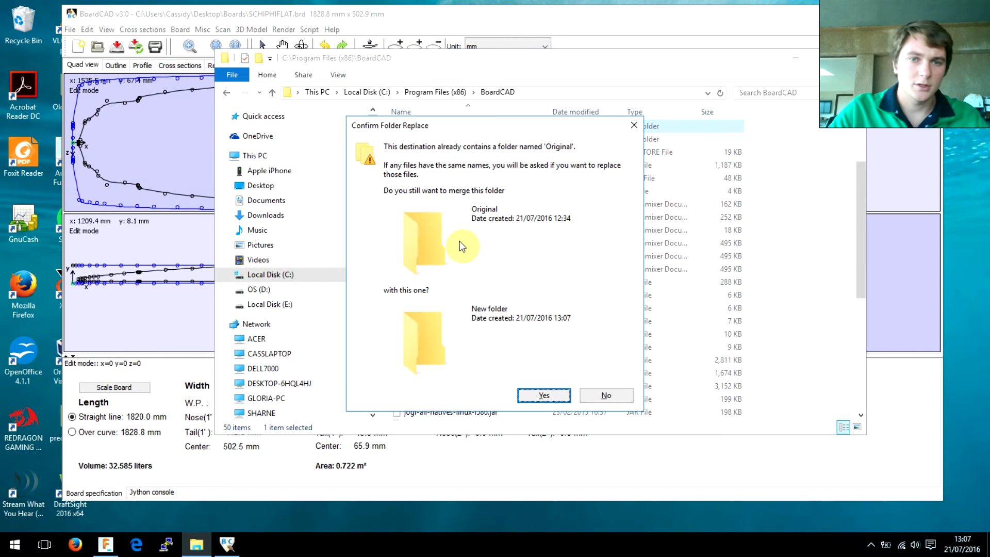
pyautogui.click(539, 395)
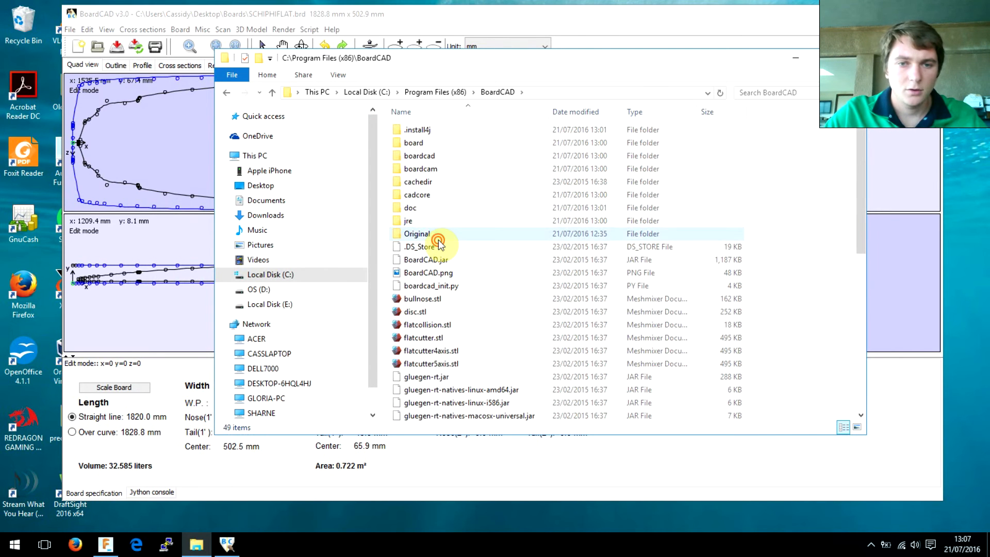
# Check the backup files in the Original folder and return to the BoardCAD folder.
pyautogui.doubleClick(437, 238)
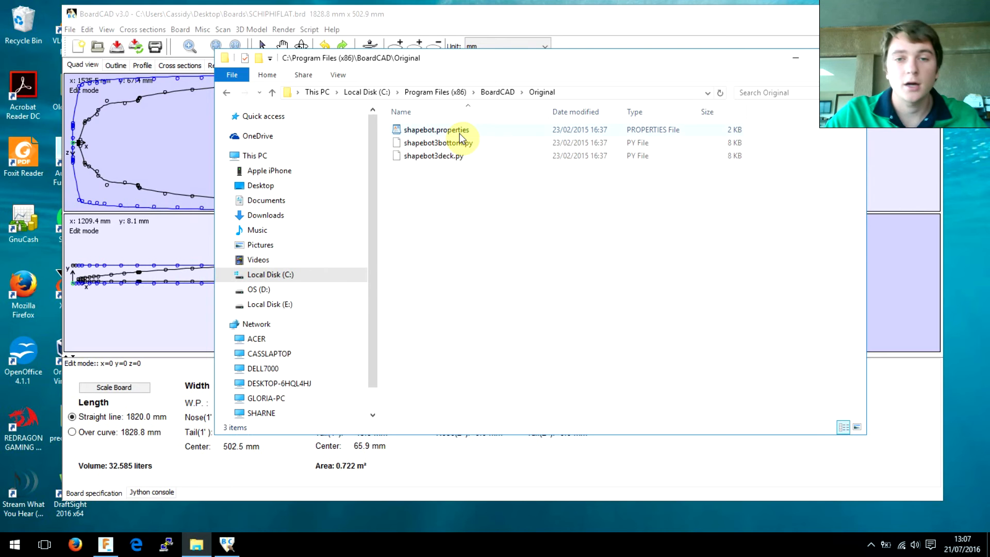
pyautogui.rightClick(480, 218)
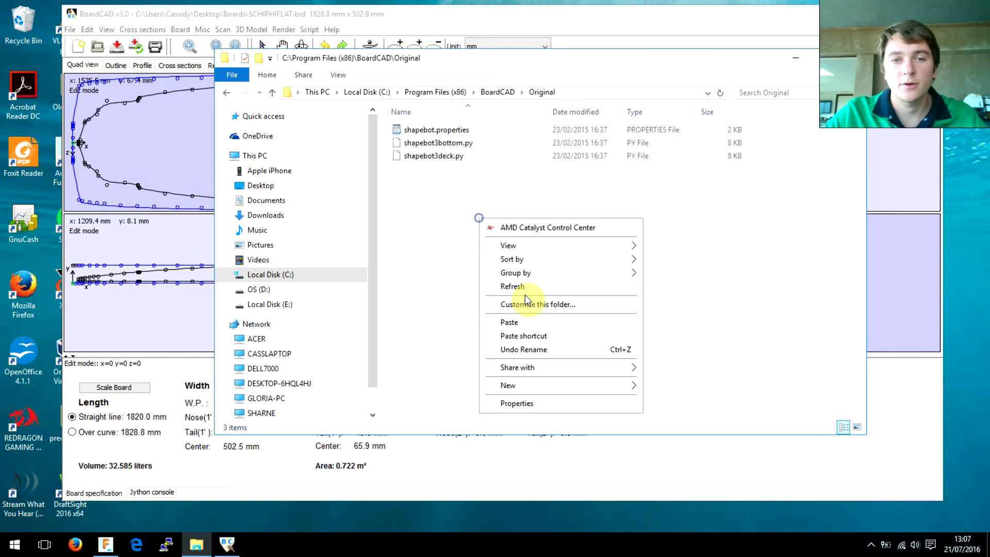
pyautogui.click(429, 240)
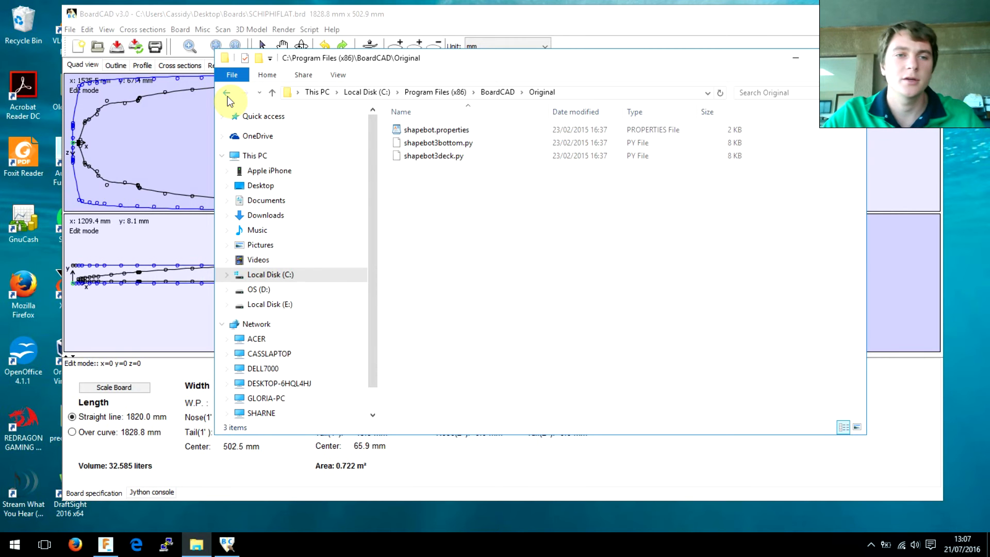
pyautogui.click(226, 92)
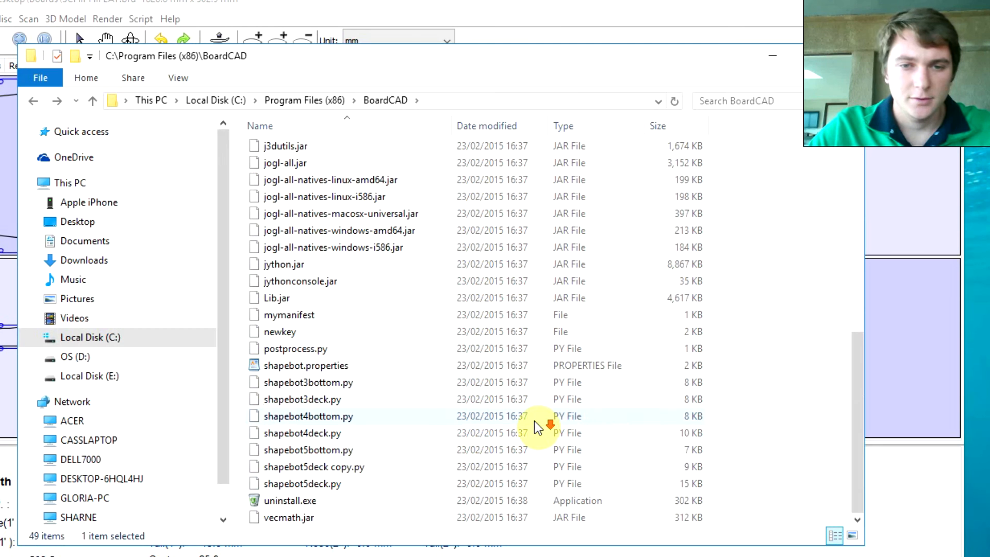
# Open shapebot.properties in WordPad, making WordPad the app always used for .properties files.
pyautogui.doubleClick(314, 368)
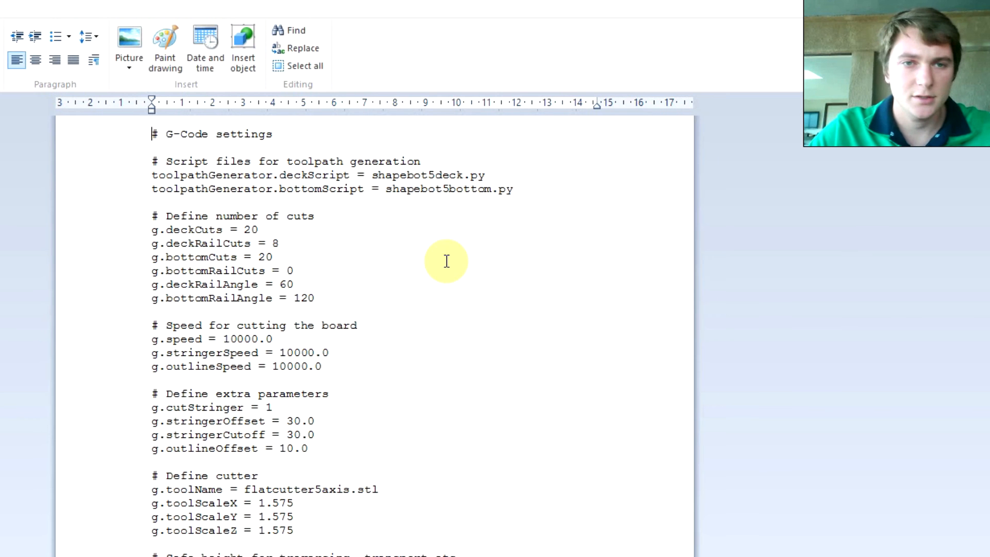
pyautogui.hotkey('alt', 'Tab')
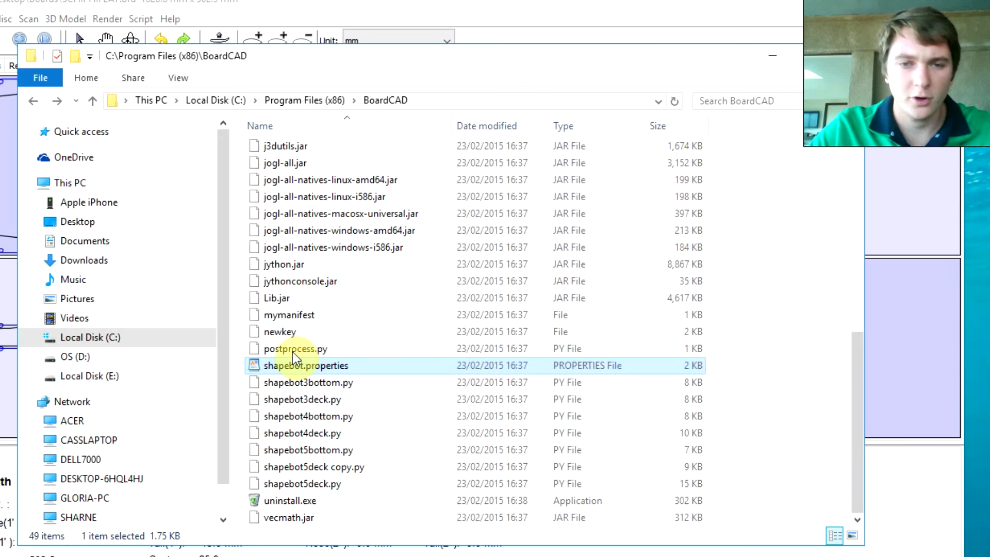
pyautogui.rightClick(296, 367)
pyautogui.click(350, 449)
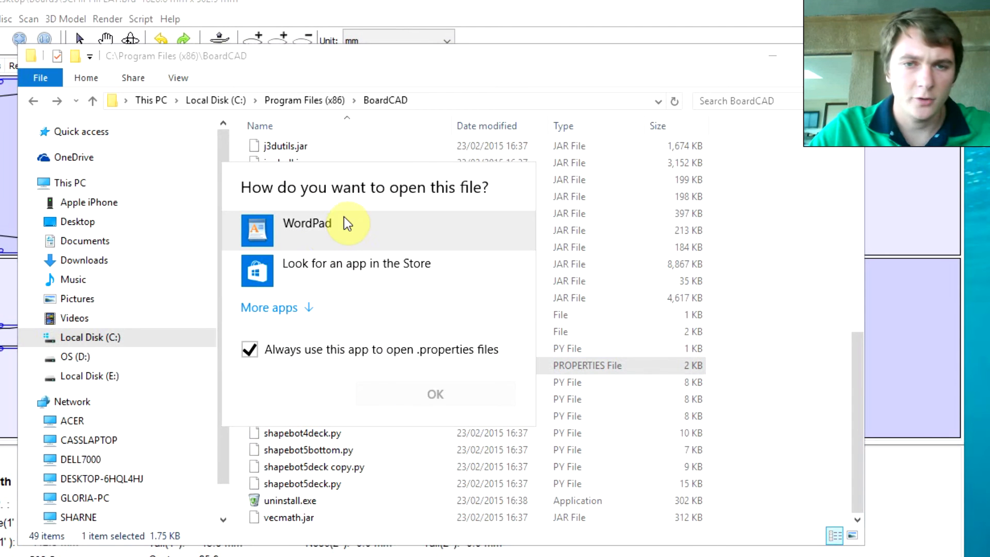
pyautogui.click(323, 231)
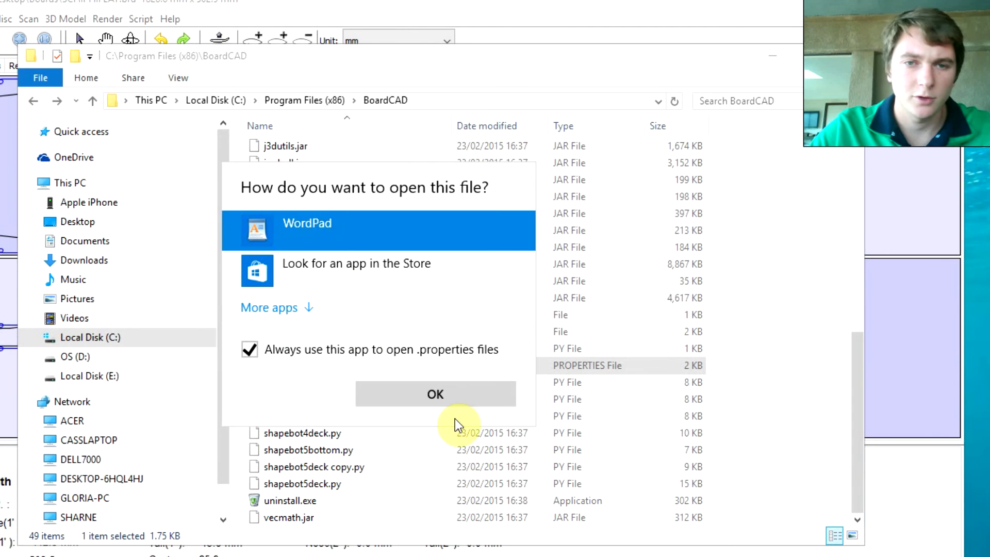
pyautogui.click(433, 394)
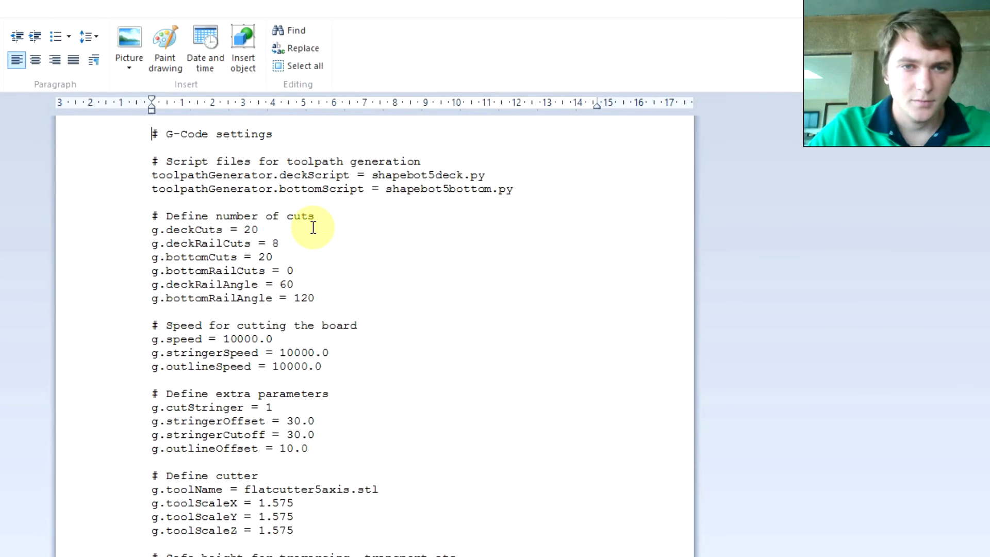
# Set the toolpath generator's deck script to shapebot3deck.py and its bottom script to shapebot3bottom.py.
pyautogui.click(236, 161)
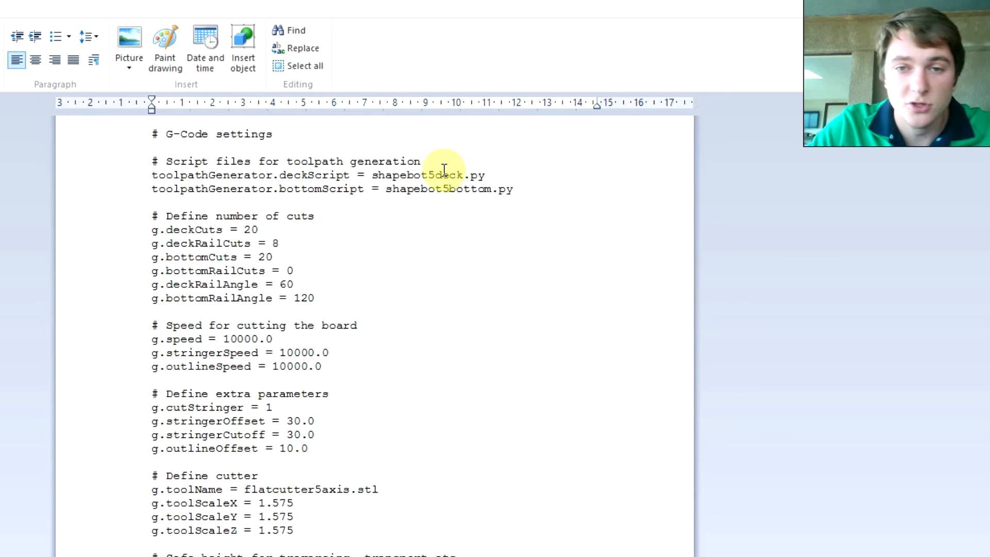
pyautogui.click(364, 175)
pyautogui.hotkey('shift', 'Home')
pyautogui.keyDown('shift'); pyautogui.click(461, 176); pyautogui.keyUp('shift')
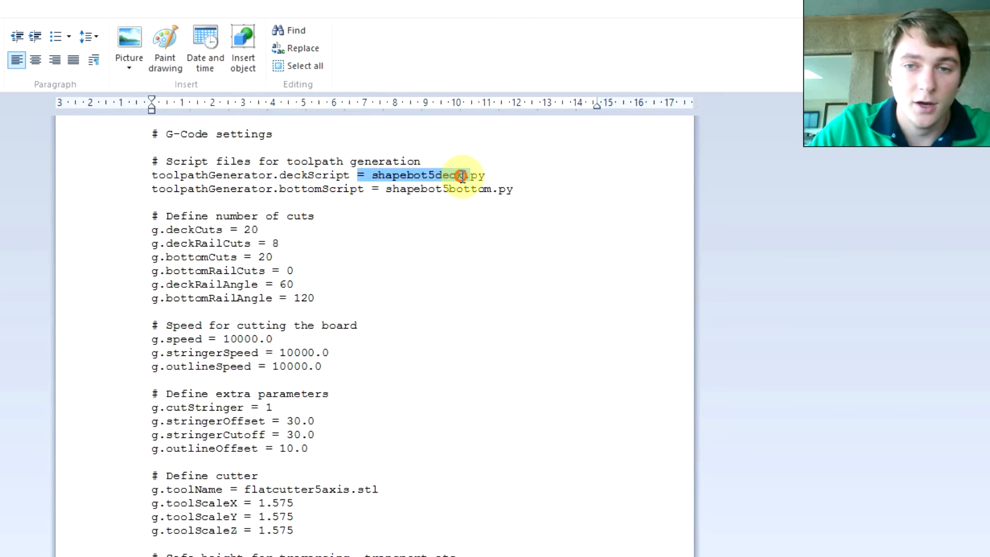
pyautogui.click(436, 176)
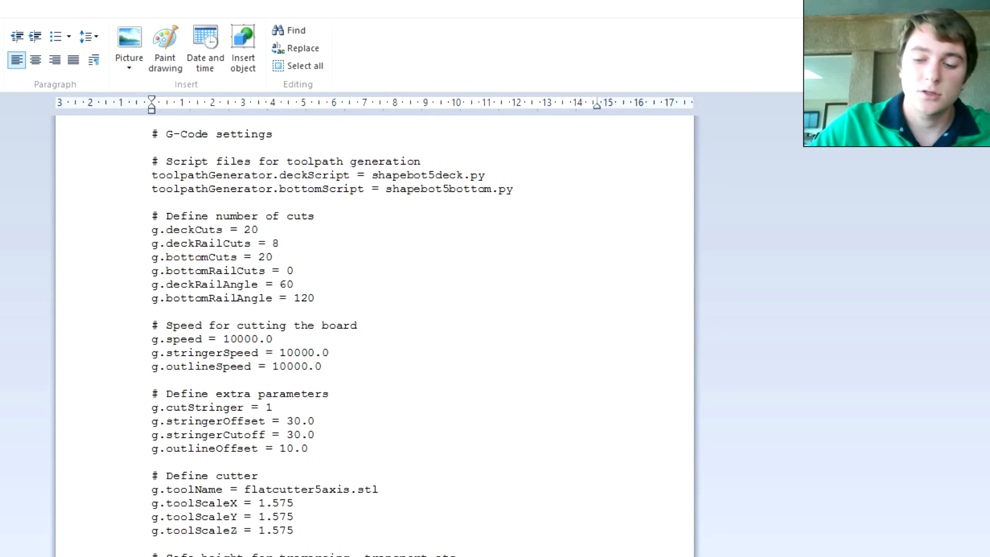
pyautogui.press('Delete')
pyautogui.write('3')
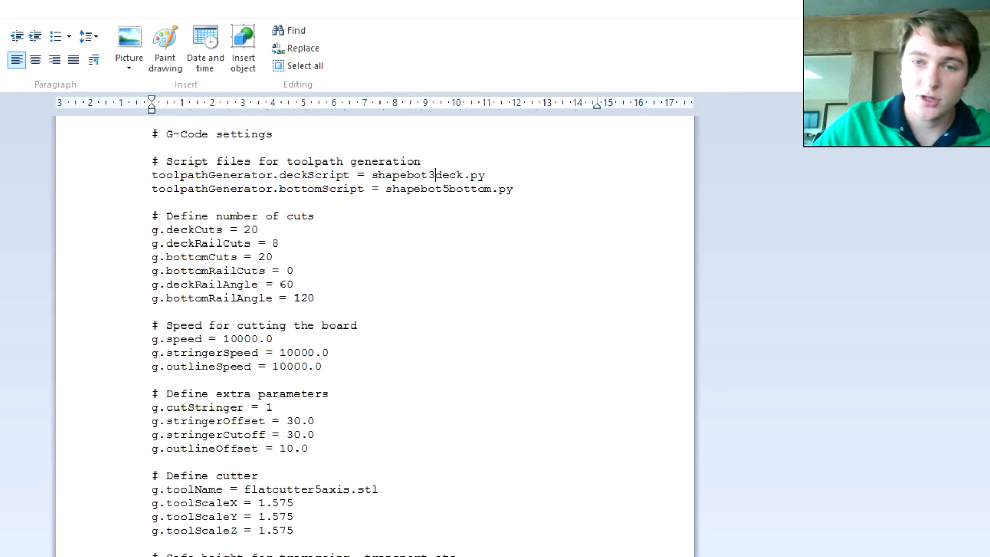
pyautogui.click(448, 191)
pyautogui.press('BackSpace')
pyautogui.write('3')
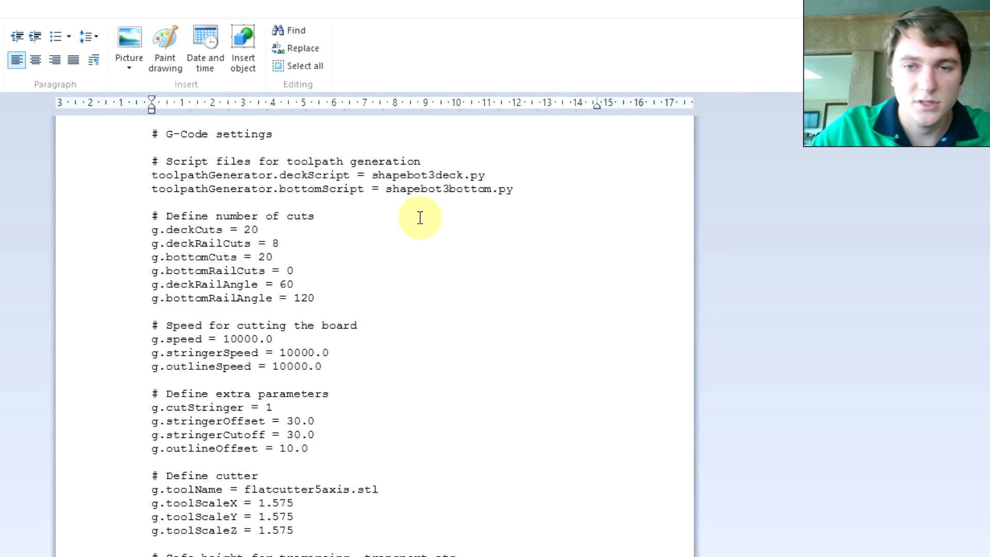
# Compare the script names in the properties file with the shapebot3 deck and bottom files in the BoardCAD folder.
pyautogui.doubleClick(405, 175)
pyautogui.click(415, 175)
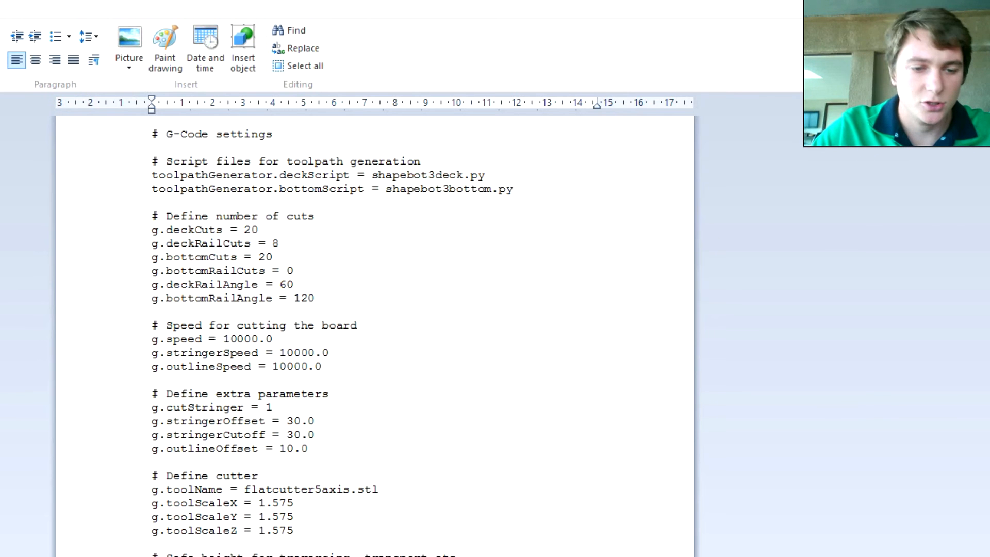
pyautogui.hotkey('alt', 'Tab')
pyautogui.click(337, 383)
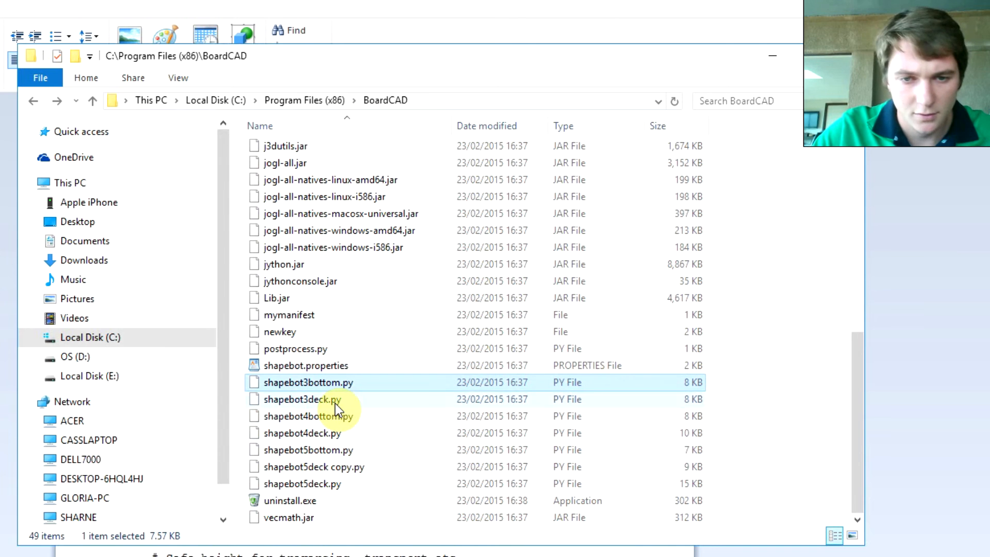
pyautogui.keyDown('ctrl'); pyautogui.click(336, 403); pyautogui.keyUp('ctrl')
pyautogui.click(979, 285)
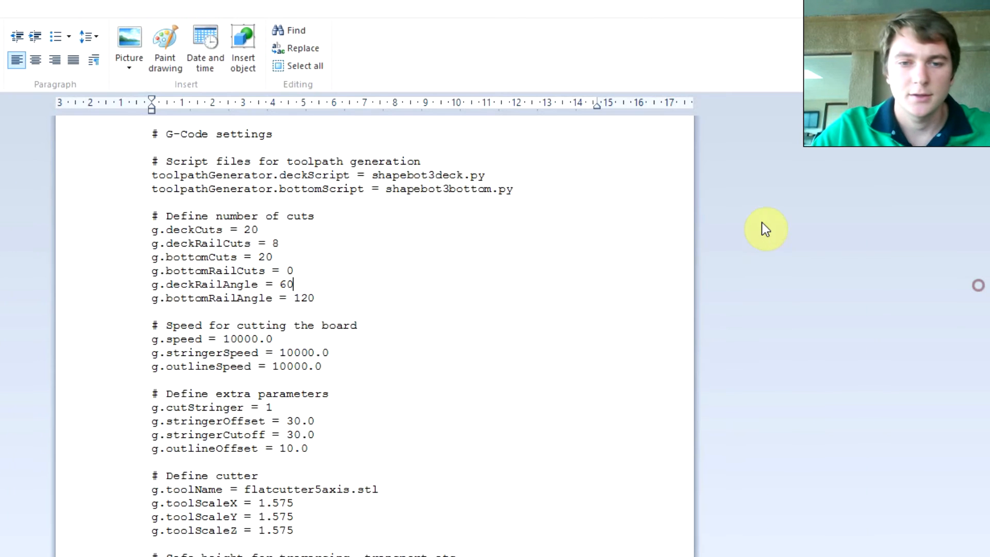
# Examine the number of cuts and the deck and bottom rail angle settings in shapebot.properties.
pyautogui.click(446, 276)
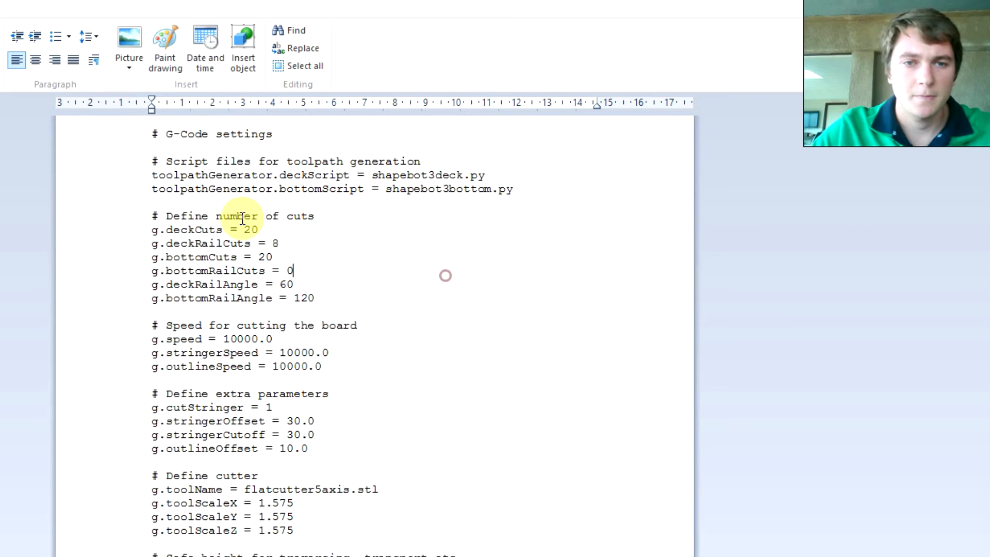
pyautogui.moveTo(151, 228); pyautogui.dragTo(327, 303)
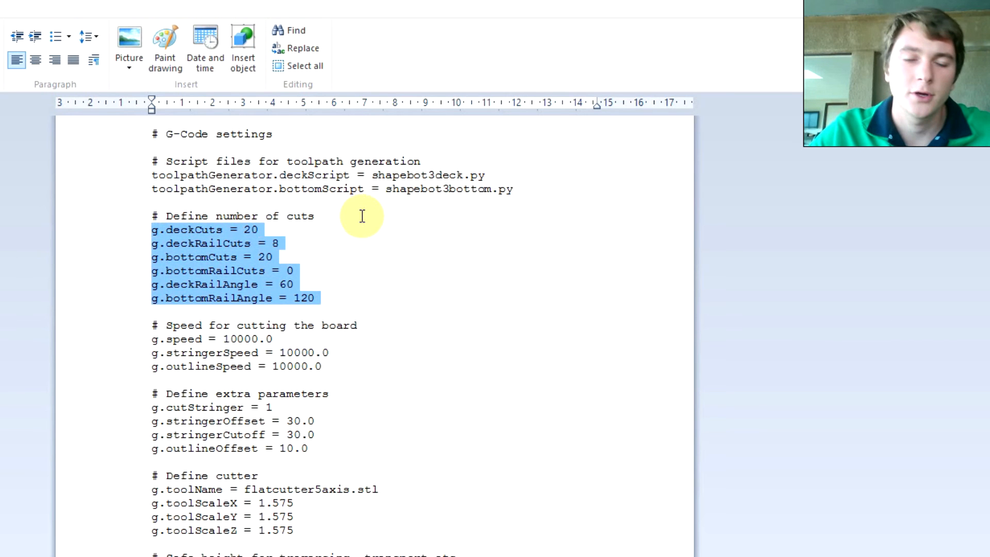
pyautogui.click(465, 280)
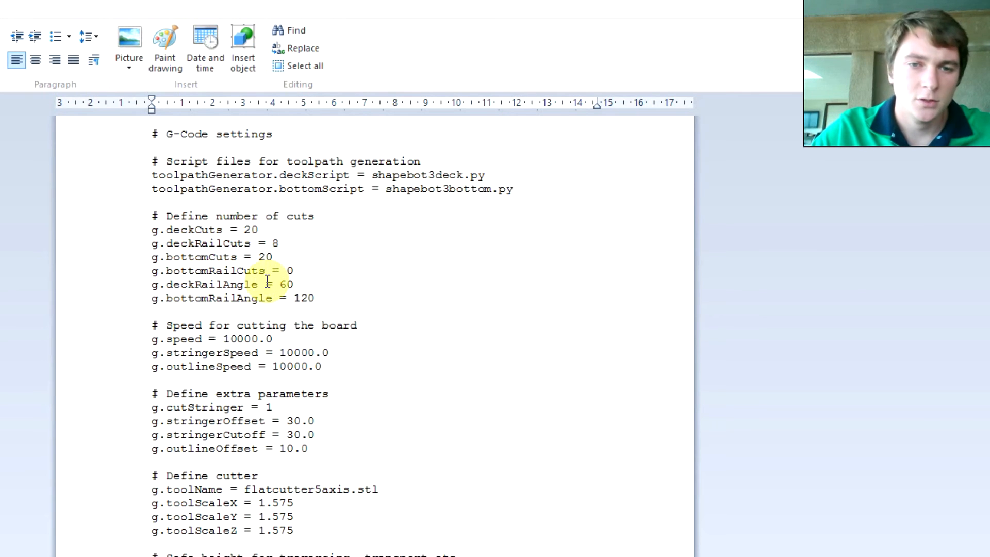
pyautogui.click(225, 287)
pyautogui.click(238, 299)
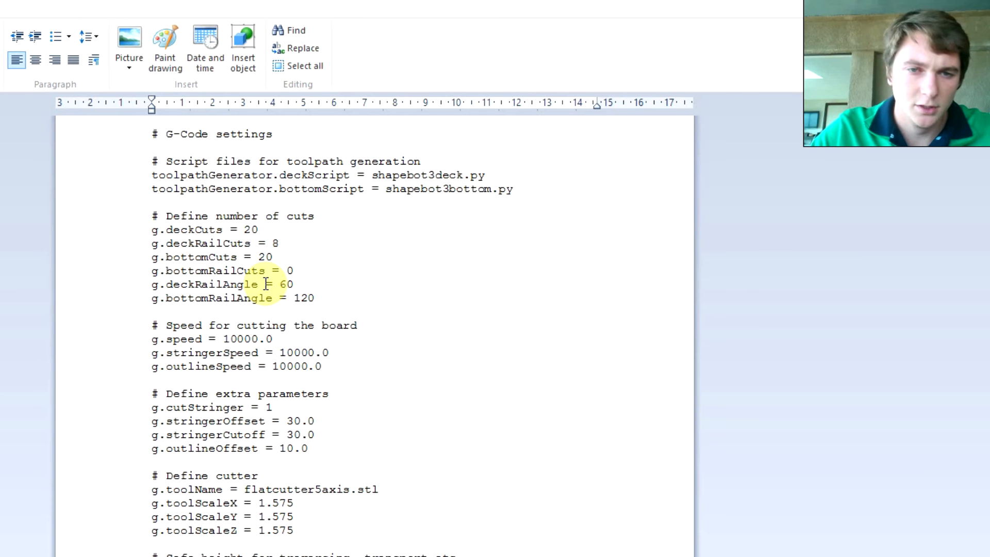
pyautogui.click(265, 284)
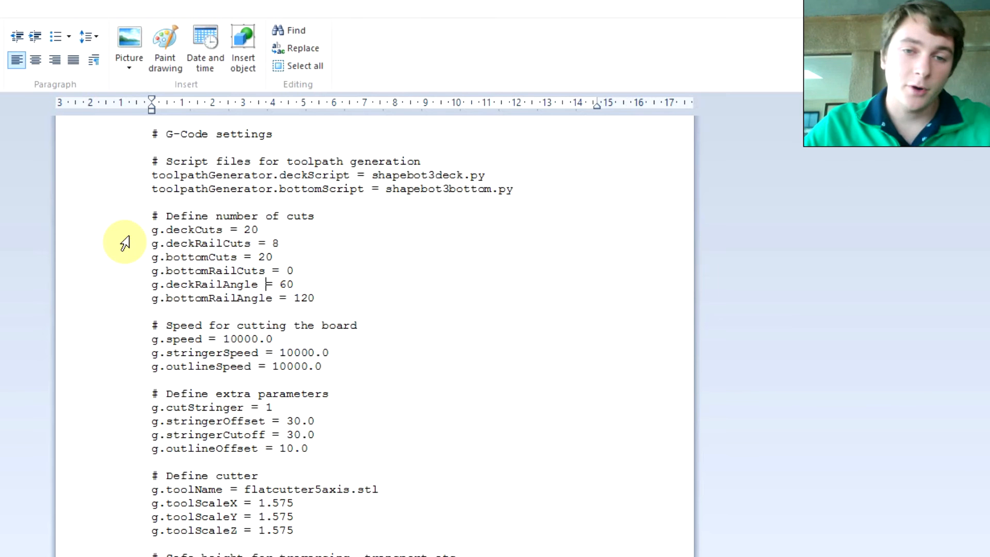
pyautogui.moveTo(303, 281); pyautogui.dragTo(284, 284)
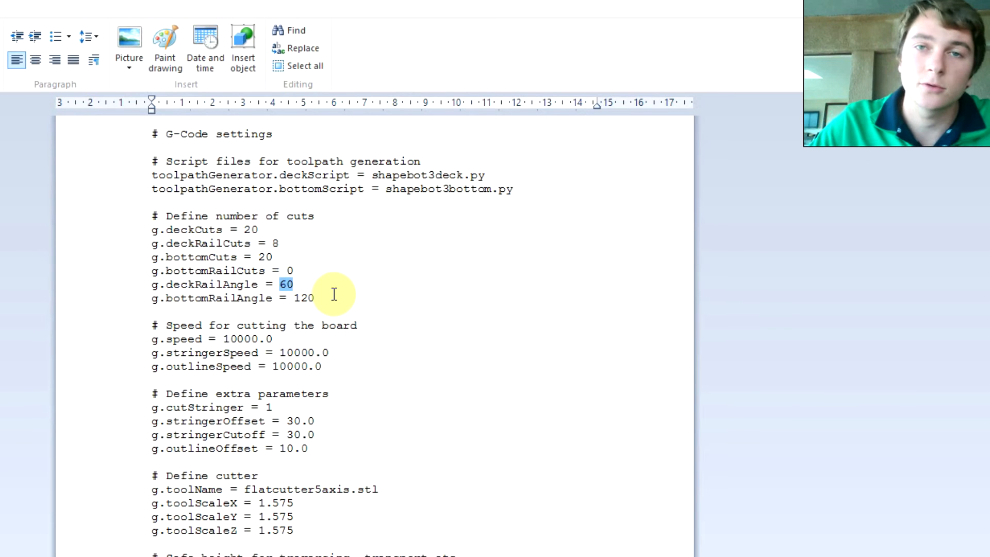
# Add the unit mm/min to the end of the comment line about the speed for cutting the board.
pyautogui.click(369, 367)
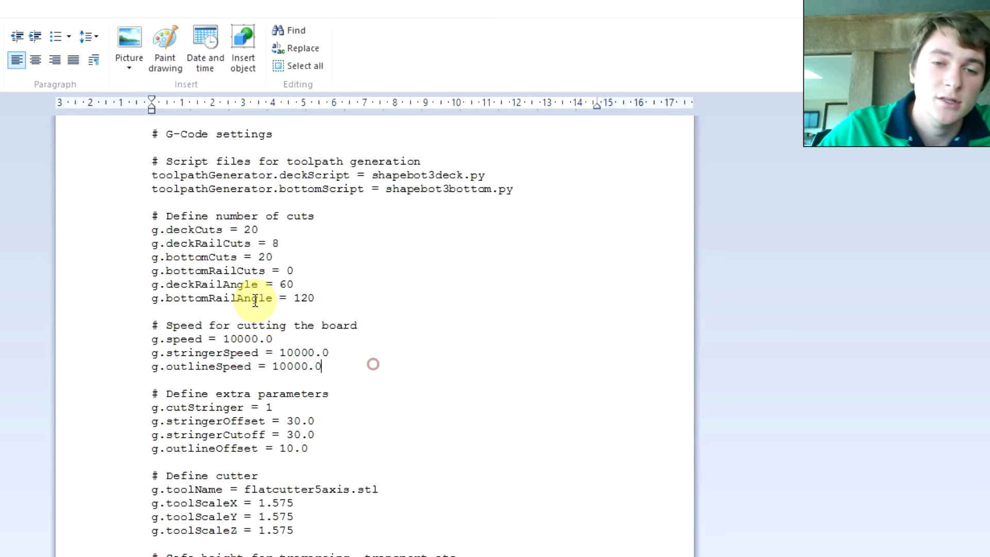
pyautogui.doubleClick(240, 353)
pyautogui.doubleClick(249, 339)
pyautogui.click(384, 327)
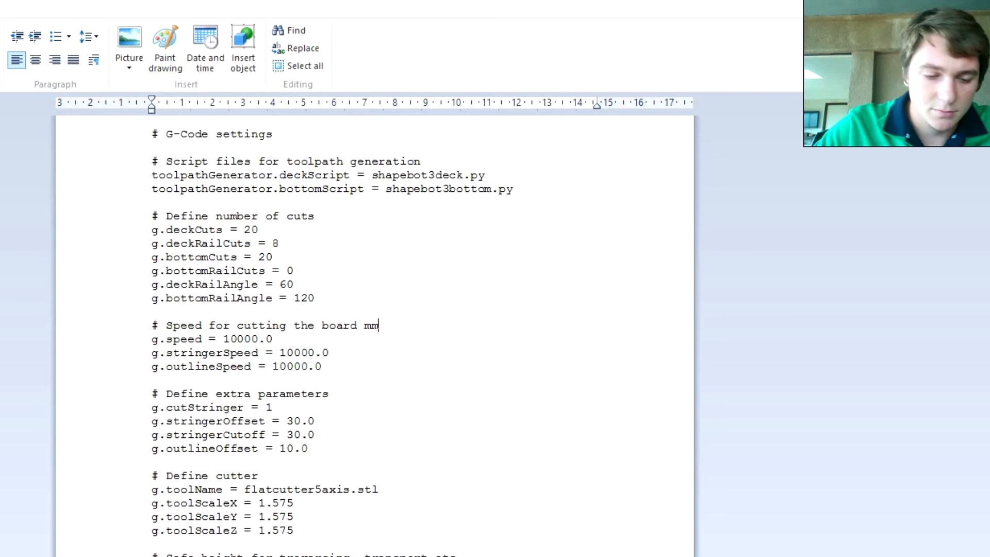
pyautogui.write('mm/s')
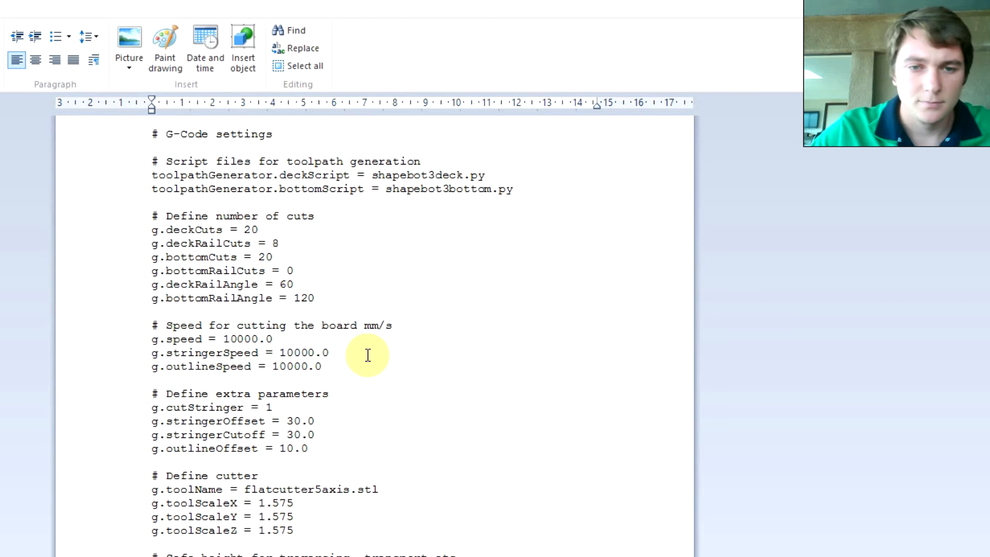
pyautogui.press('BackSpace')
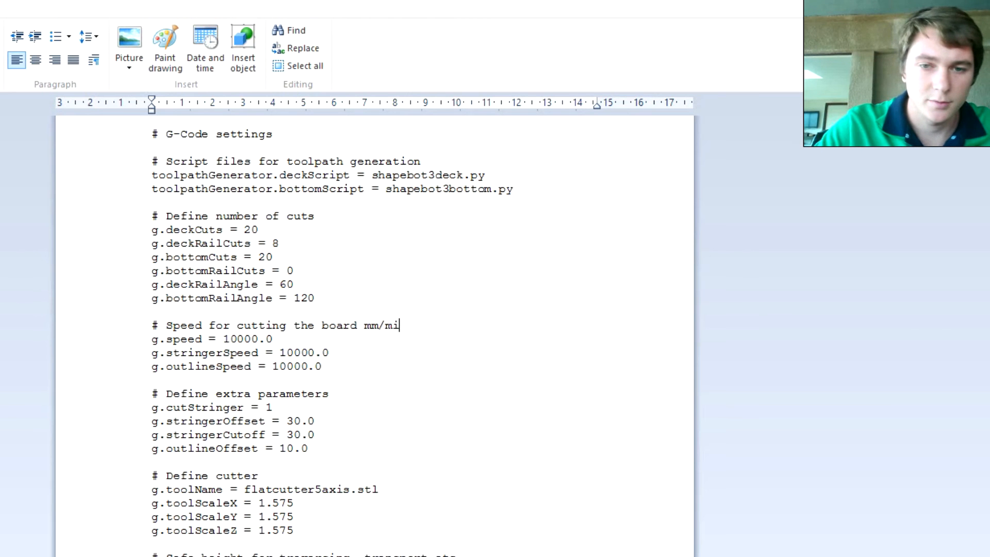
# Set the g.speed, g.stringerSpeed and g.outlineSpeed cutting speeds to 6000.0.
pyautogui.doubleClick(241, 339)
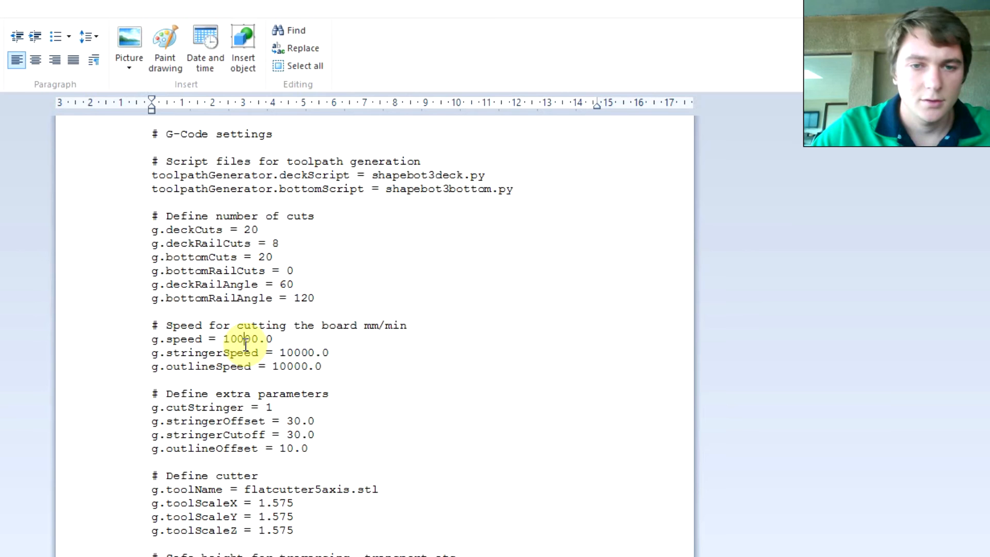
pyautogui.write('6')
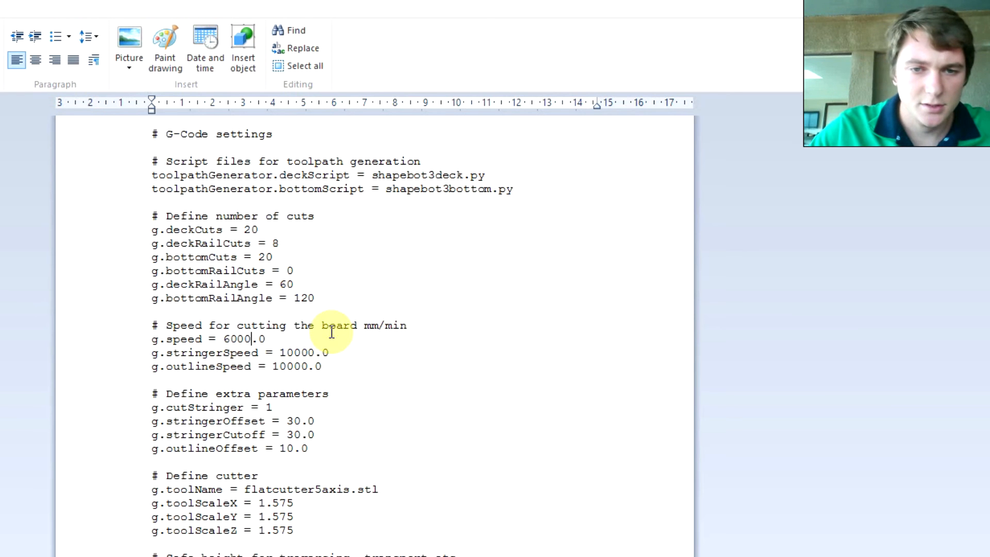
pyautogui.click(304, 356)
pyautogui.write('600')
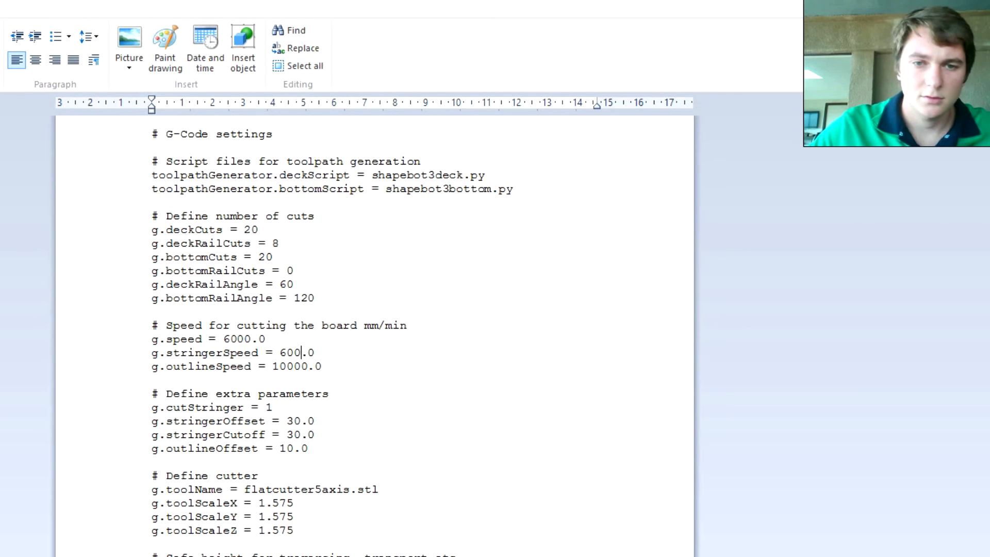
pyautogui.write('0')
pyautogui.click(298, 366)
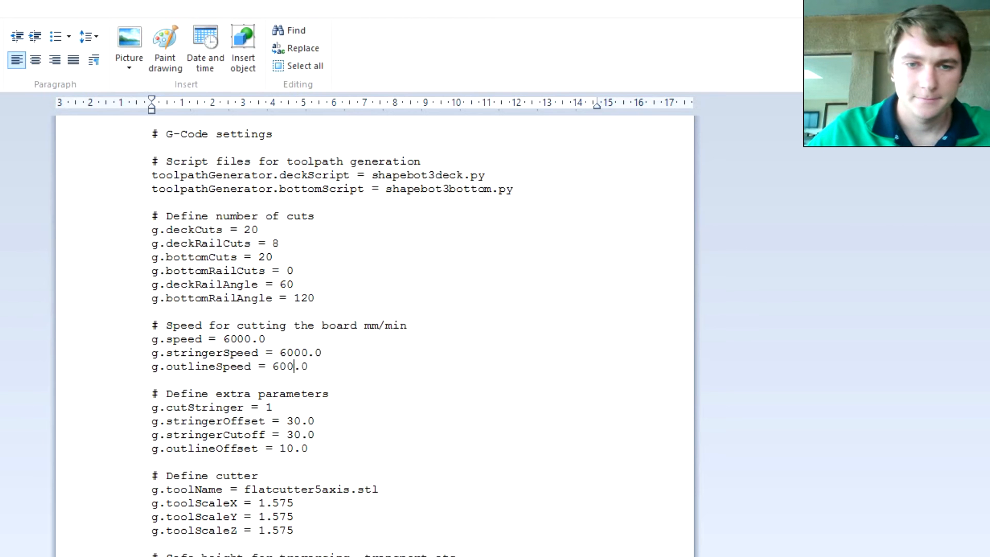
pyautogui.write('0')
pyautogui.click(413, 376)
# Try g.cutStringer at 0 in the extra parameters and restore it to 1.
pyautogui.scroll(-1, 406, 385)
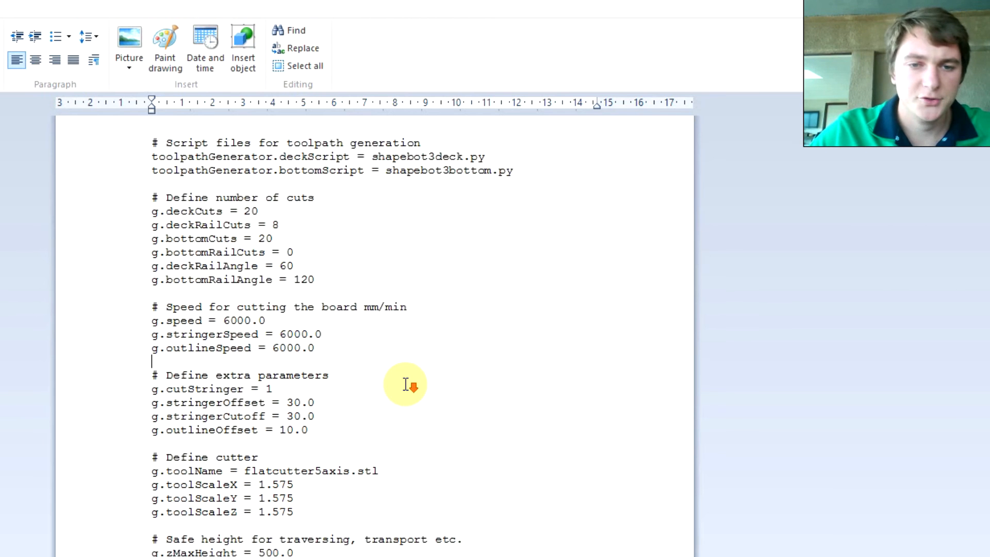
pyautogui.scroll(-3, 406, 384)
pyautogui.click(271, 299)
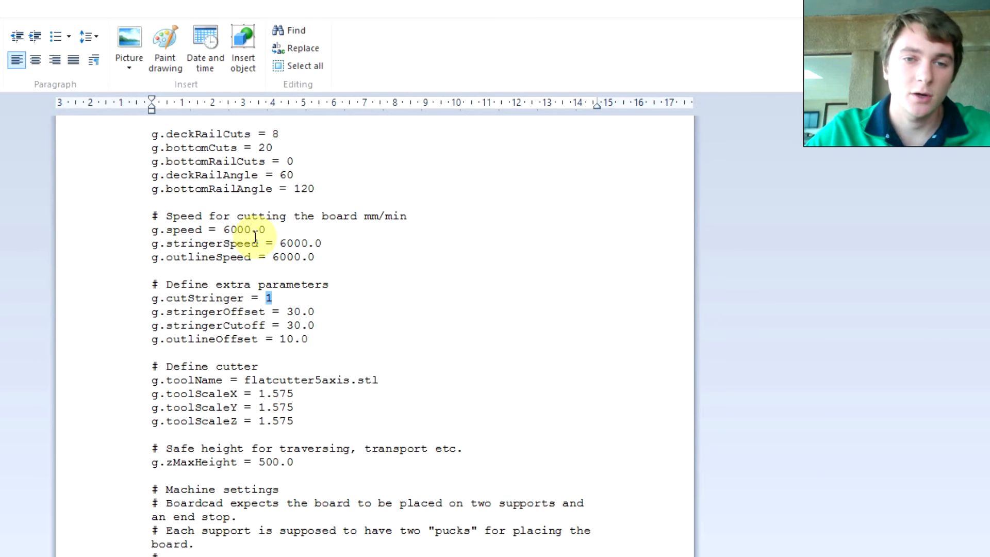
pyautogui.moveTo(280, 243); pyautogui.dragTo(320, 234)
pyautogui.click(351, 284)
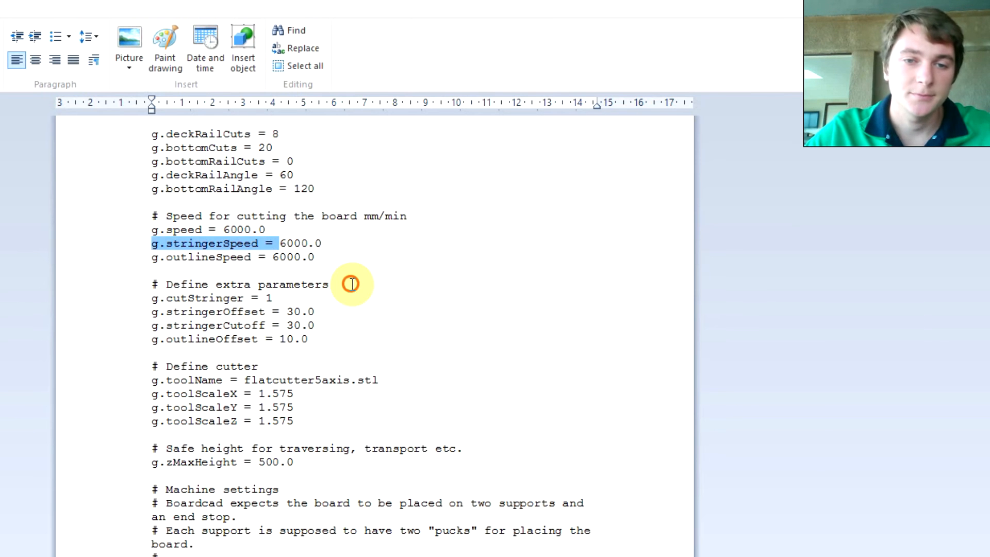
pyautogui.click(274, 301)
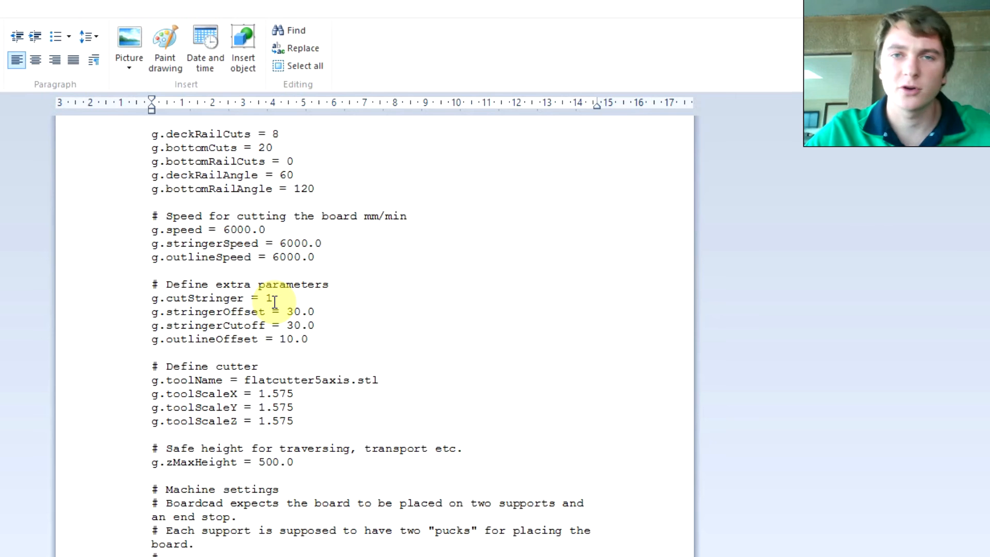
pyautogui.press('BackSpace')
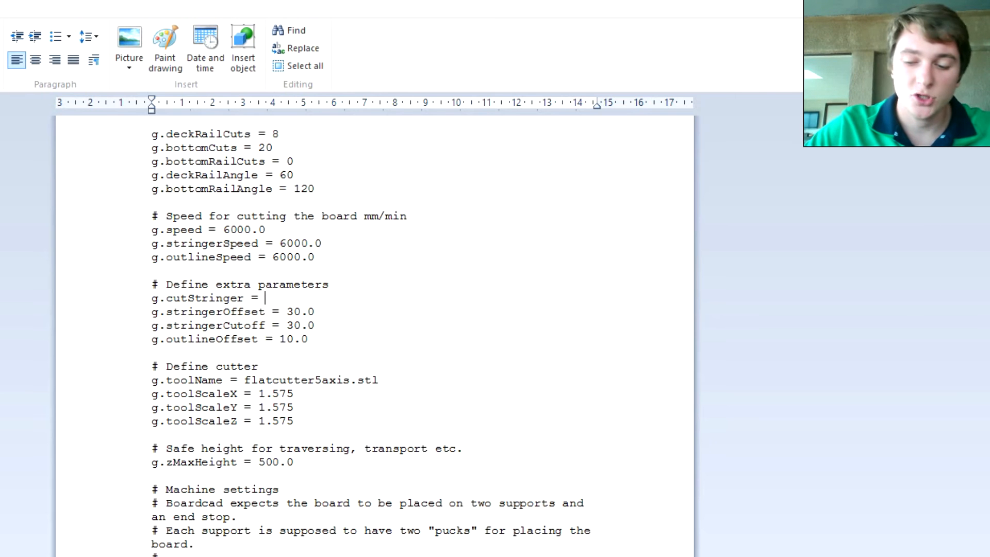
pyautogui.write('0')
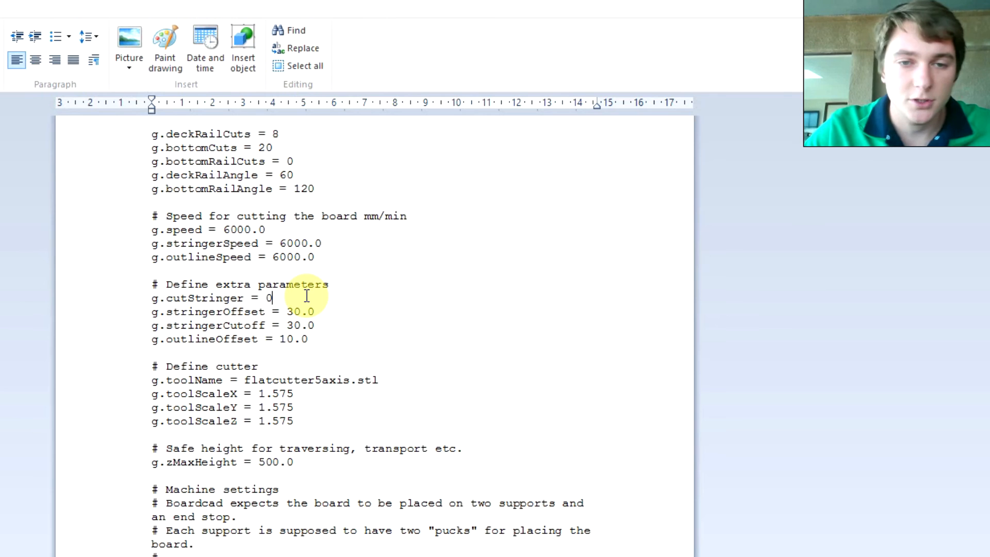
pyautogui.press('BackSpace')
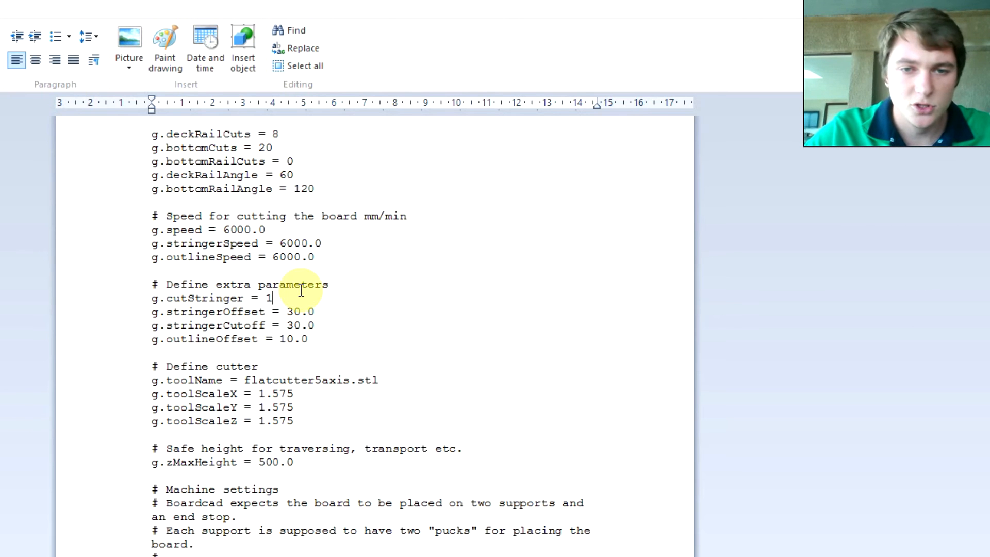
# Set g.stringerOffset to 0.0 in the extra parameters after checking the stringer cutoff, and review the outline offset.
pyautogui.click(307, 312)
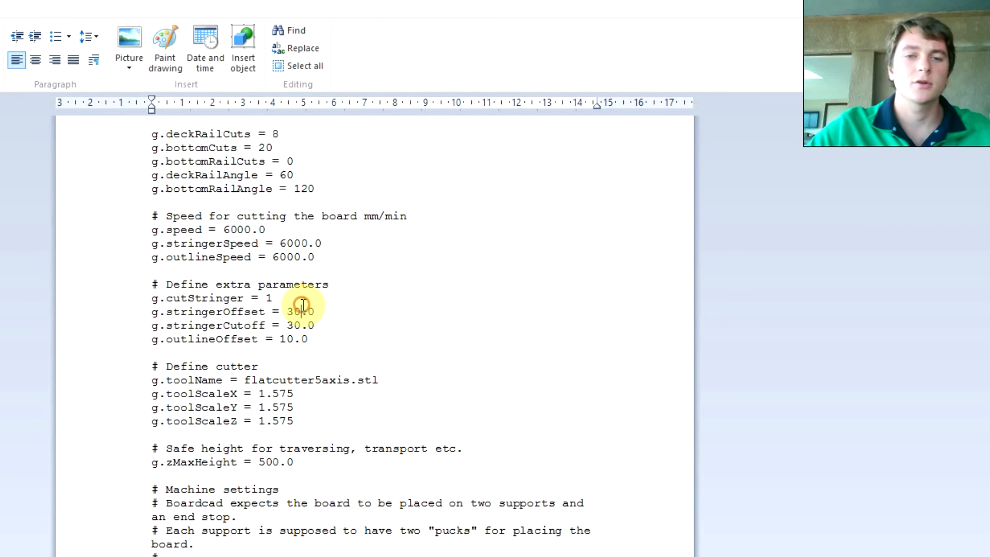
pyautogui.click(302, 312)
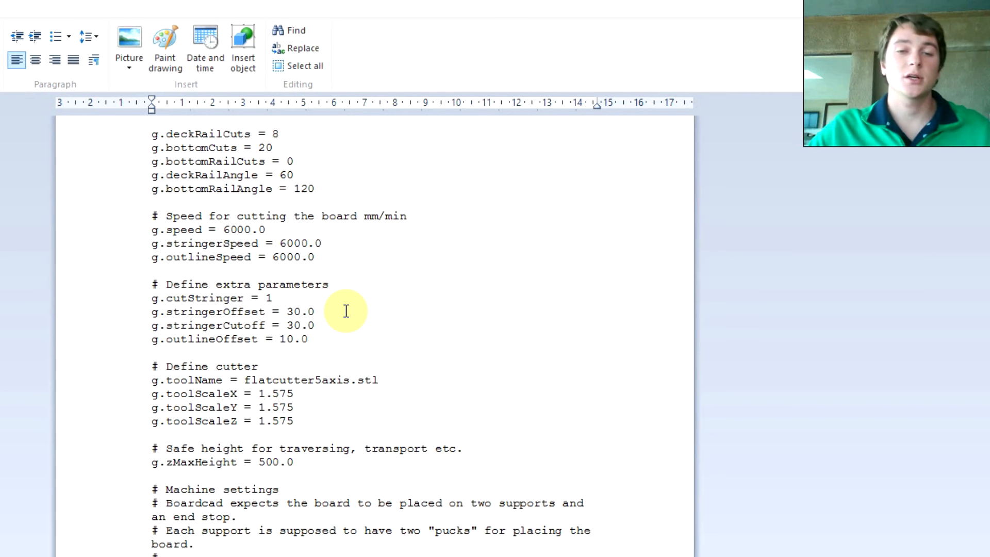
pyautogui.click(296, 326)
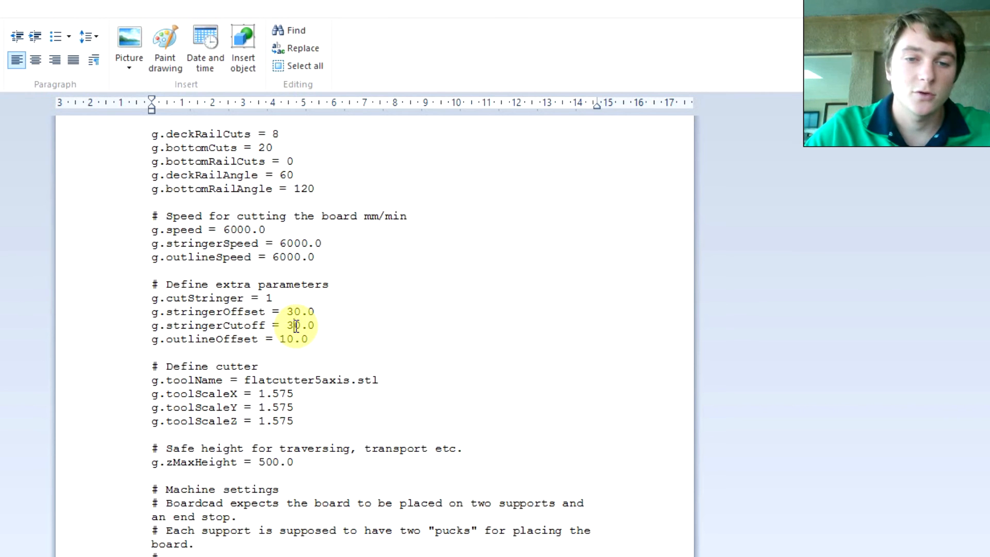
pyautogui.doubleClick(297, 326)
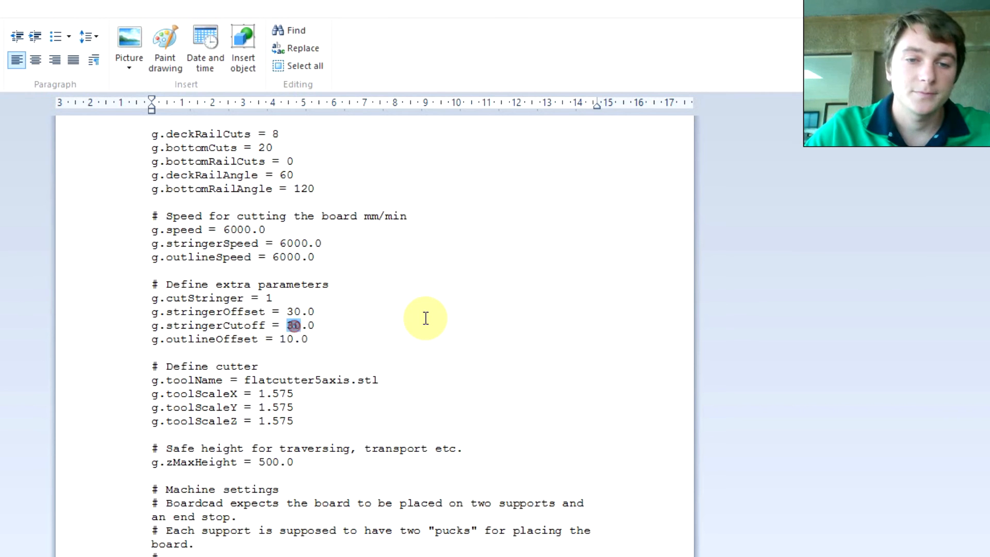
pyautogui.click(331, 350)
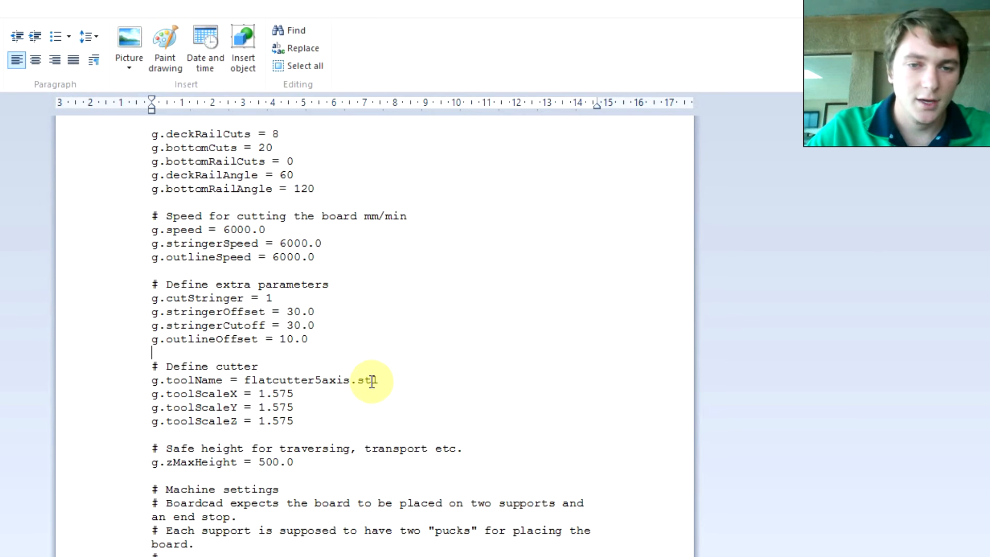
pyautogui.doubleClick(294, 312)
pyautogui.write('0')
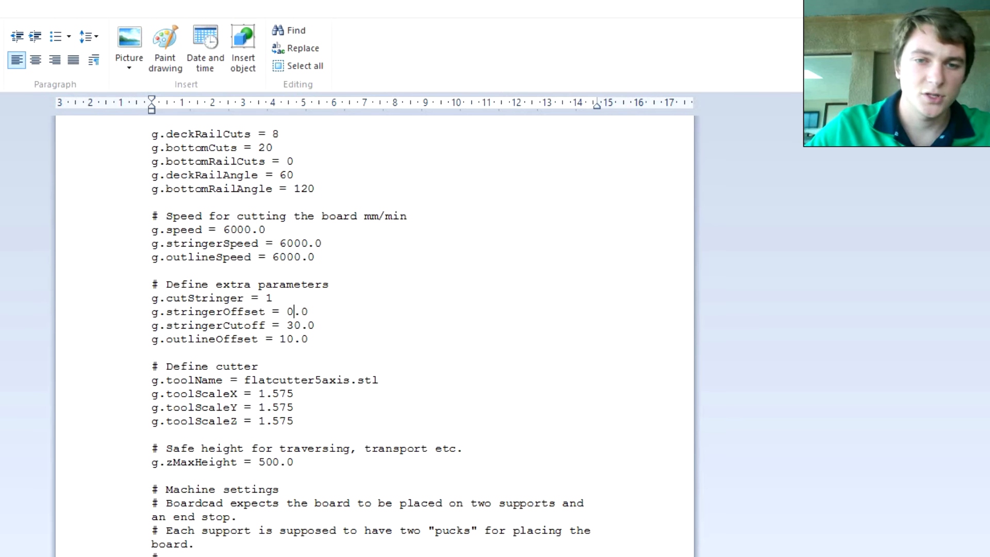
pyautogui.doubleClick(286, 339)
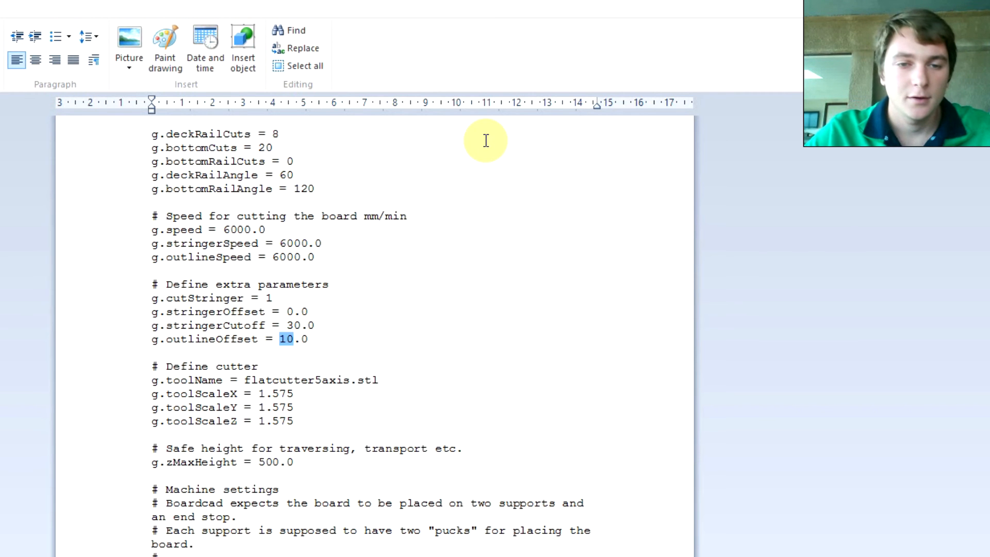
pyautogui.click(367, 349)
# Review the cutter definition and set the safe traversing height g.zMaxHeight to 250.0.
pyautogui.scroll(-3, 392, 398)
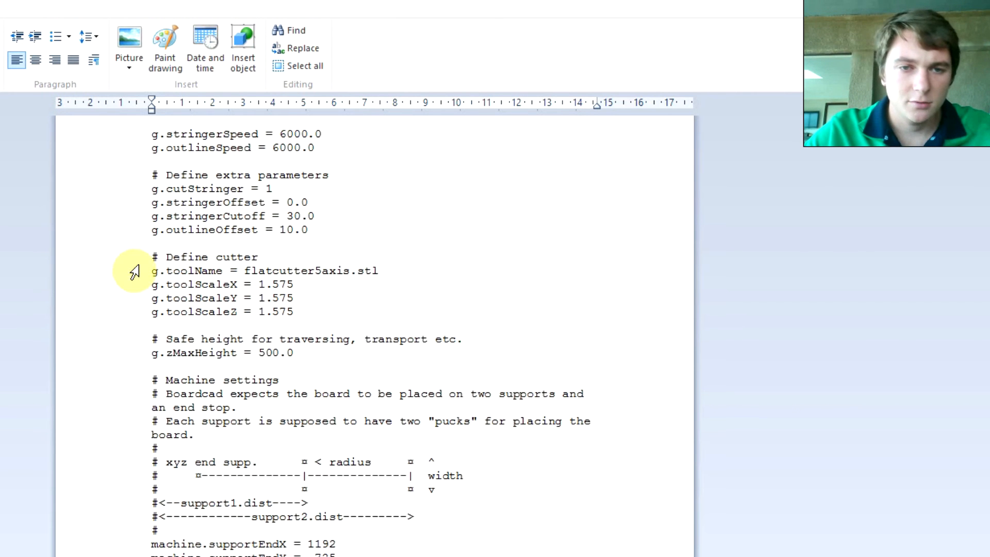
pyautogui.moveTo(148, 271); pyautogui.dragTo(299, 313)
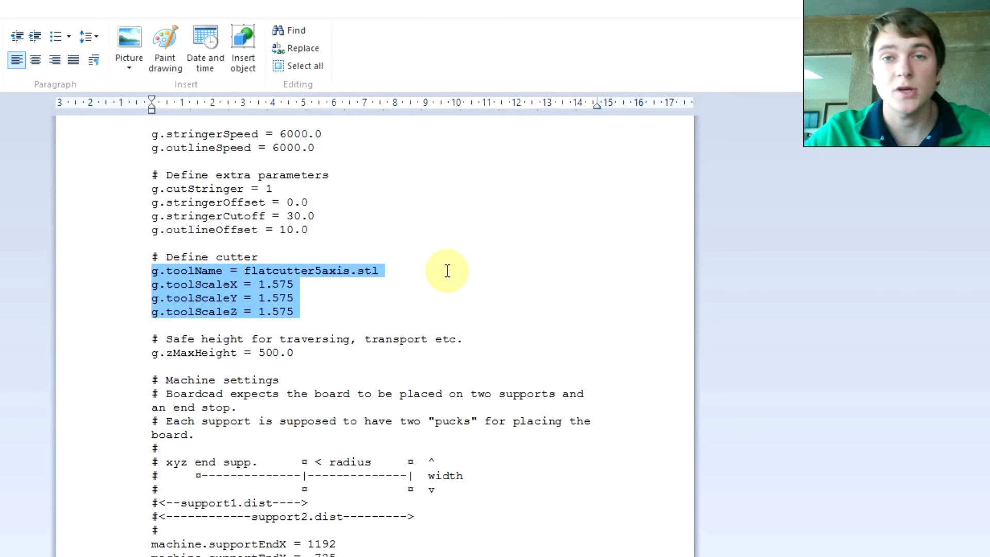
pyautogui.click(426, 294)
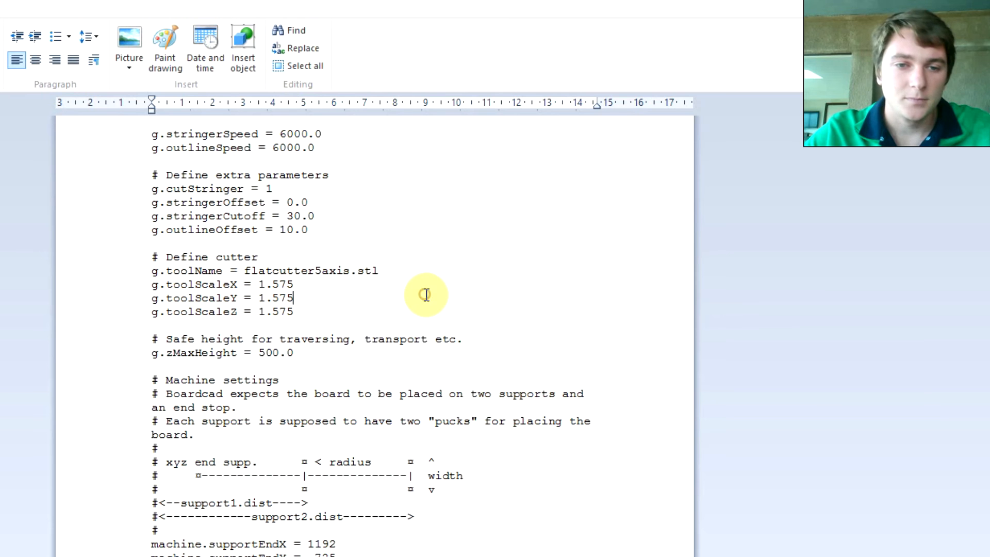
pyautogui.doubleClick(273, 355)
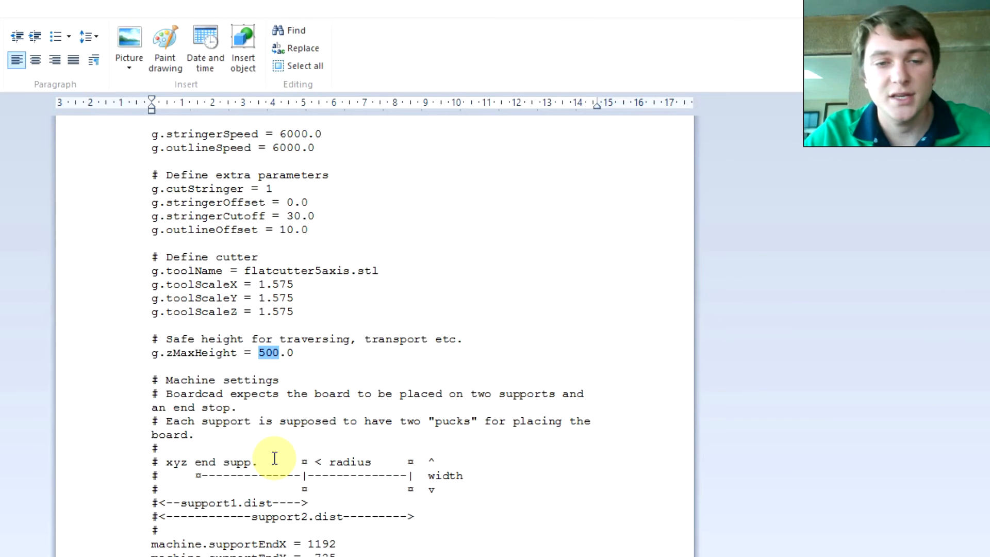
pyautogui.click(221, 353)
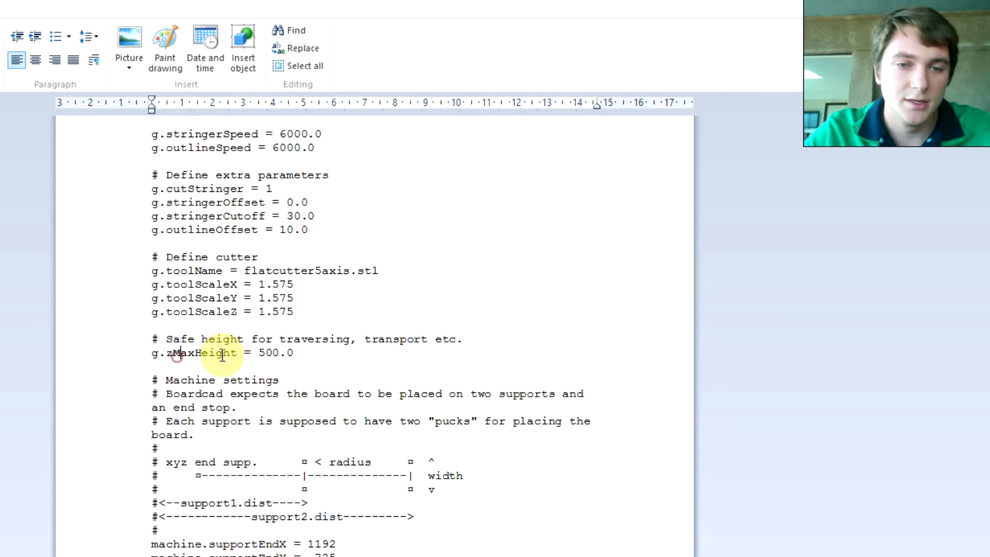
pyautogui.doubleClick(269, 353)
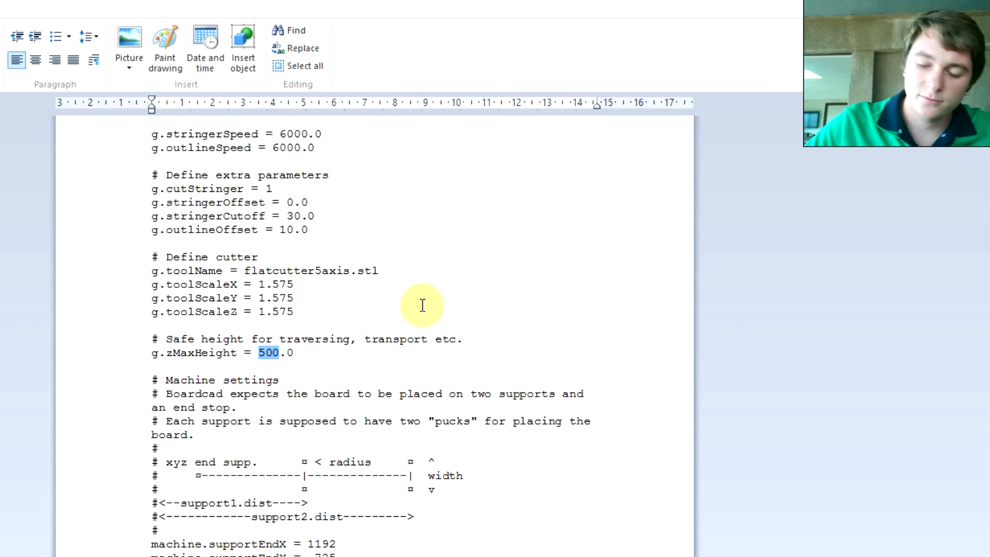
pyautogui.write('250')
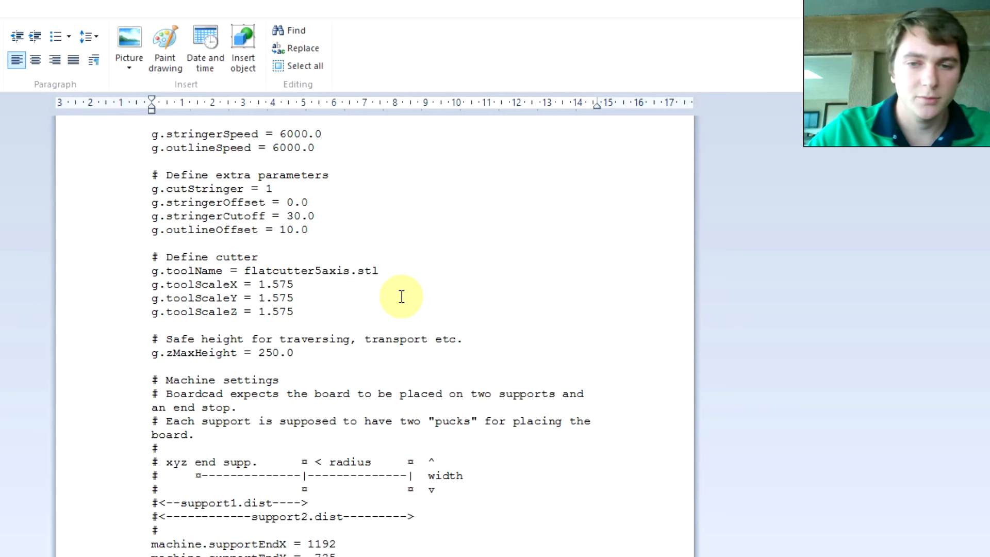
# Examine the machine settings comments and the diagram of the board's end stop and two supports.
pyautogui.scroll(-4, 405, 386)
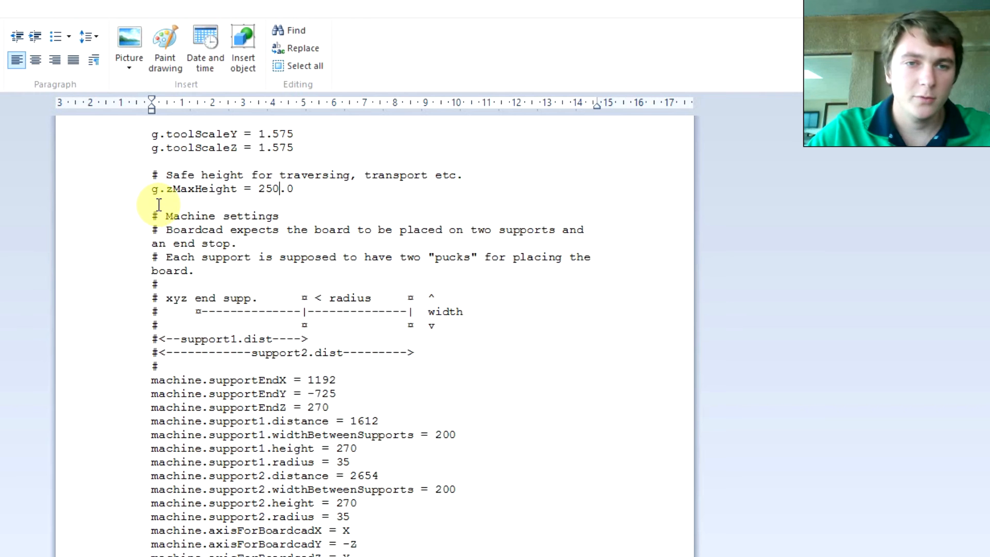
pyautogui.click(184, 228)
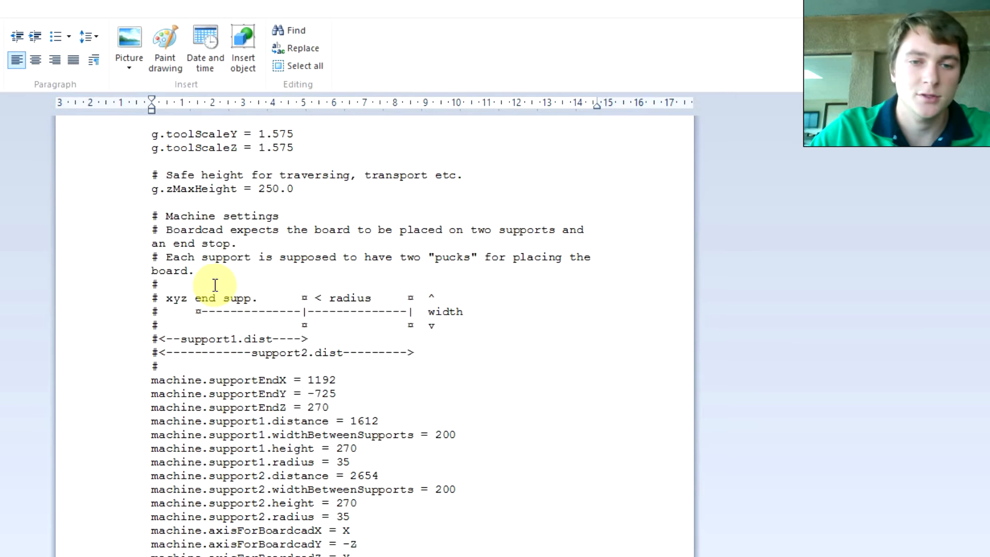
pyautogui.moveTo(166, 298); pyautogui.dragTo(463, 312)
pyautogui.click(450, 342)
# Open the Boards folder on the desktop and select the CNC machine stands.png image.
pyautogui.hotkey('alt', 'Tab')
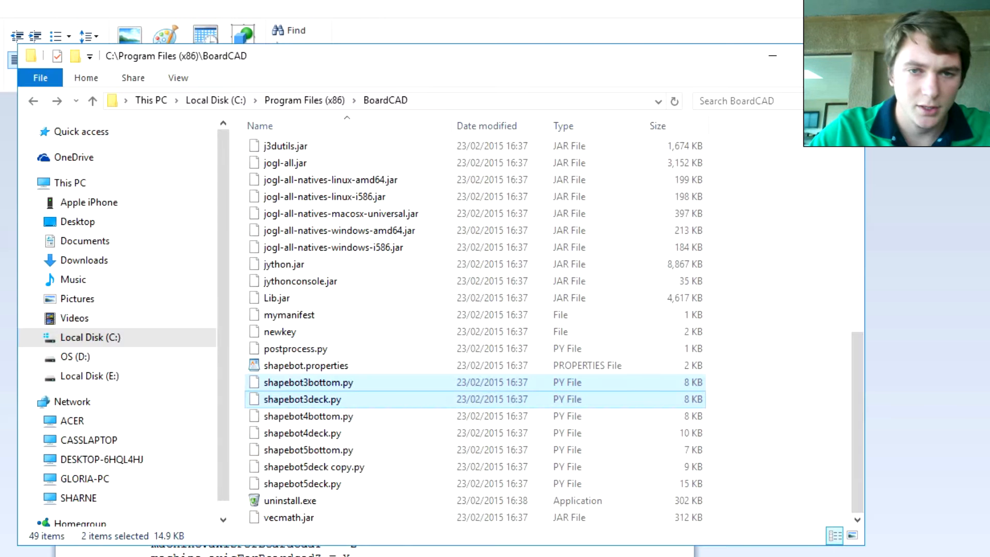
pyautogui.hotkey('alt', 'Tab')
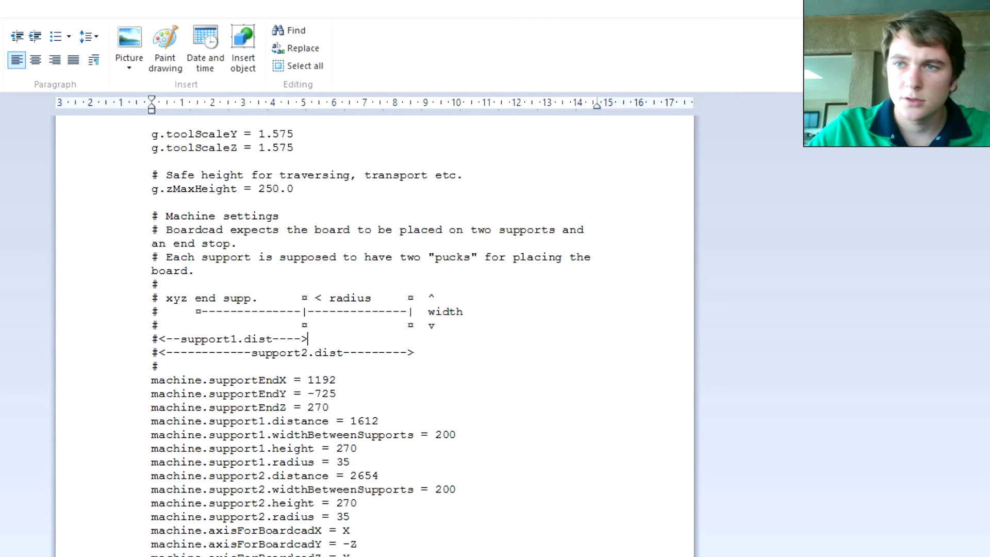
pyautogui.click(892, 3)
pyautogui.click(893, 3)
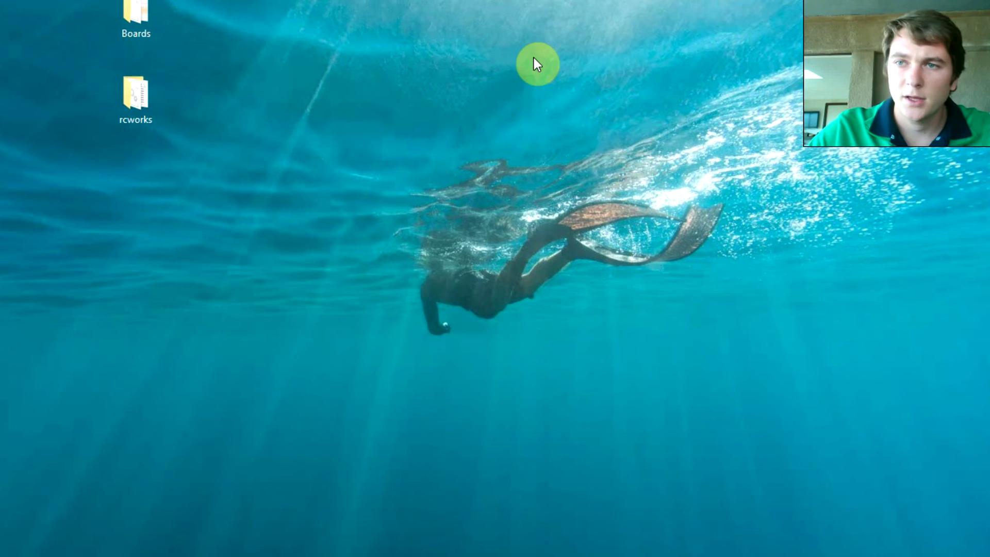
pyautogui.doubleClick(157, 24)
pyautogui.click(417, 168)
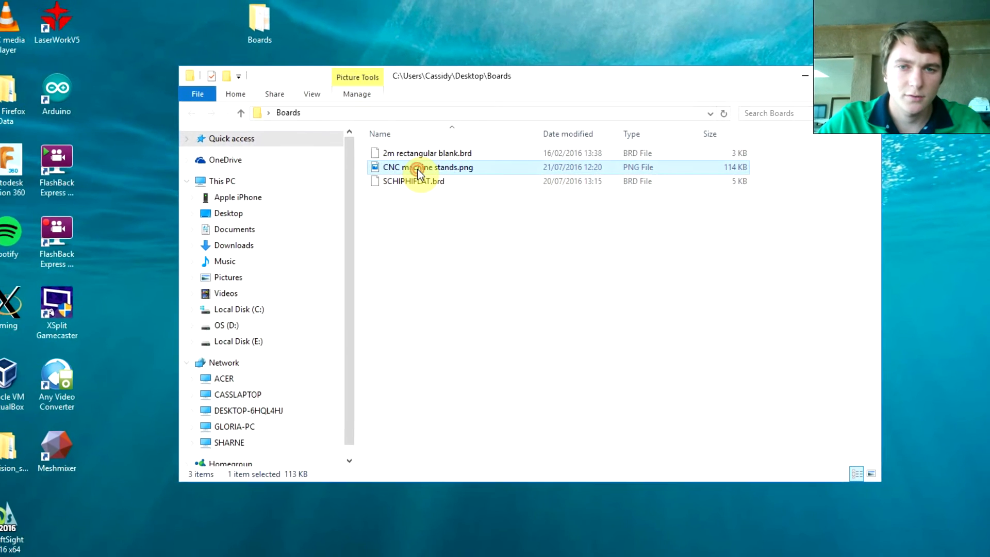
# View the CNC machine stands.png drawing of the end stop and supports, and switch back to shapebot.properties in WordPad.
pyautogui.doubleClick(416, 169)
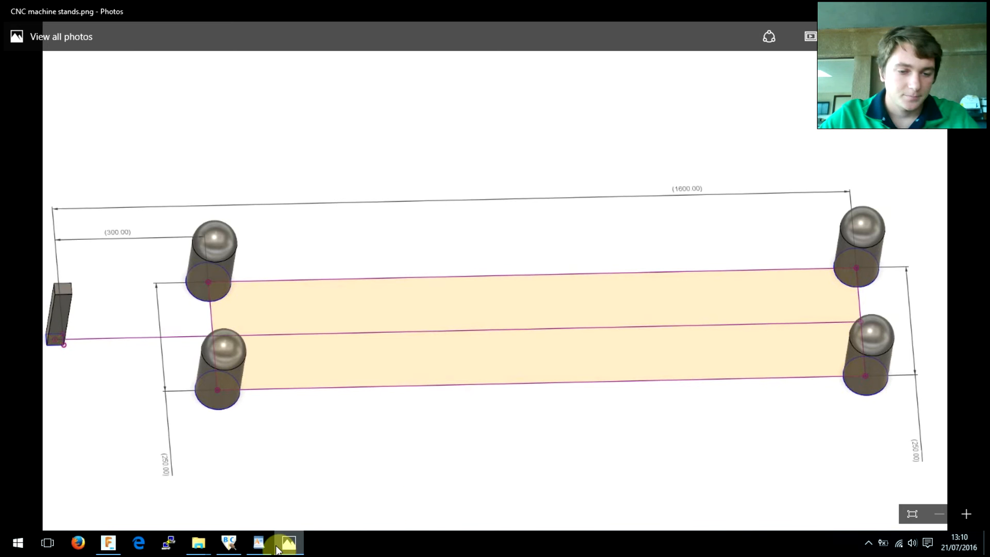
pyautogui.moveTo(267, 551)
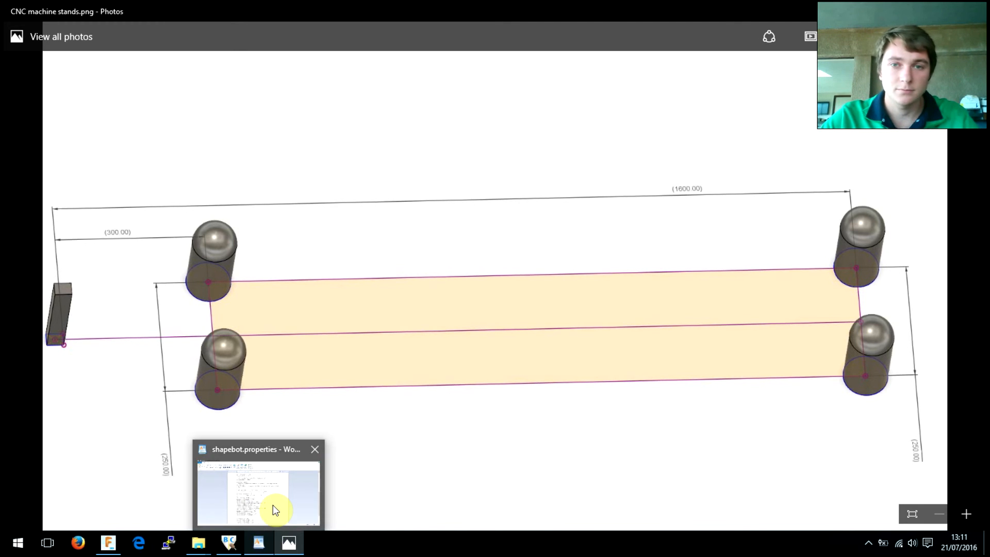
pyautogui.click(273, 498)
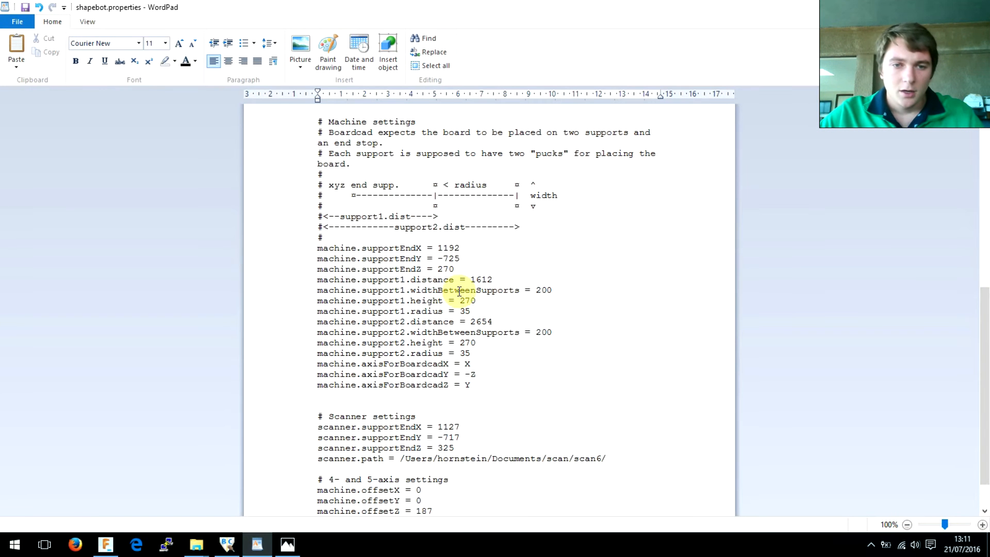
# Set machine.supportEndX, machine.supportEndY and machine.supportEndZ to 0 in the machine settings.
pyautogui.doubleClick(449, 248)
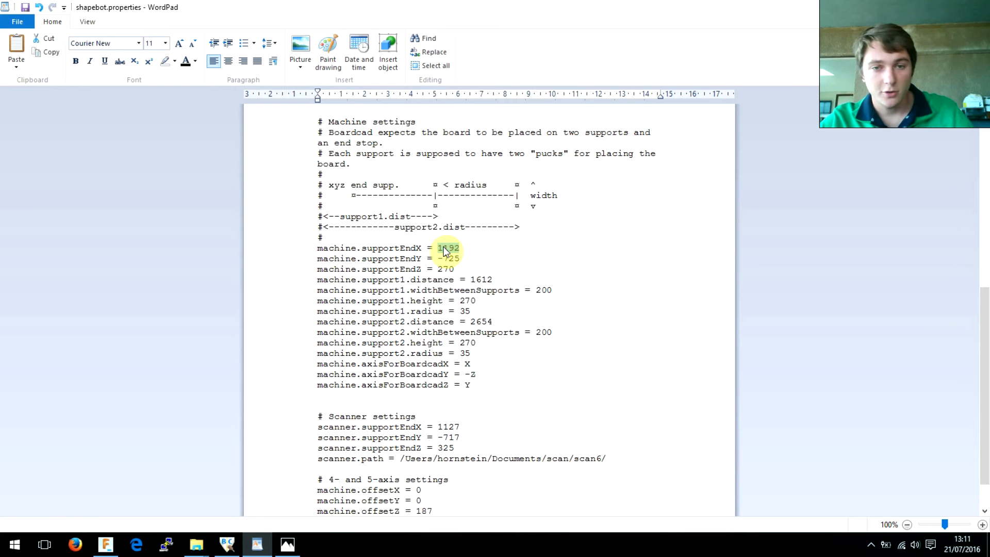
pyautogui.write('0')
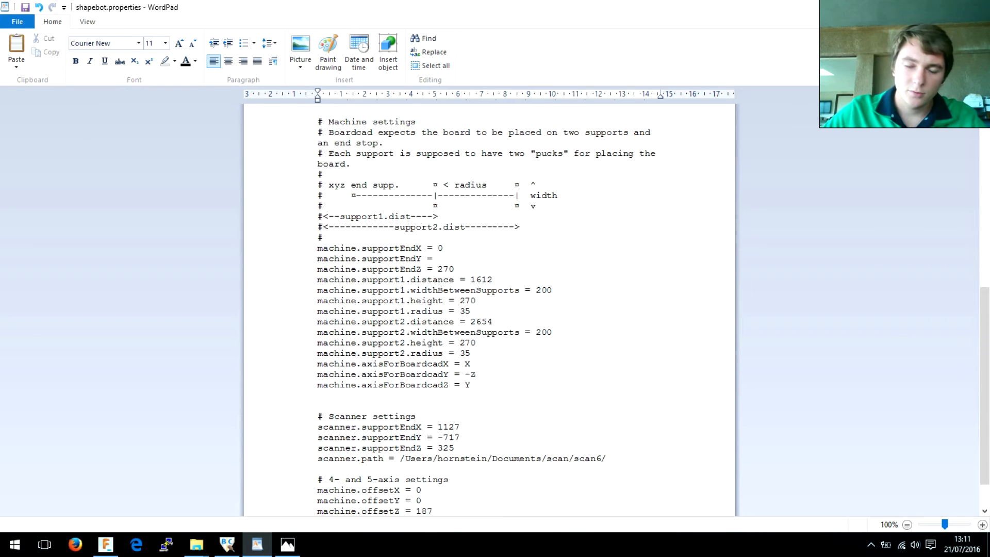
pyautogui.doubleClick(446, 269)
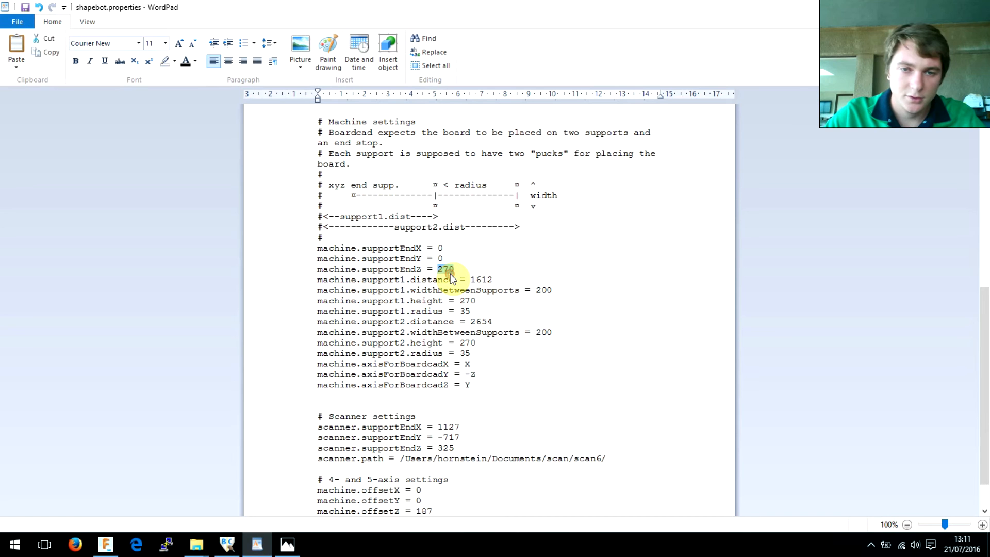
pyautogui.write('0')
pyautogui.click(568, 248)
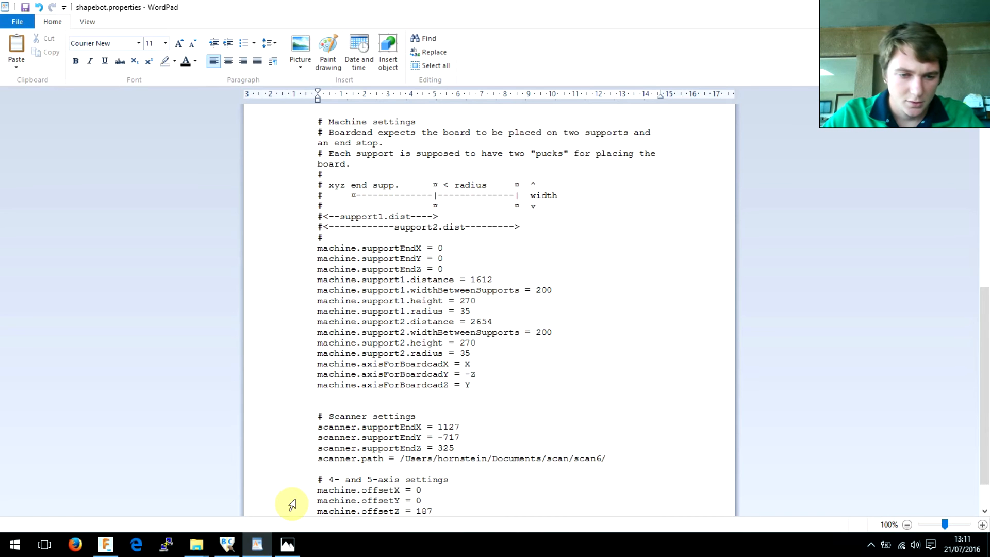
# Check the end stop to first support distance in the stands drawing and set machine.support1.distance to 300.
pyautogui.click(285, 551)
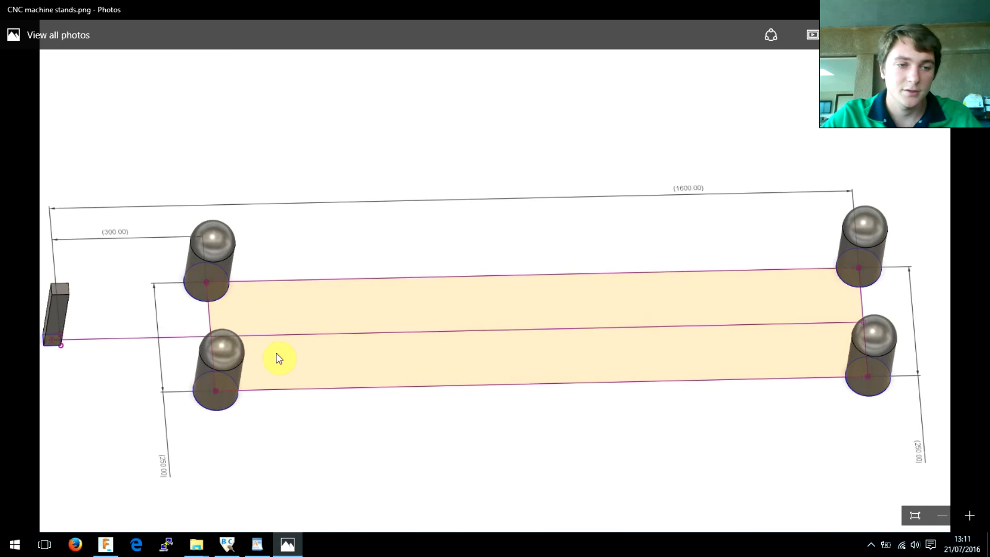
pyautogui.click(267, 547)
pyautogui.doubleClick(504, 279)
pyautogui.doubleClick(485, 279)
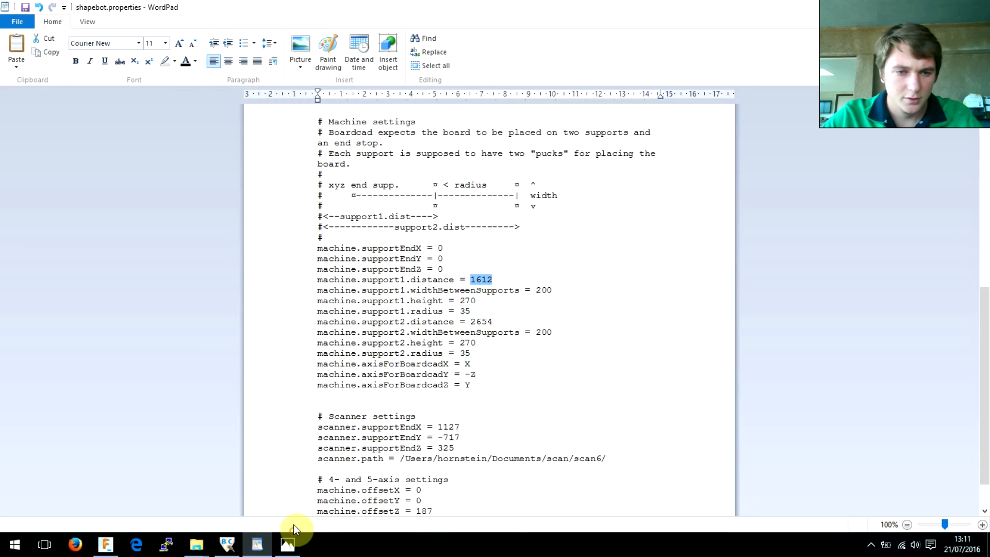
pyautogui.click(289, 542)
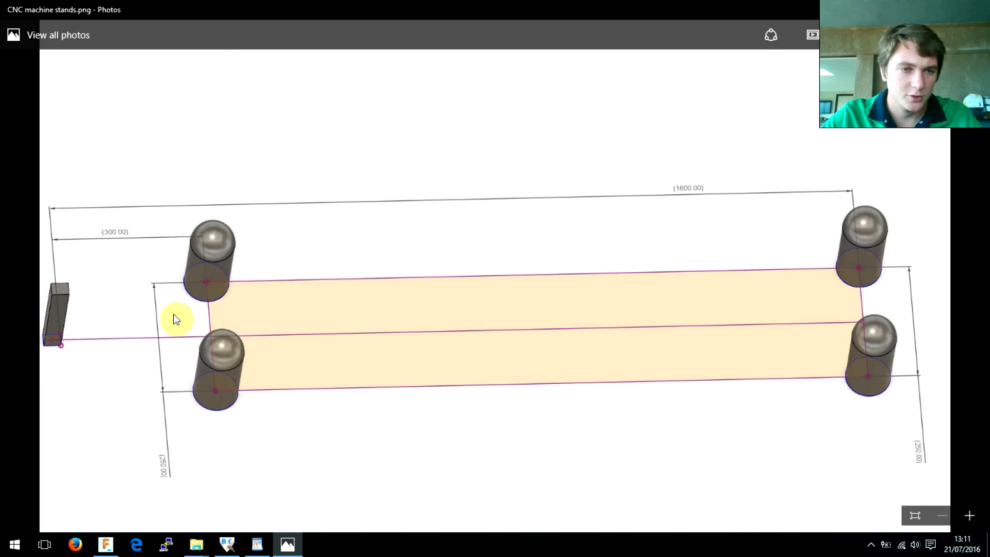
pyautogui.click(257, 545)
pyautogui.write('300')
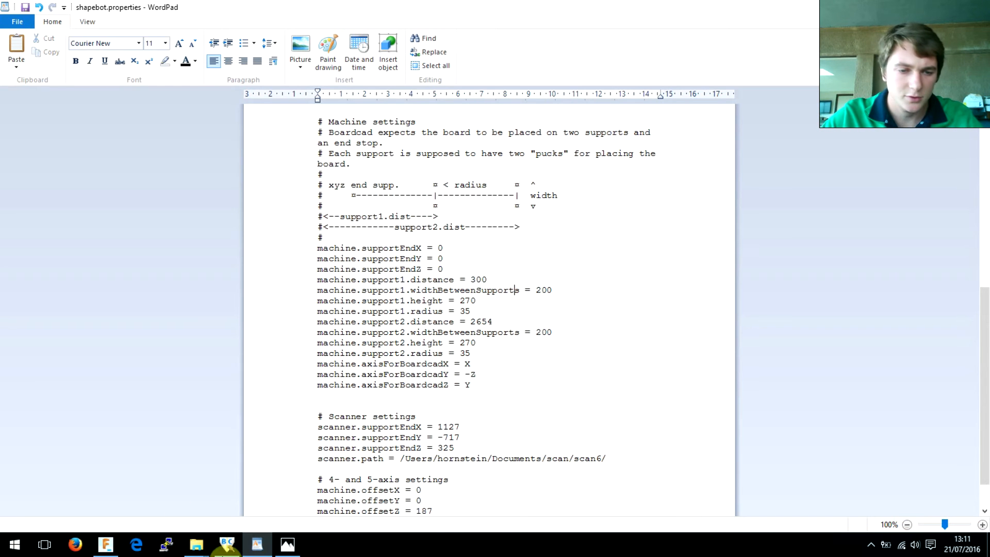
# Check the first support pair's spacing in the stands drawing and set machine.support1.widthBetweenSupports to 250.
pyautogui.click(281, 551)
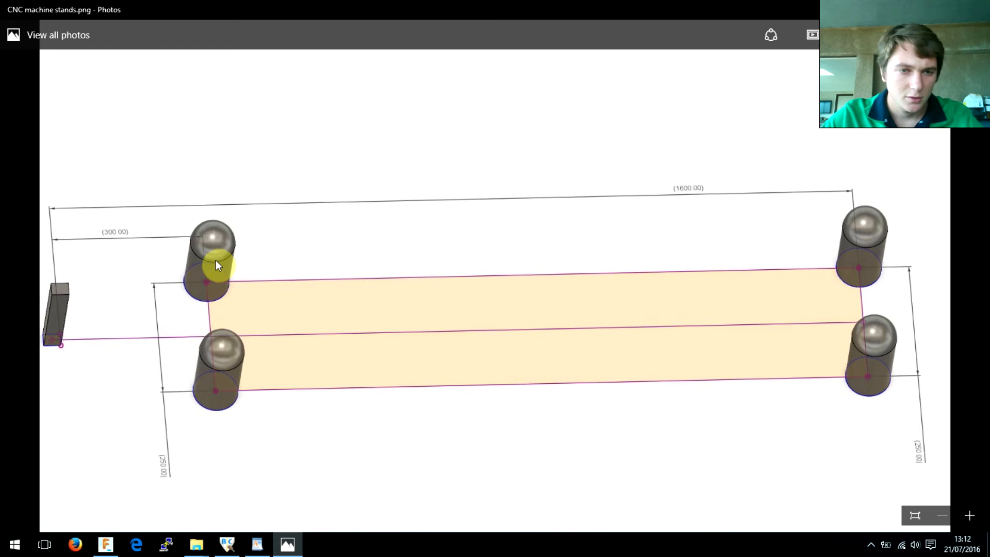
pyautogui.click(257, 544)
pyautogui.click(546, 290)
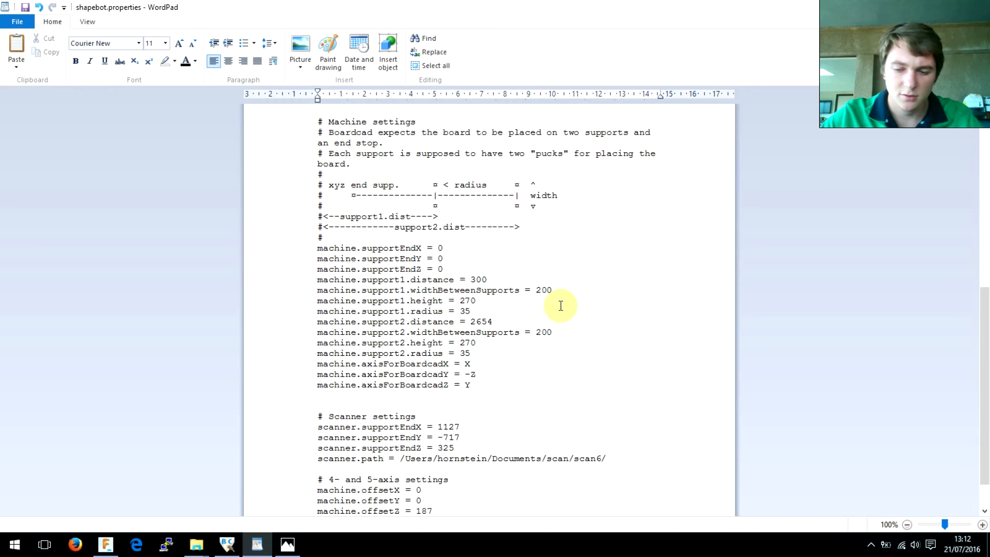
pyautogui.press('BackSpace')
pyautogui.write('5')
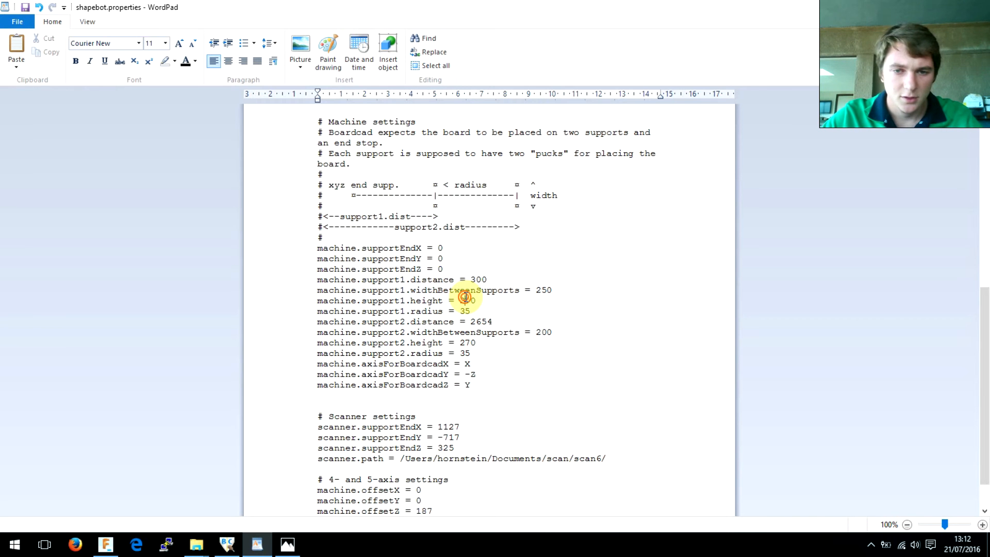
# Consult the stands drawing for the first support and set machine.support1.height to 0.
pyautogui.doubleClick(468, 301)
pyautogui.click(286, 546)
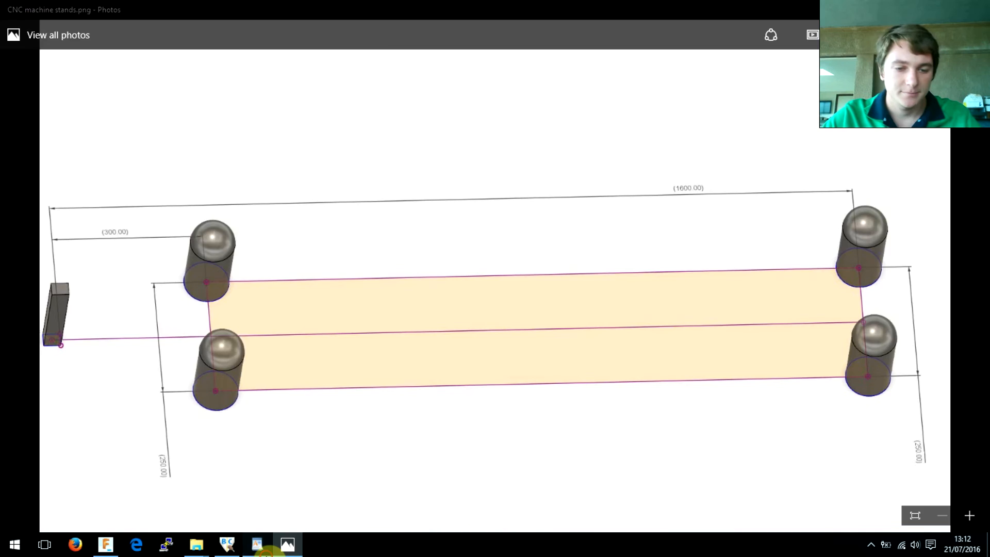
pyautogui.click(257, 545)
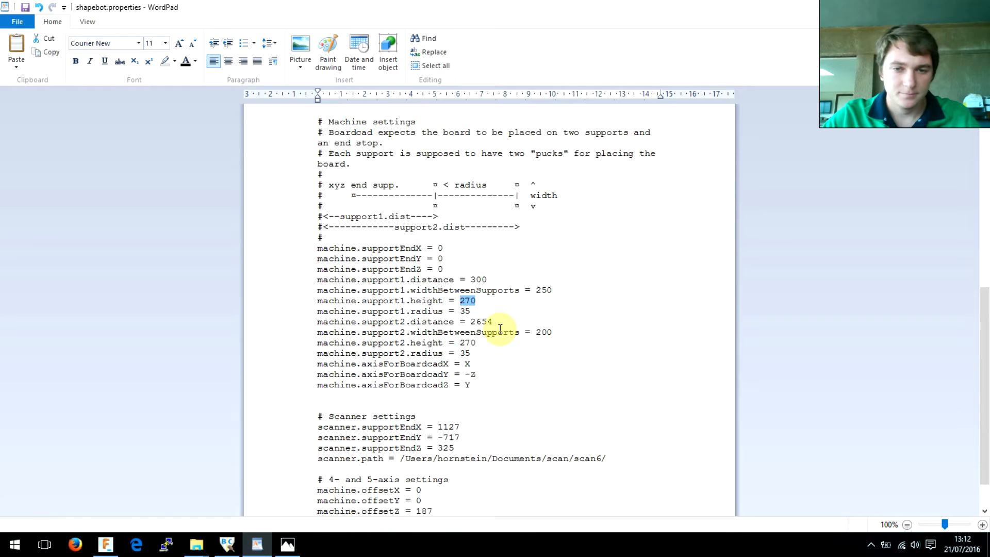
pyautogui.write('0')
# Look at the support pucks in the stands drawing and set machine.support1.radius to 45.
pyautogui.click(473, 309)
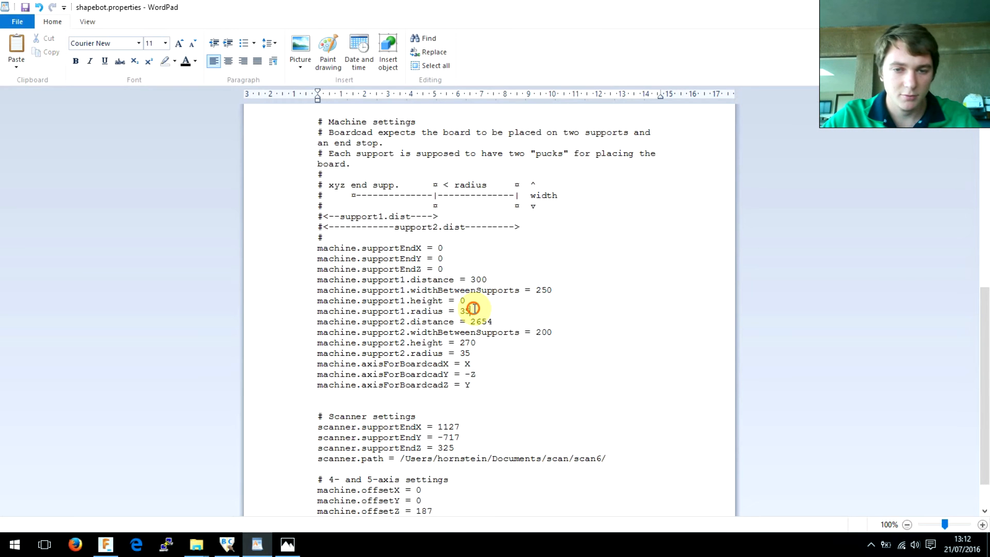
pyautogui.doubleClick(468, 313)
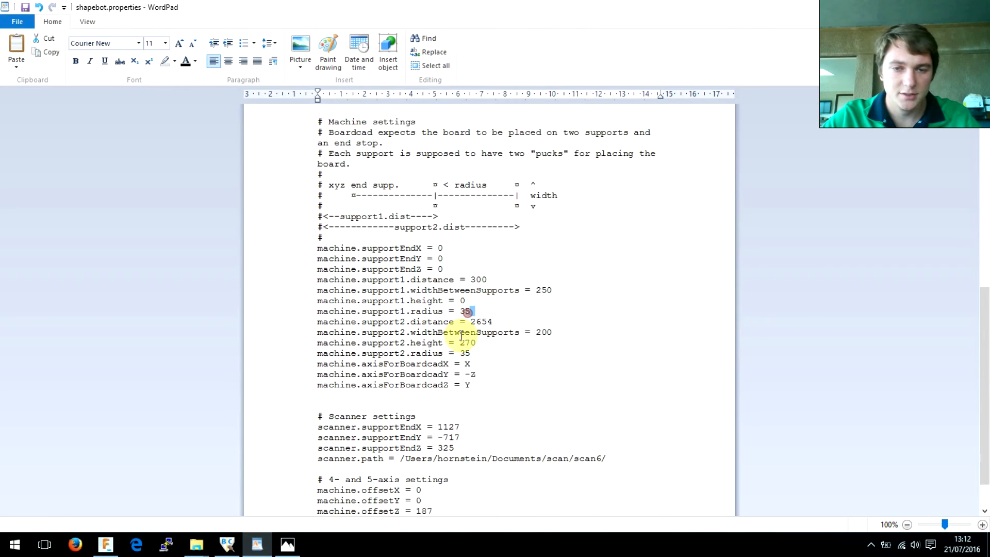
pyautogui.click(287, 545)
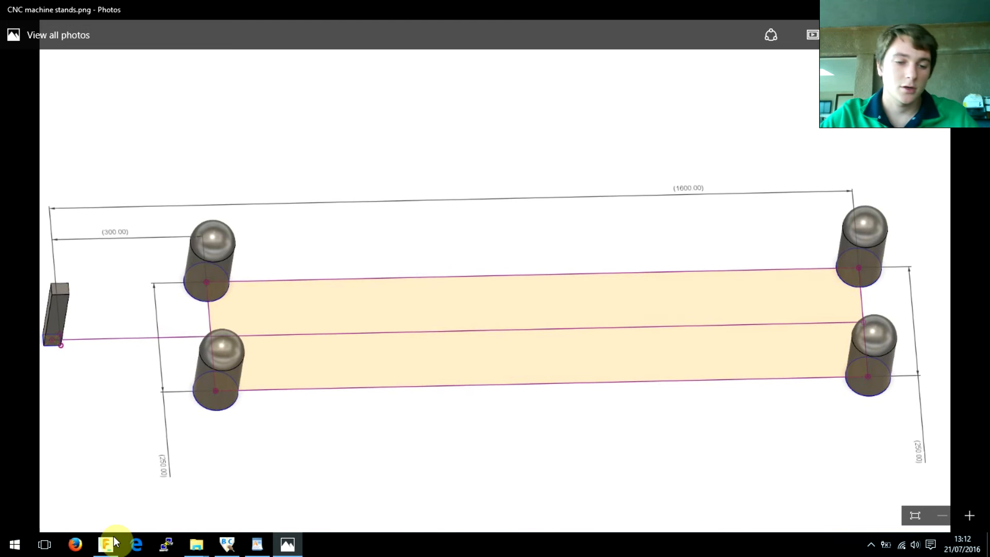
pyautogui.click(246, 547)
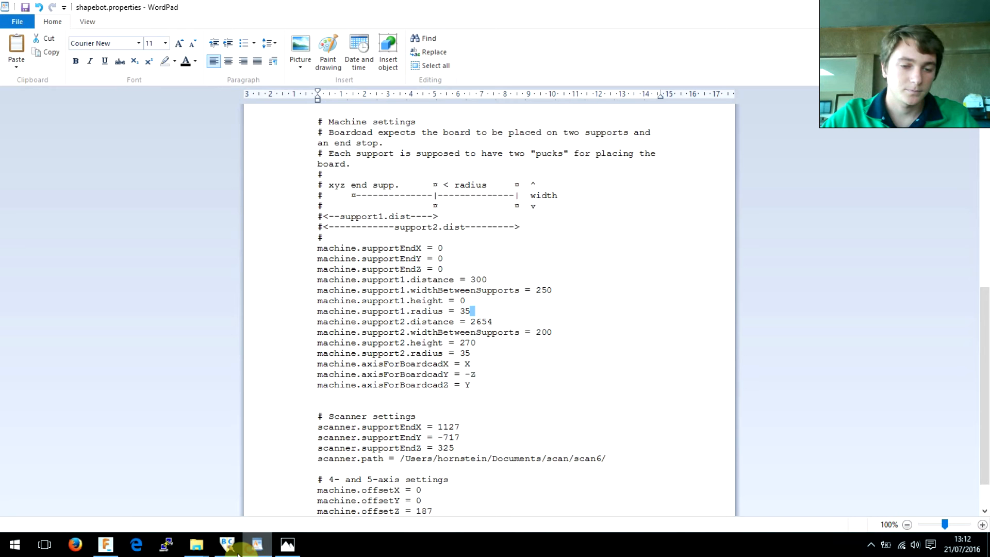
pyautogui.tripleClick(466, 311)
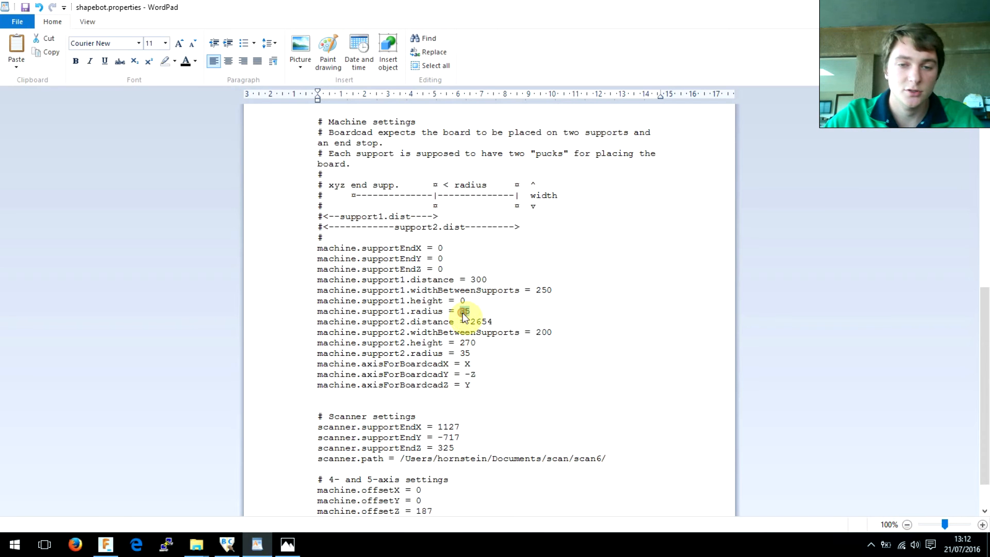
pyautogui.doubleClick(466, 311)
pyautogui.write('45')
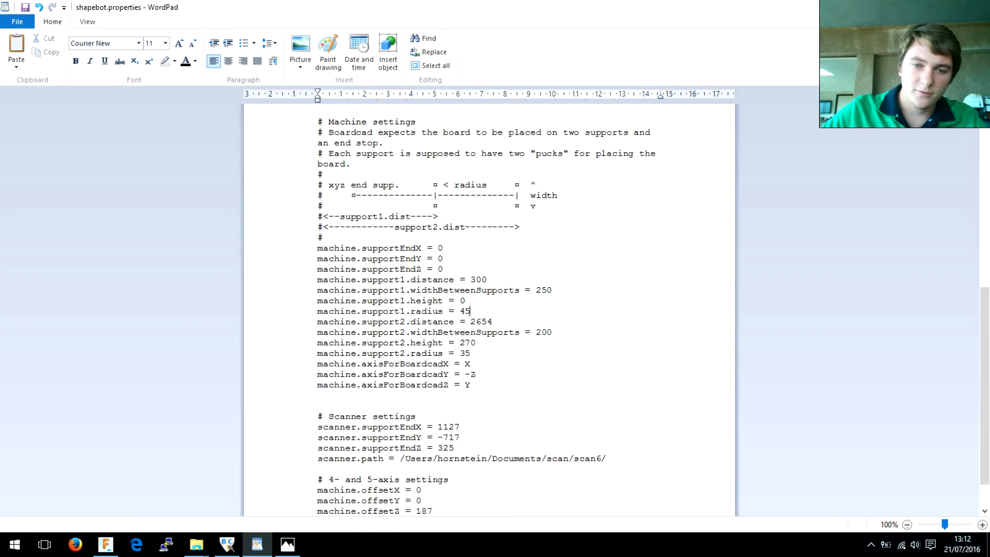
# Check the end stop to second support distance in the stands drawing and set machine.support2.distance to 1600.
pyautogui.click(482, 320)
pyautogui.doubleClick(481, 321)
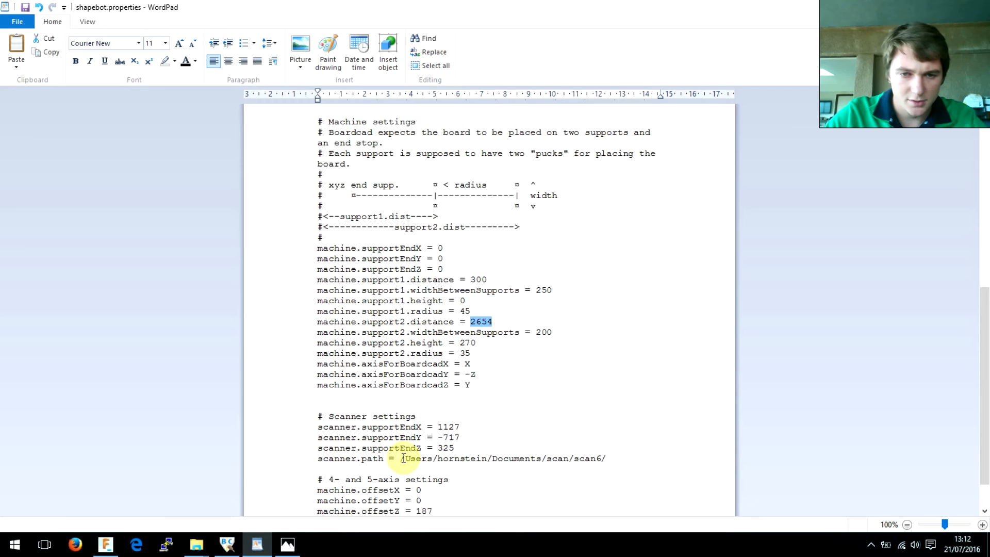
pyautogui.click(287, 544)
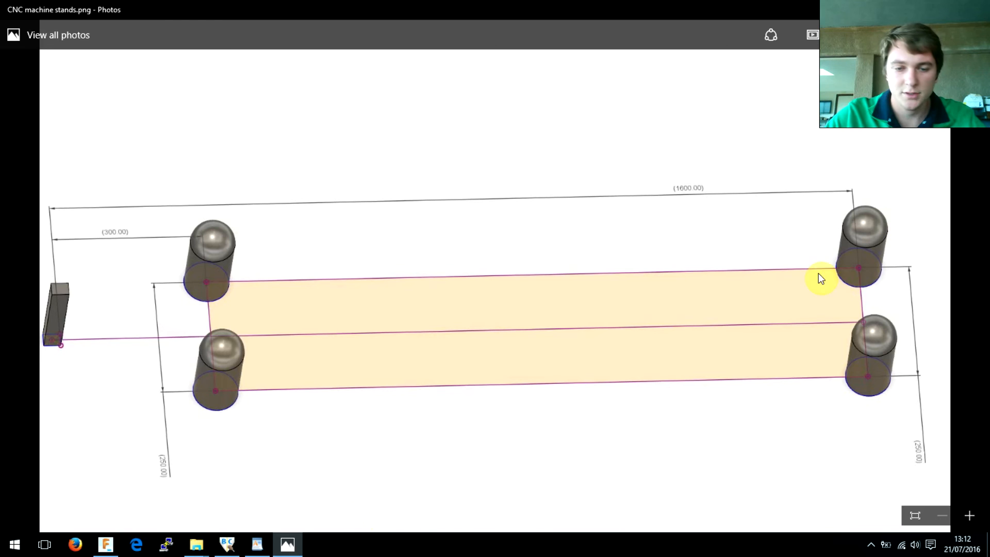
pyautogui.click(257, 544)
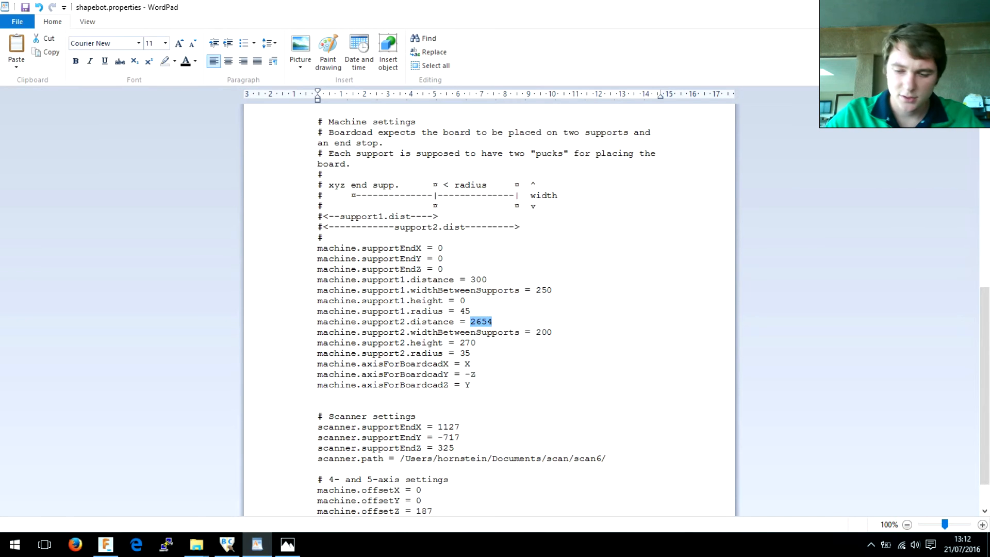
pyautogui.write('1600')
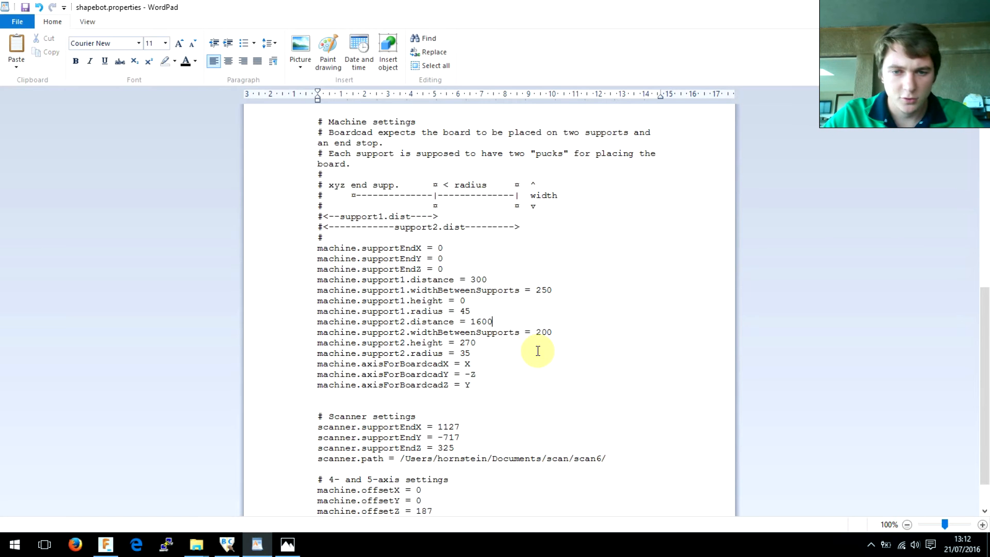
# Set machine.support2.widthBetweenSupports to 250, machine.support2.height to 0 and machine.support2.radius to 45.
pyautogui.doubleClick(538, 332)
pyautogui.write('250')
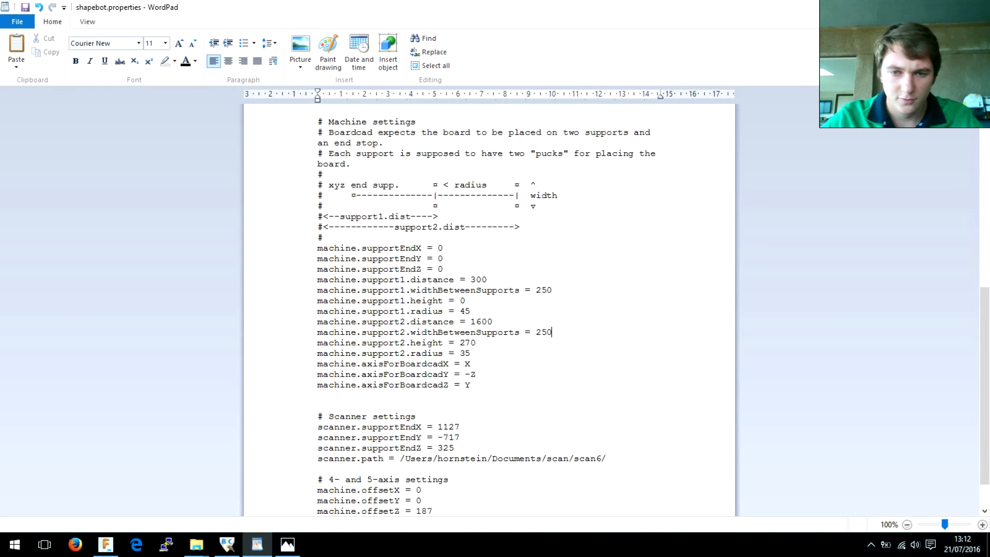
pyautogui.click(470, 343)
pyautogui.doubleClick(471, 343)
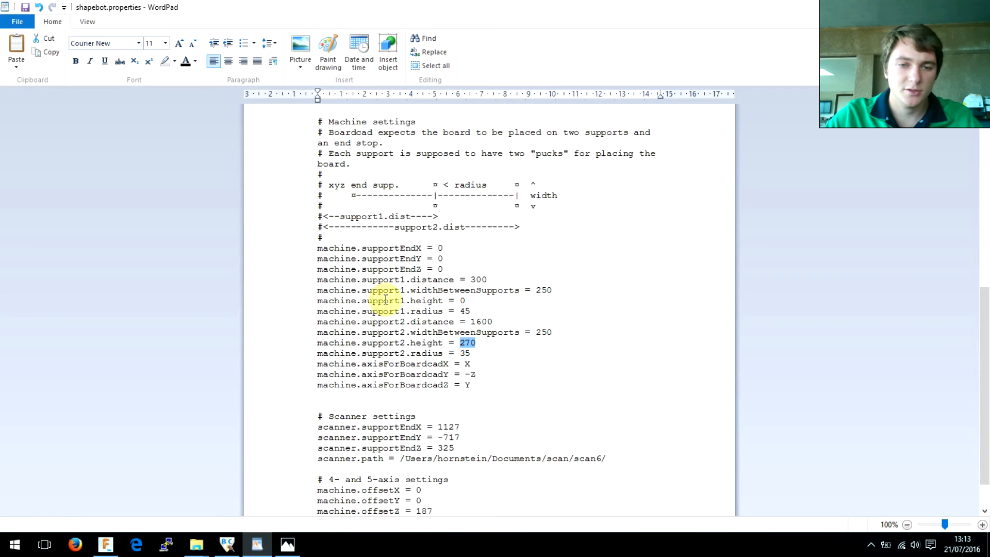
pyautogui.write('0')
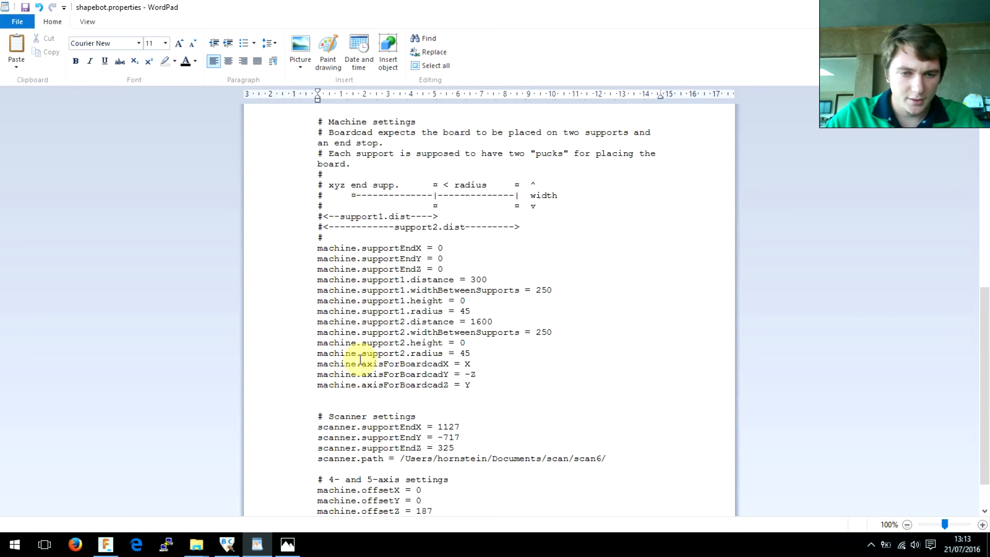
# Review the machine.axisForBoardcad axis mapping against the stands drawing, and look over the scanner and 4- and 5-axis settings.
pyautogui.moveTo(318, 364); pyautogui.dragTo(451, 400)
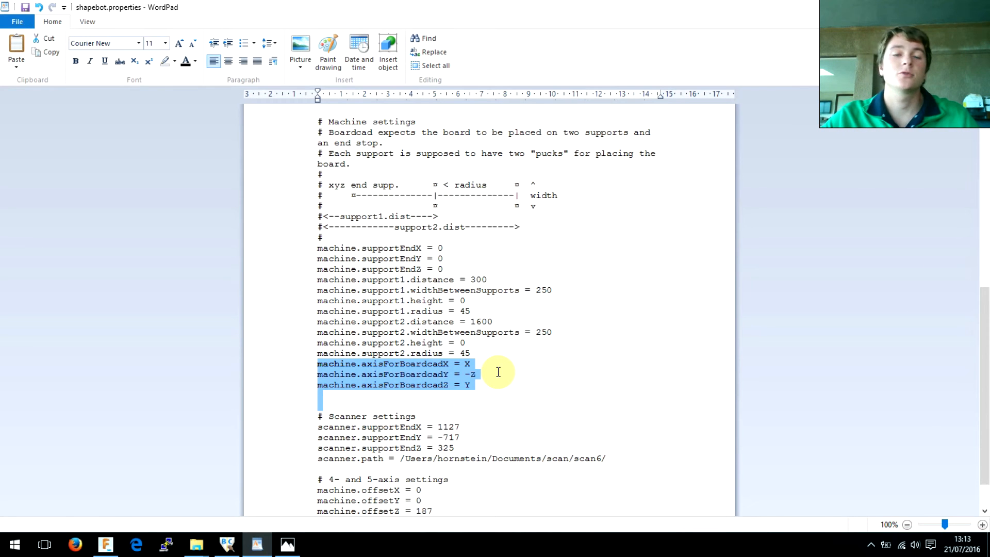
pyautogui.click(288, 545)
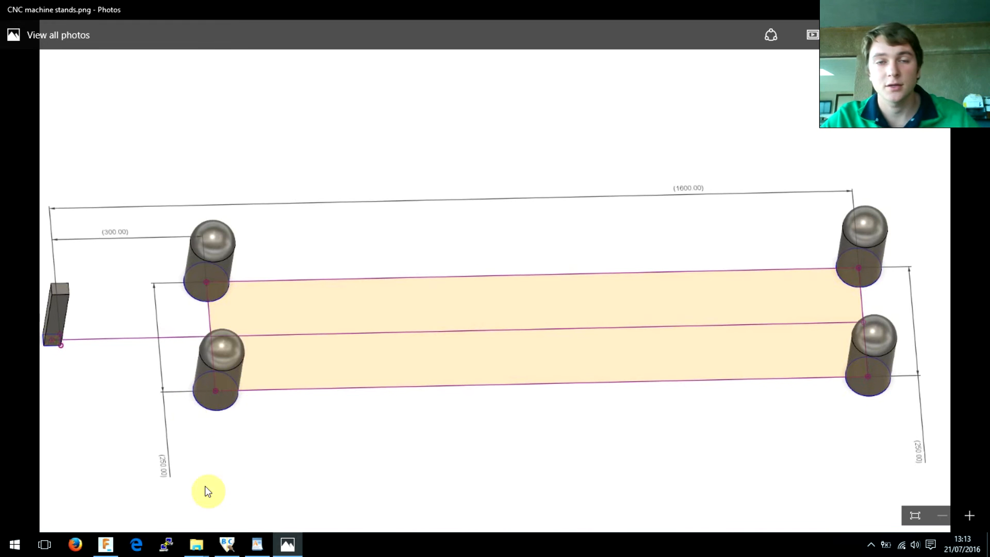
pyautogui.click(257, 544)
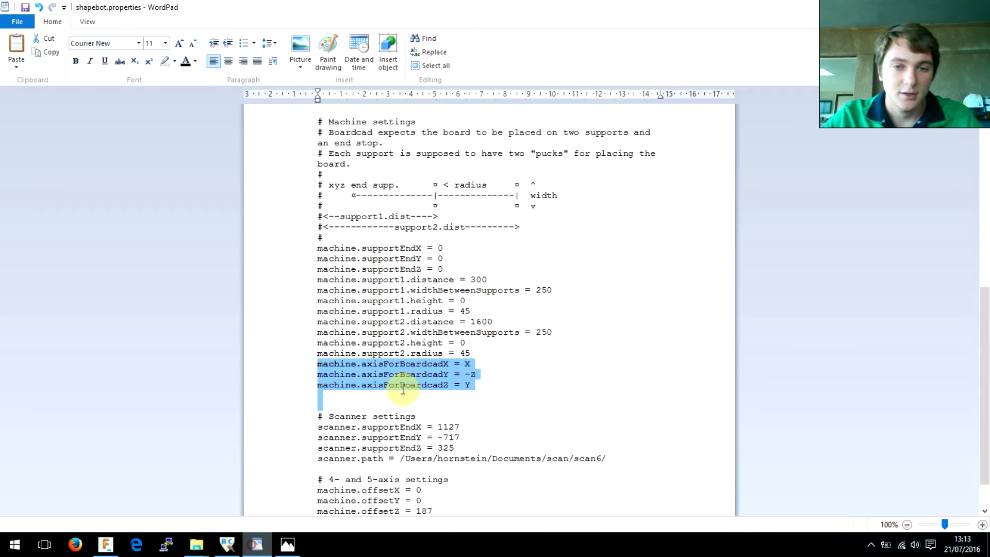
pyautogui.click(590, 324)
pyautogui.scroll(-2, 619, 305)
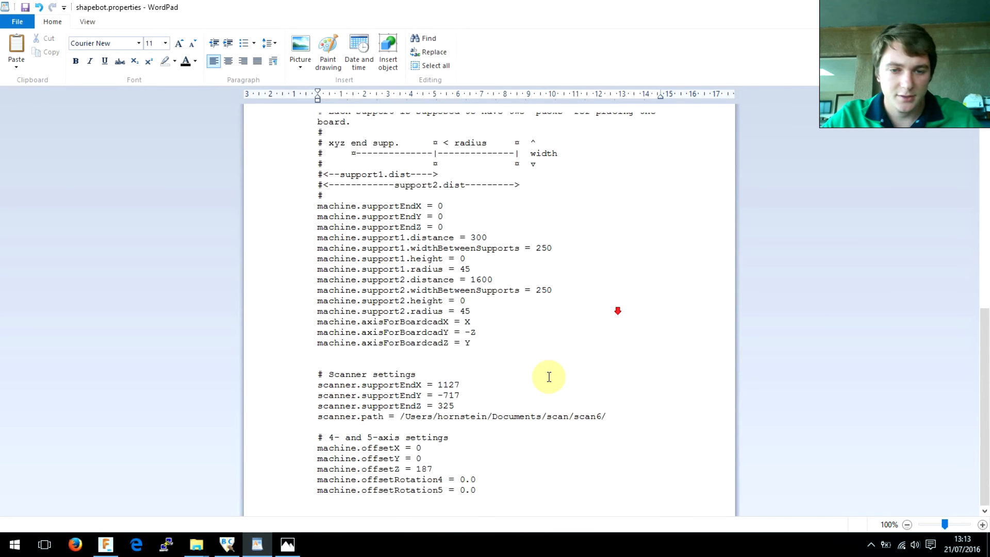
pyautogui.click(352, 374)
pyautogui.click(367, 438)
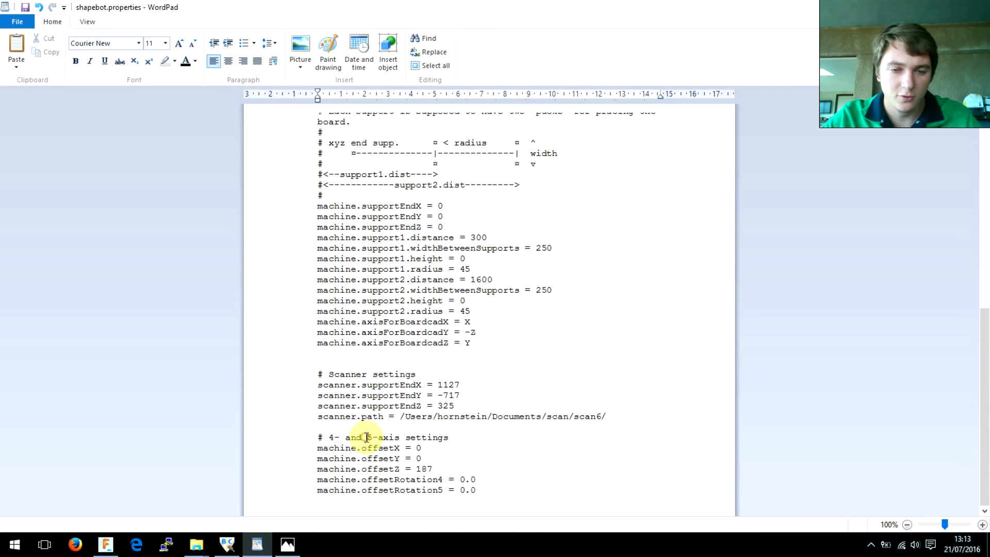
pyautogui.scroll(3, 581, 355)
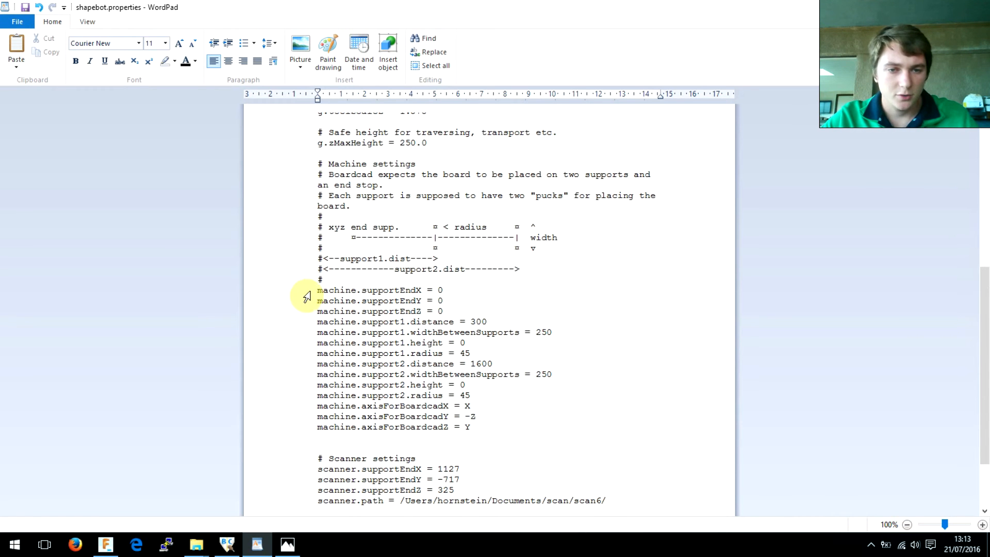
# Review the machine support settings and the number-of-cuts values for the deck and deck rail in shapebot.properties.
pyautogui.moveTo(314, 290); pyautogui.dragTo(467, 427)
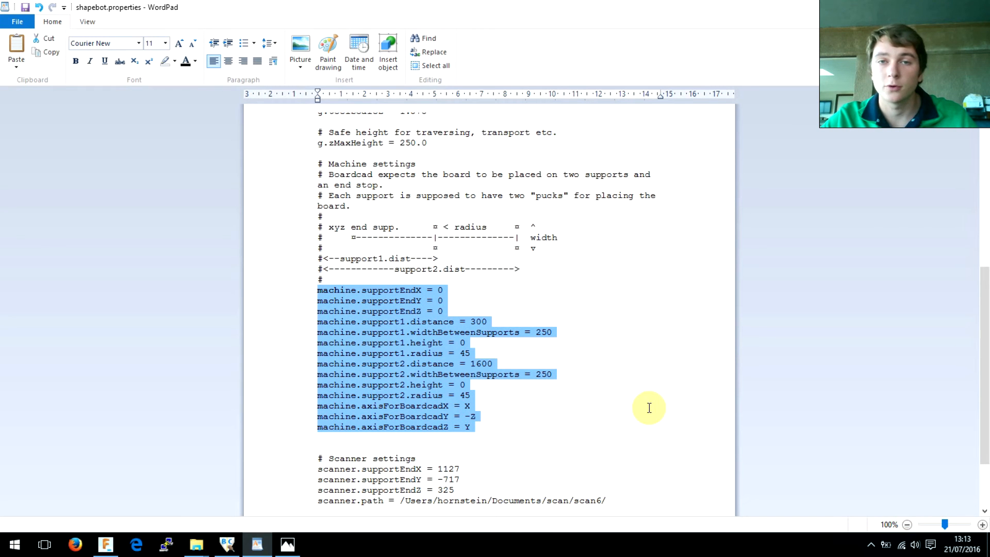
pyautogui.click(590, 333)
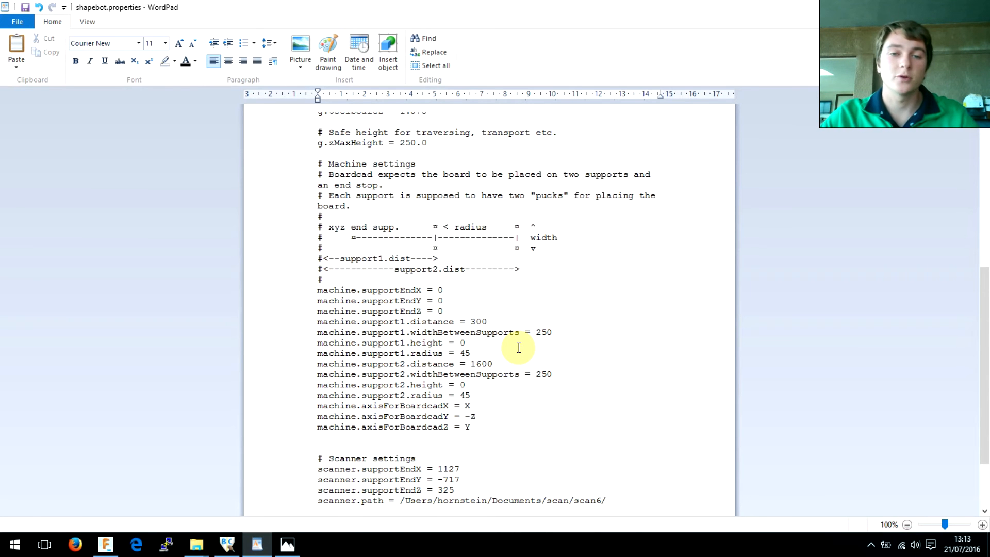
pyautogui.scroll(7, 518, 348)
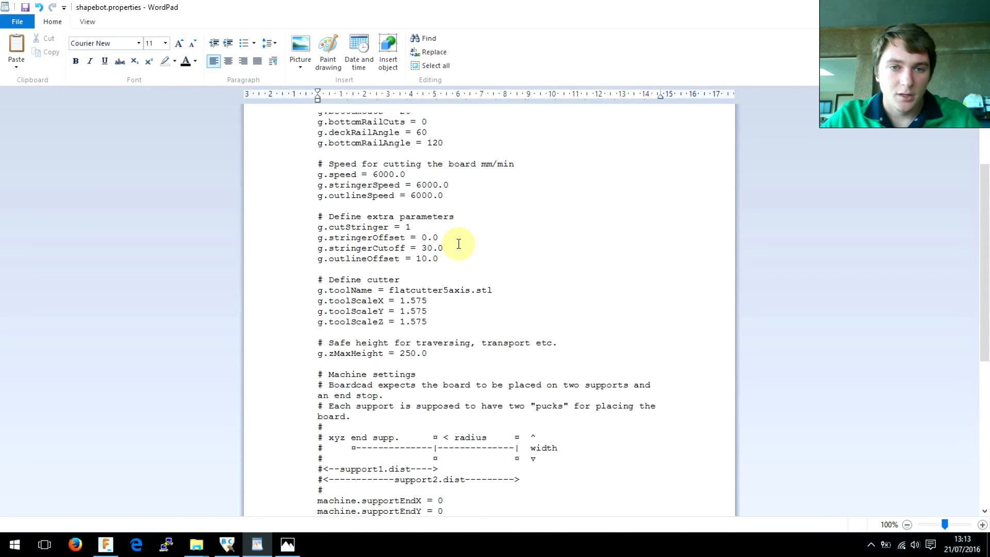
pyautogui.scroll(3, 458, 244)
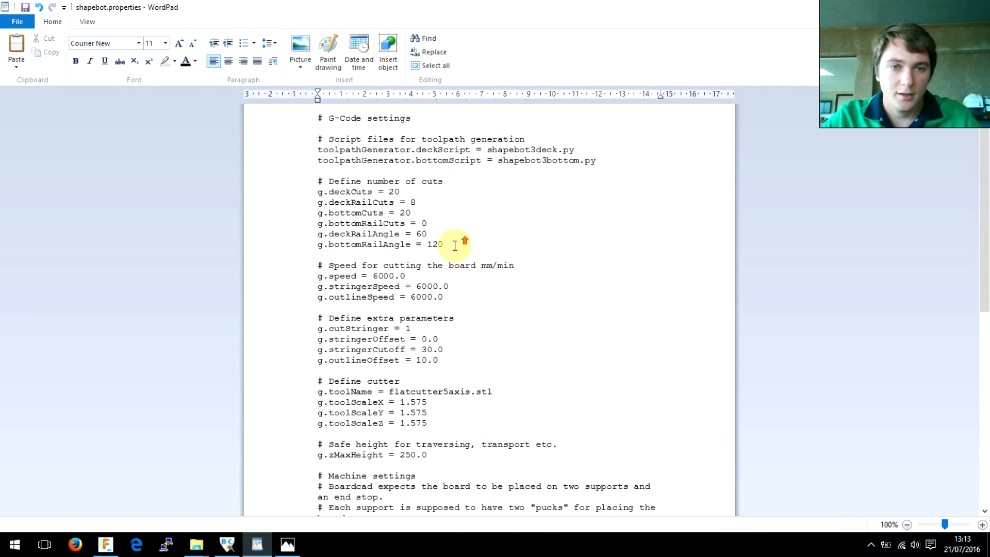
pyautogui.doubleClick(394, 191)
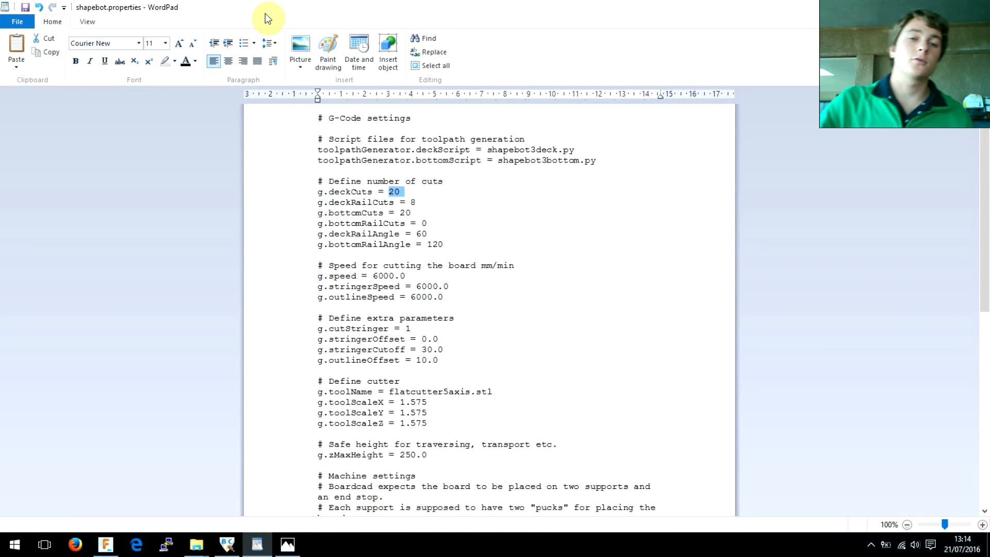
pyautogui.click(414, 206)
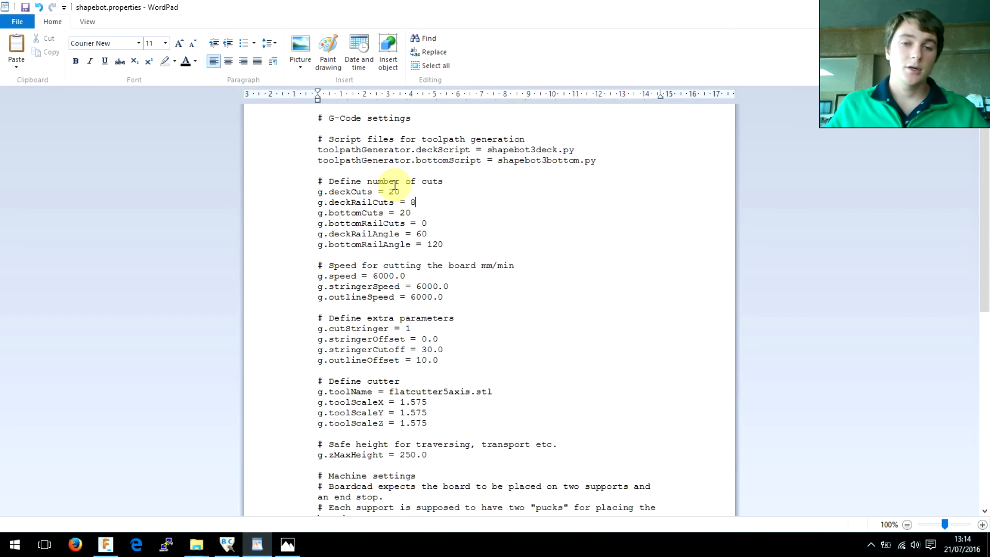
pyautogui.click(600, 310)
pyautogui.scroll(-3, 568, 372)
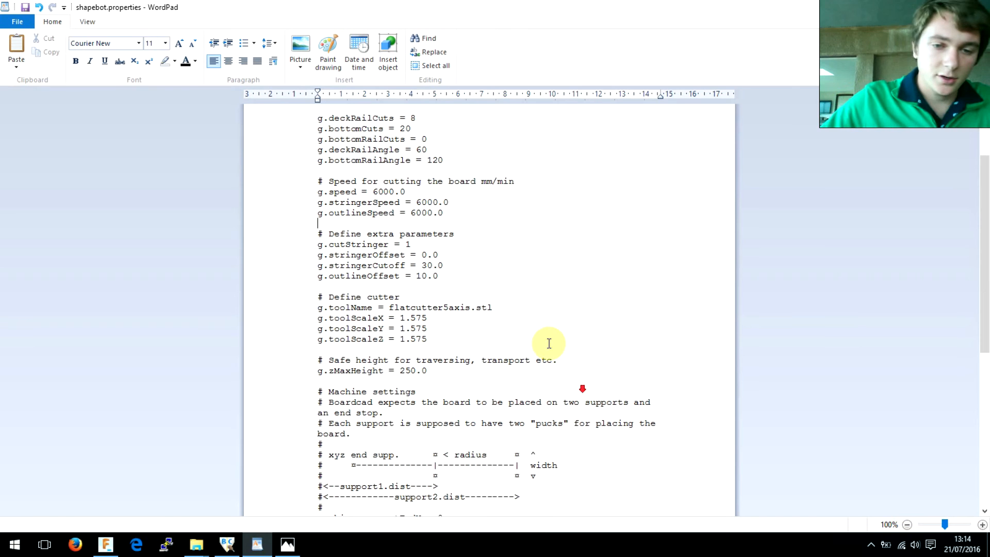
# Extend the cutter section's comment to read "# Define cutter STL ascii (not binary)".
pyautogui.click(314, 299)
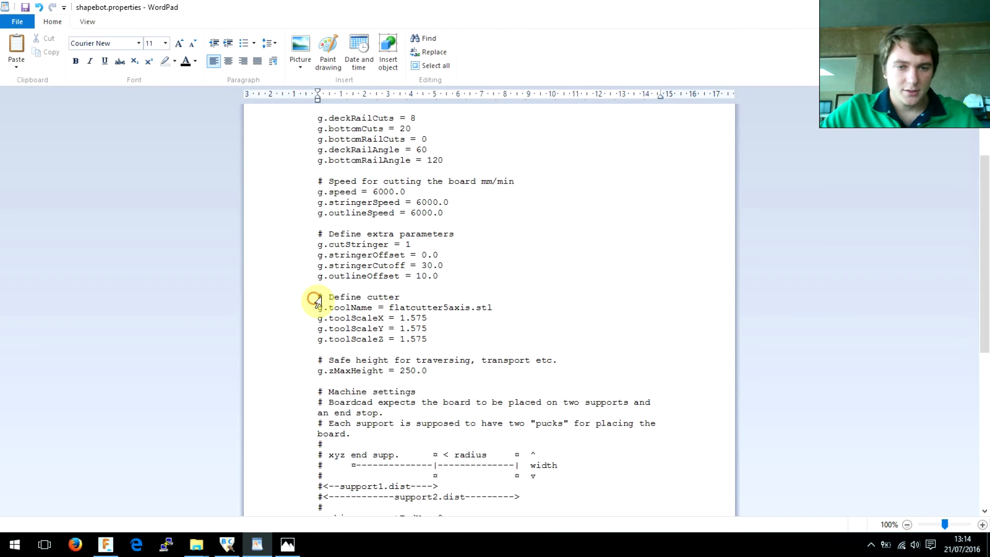
pyautogui.moveTo(316, 300); pyautogui.dragTo(405, 298)
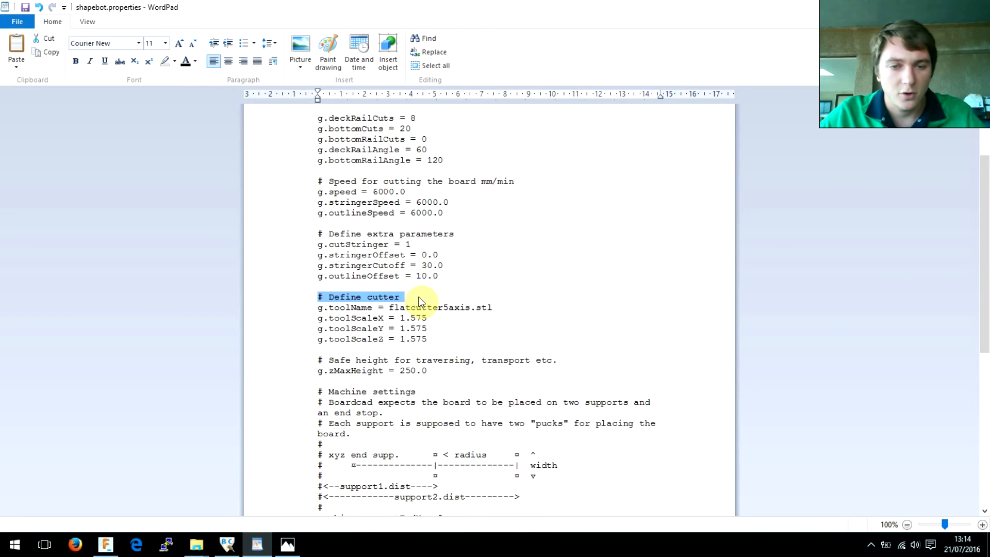
pyautogui.click(422, 298)
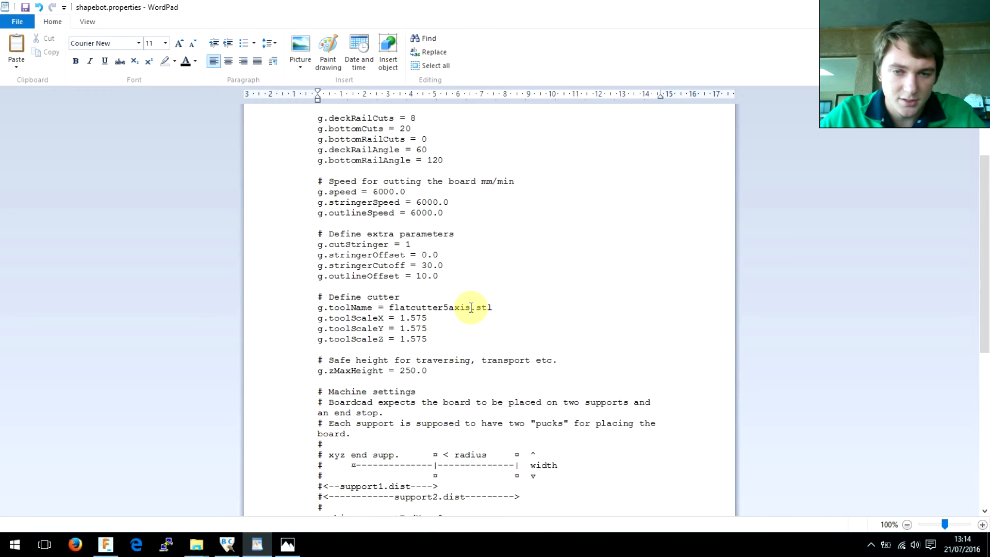
pyautogui.moveTo(473, 307); pyautogui.dragTo(504, 310)
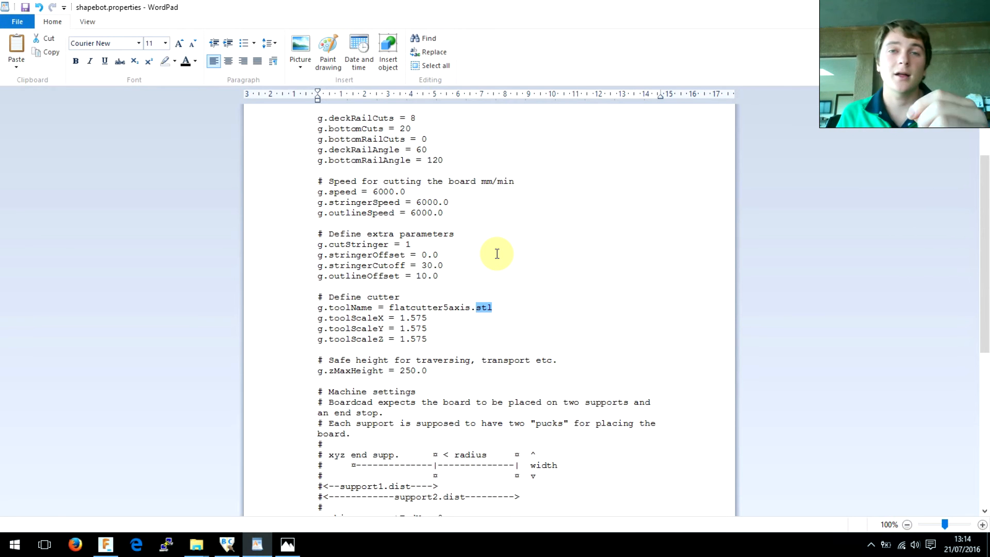
pyautogui.click(443, 293)
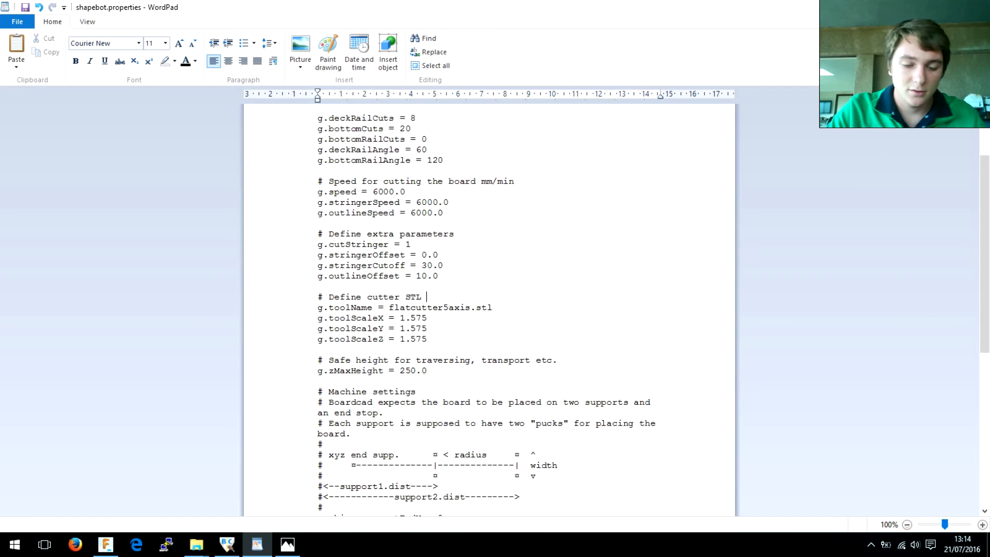
pyautogui.press('Delete')
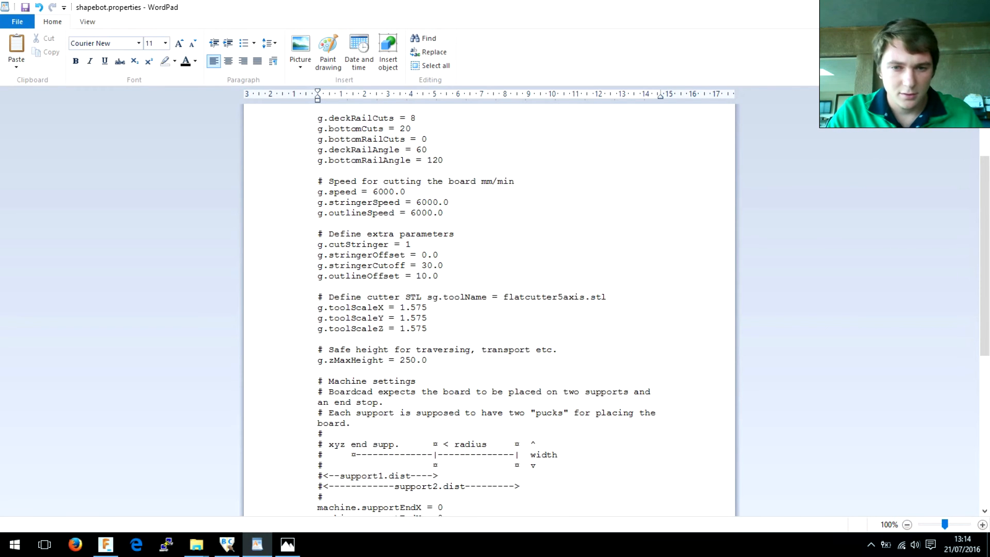
pyautogui.hotkey('ctrl', 'z')
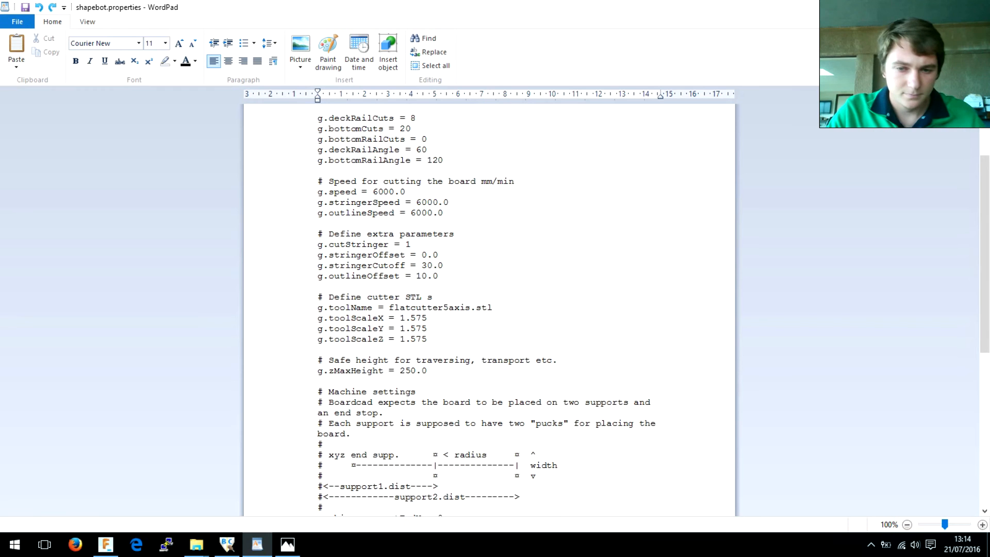
pyautogui.press('BackSpace')
pyautogui.write('ascii')
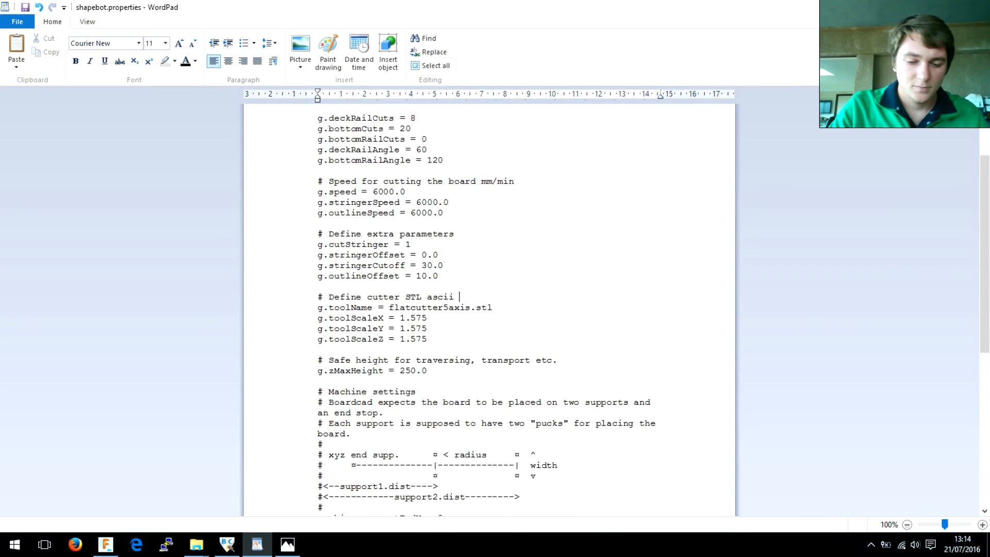
pyautogui.write(' (not binary')
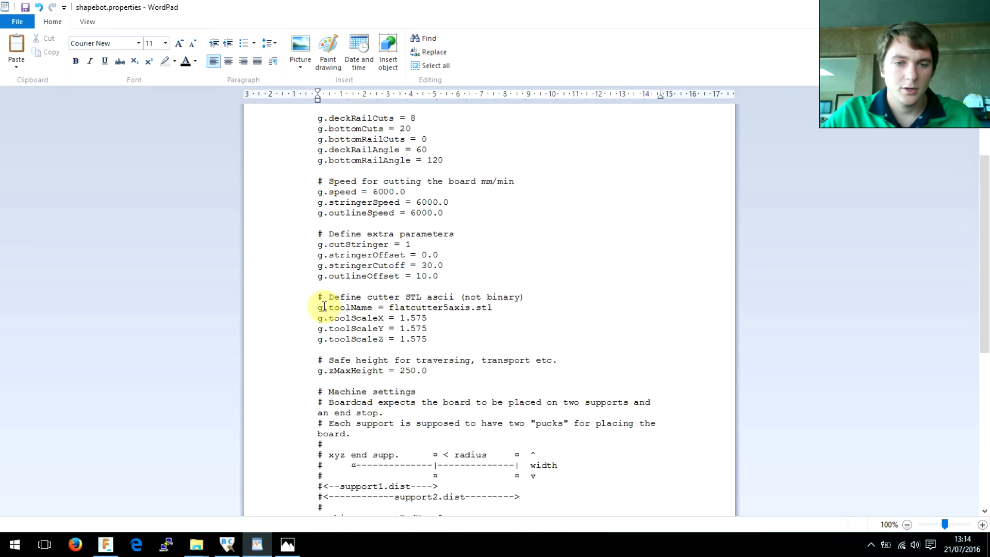
pyautogui.moveTo(316, 297); pyautogui.dragTo(326, 297)
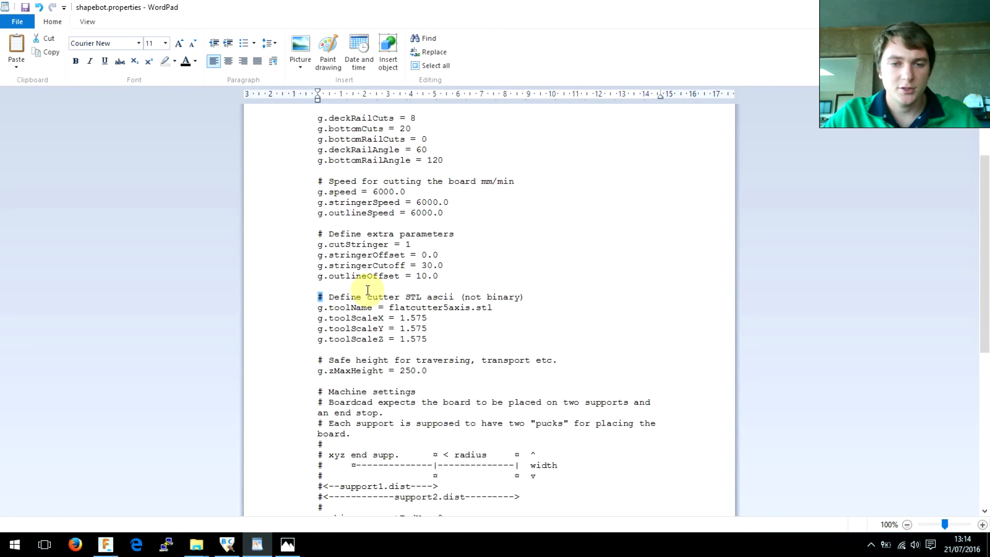
pyautogui.click(437, 298)
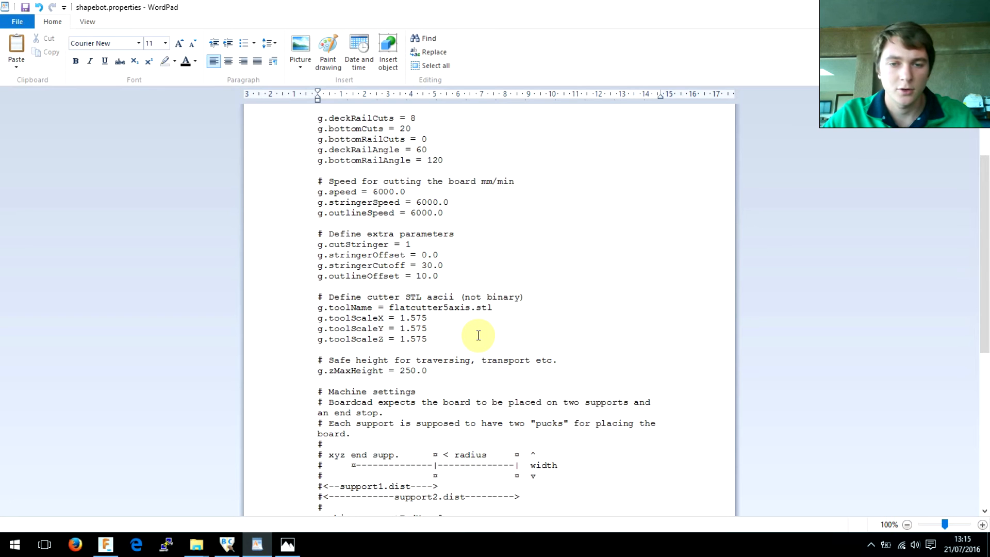
# Locate the flatcutter5axis.stl file named by g.toolName in the BoardCAD program folder in File Explorer, and return to the properties file.
pyautogui.doubleClick(441, 307)
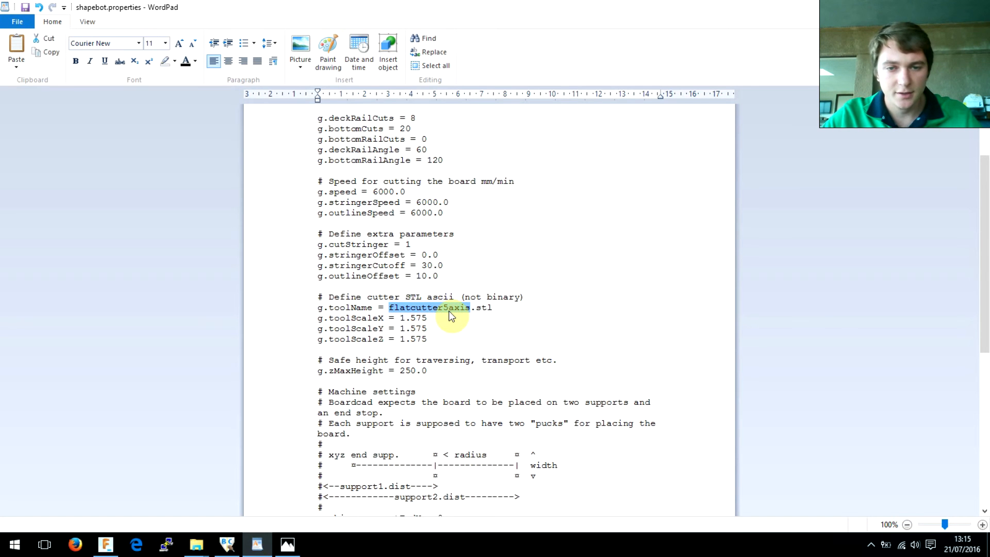
pyautogui.click(197, 545)
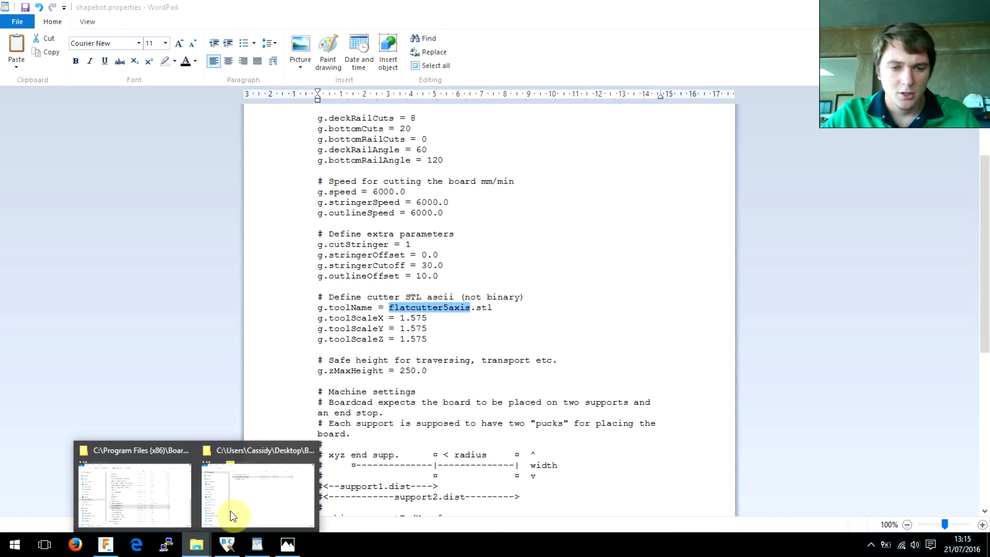
pyautogui.click(144, 501)
pyautogui.scroll(1, 510, 173)
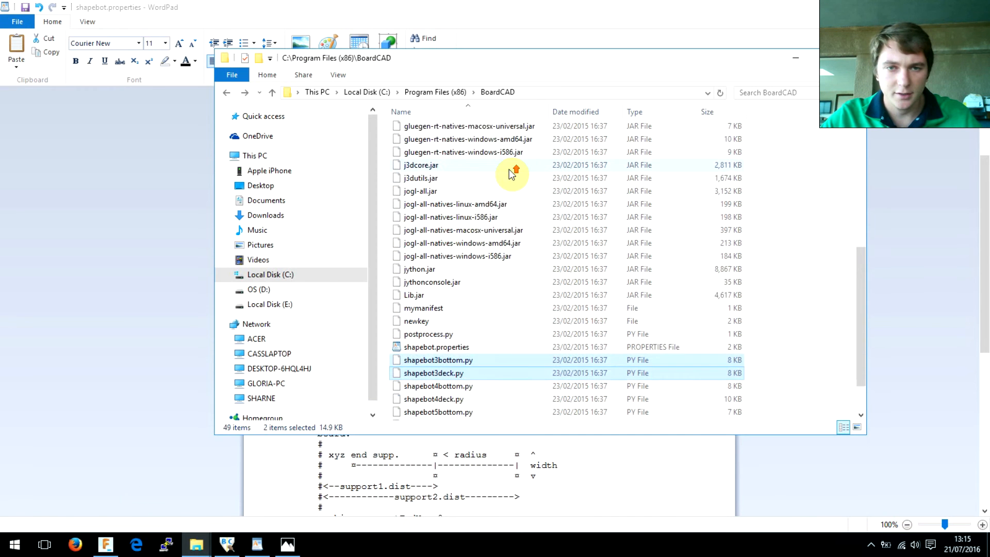
pyautogui.scroll(4, 512, 174)
pyautogui.click(442, 232)
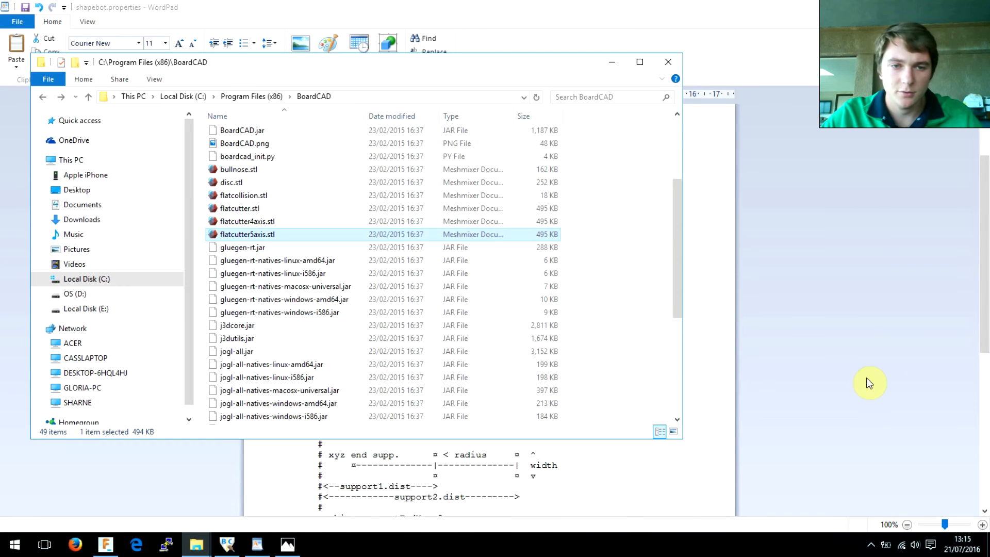
pyautogui.click(868, 380)
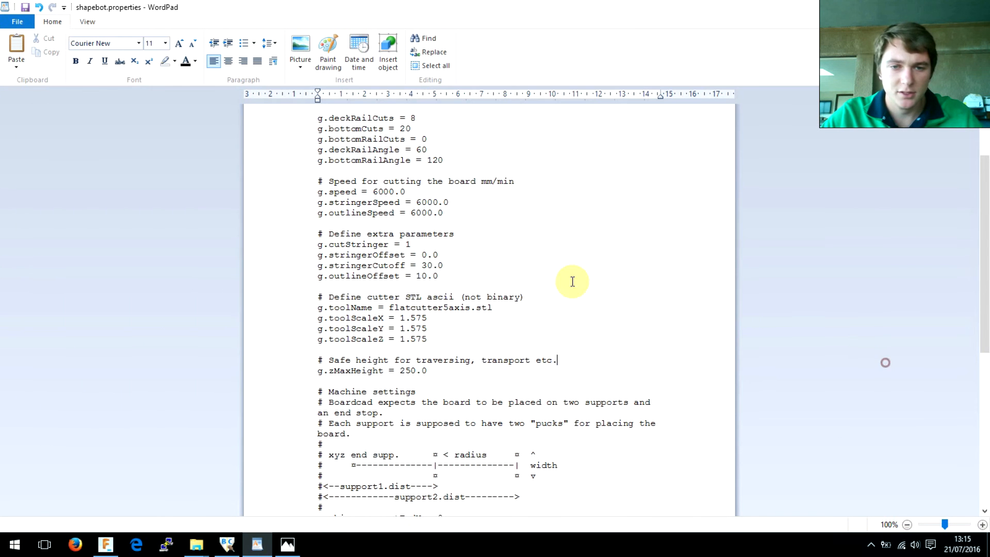
# Check the available cutter STL files in the BoardCAD program folder and set g.toolName to bullnose.stl in shapebot.properties.
pyautogui.click(287, 544)
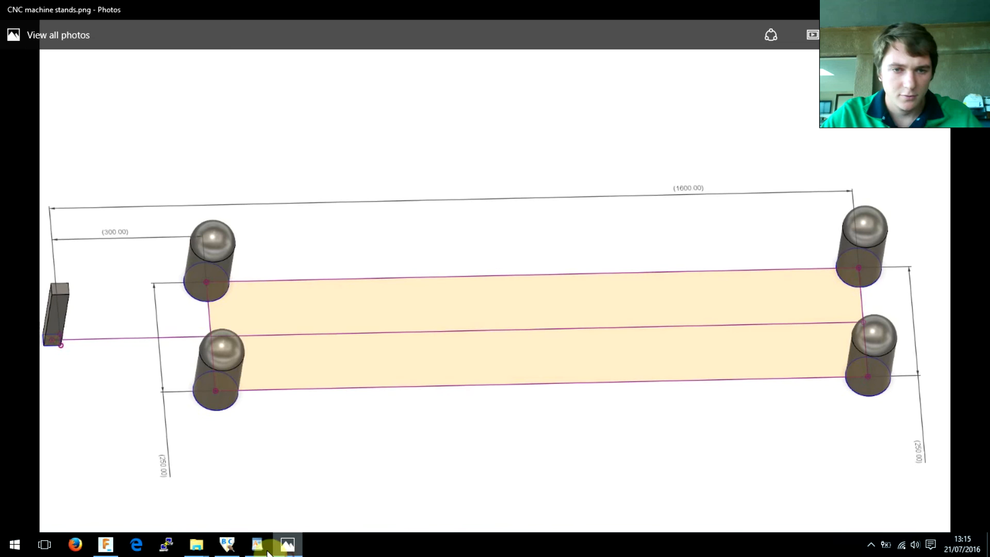
pyautogui.click(259, 547)
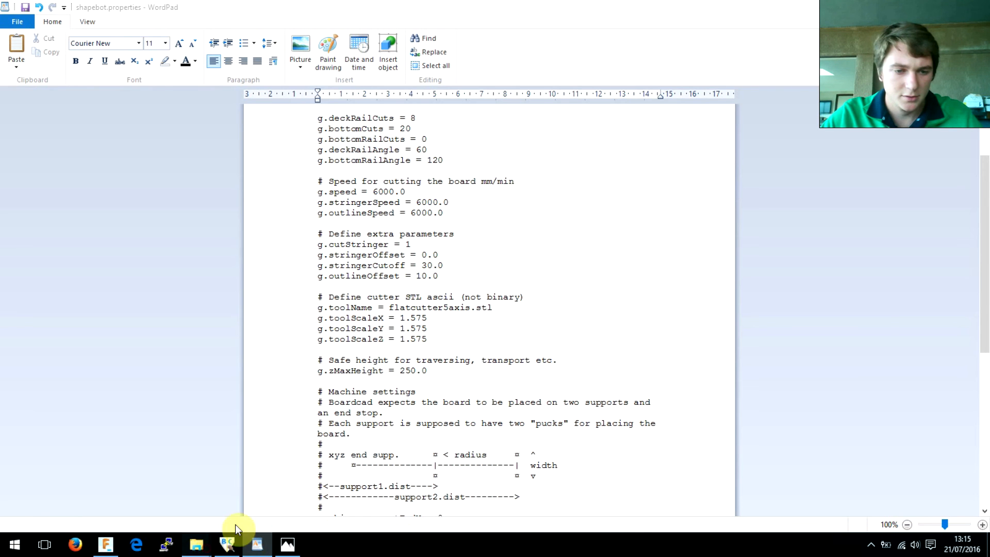
pyautogui.moveTo(199, 544)
pyautogui.click(244, 487)
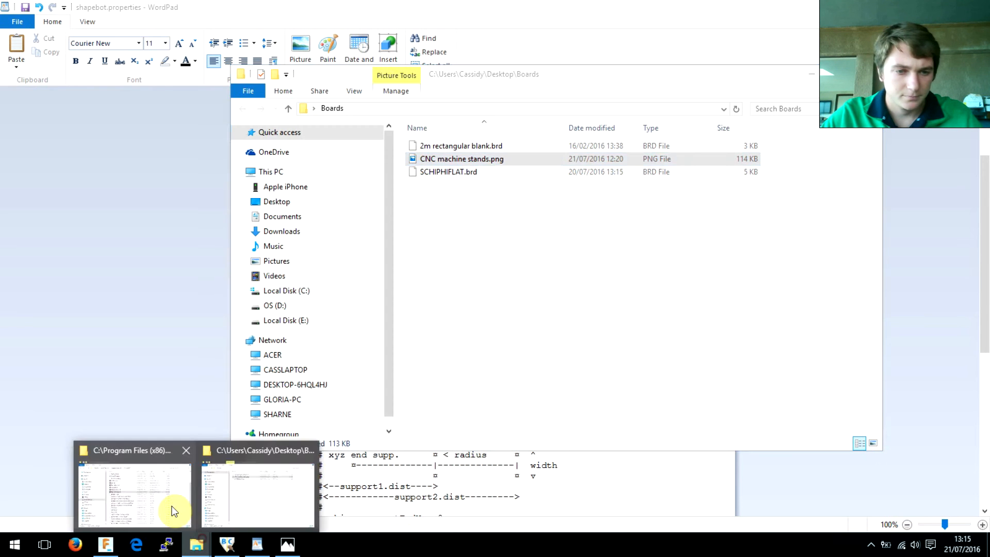
pyautogui.click(171, 507)
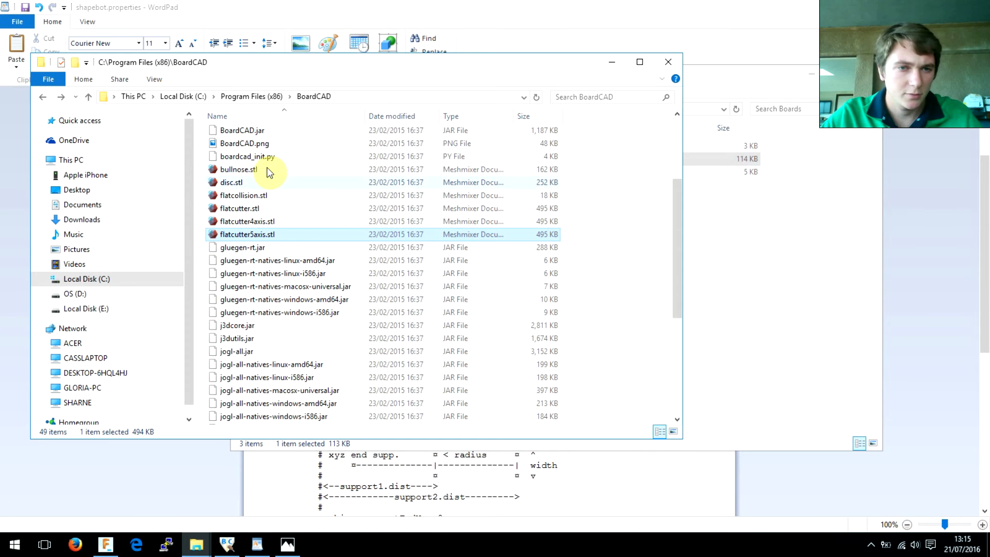
pyautogui.click(764, 284)
pyautogui.click(630, 499)
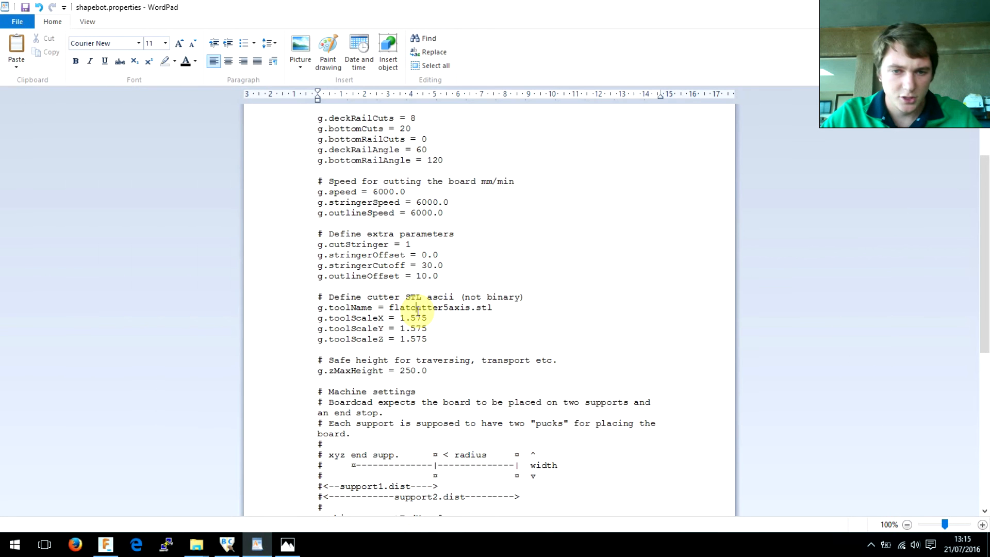
pyautogui.doubleClick(417, 310)
pyautogui.write('bull')
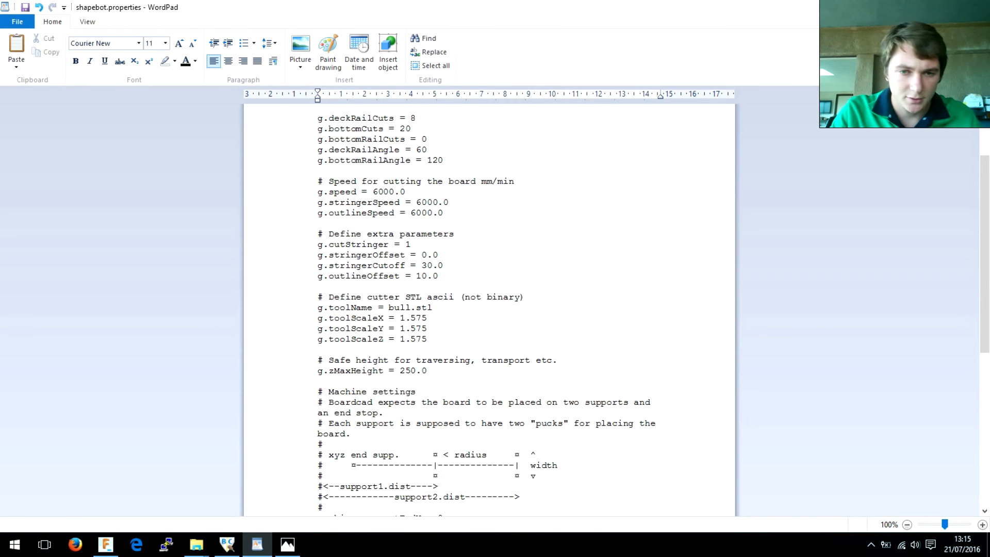
pyautogui.write('nose')
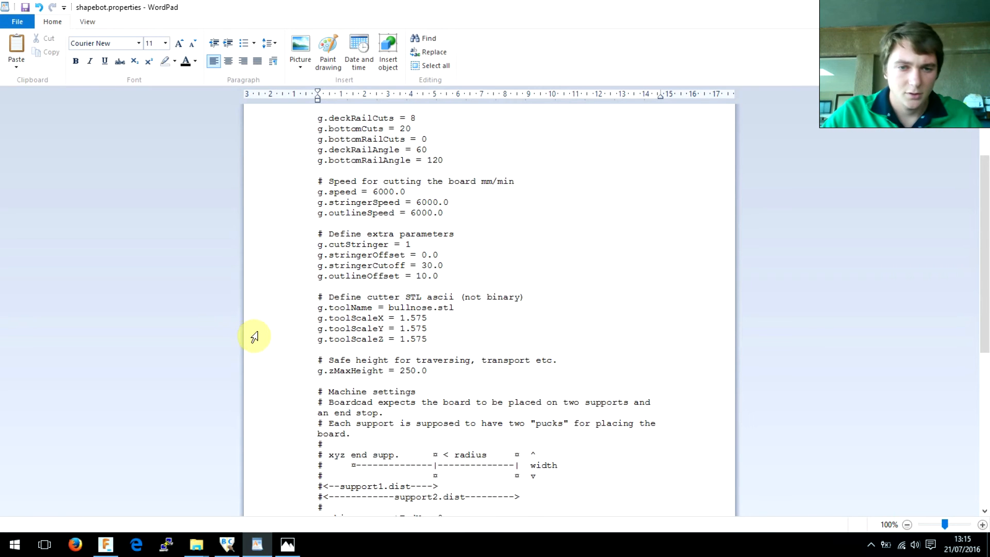
# Set g.toolScaleX, g.toolScaleY and g.toolScaleZ to 1 for the bullnose cutter.
pyautogui.tripleClick(422, 321)
pyautogui.click(410, 306)
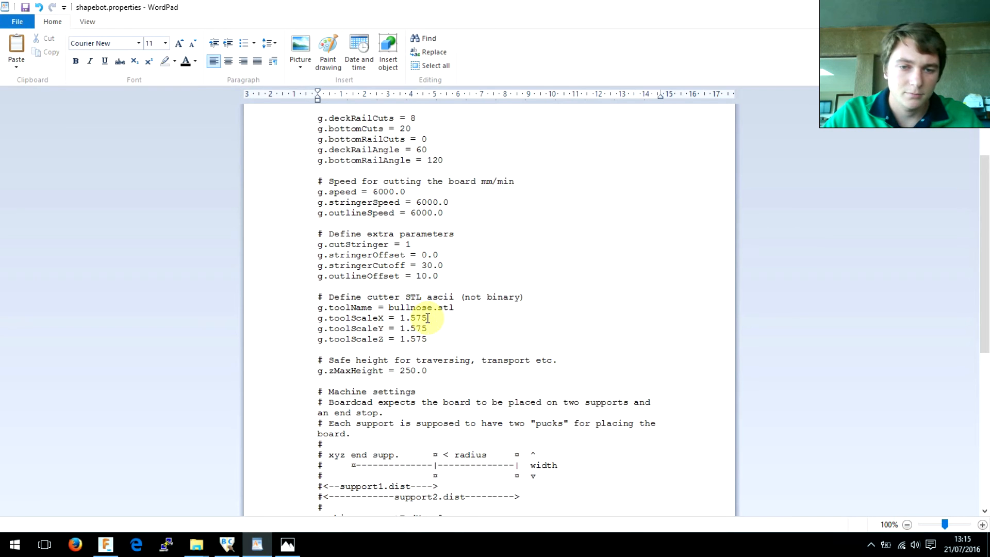
pyautogui.click(427, 319)
pyautogui.press('BackSpace')
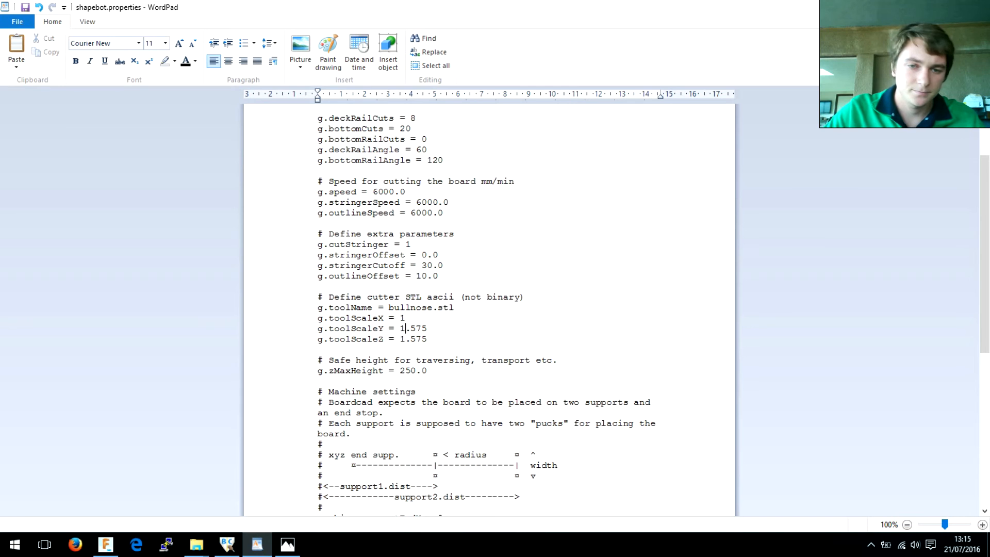
pyautogui.press('BackSpace')
pyautogui.press('BackSpace')
pyautogui.press('BackSpace')
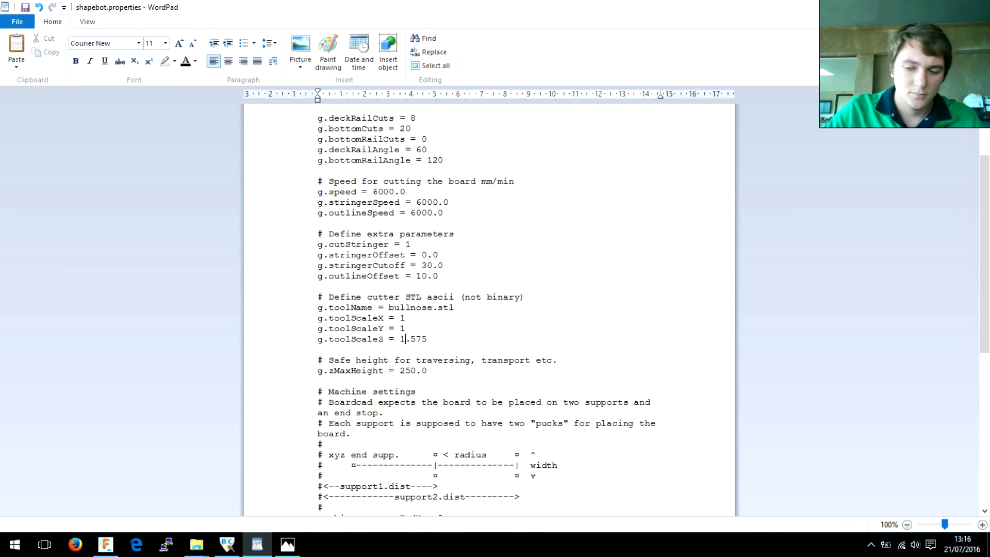
pyautogui.press('Delete')
pyautogui.press('Delete')
pyautogui.click(431, 318)
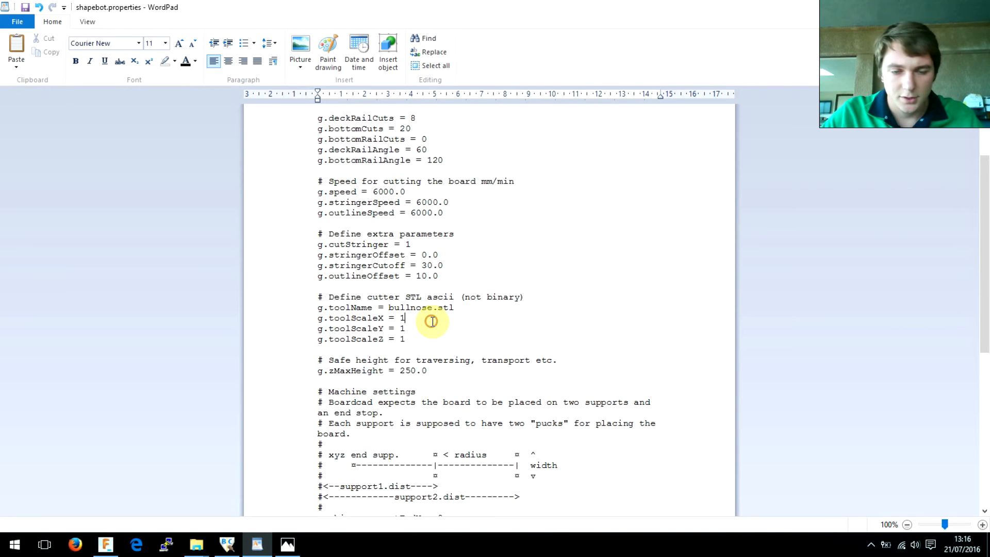
pyautogui.doubleClick(426, 309)
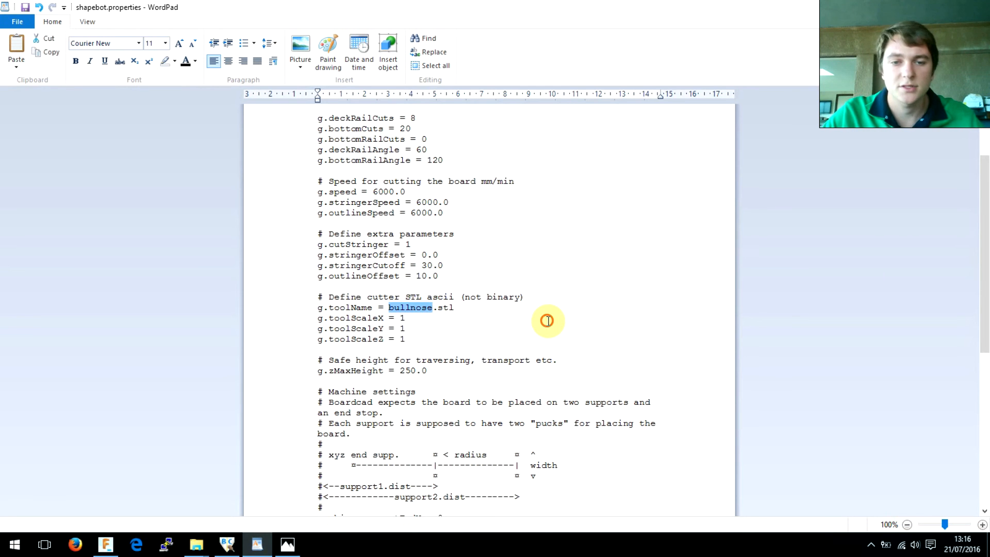
pyautogui.click(459, 306)
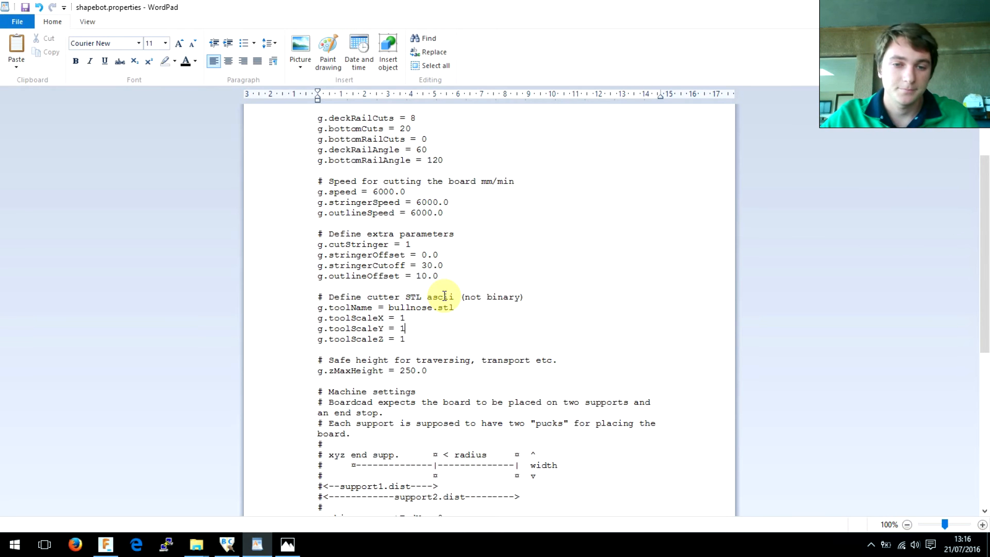
pyautogui.scroll(-2, 453, 331)
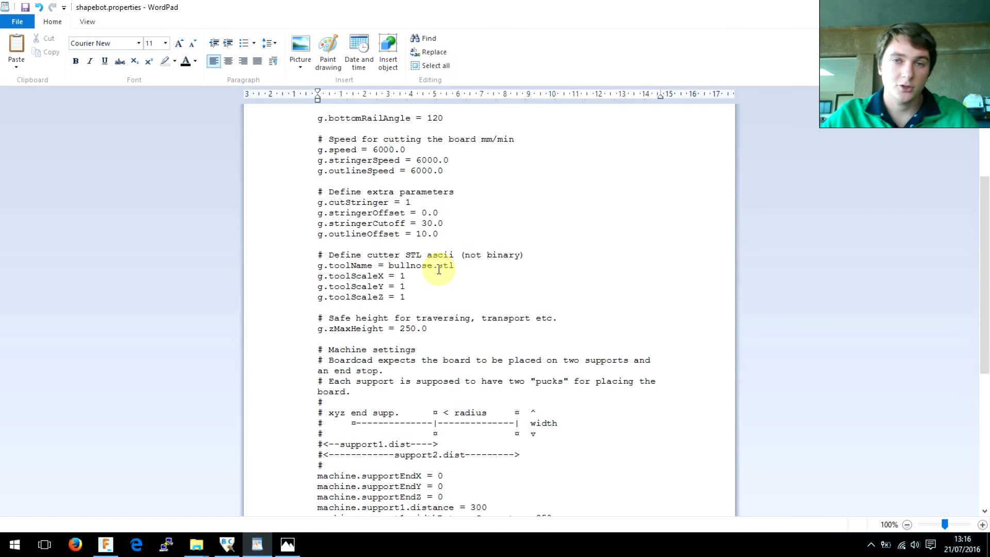
pyautogui.click(561, 300)
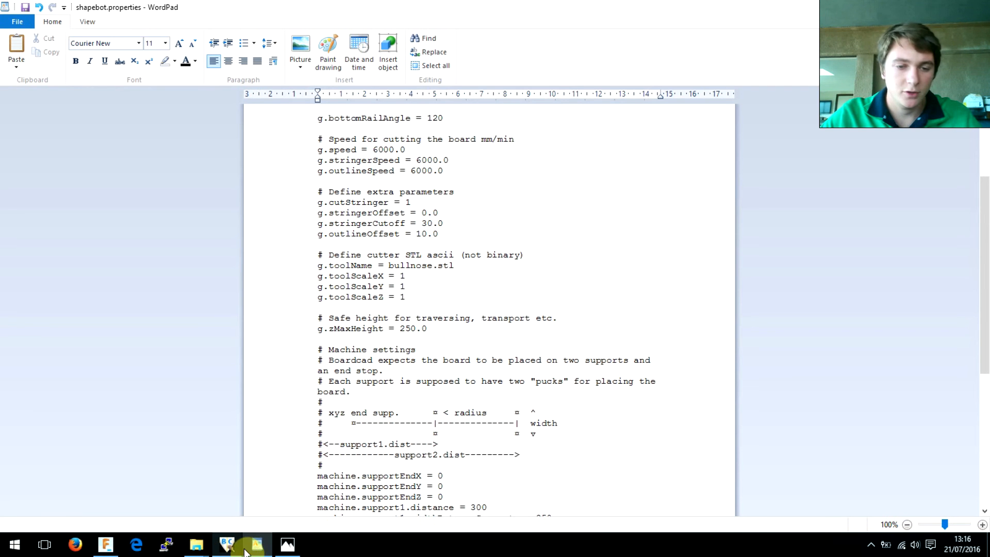
# Switch to the BoardCAD program folder in File Explorer and select the shapebot3bottom.py script.
pyautogui.scroll(-6, 495, 232)
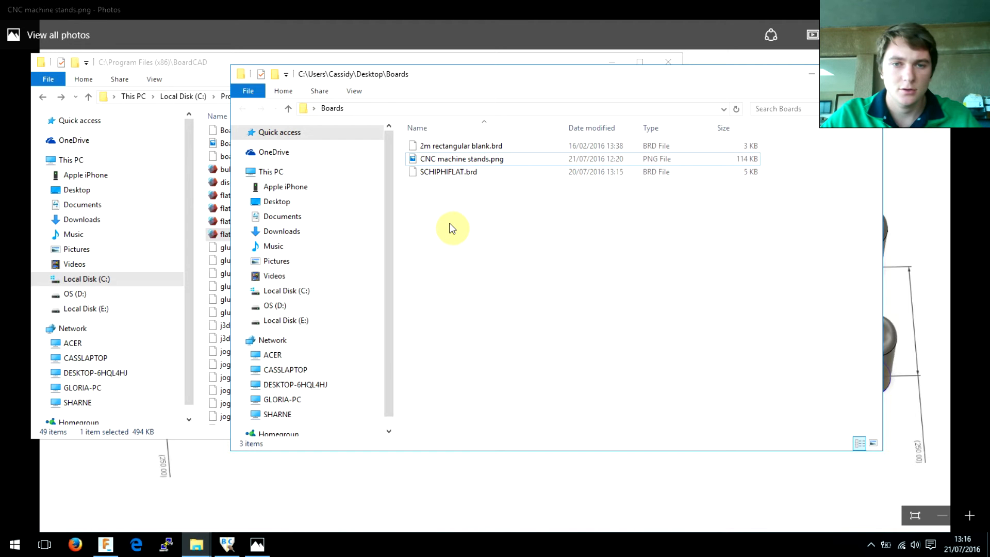
pyautogui.click(209, 63)
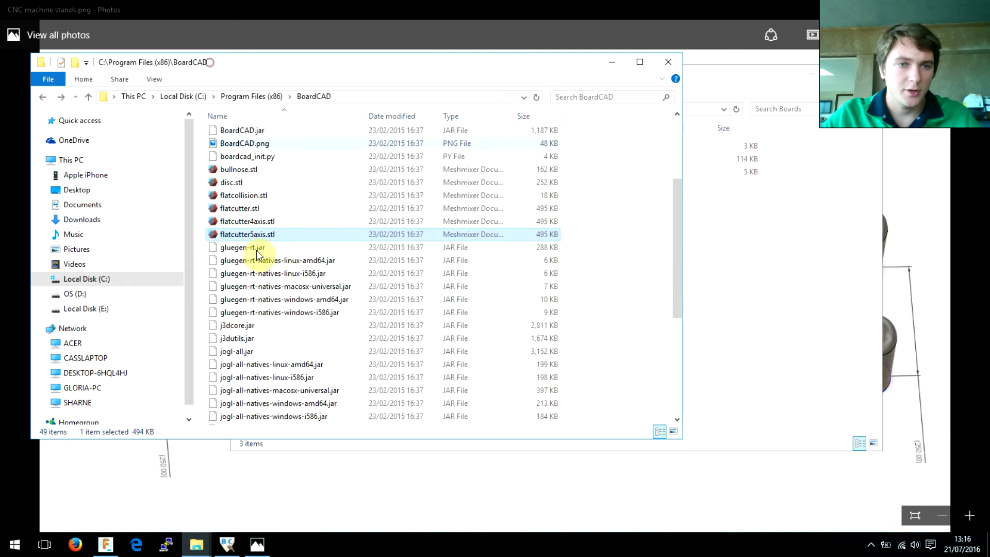
pyautogui.scroll(-6, 269, 346)
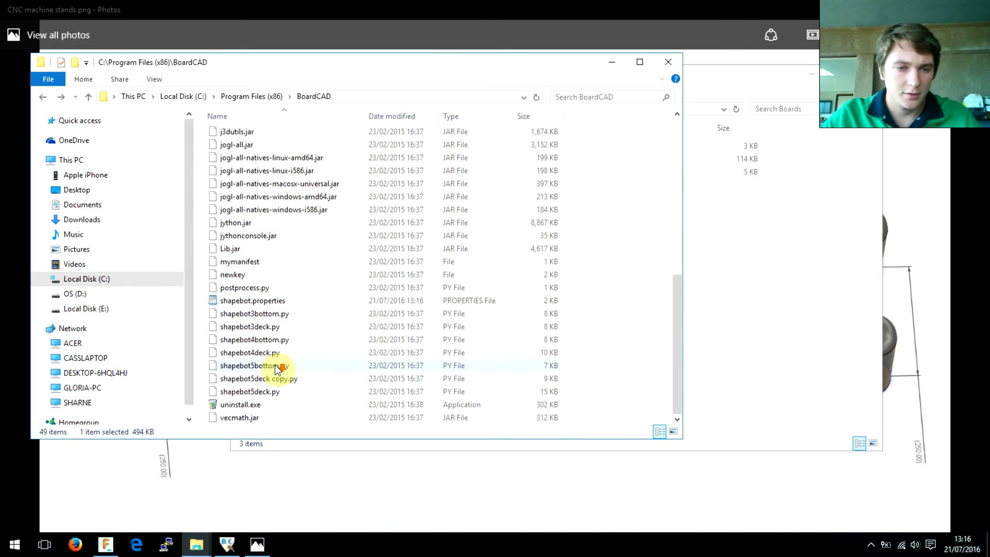
pyautogui.click(273, 314)
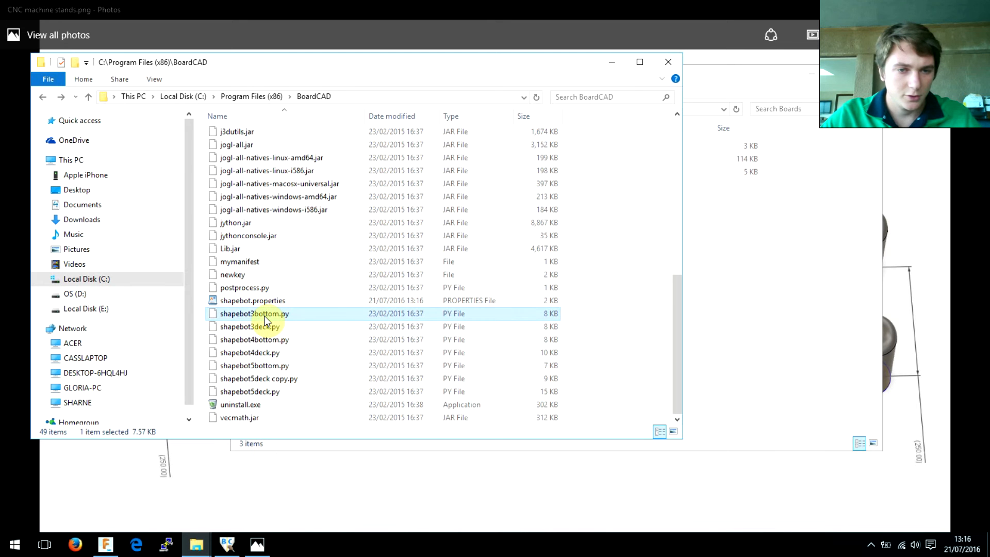
# Open shapebot3bottom.py with WordPad, leaving WordPad set as the app always used for .py files.
pyautogui.rightClick(264, 320)
pyautogui.click(289, 325)
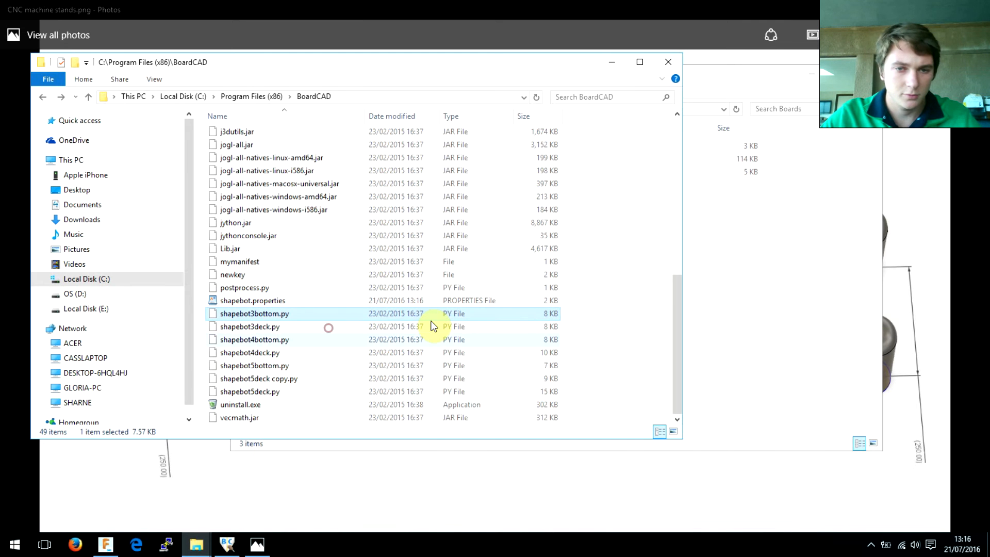
pyautogui.click(408, 221)
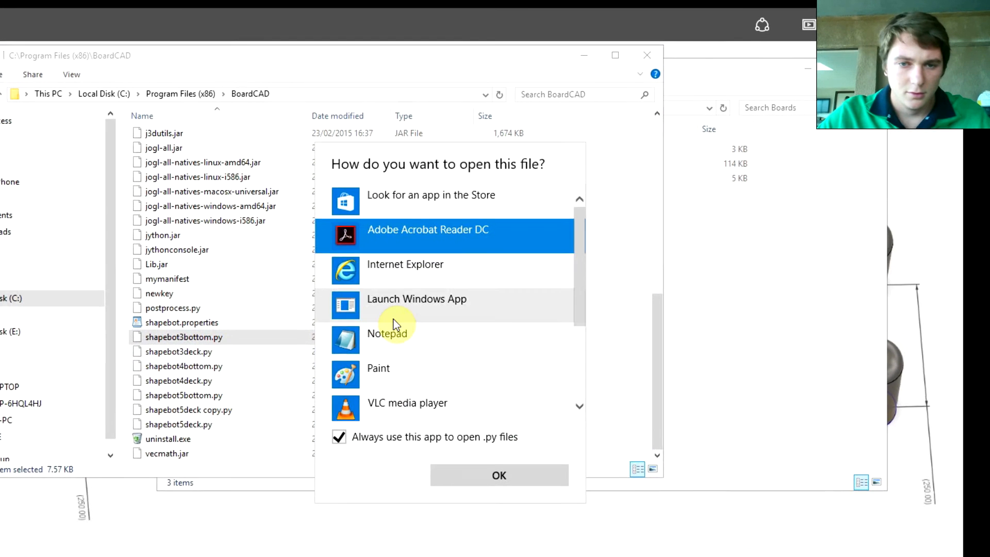
pyautogui.scroll(-5, 389, 361)
pyautogui.click(400, 384)
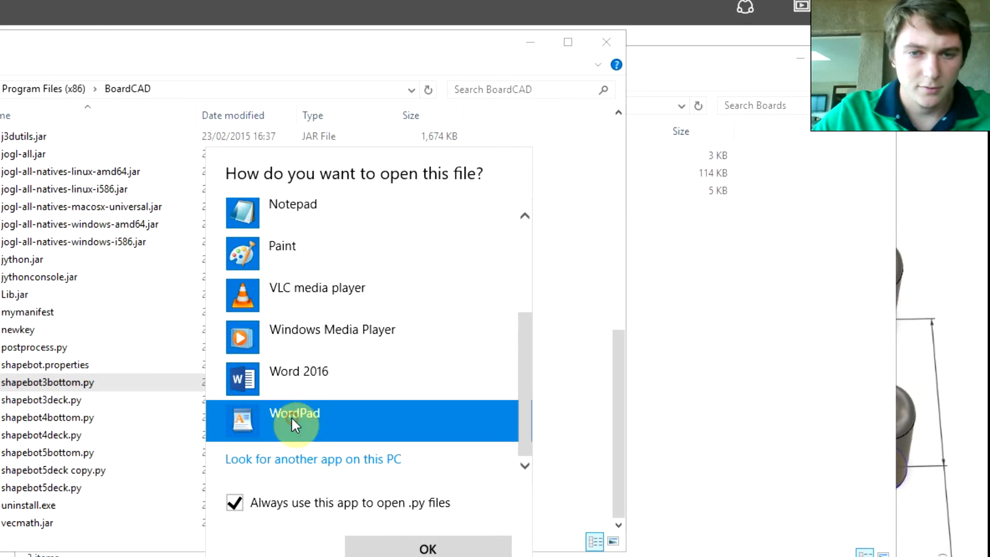
pyautogui.click(413, 549)
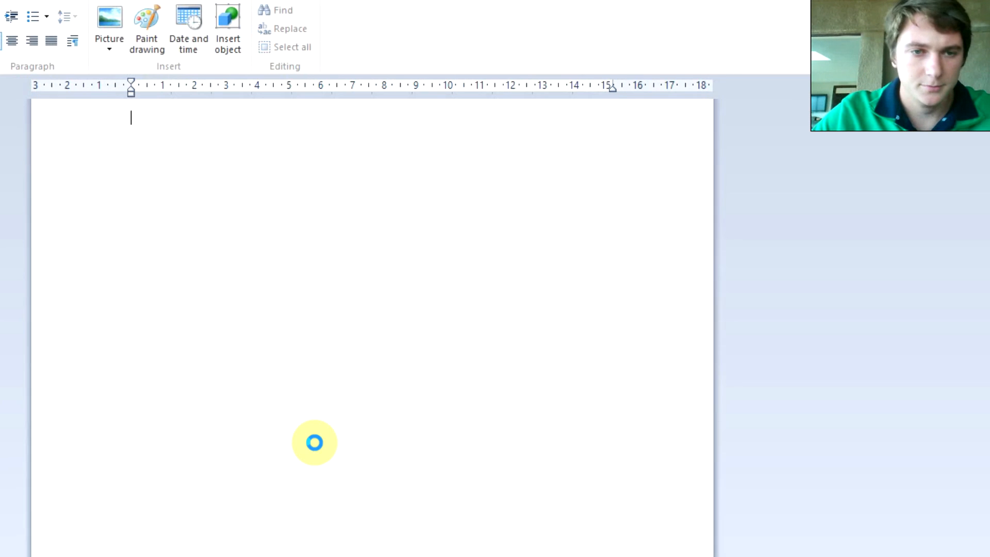
# Look through the shapebot3bottom.py G-code script, from its machine configuration to the tool path and rail cutting code, and return to its start.
pyautogui.scroll(-10, 420, 161)
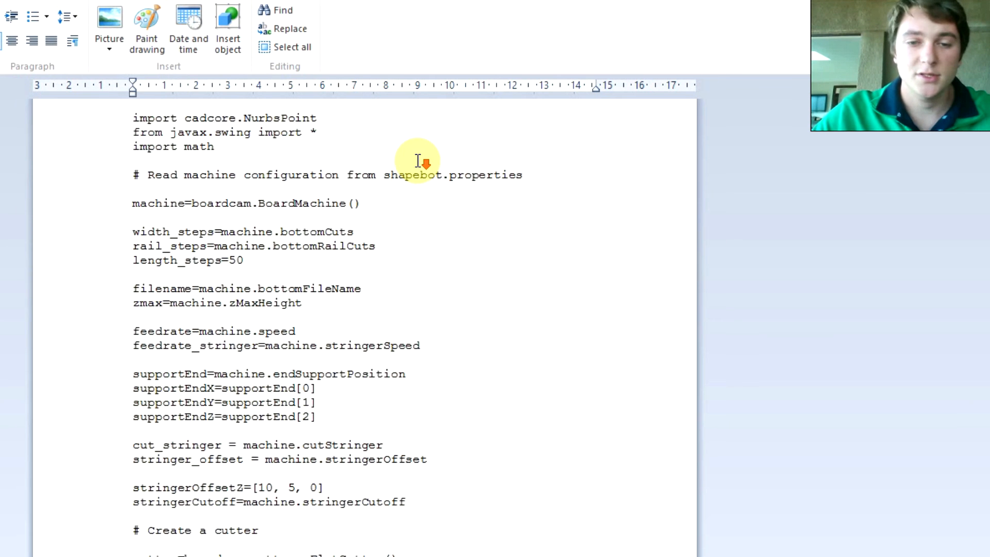
pyautogui.scroll(-20, 382, 273)
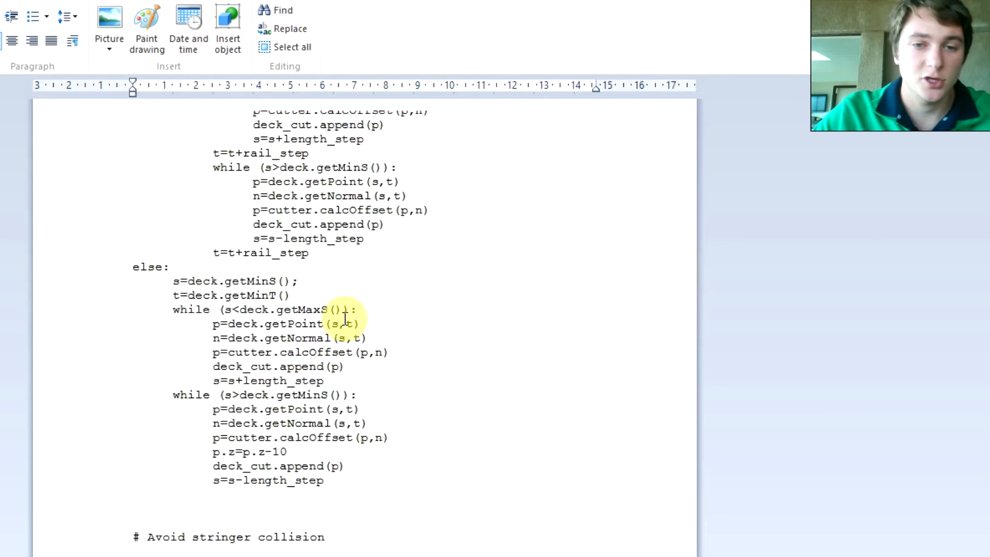
pyautogui.scroll(-15, 345, 320)
pyautogui.scroll(12, 343, 316)
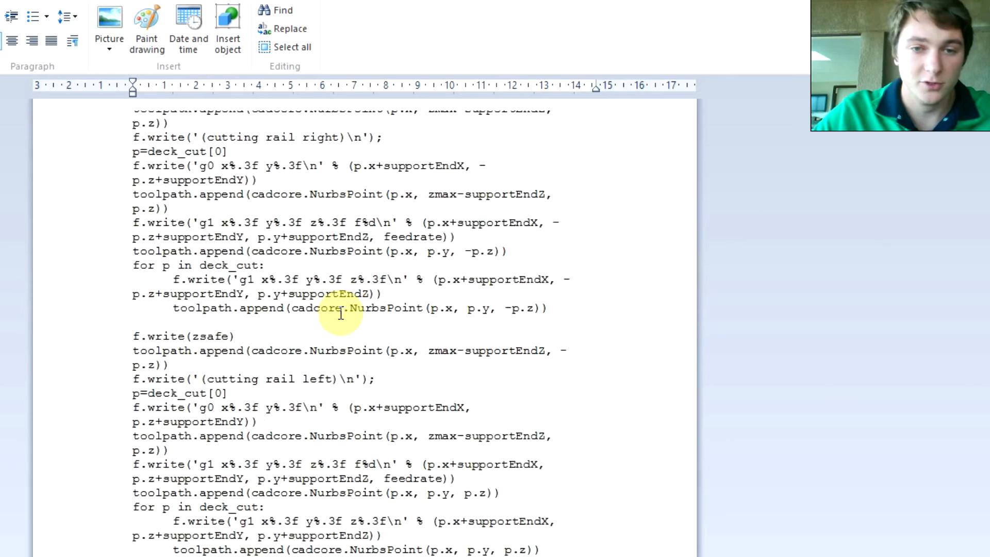
pyautogui.scroll(20, 341, 312)
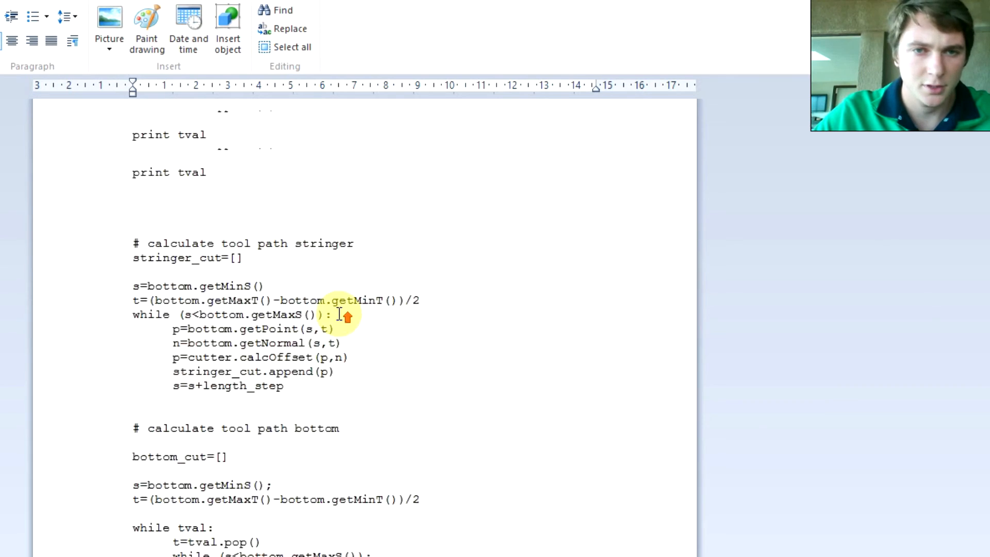
pyautogui.scroll(20, 308, 312)
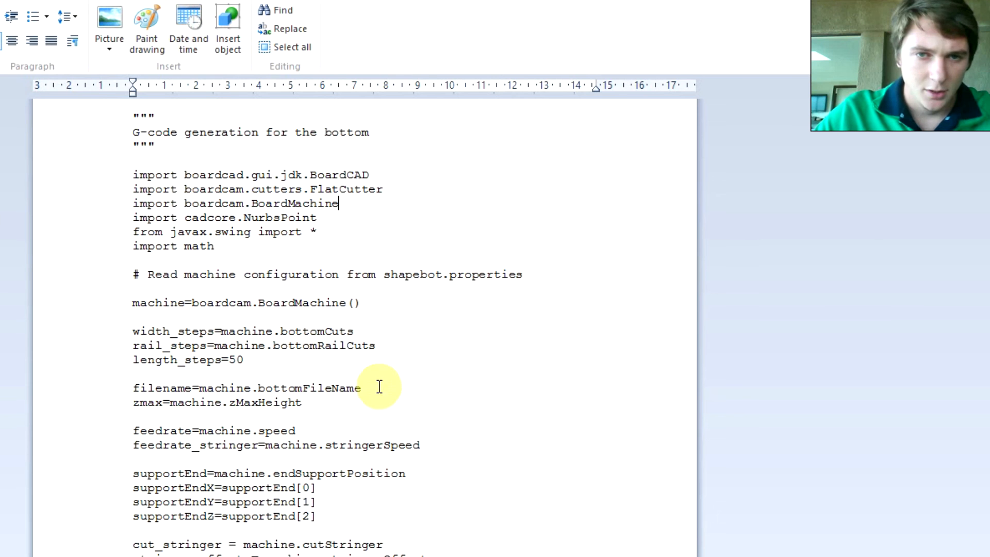
# Examine the FlatCutter and STLCutter lines in the "Create a cutter" section of the bottom G-code script.
pyautogui.click(533, 388)
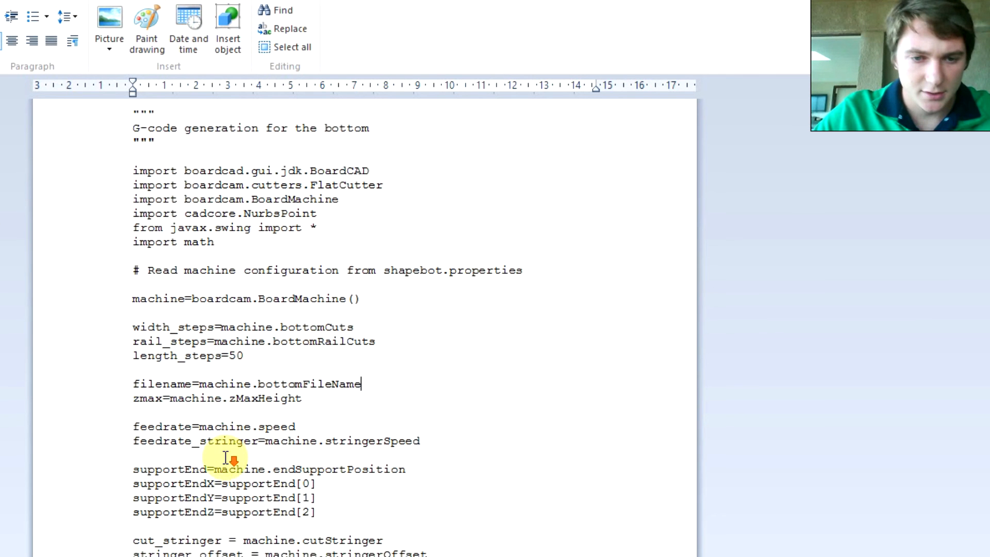
pyautogui.scroll(-5, 247, 464)
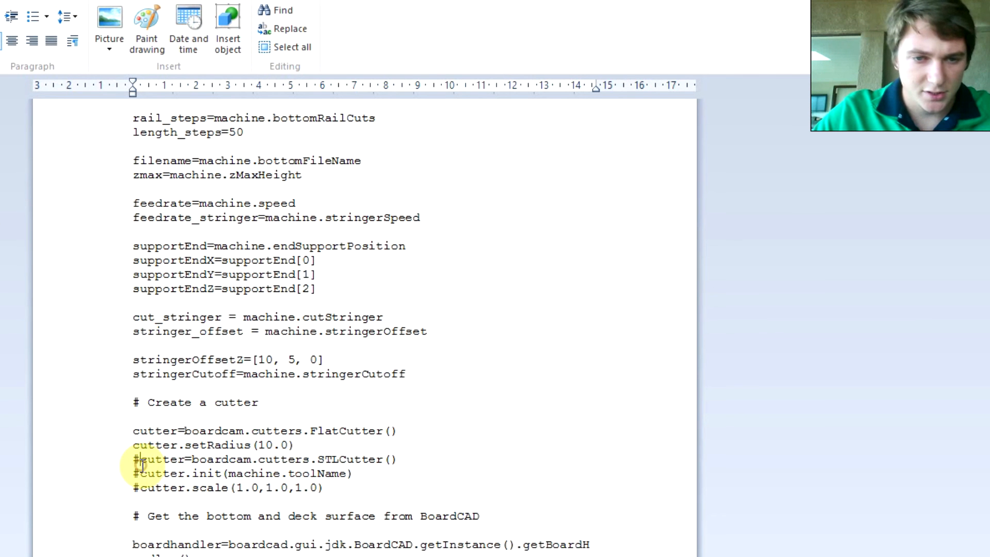
pyautogui.moveTo(132, 402); pyautogui.dragTo(270, 400)
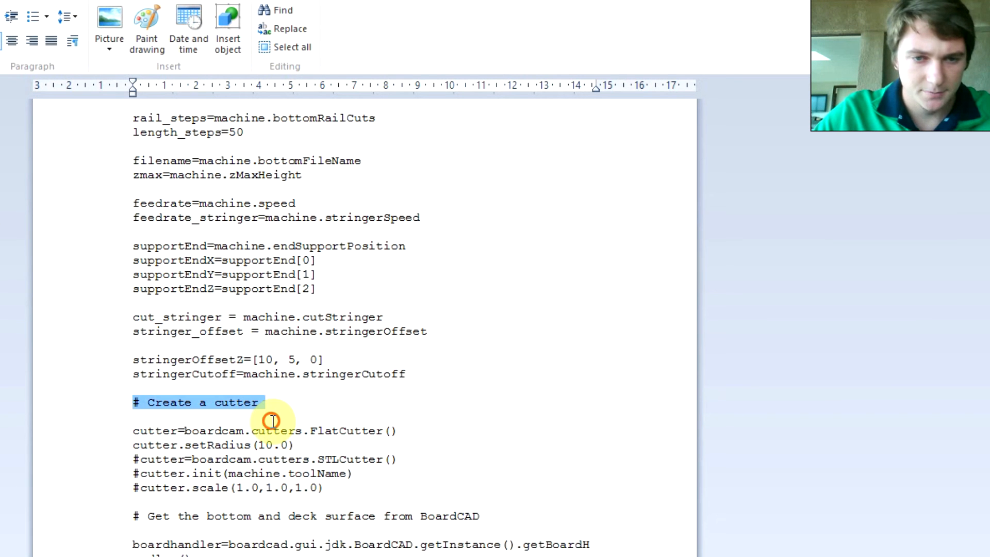
pyautogui.click(270, 419)
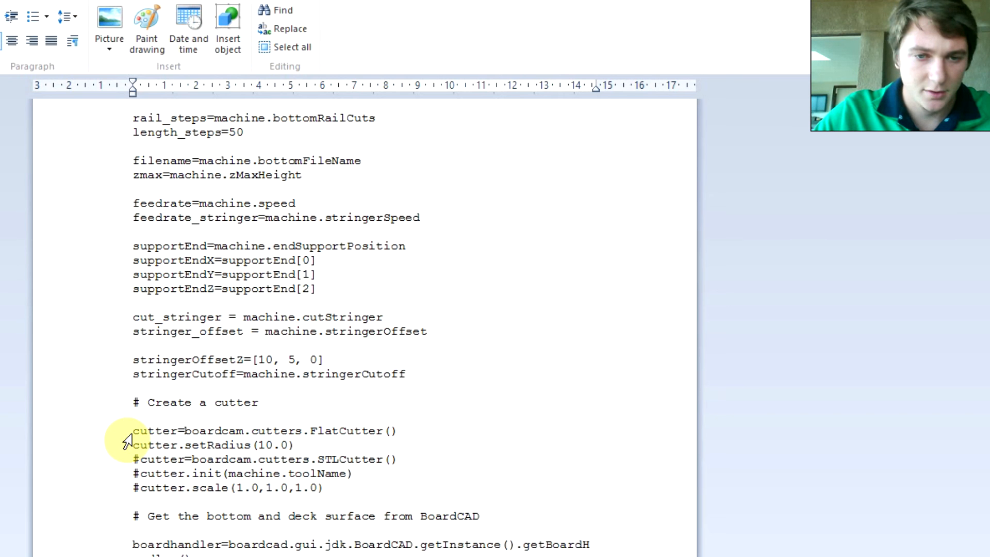
pyautogui.moveTo(137, 430); pyautogui.dragTo(394, 428)
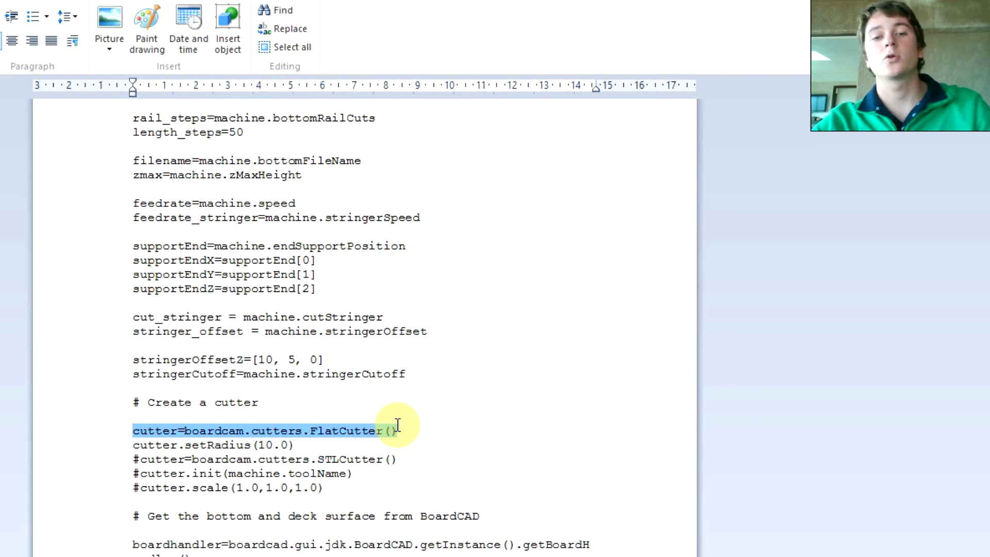
pyautogui.click(341, 441)
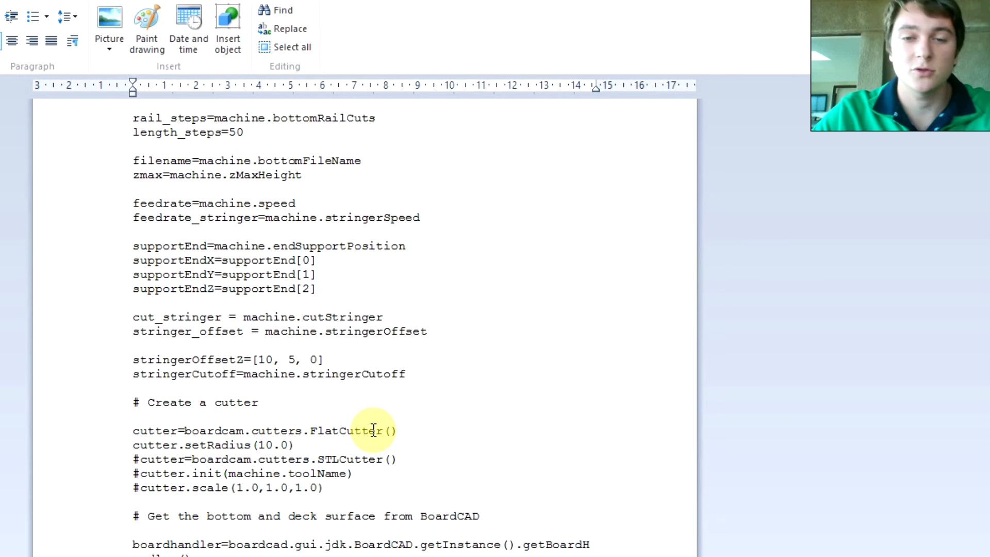
pyautogui.click(135, 432)
pyautogui.click(192, 456)
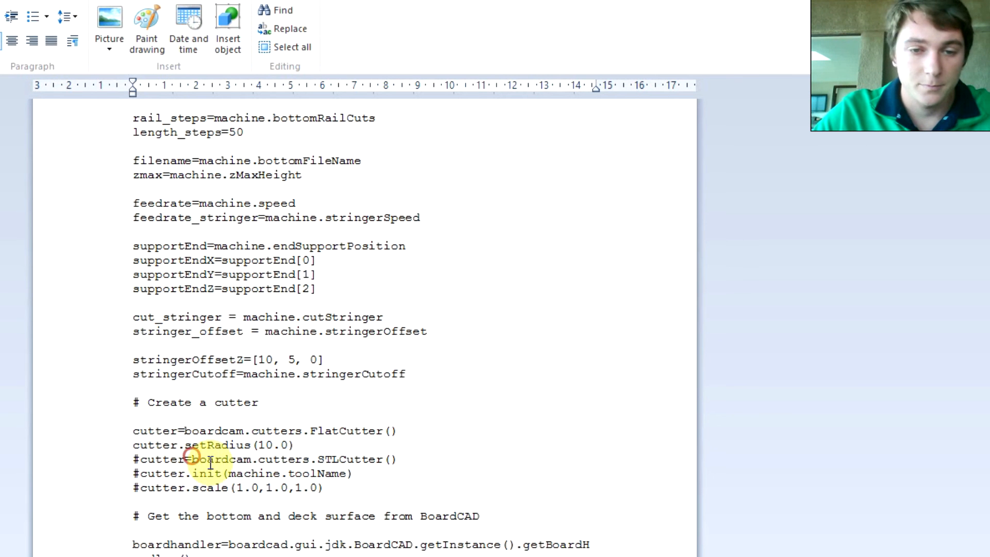
pyautogui.moveTo(211, 463); pyautogui.dragTo(395, 460)
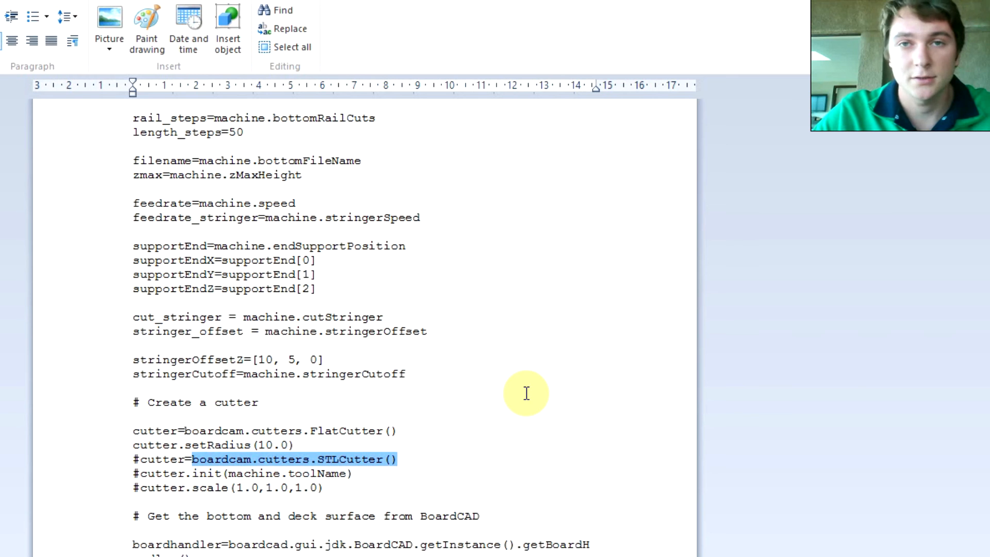
# Comment out the FlatCutter() and cutter.setRadius(10.0) lines with a # in the bottom script.
pyautogui.click(133, 431)
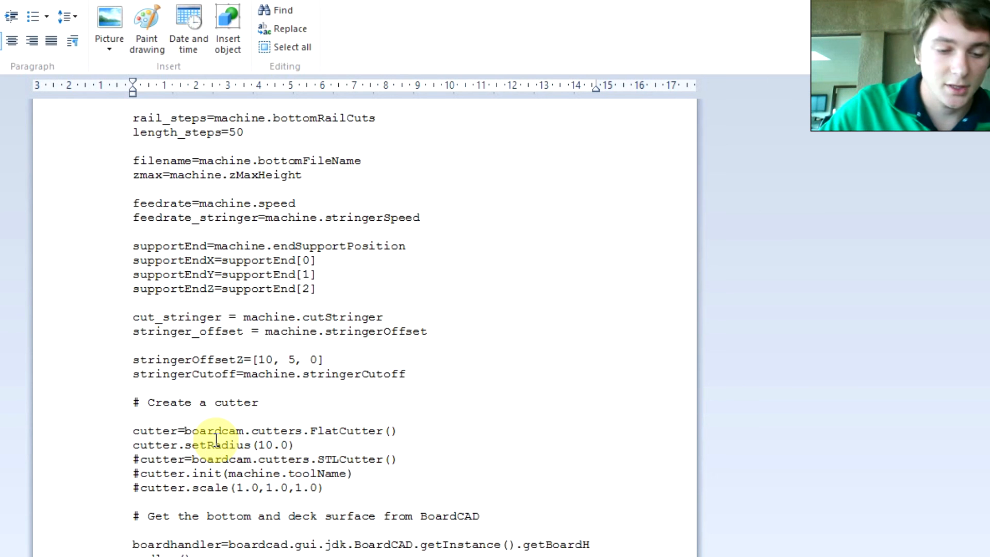
pyautogui.write('#')
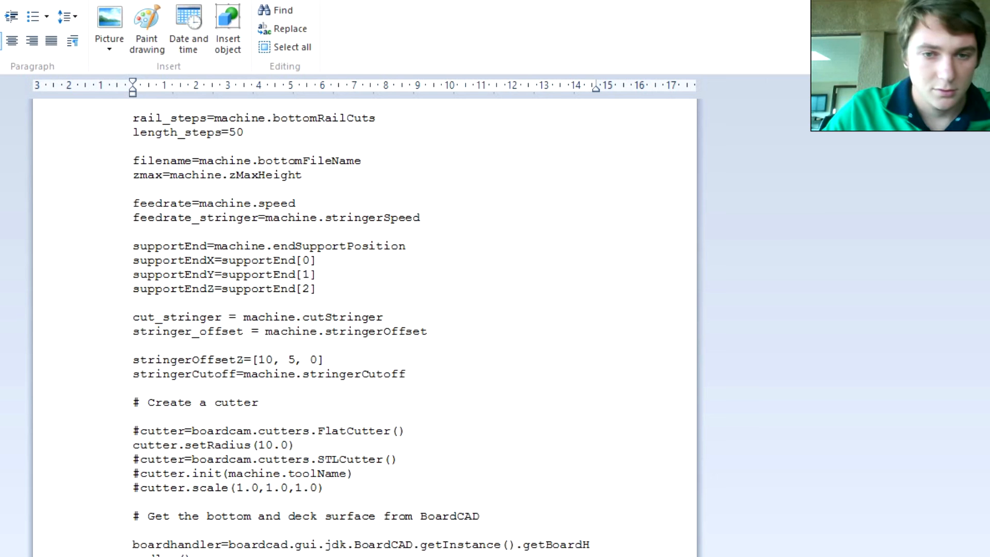
pyautogui.write('#')
# Uncomment the STLCutter(), cutter.init(machine.toolName) and cutter.scale(1.0,1.0,1.0) lines in the bottom script.
pyautogui.press('Down')
pyautogui.press('BackSpace')
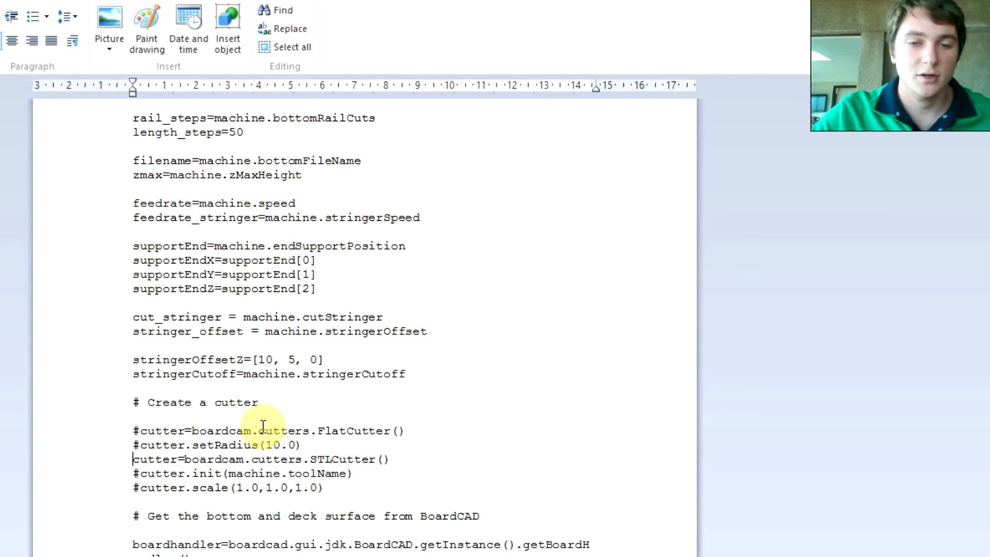
pyautogui.press('Down')
pyautogui.press('Delete')
pyautogui.press('Down')
pyautogui.press('Delete')
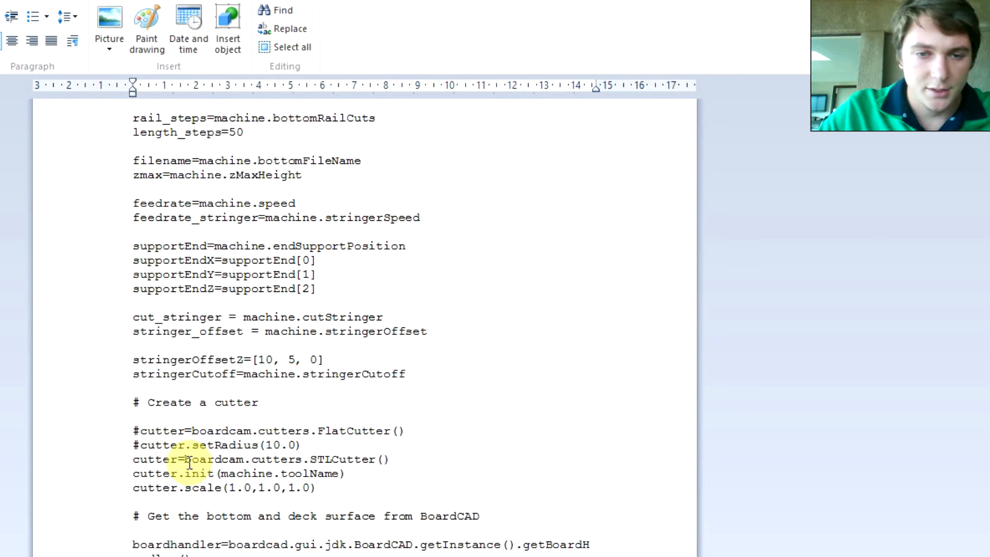
# Review the STL cutter lines, including the toolName argument and the scale factors, in the bottom script.
pyautogui.click(303, 459)
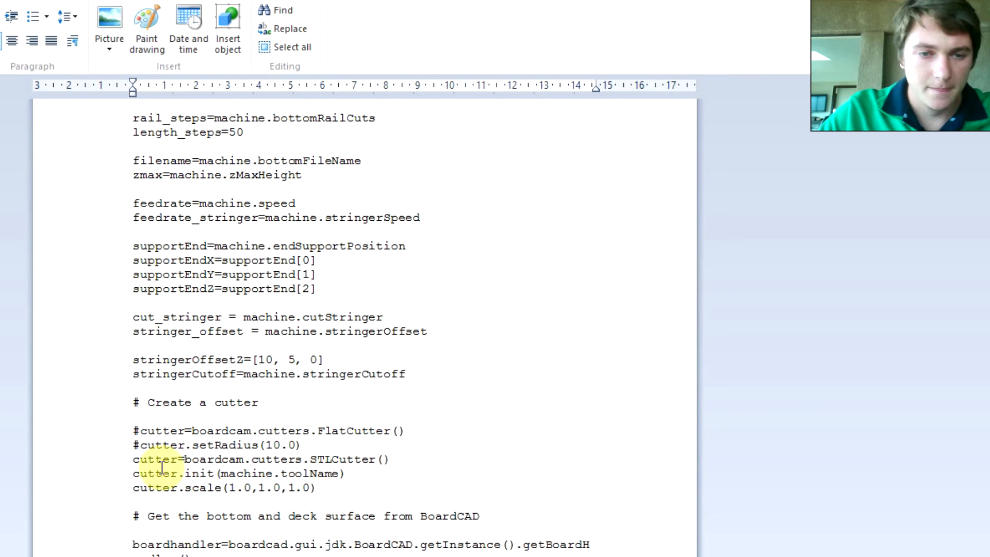
pyautogui.click(127, 459)
pyautogui.click(166, 470)
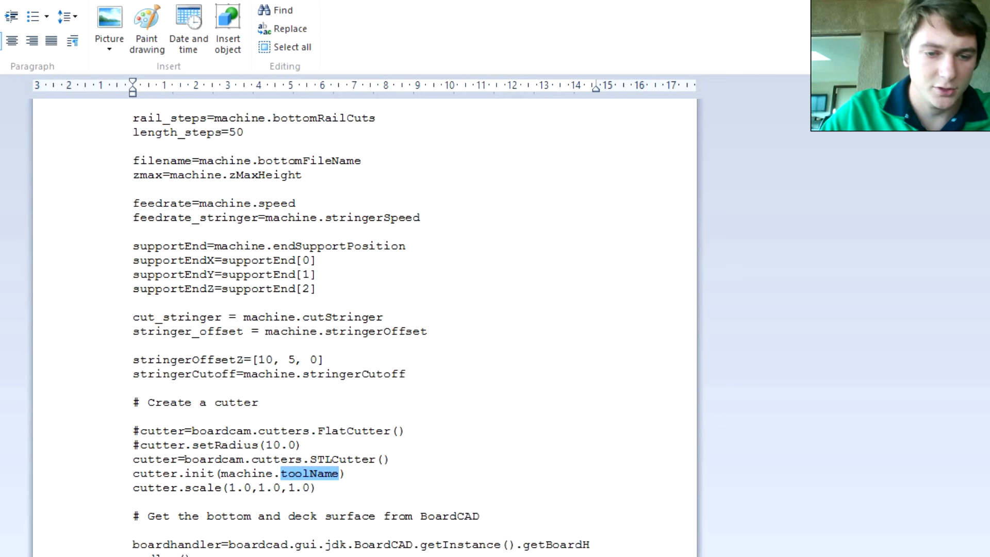
pyautogui.click(200, 488)
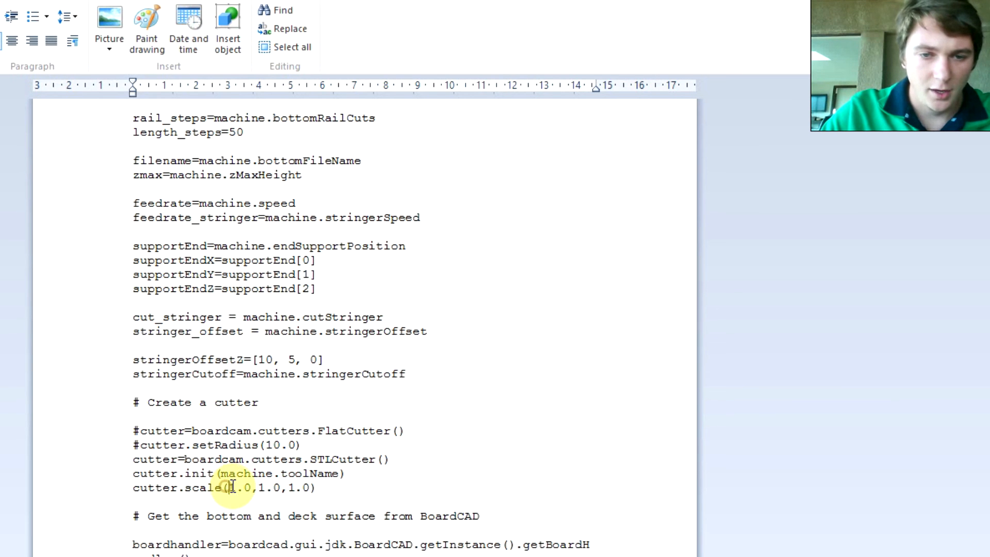
pyautogui.click(312, 488)
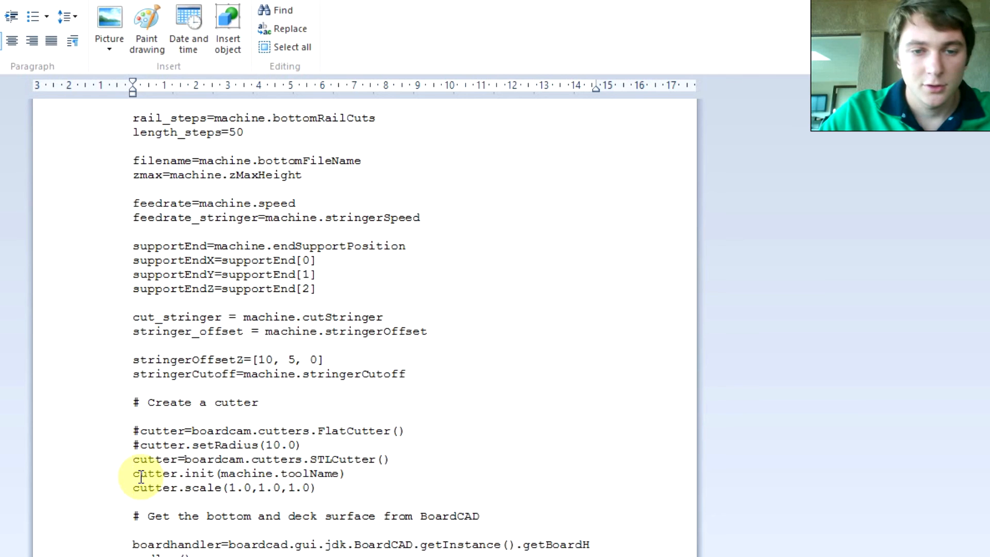
pyautogui.moveTo(133, 459); pyautogui.dragTo(324, 487)
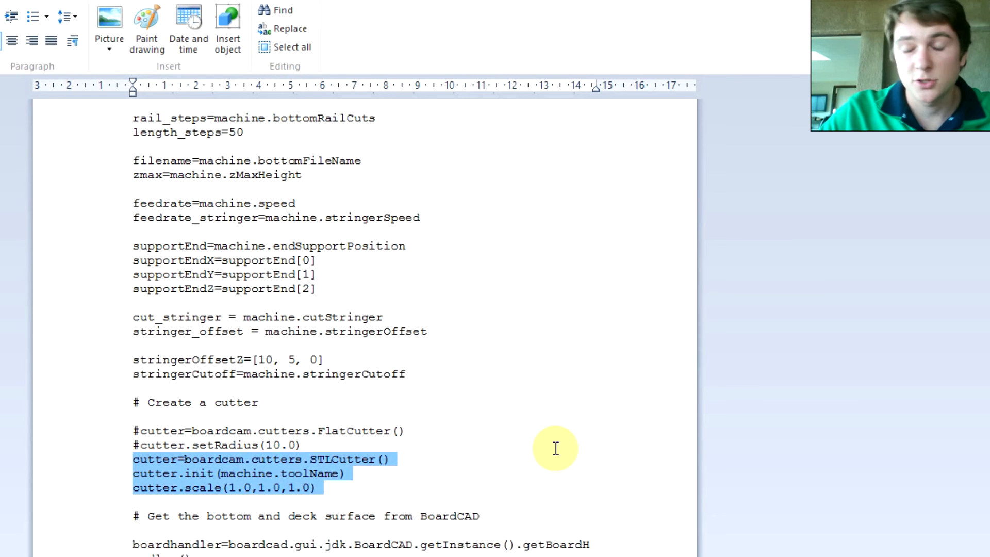
pyautogui.click(573, 419)
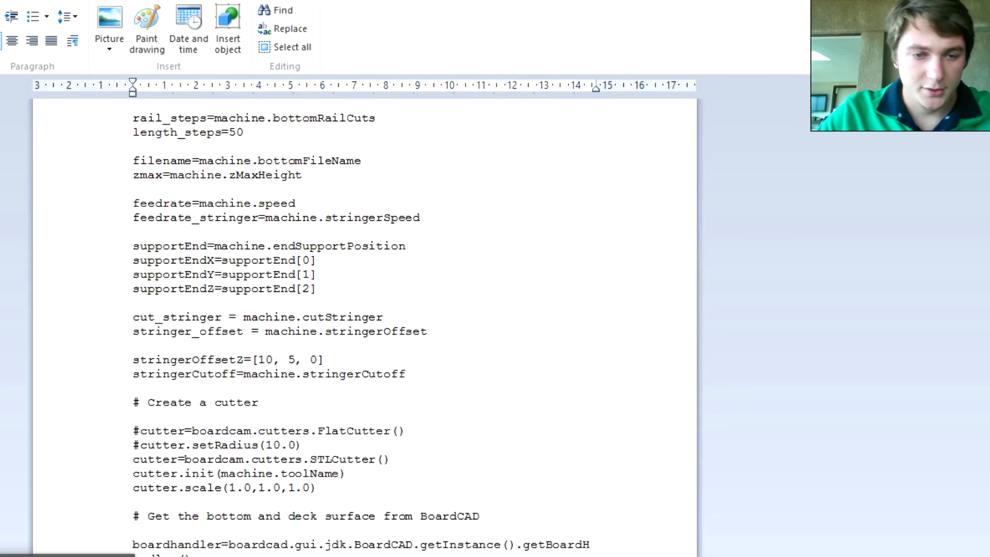
pyautogui.click(539, 326)
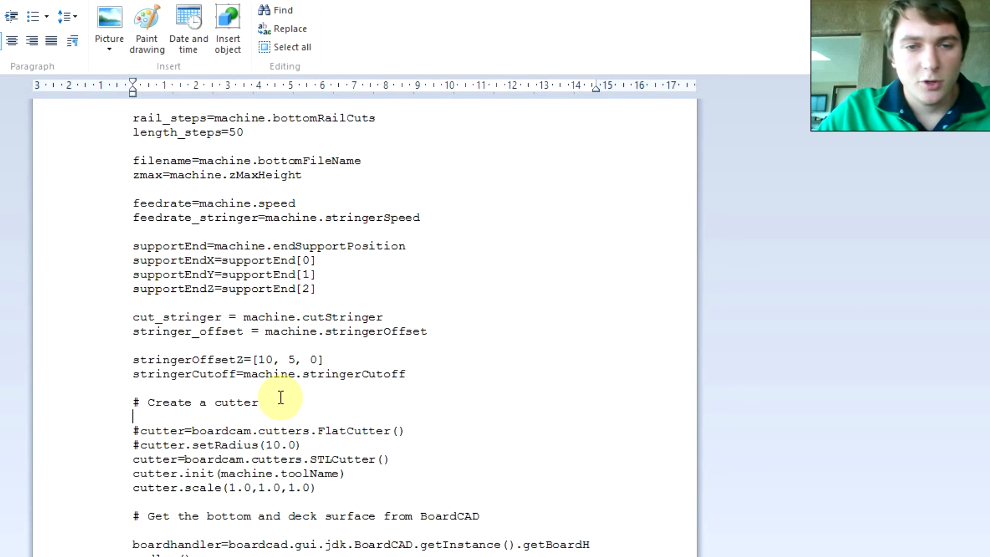
# Remove the values 10 and 5 from stringerOffsetZ so the line reads stringerOffsetZ=[0].
pyautogui.moveTo(133, 360); pyautogui.dragTo(318, 359)
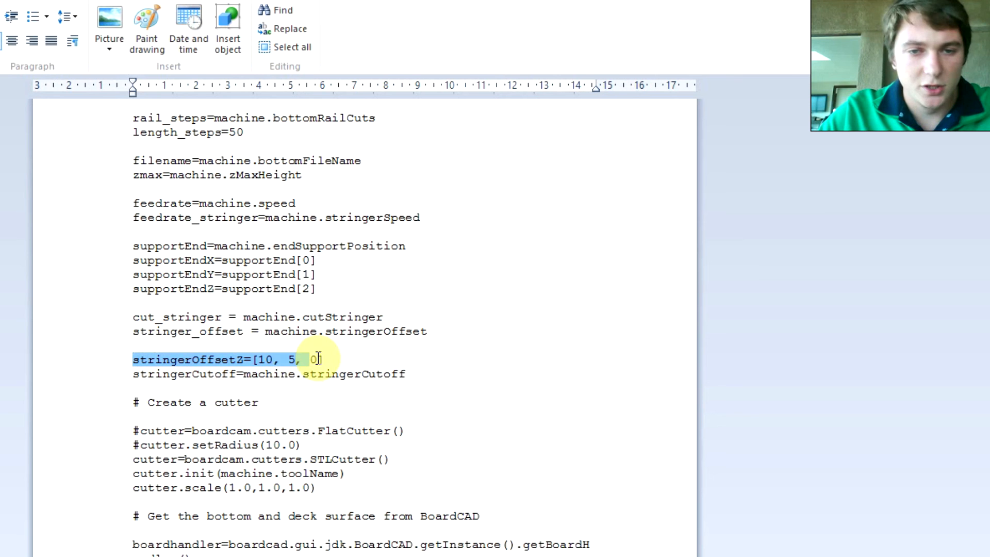
pyautogui.click(245, 360)
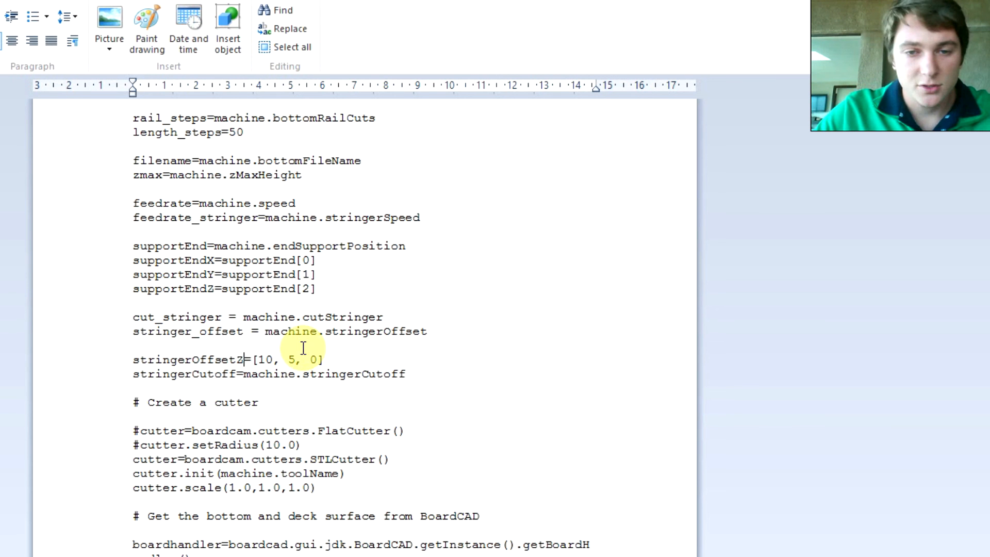
pyautogui.moveTo(294, 361); pyautogui.dragTo(266, 368)
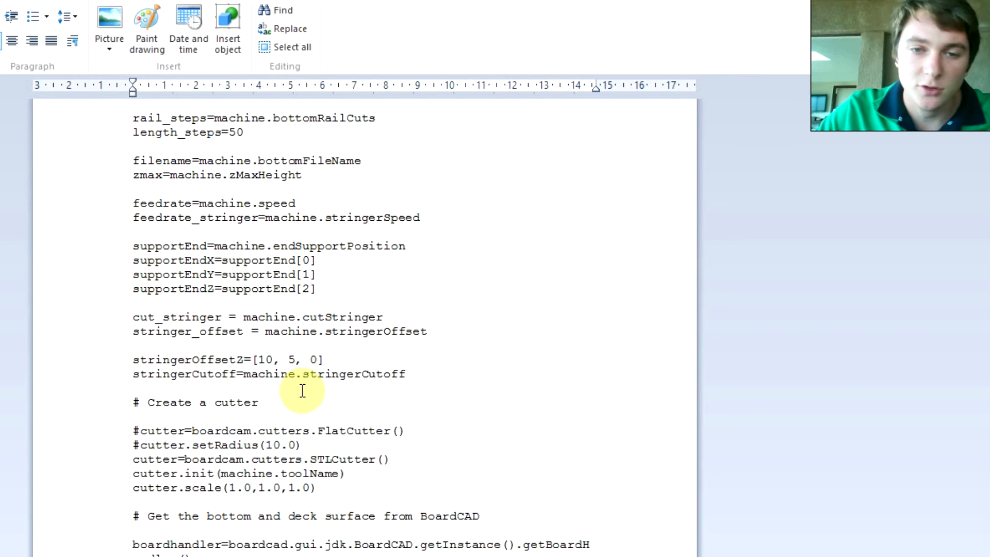
pyautogui.moveTo(310, 360); pyautogui.dragTo(275, 366)
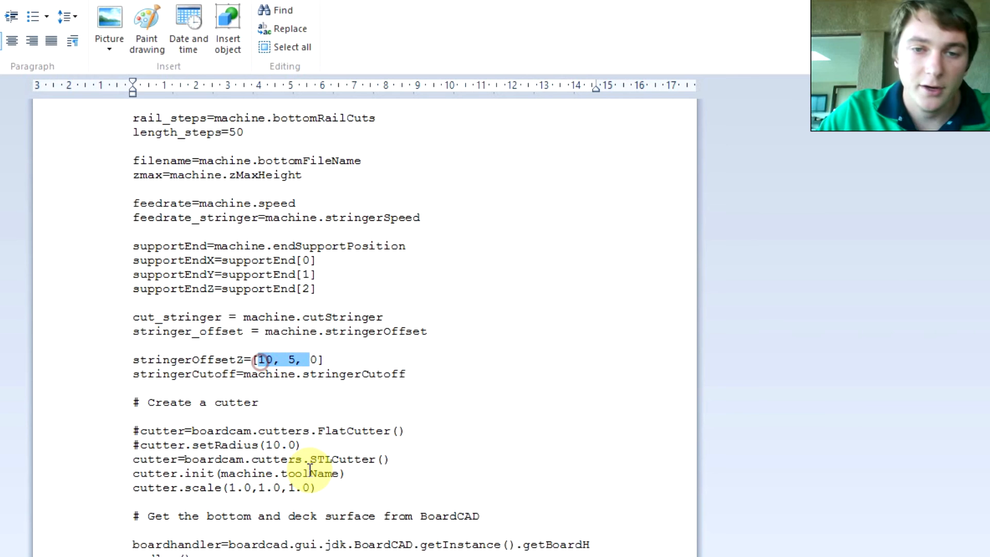
pyautogui.press('BackSpace')
pyautogui.click(532, 437)
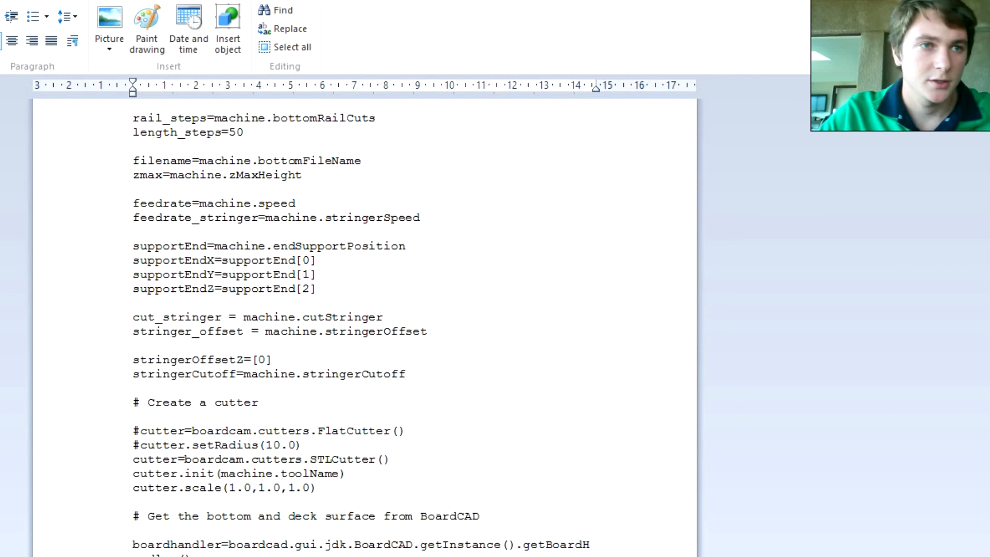
# Leave the bottom script and open shapebot3deck.py from the BoardCAD program folder.
pyautogui.scroll(-7, 361, 310)
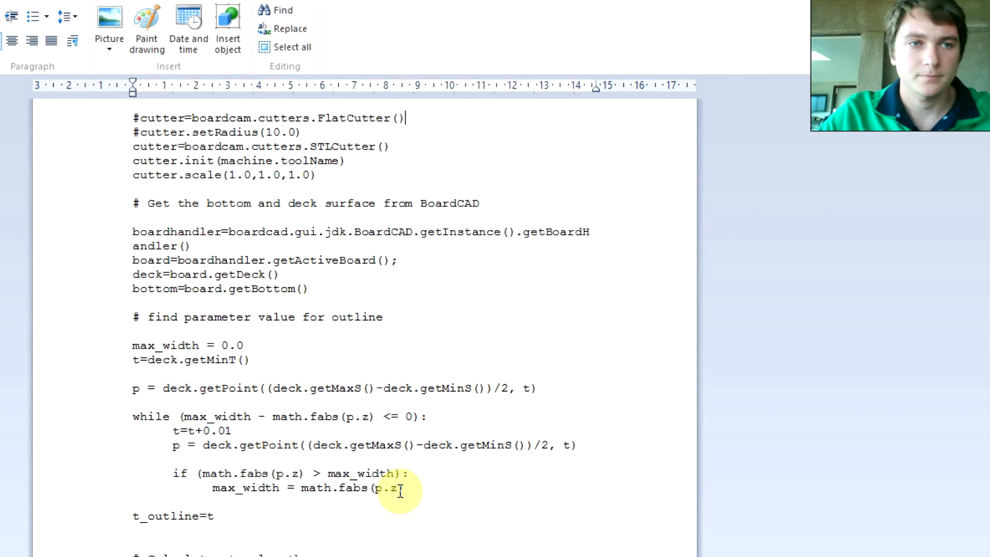
pyautogui.click(986, 2)
pyautogui.click(219, 395)
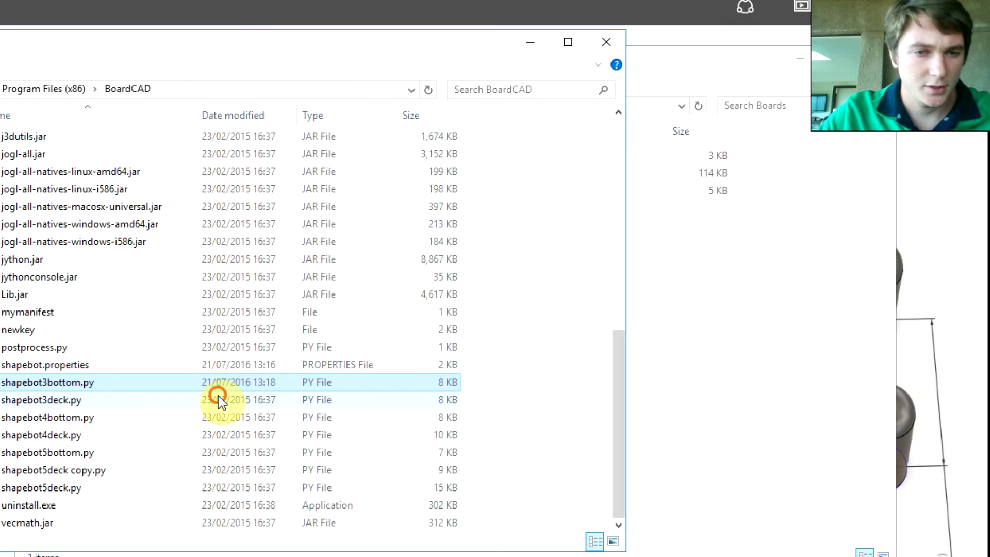
pyautogui.rightClick(96, 400)
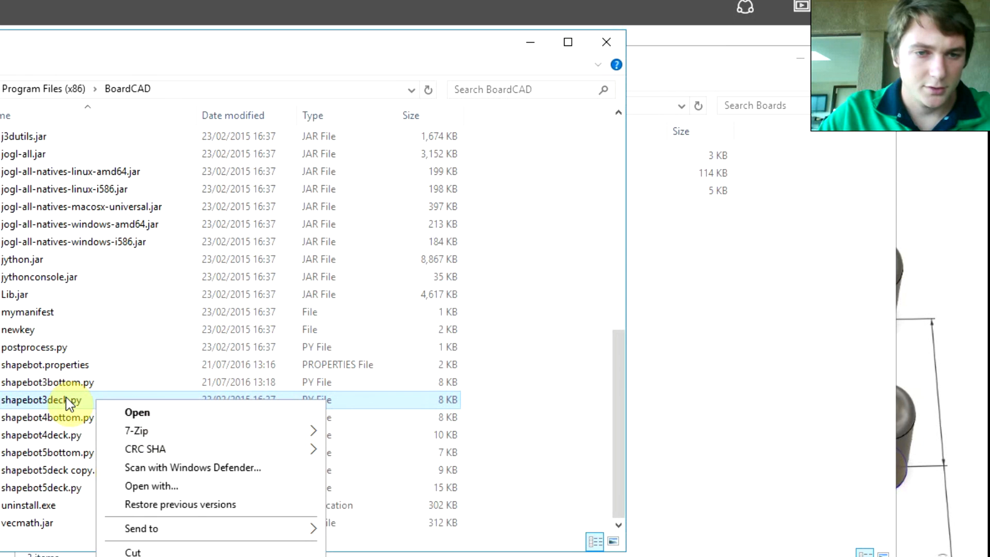
pyautogui.click(155, 412)
# Uncomment the STLCutter(), cutter.init(machine.toolName) and cutter.scale(1.0,1.0,1.0) lines in the deck script.
pyautogui.click(376, 203)
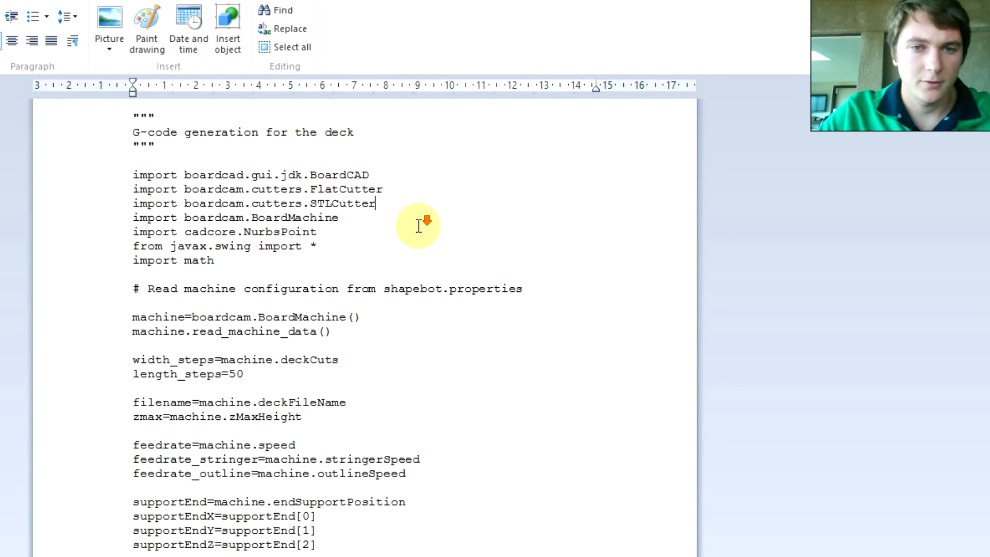
pyautogui.scroll(-7, 433, 443)
pyautogui.click(140, 474)
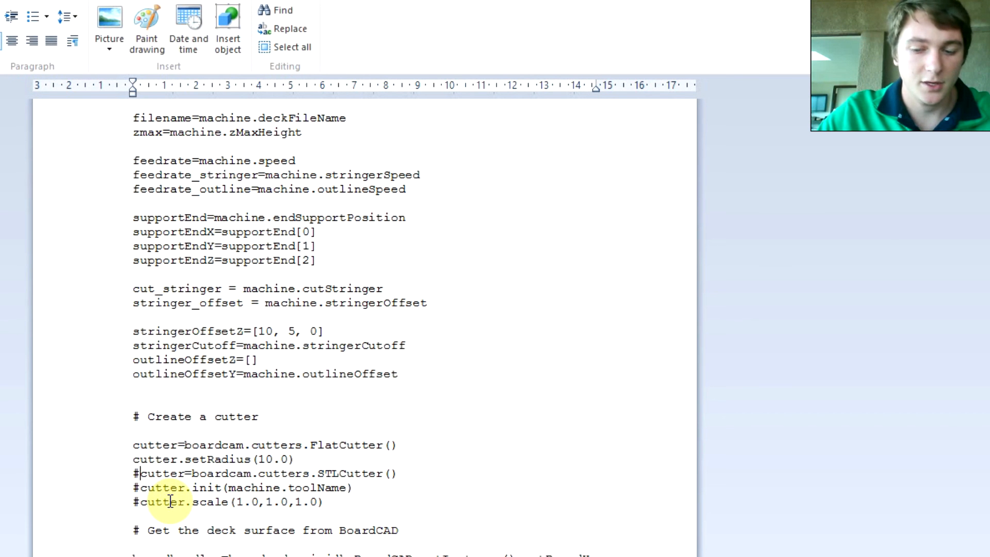
pyautogui.press('BackSpace')
pyautogui.press('BackSpace')
pyautogui.press('Down')
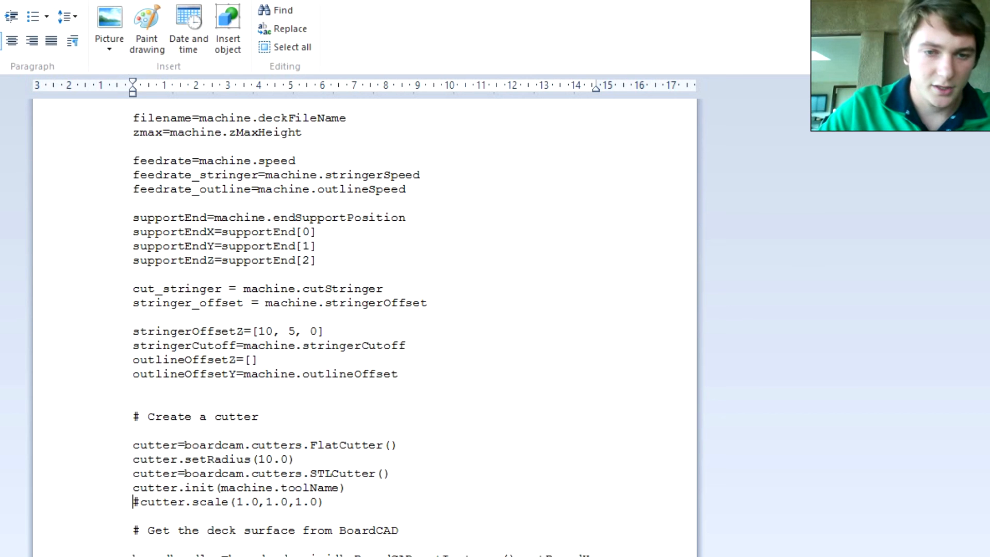
pyautogui.press('BackSpace')
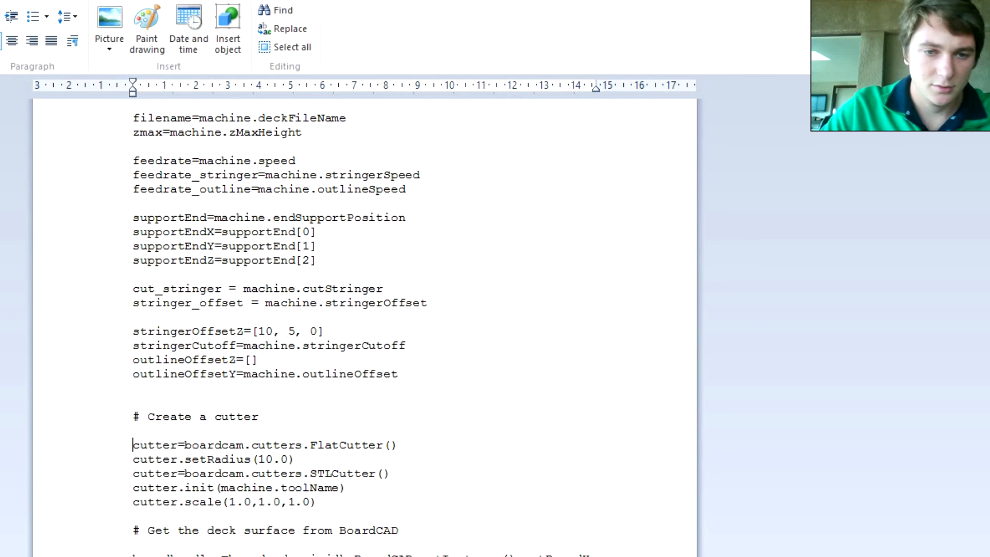
# Comment out the FlatCutter() and cutter.setRadius(10.0) lines in the deck script and check the cutter block.
pyautogui.write('#')
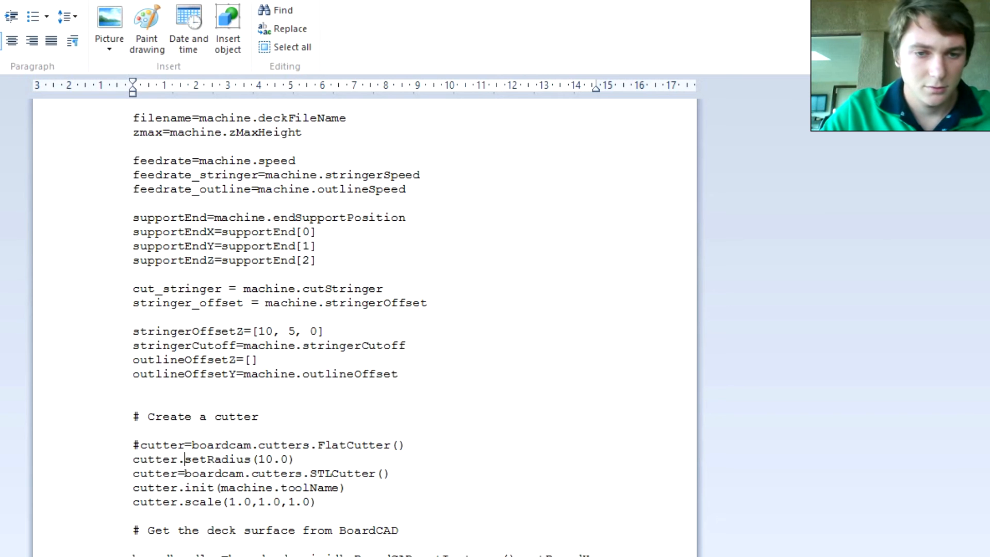
pyautogui.write('#')
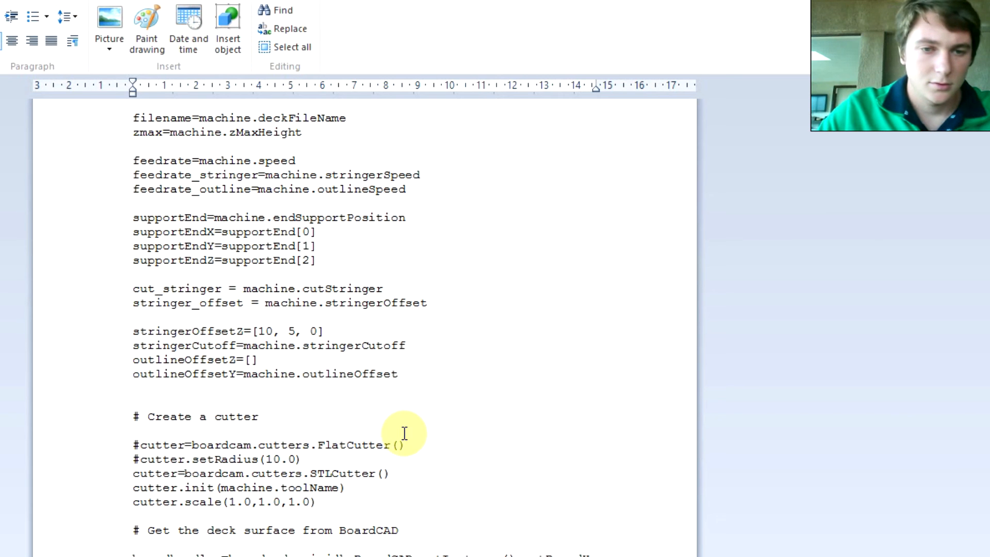
pyautogui.moveTo(126, 444); pyautogui.dragTo(199, 458)
pyautogui.click(258, 475)
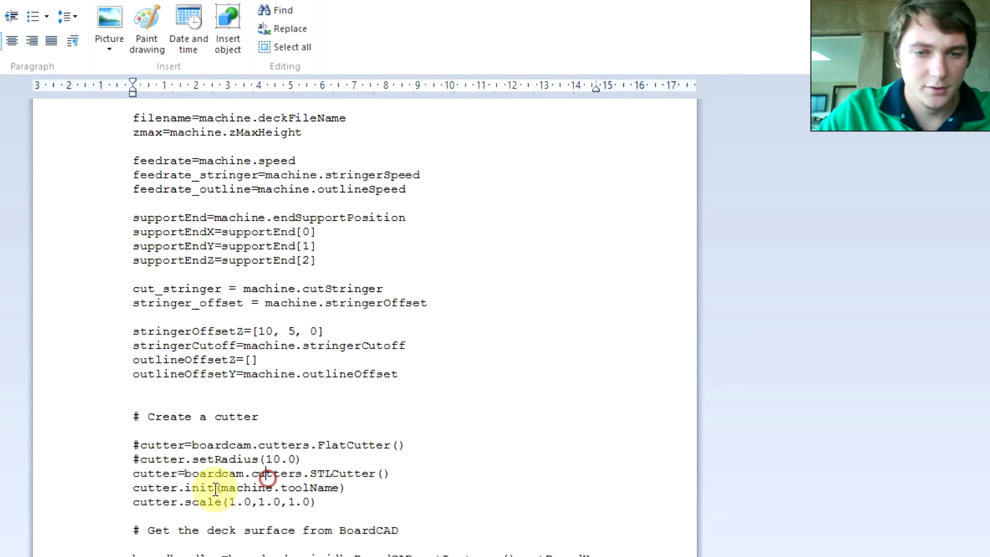
pyautogui.moveTo(133, 488); pyautogui.dragTo(325, 489)
pyautogui.click(347, 495)
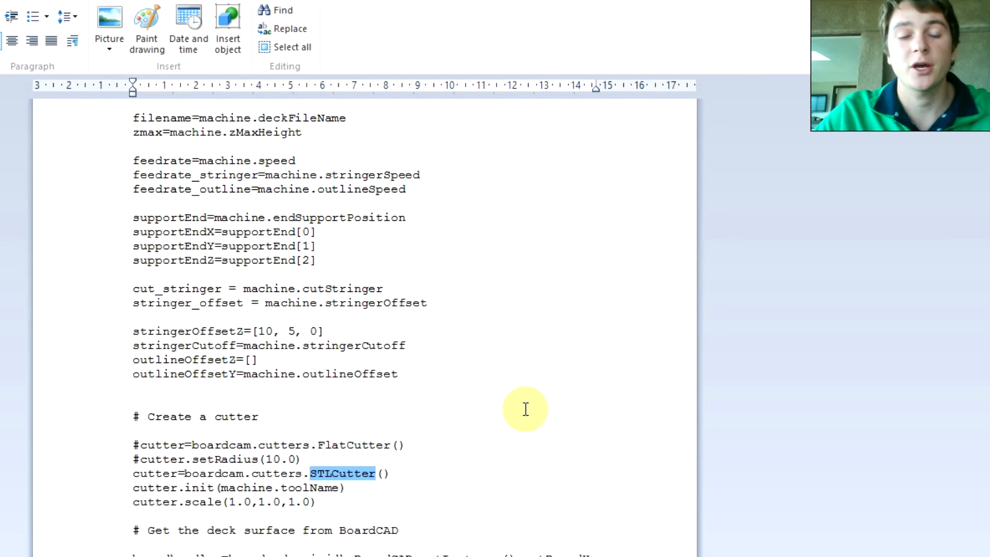
# Remove the values 10 and 5 from the deck script's stringerOffsetZ list so that it contains only 0.
pyautogui.click(460, 469)
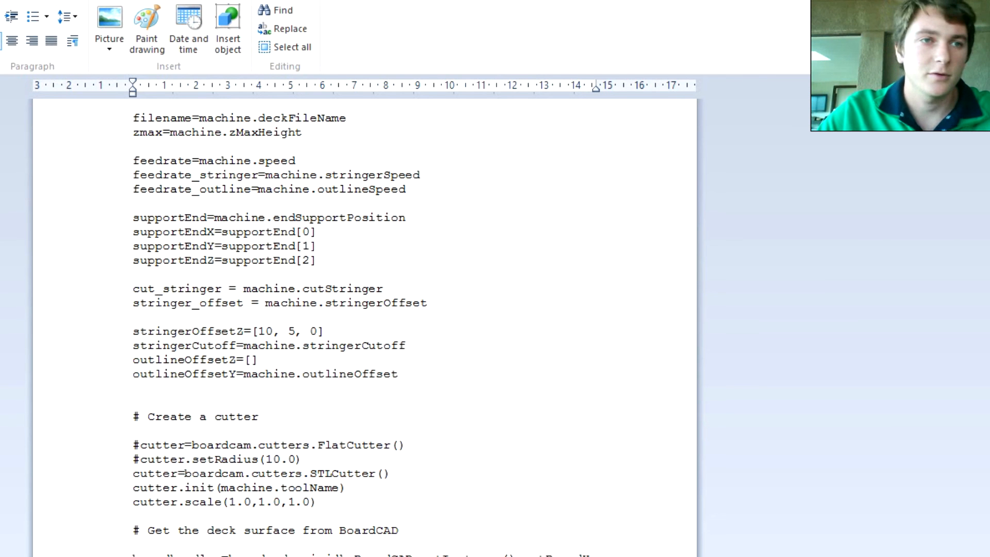
pyautogui.click(308, 335)
pyautogui.moveTo(308, 335); pyautogui.dragTo(258, 333)
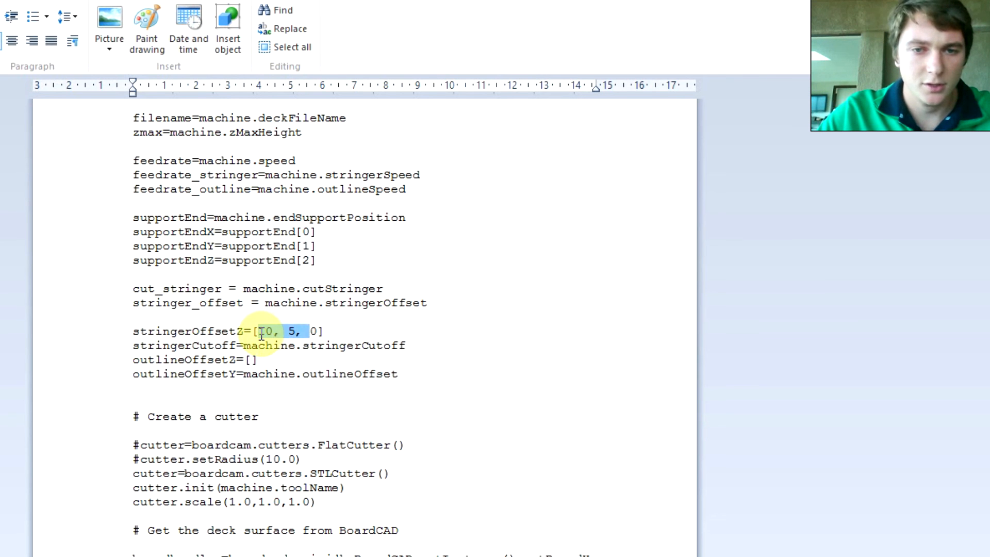
pyautogui.press('BackSpace')
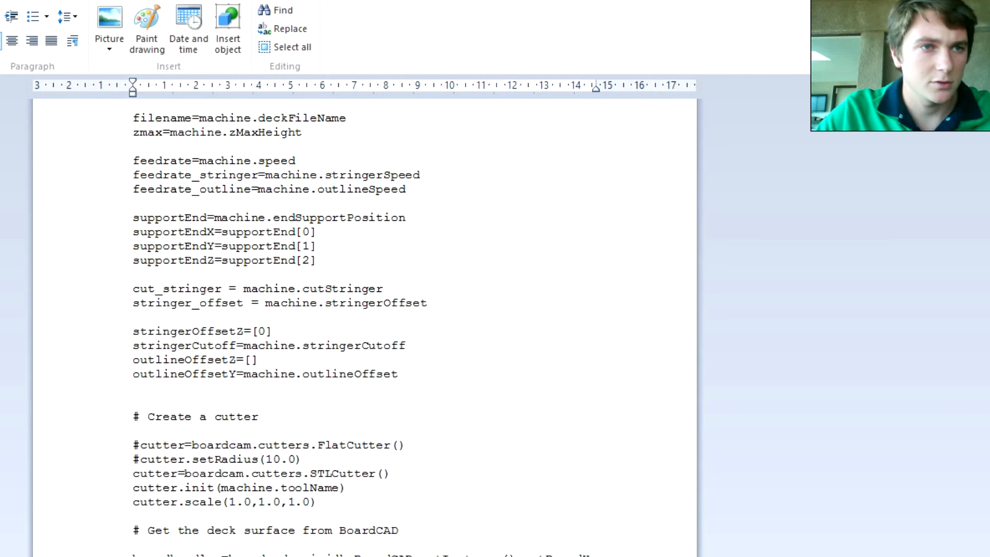
pyautogui.scroll(-5, 322, 152)
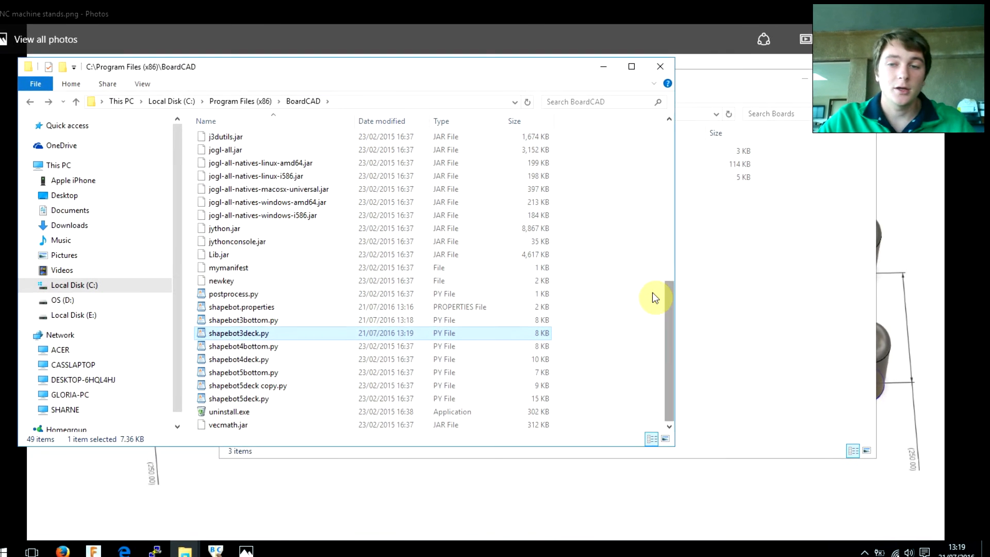
# Minimize the BoardCAD folder, the Boards folder and the photo viewer, and switch to BoardCAD with SCHIPHIFLAT.brd.
pyautogui.moveTo(672, 298); pyautogui.dragTo(691, 178)
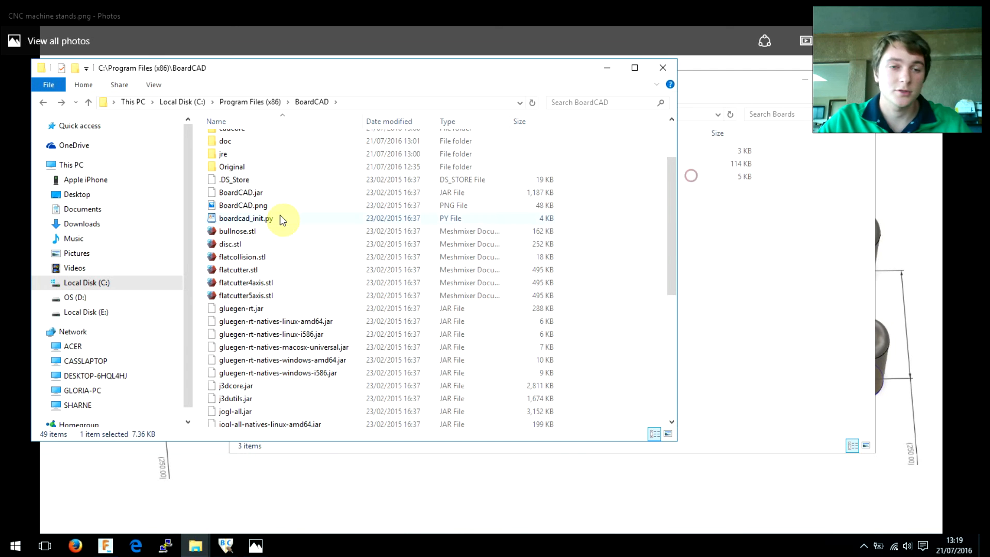
pyautogui.click(604, 66)
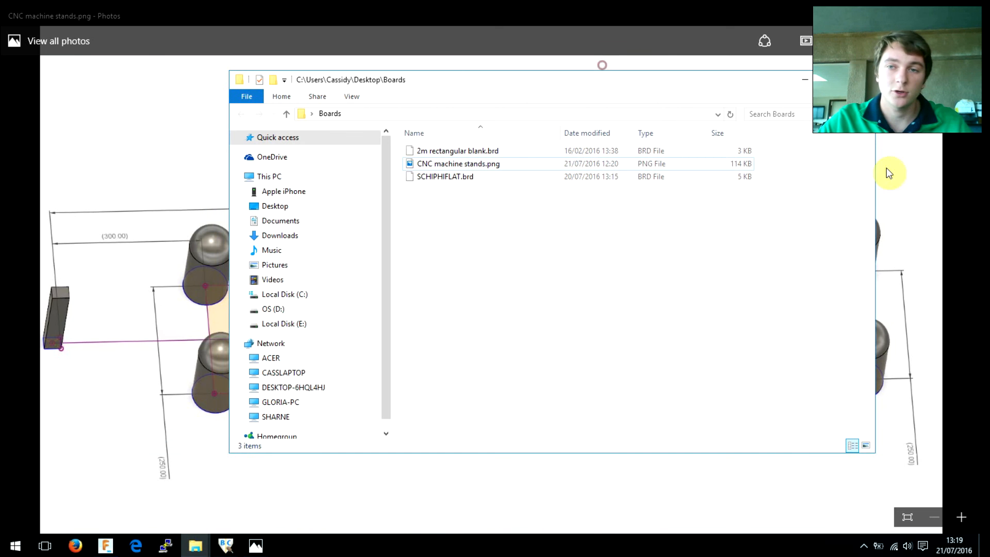
pyautogui.click(801, 80)
pyautogui.click(900, 17)
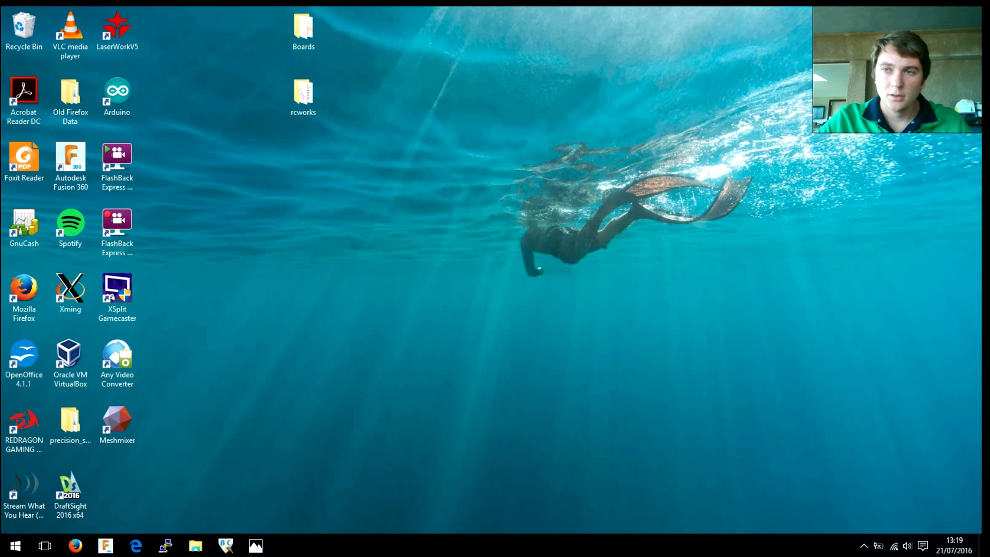
pyautogui.click(227, 547)
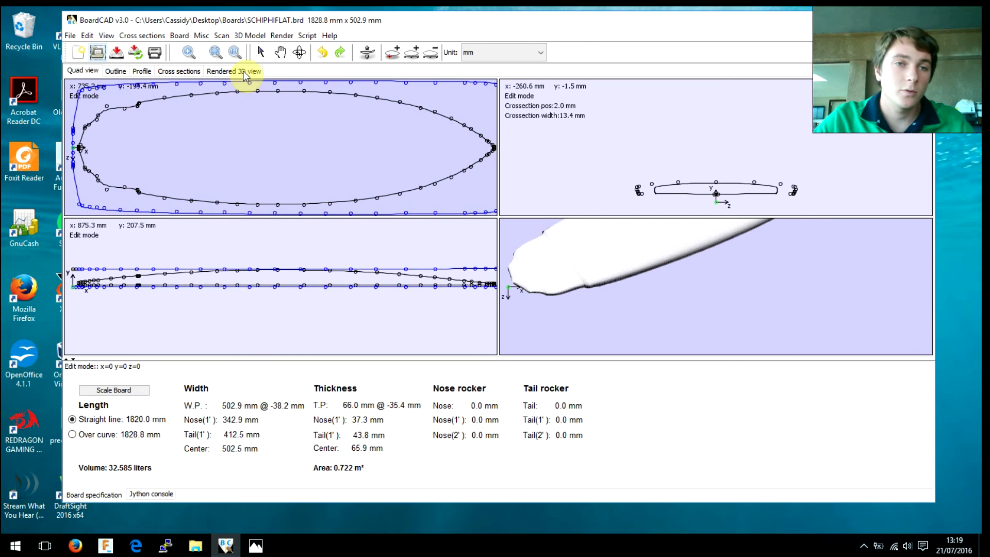
pyautogui.click(261, 36)
pyautogui.moveTo(282, 35)
pyautogui.moveTo(249, 35)
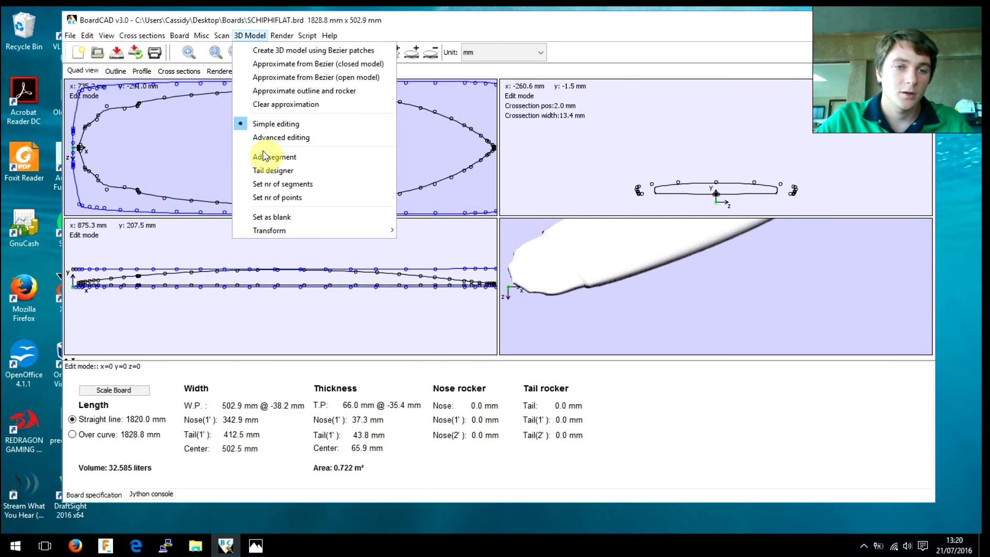
pyautogui.moveTo(275, 233)
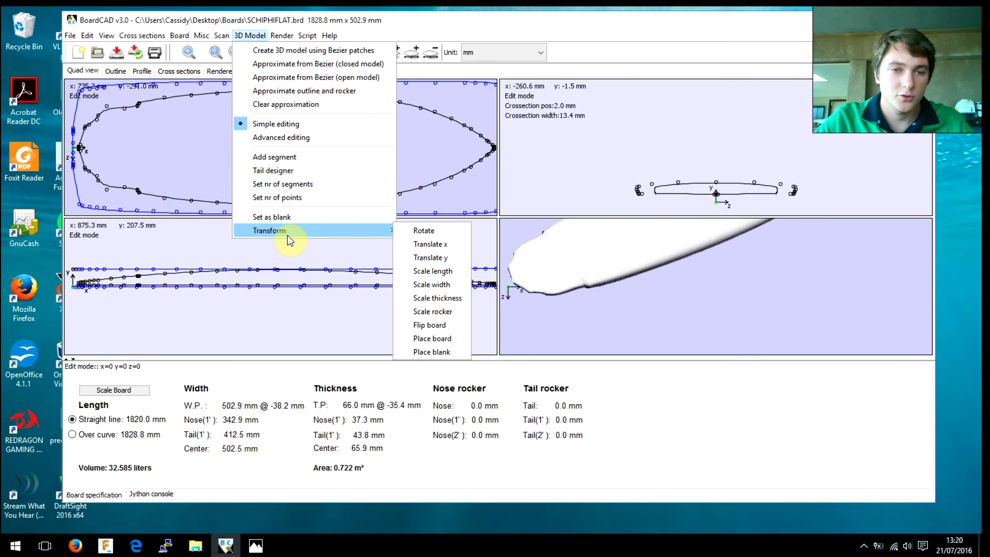
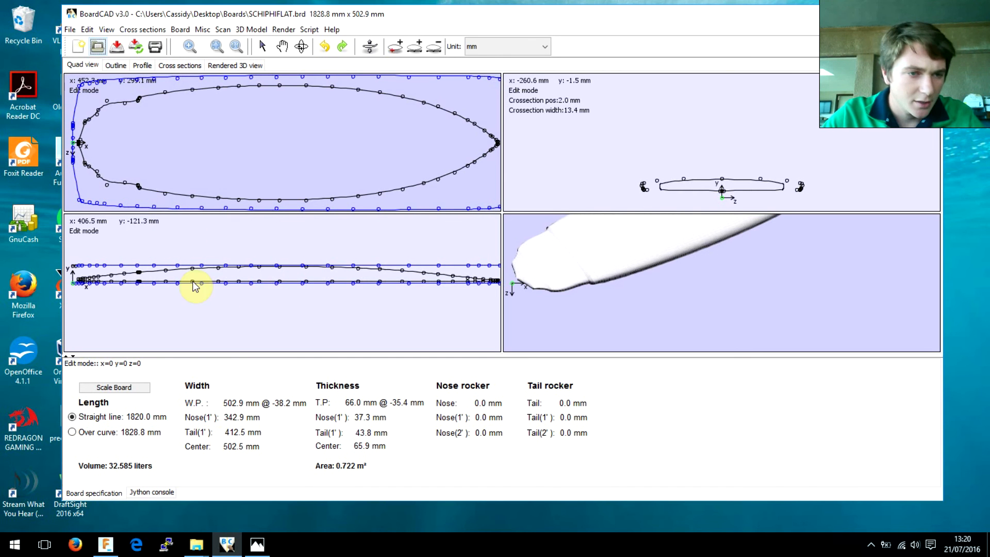
# Examine in the side profile how the board sits inside the blank from tail to nose.
pyautogui.scroll(2, 261, 284)
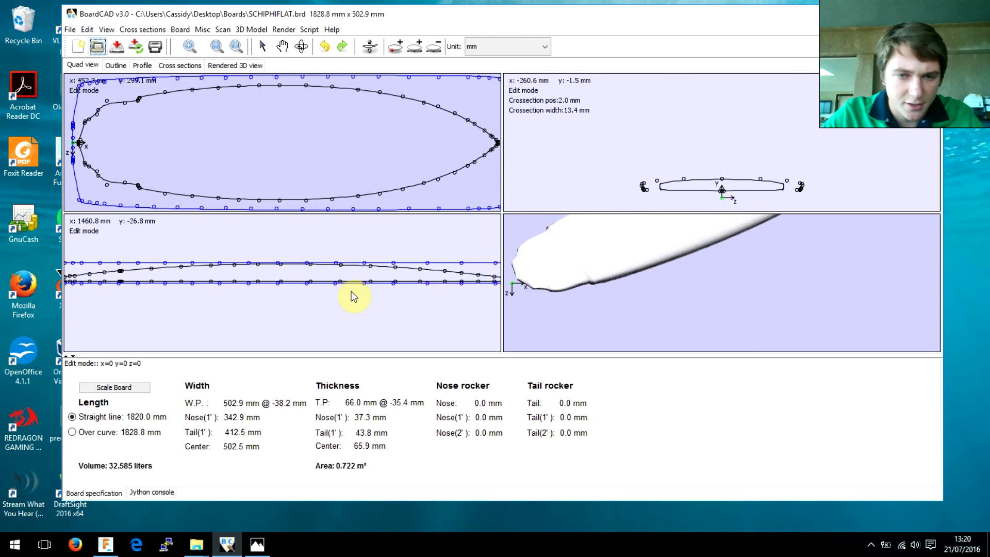
pyautogui.scroll(3, 143, 283)
pyautogui.click(92, 287)
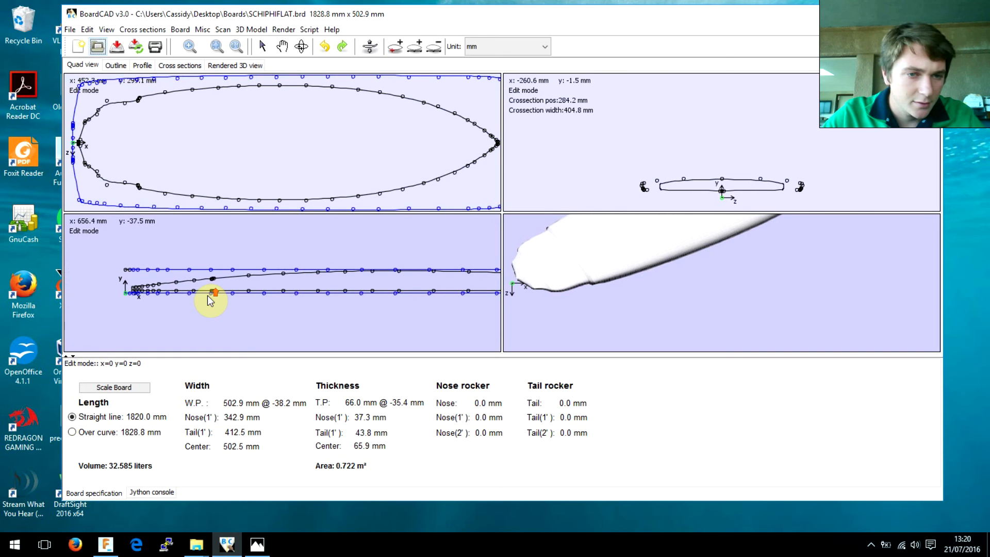
pyautogui.scroll(2, 122, 296)
pyautogui.moveTo(119, 305); pyautogui.dragTo(127, 304, button='middle')
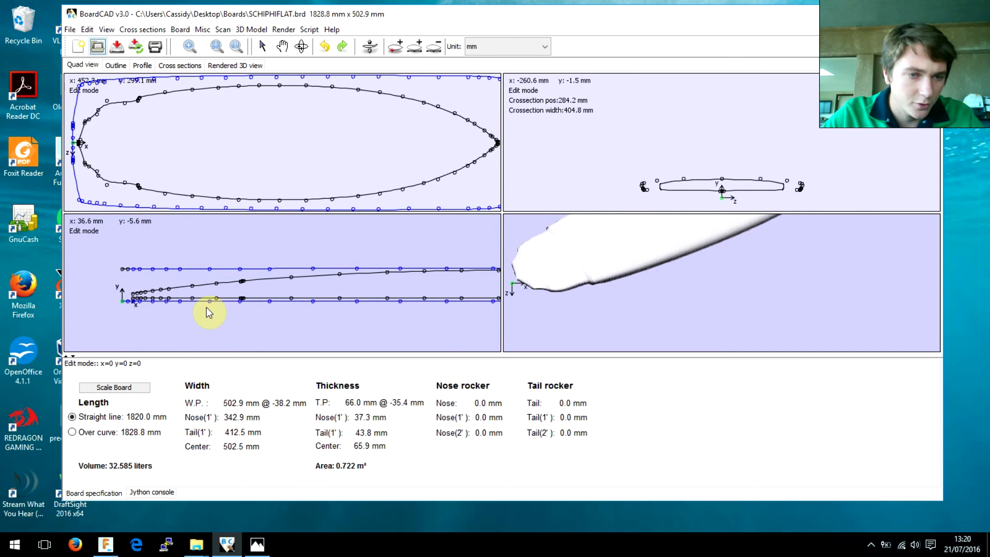
pyautogui.moveTo(445, 320); pyautogui.dragTo(279, 308, button='middle')
pyautogui.scroll(-2, 280, 309)
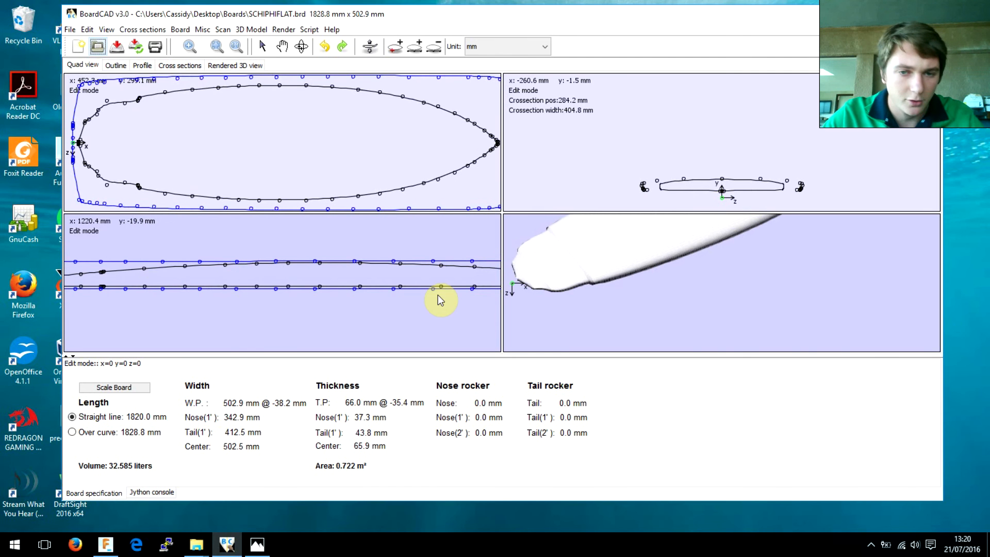
pyautogui.scroll(-2, 352, 285)
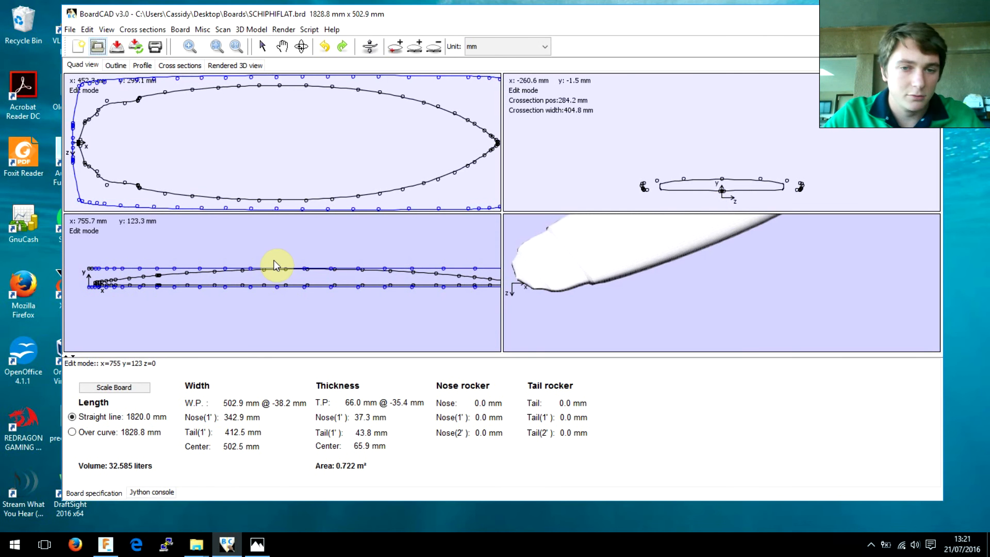
pyautogui.scroll(-1, 307, 280)
pyautogui.scroll(2, 307, 280)
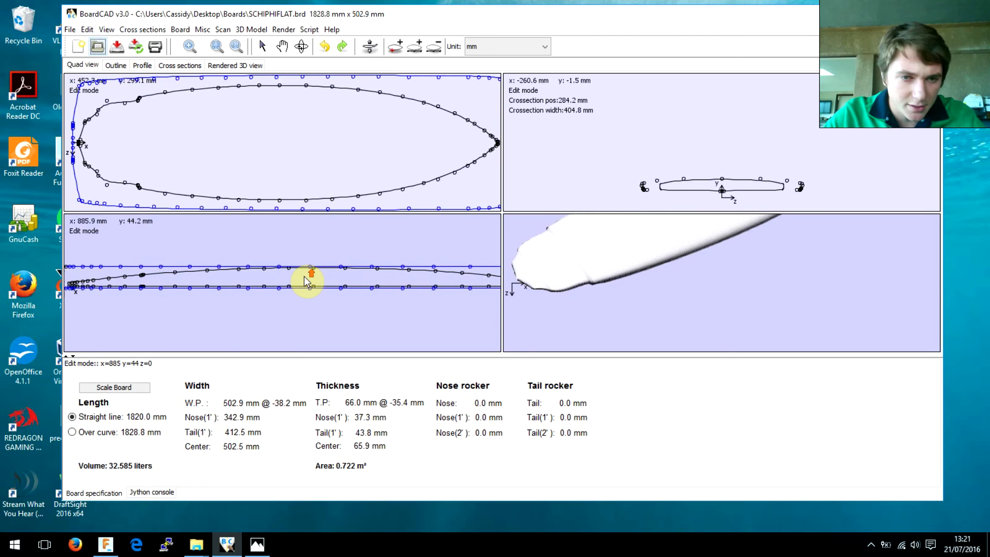
# Start the Nurbs to Gcode deck export into the Boards folder and enter deck as the base file name.
pyautogui.click(72, 29)
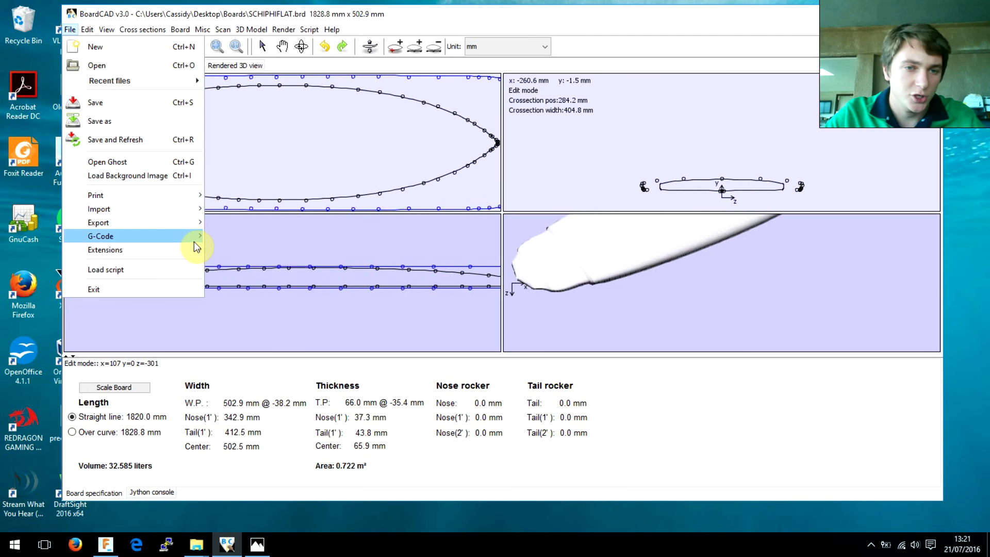
pyautogui.moveTo(175, 235)
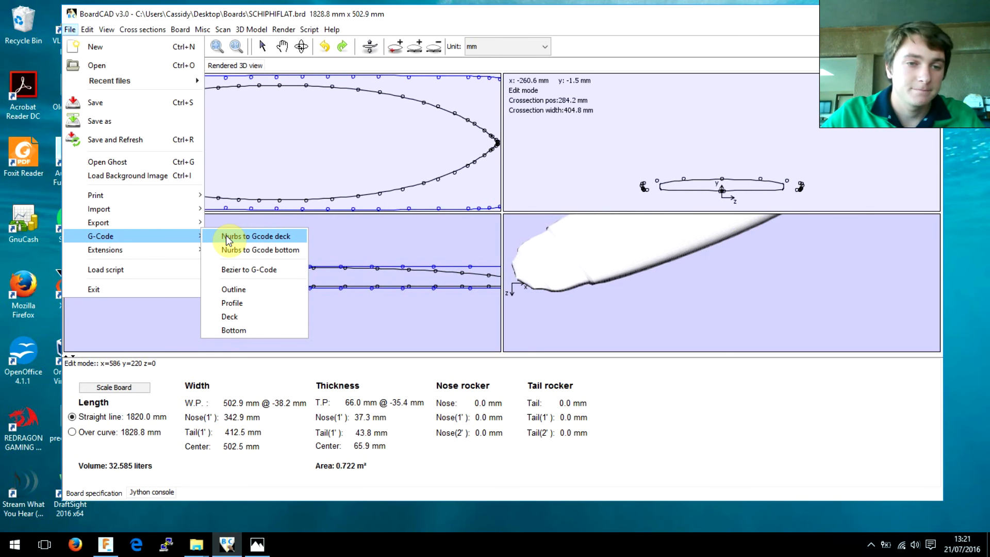
pyautogui.click(226, 235)
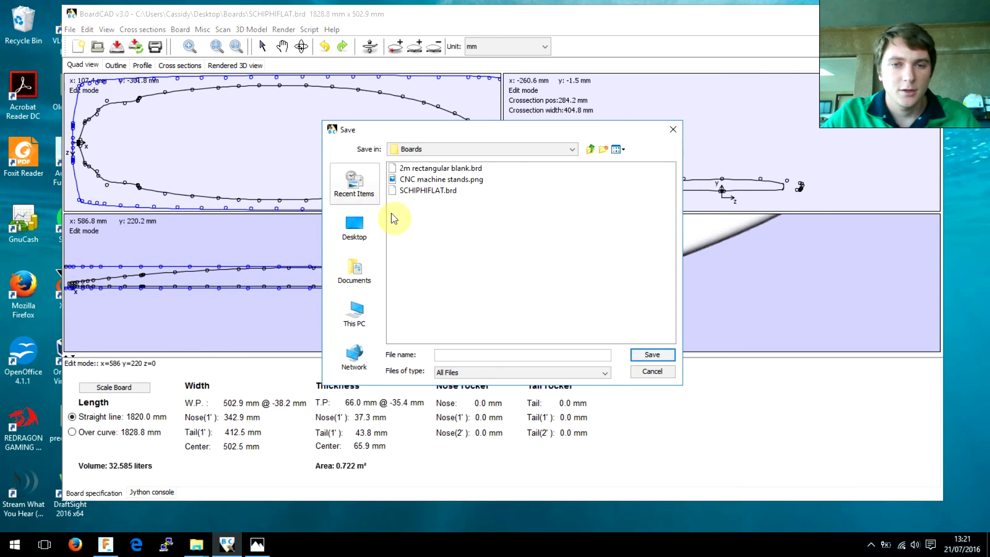
pyautogui.click(433, 215)
pyautogui.click(457, 354)
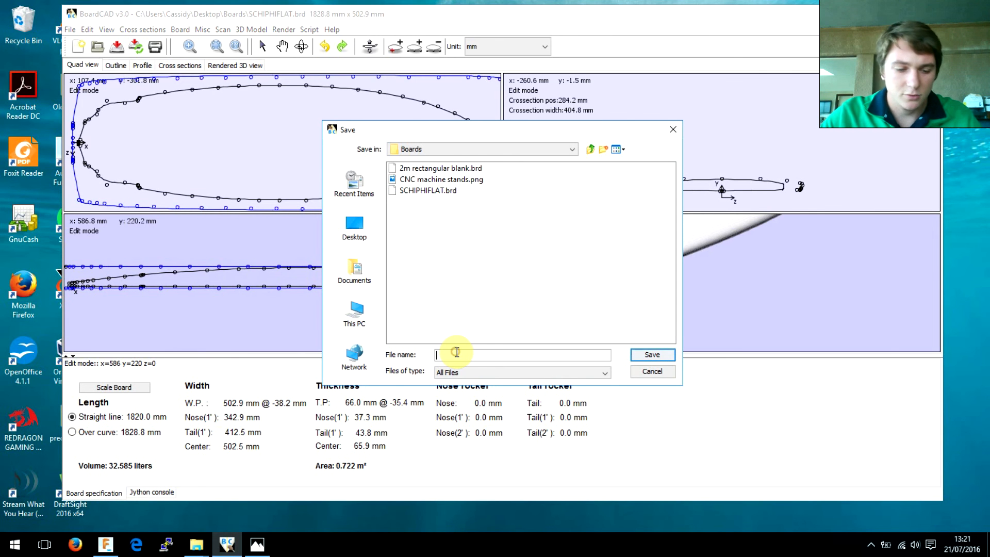
pyautogui.write('deck.')
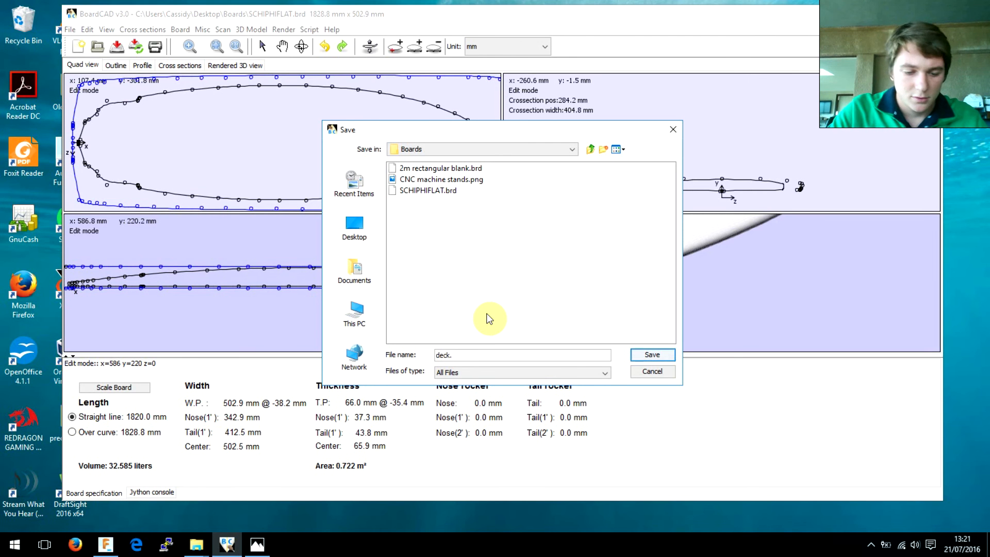
pyautogui.write('txt')
pyautogui.press('BackSpace')
pyautogui.press('BackSpace')
pyautogui.press('BackSpace')
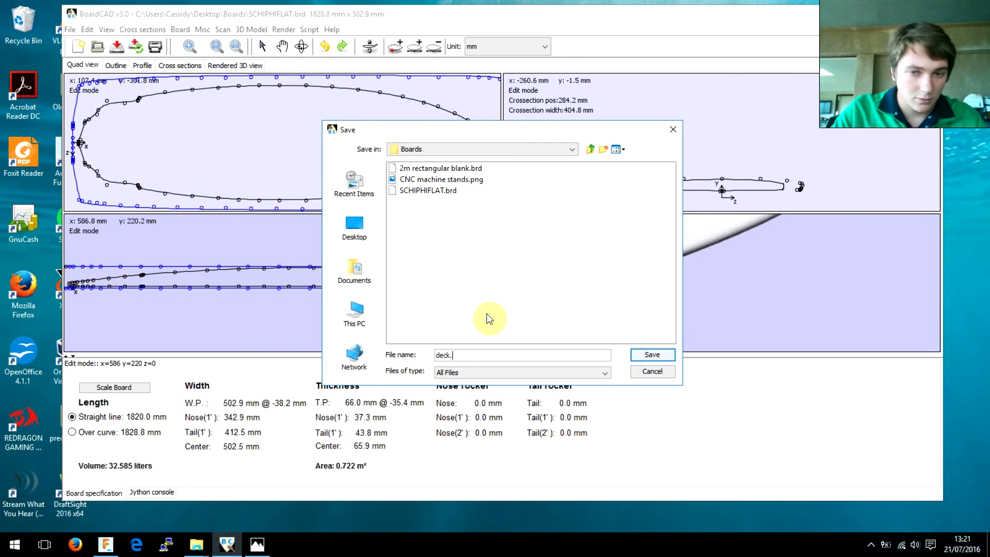
pyautogui.write('cn')
pyautogui.press('BackSpace')
pyautogui.press('BackSpace')
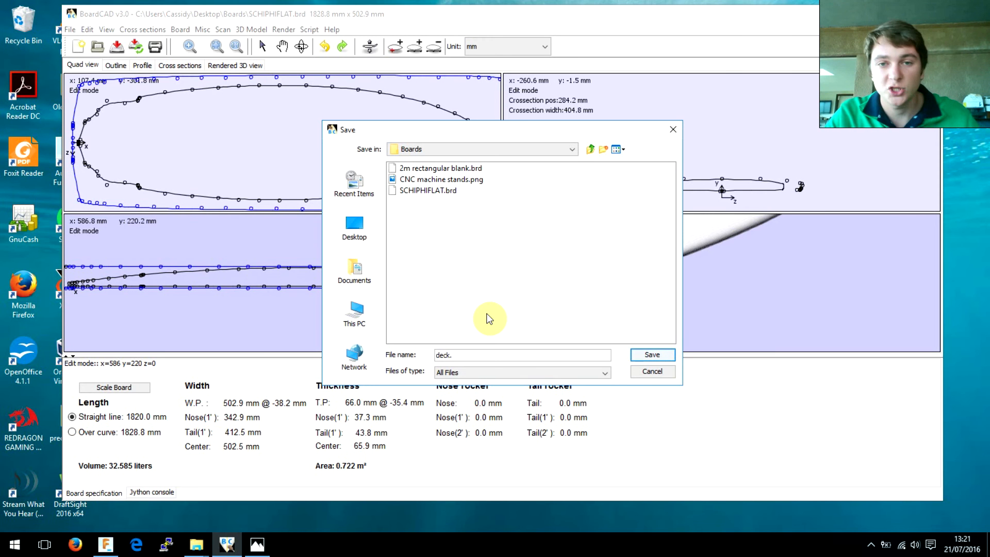
# Complete the file name as deck.nc and generate the deck G-code.
pyautogui.write('nc')
pyautogui.press('Return')
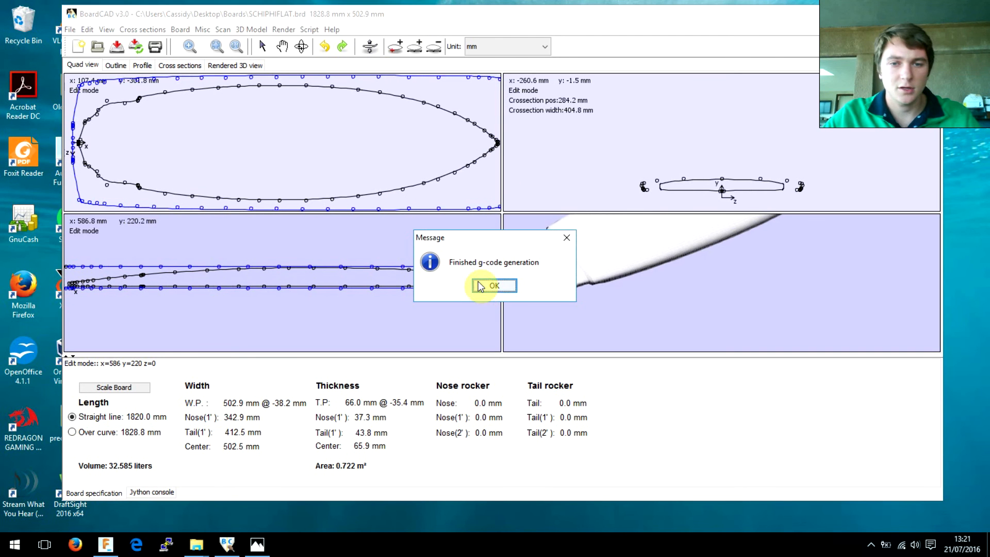
pyautogui.click(479, 285)
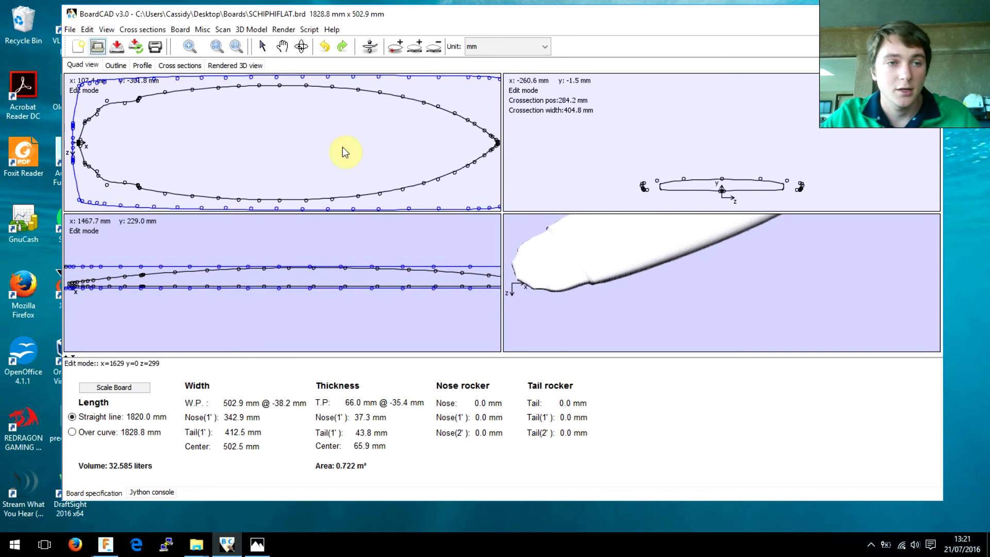
# Display the deck toolpath and examine its passes against the board and blank in the side profile.
pyautogui.rightClick(292, 126)
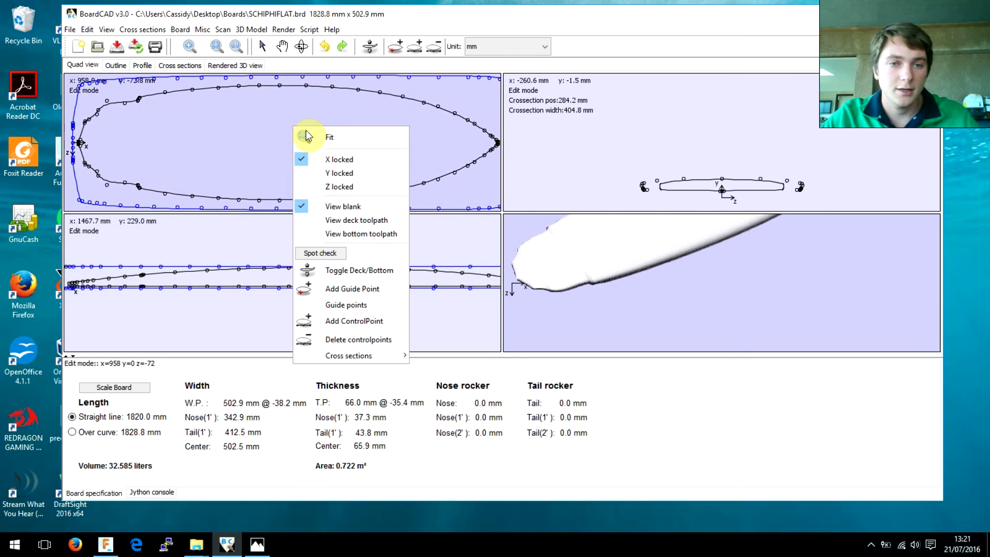
pyautogui.click(365, 220)
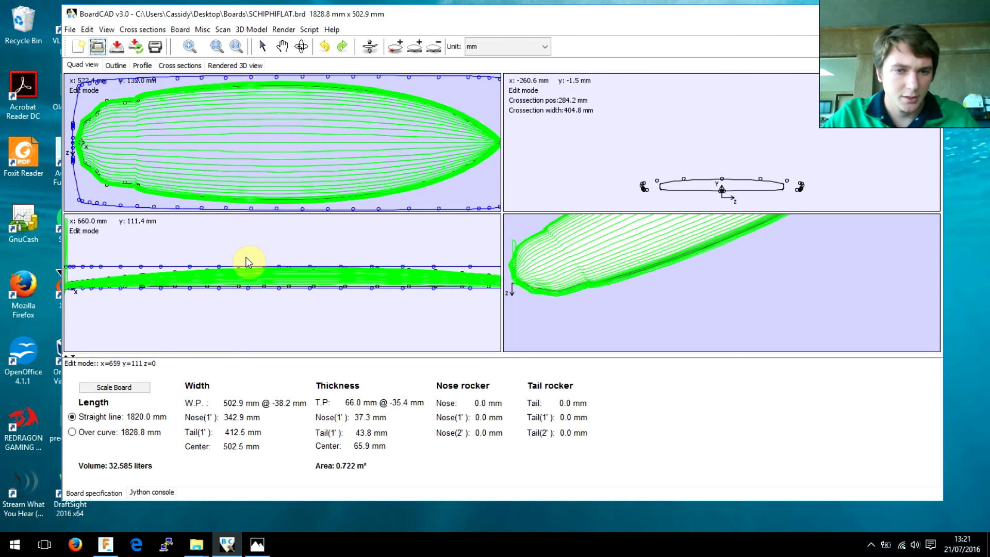
pyautogui.moveTo(247, 257); pyautogui.dragTo(335, 305)
pyautogui.moveTo(259, 249); pyautogui.dragTo(372, 278, button='right')
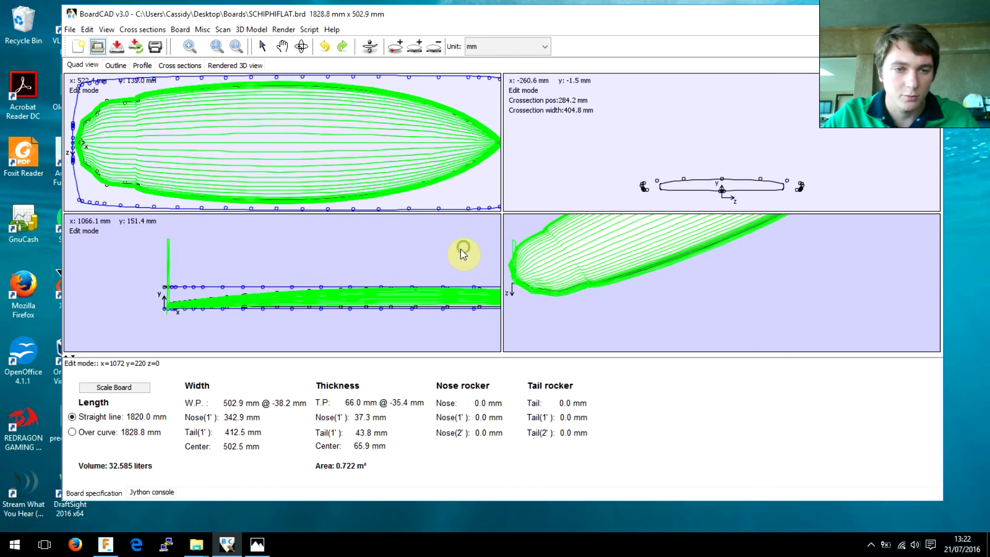
pyautogui.moveTo(460, 248); pyautogui.dragTo(336, 235, button='right')
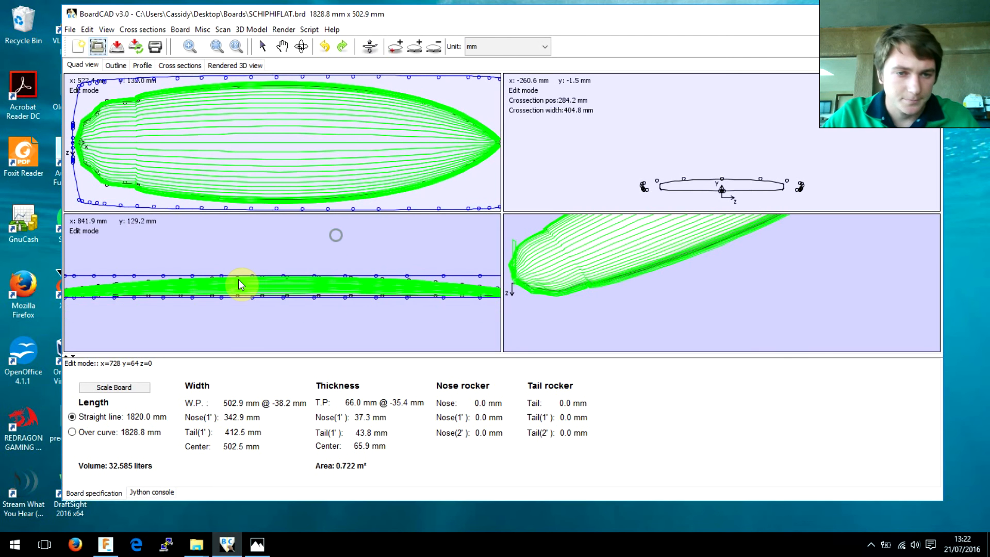
pyautogui.scroll(3, 239, 281)
pyautogui.scroll(10, 239, 280)
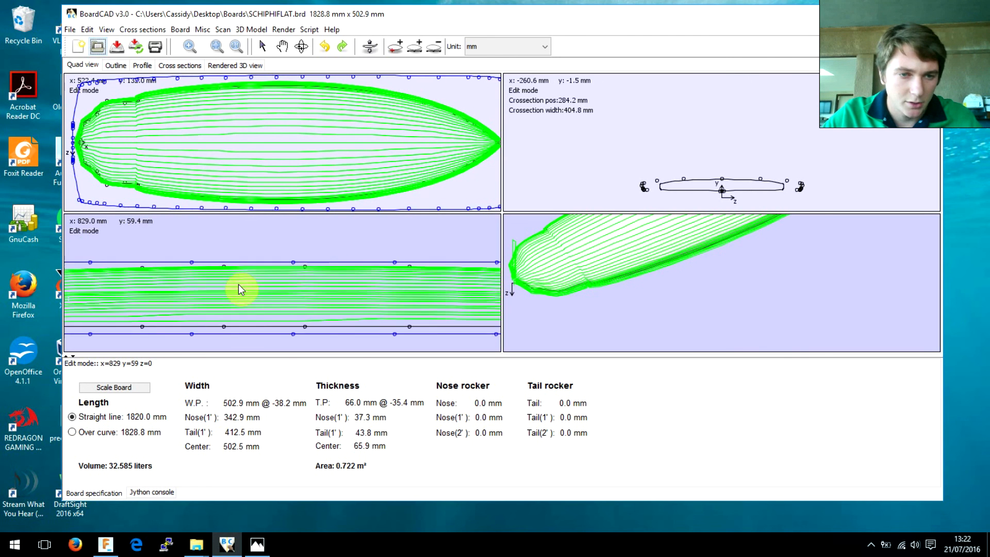
pyautogui.scroll(5, 122, 124)
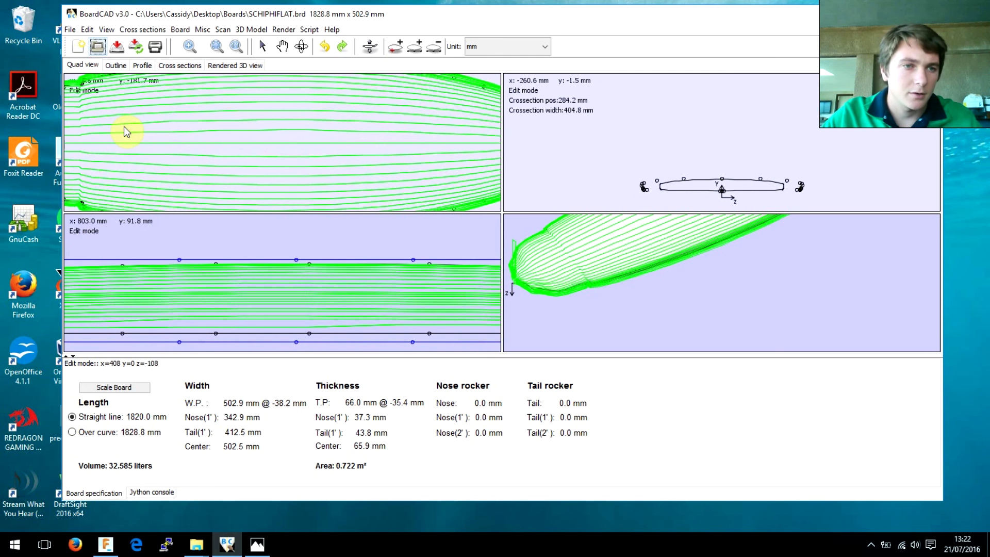
# Examine the deck toolpath in the outline view around the tail and the steps in the outline on both sides.
pyautogui.moveTo(265, 168); pyautogui.dragTo(308, 175, button='right')
pyautogui.scroll(9, 277, 167)
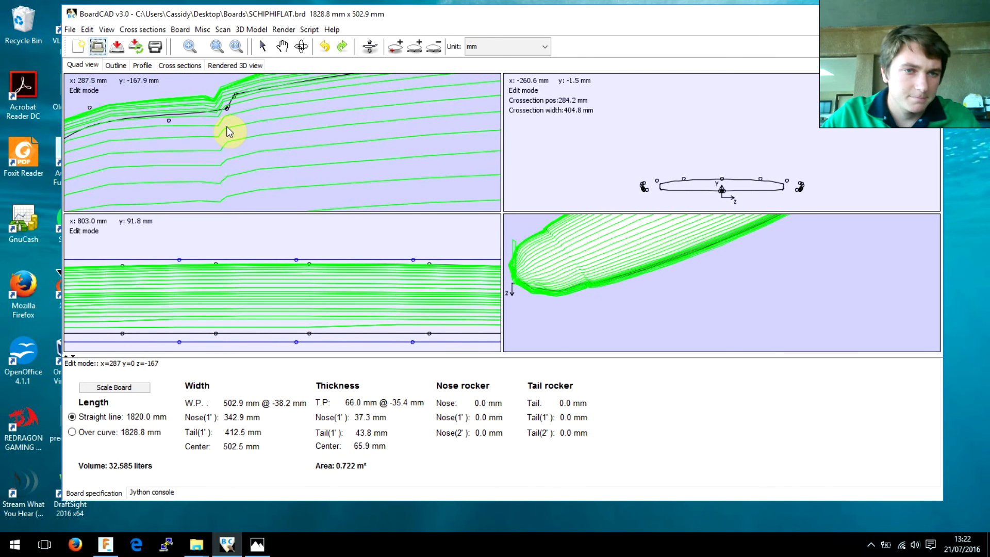
pyautogui.scroll(2, 195, 155)
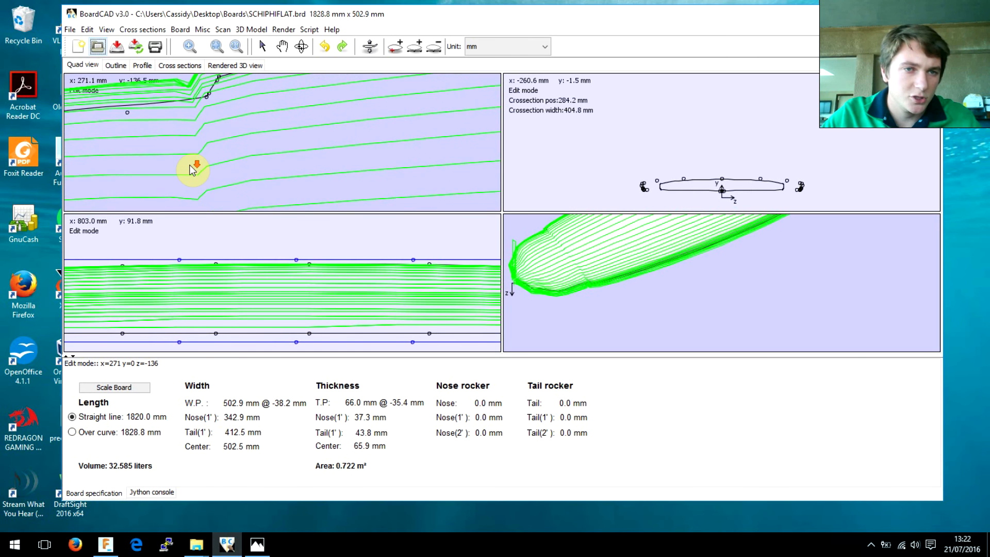
pyautogui.scroll(-3, 190, 165)
pyautogui.moveTo(297, 141); pyautogui.dragTo(291, 96, button='middle')
pyautogui.moveTo(290, 148); pyautogui.dragTo(276, 117, button='middle')
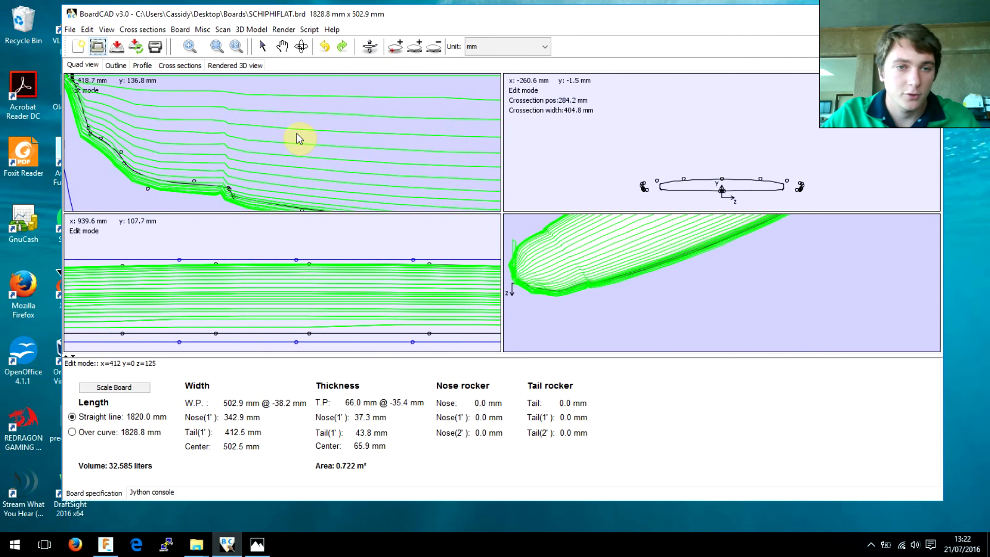
# Show the whole deck toolpath together with the blank in the outline view.
pyautogui.scroll(-5, 296, 132)
pyautogui.scroll(-3, 361, 133)
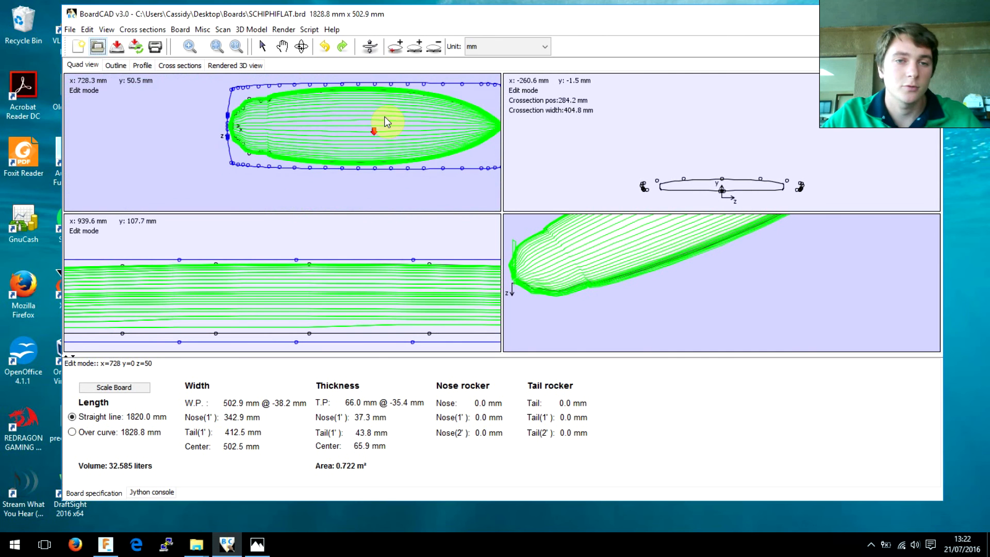
pyautogui.scroll(-2, 354, 126)
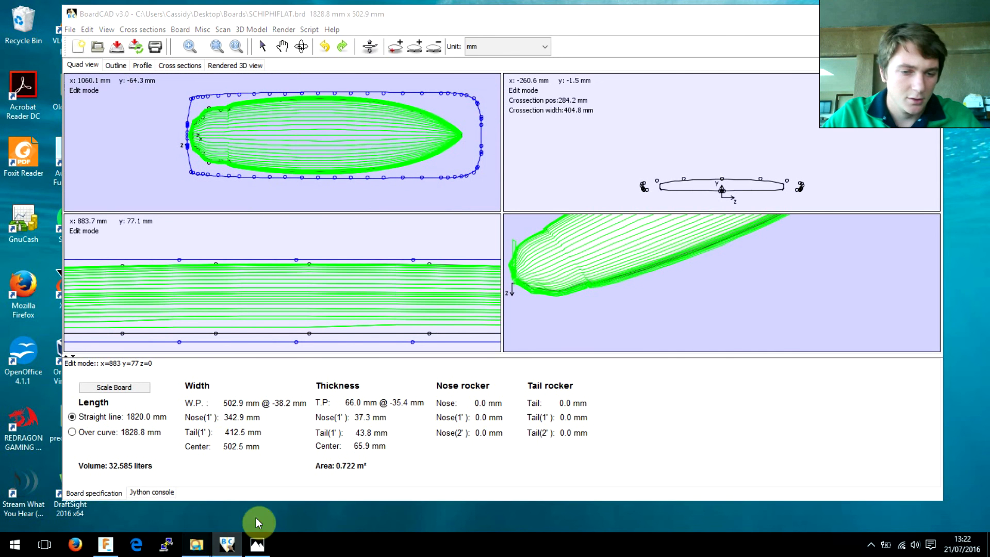
# Open shapebot.properties from the BoardCAD program folder in WordPad and review its cut, speed and cutter settings.
pyautogui.moveTo(196, 545)
pyautogui.click(160, 504)
pyautogui.scroll(-5, 351, 316)
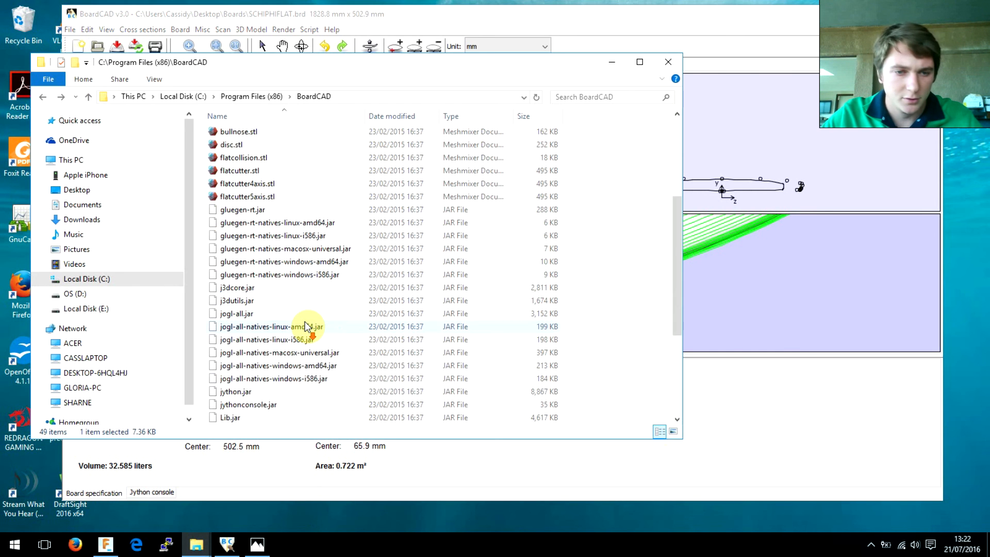
pyautogui.click(278, 367)
pyautogui.doubleClick(278, 367)
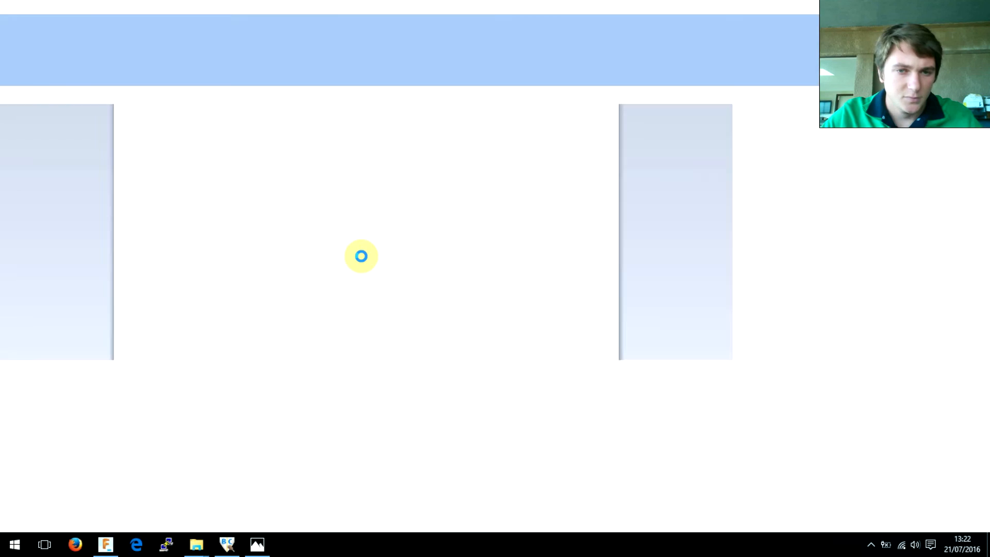
pyautogui.scroll(-2, 447, 355)
pyautogui.scroll(-2, 448, 354)
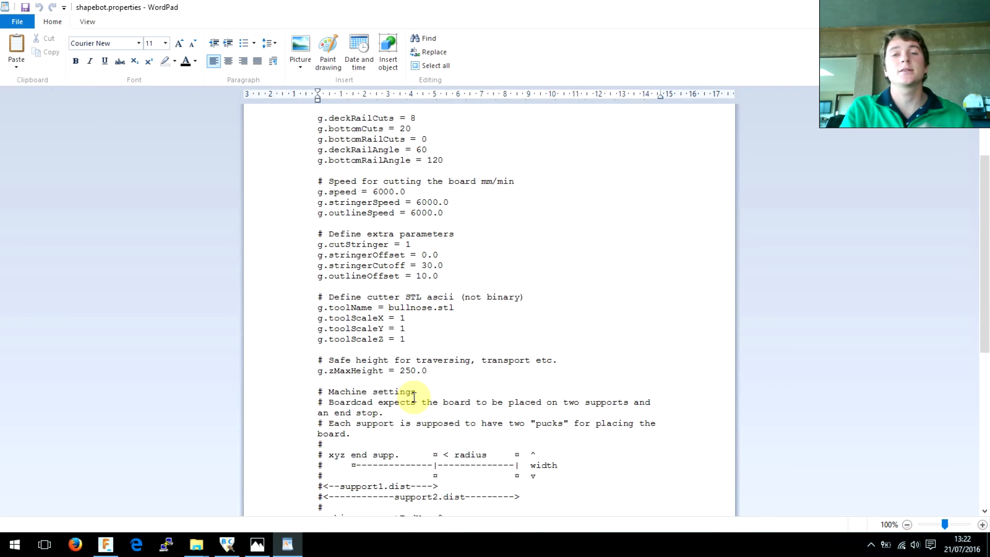
# Try to set g.deckCuts to 25 and save shapebot.properties, and close the file without keeping the change.
pyautogui.click(467, 204)
pyautogui.scroll(3, 454, 206)
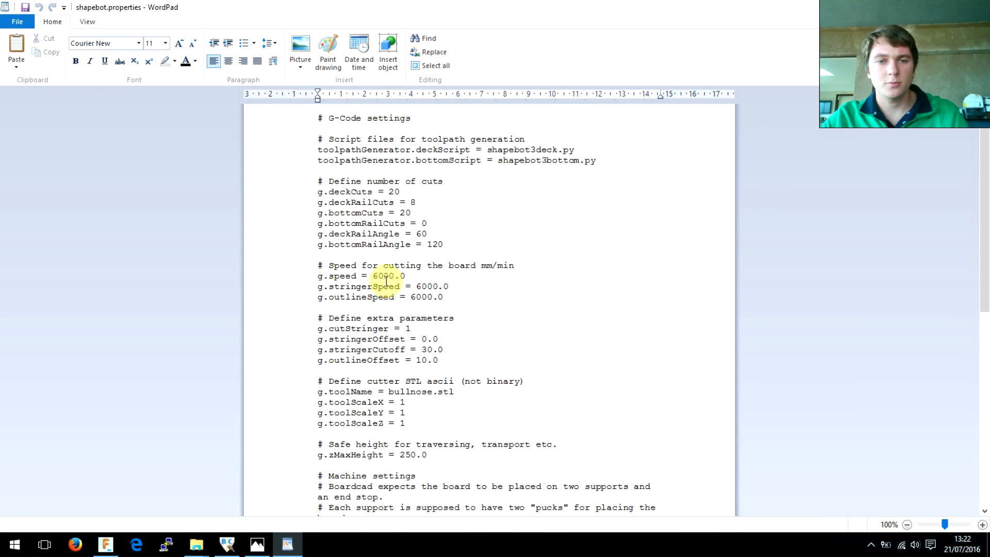
pyautogui.click(400, 192)
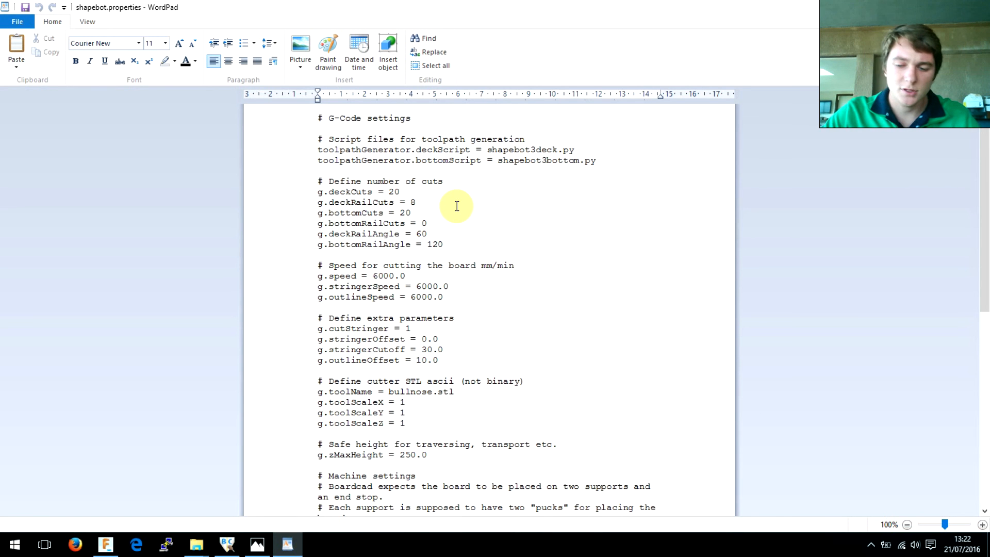
pyautogui.press('BackSpace')
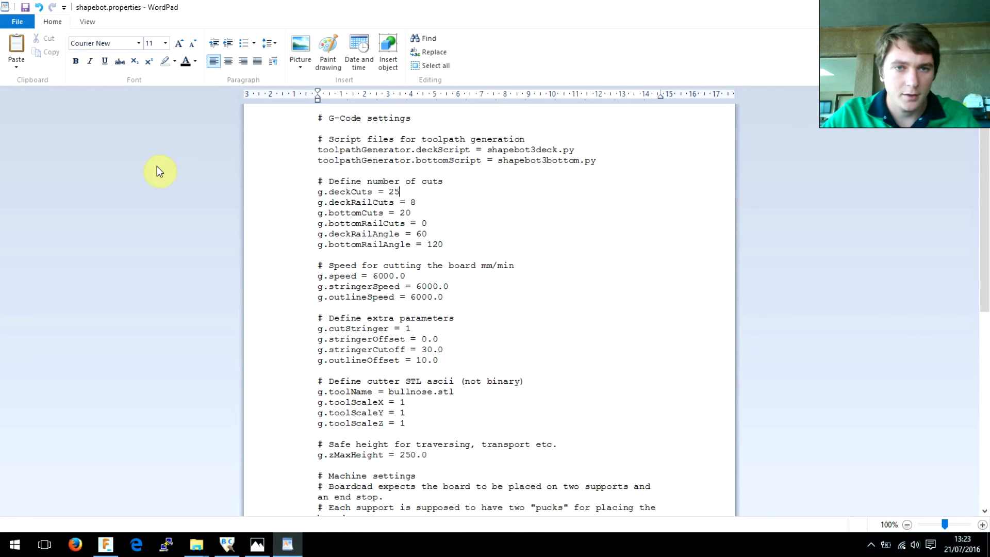
pyautogui.click(25, 7)
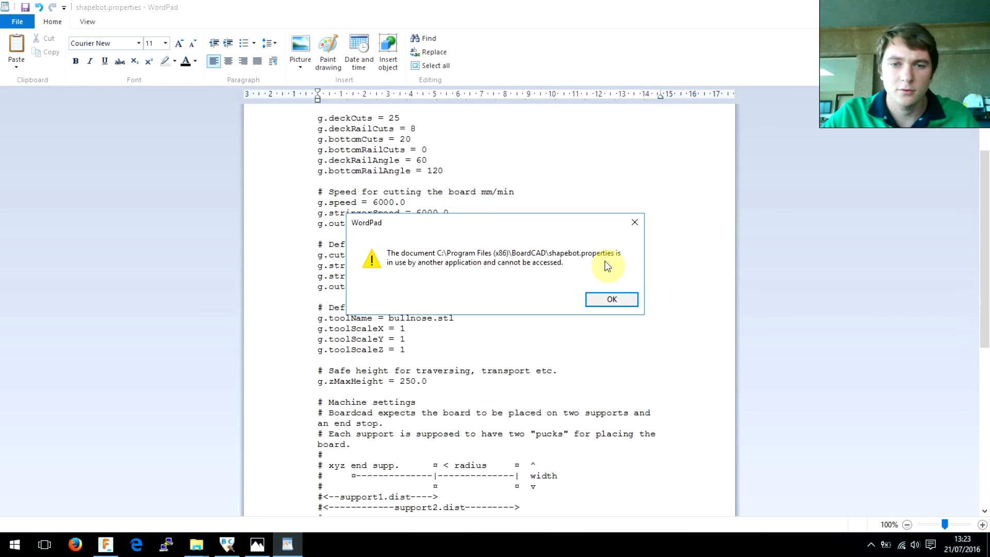
pyautogui.click(602, 302)
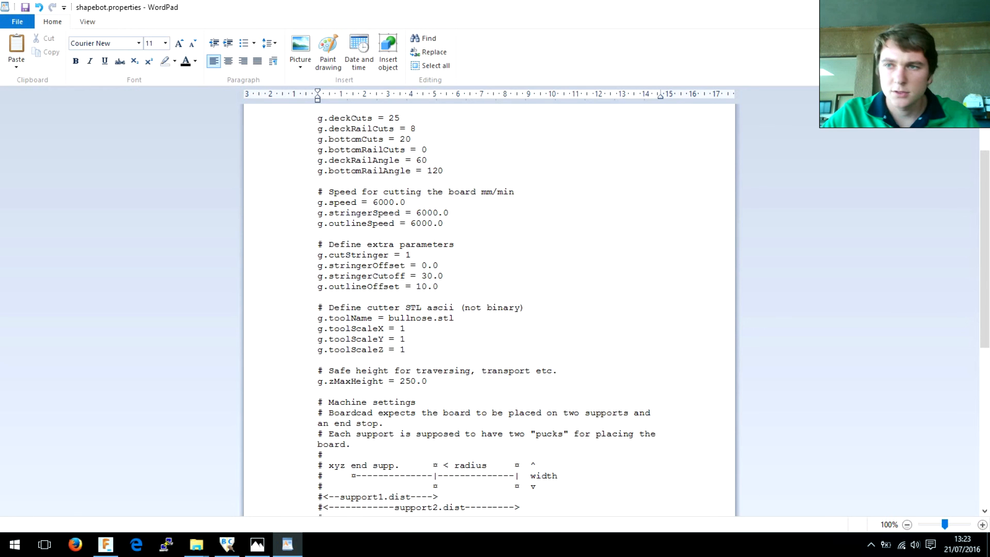
pyautogui.click(978, 8)
pyautogui.click(516, 279)
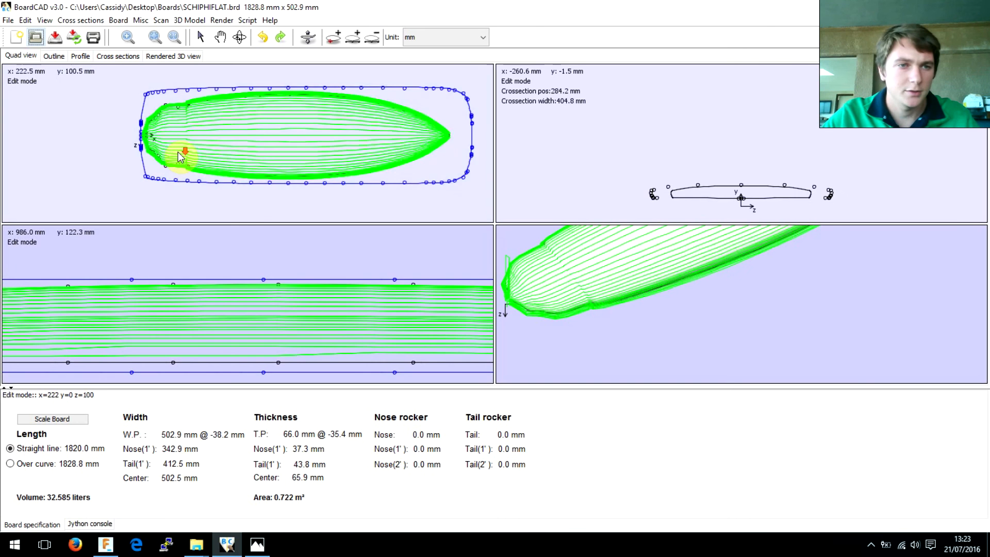
# Set g.deckCuts to 25 in the reopened shapebot.properties file and save it.
pyautogui.scroll(-1, 184, 154)
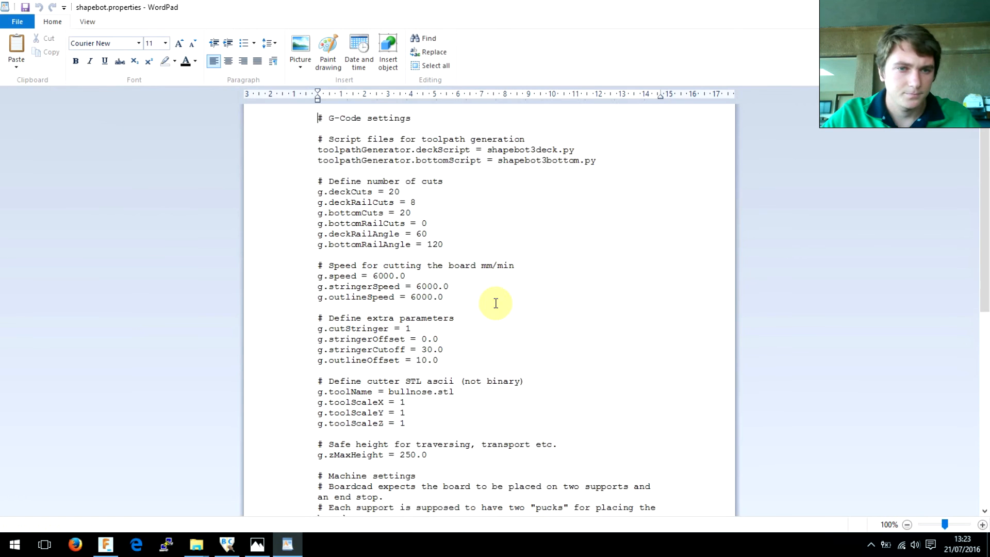
pyautogui.scroll(-7, 448, 333)
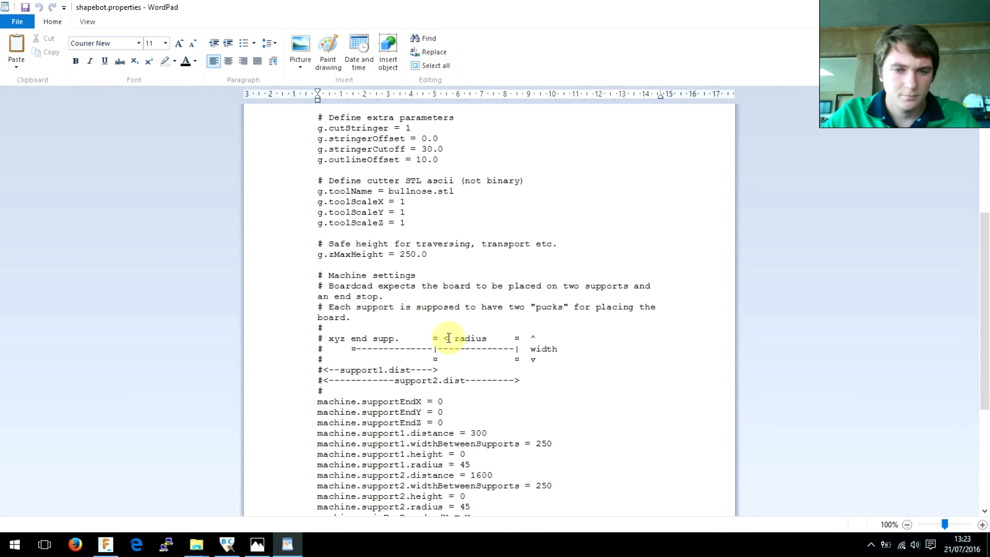
pyautogui.scroll(7, 80, 77)
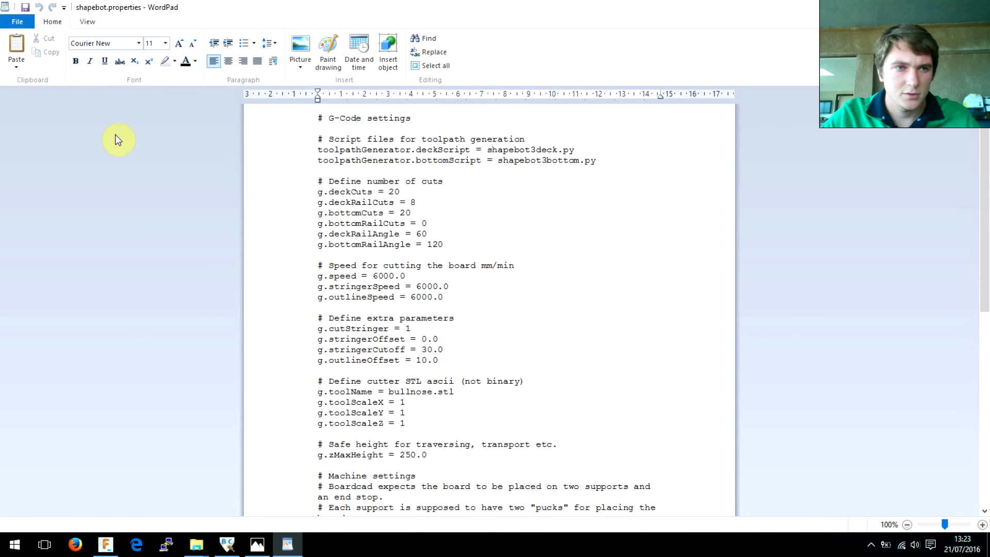
pyautogui.scroll(-5, 496, 250)
pyautogui.scroll(3, 480, 279)
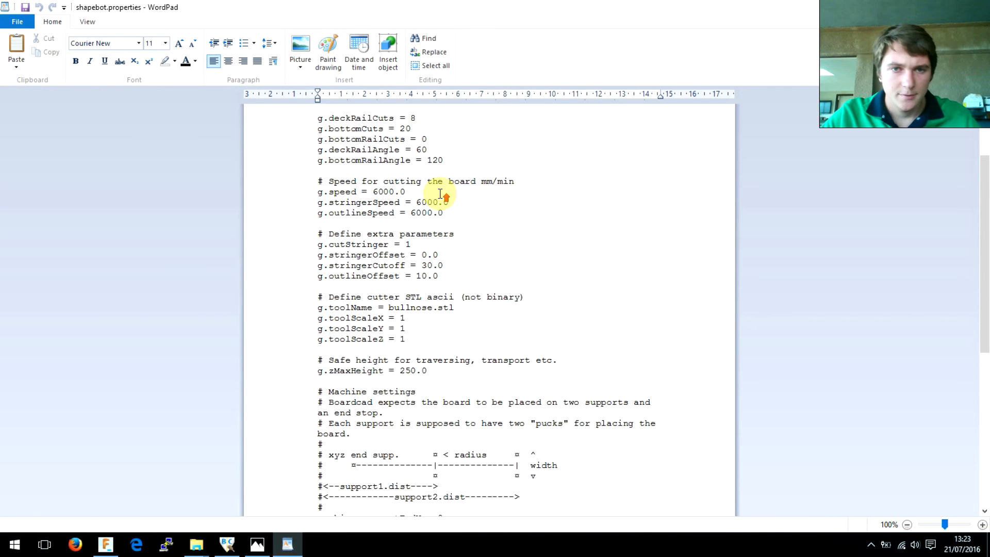
pyautogui.scroll(3, 410, 195)
pyautogui.doubleClick(395, 193)
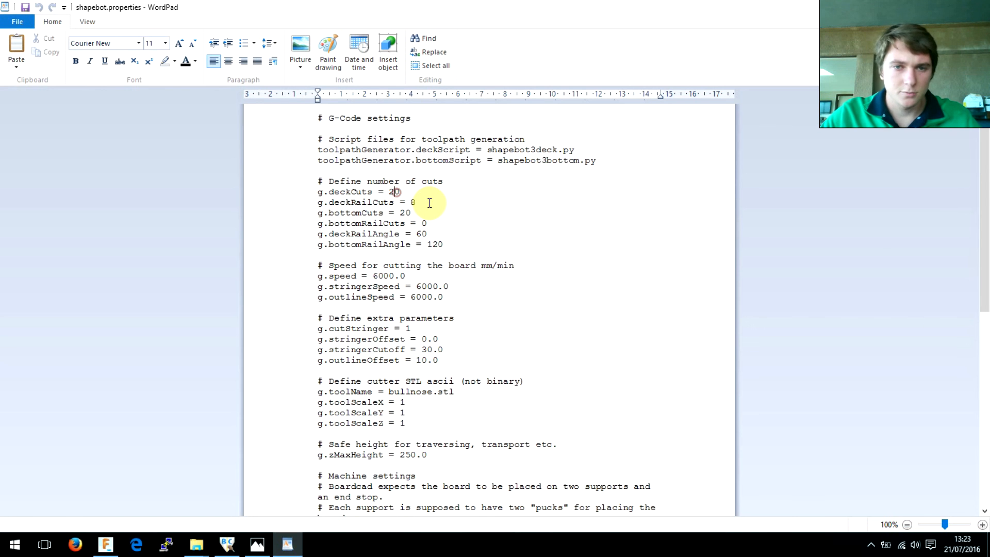
pyautogui.write('25')
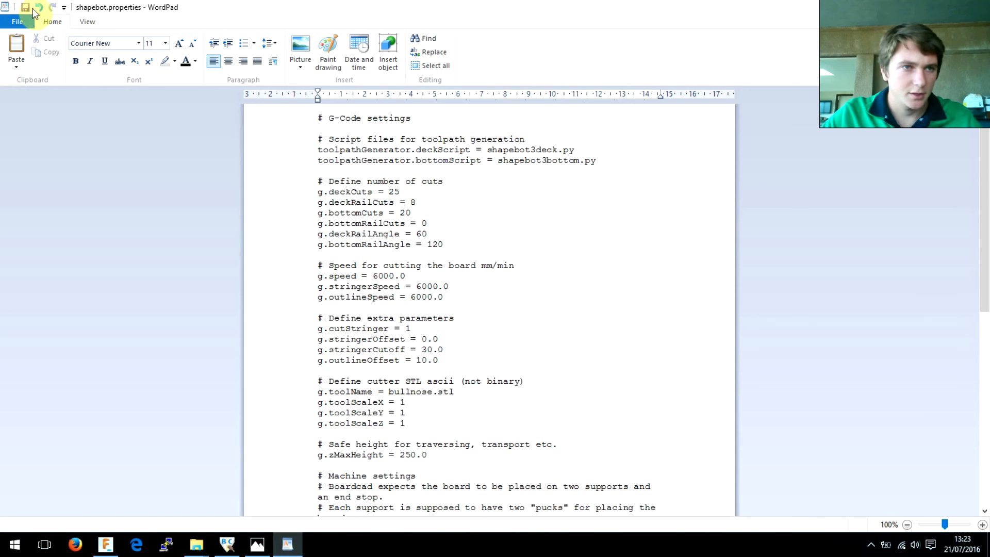
pyautogui.click(26, 9)
# Set g.deckRailCuts to 6 in shapebot.properties, save the file and close it to return to BoardCAD.
pyautogui.doubleClick(413, 202)
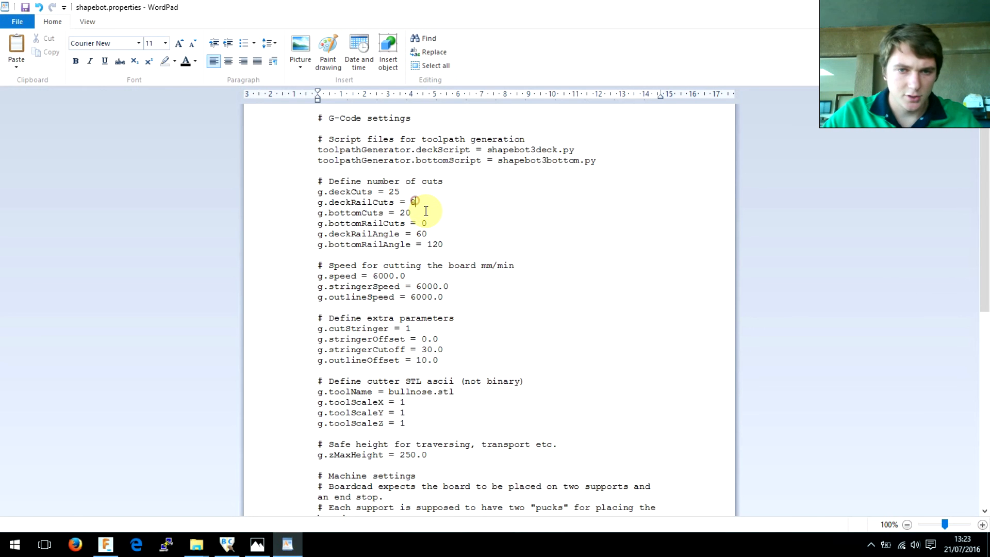
pyautogui.press('BackSpace')
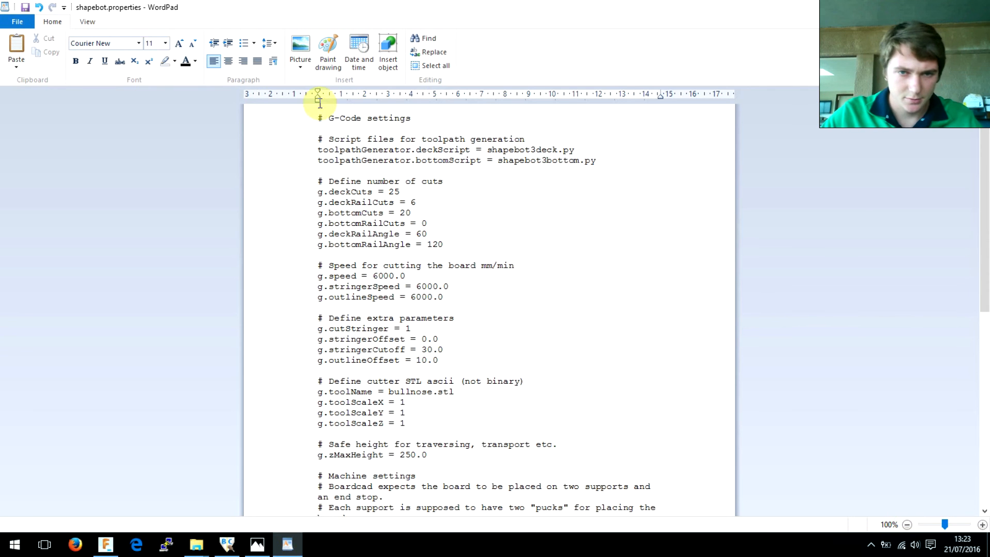
pyautogui.click(25, 8)
pyautogui.scroll(-3, 310, 129)
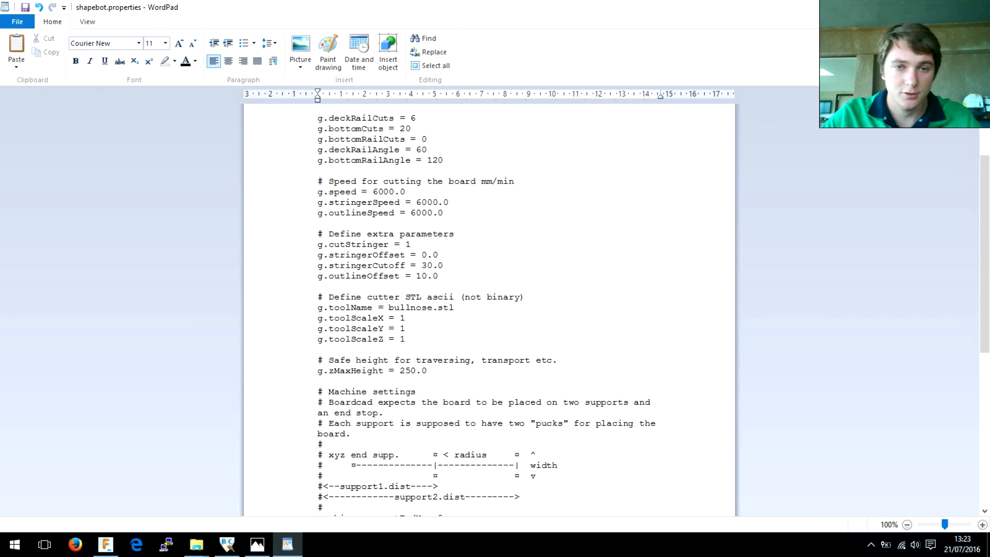
pyautogui.click(25, 7)
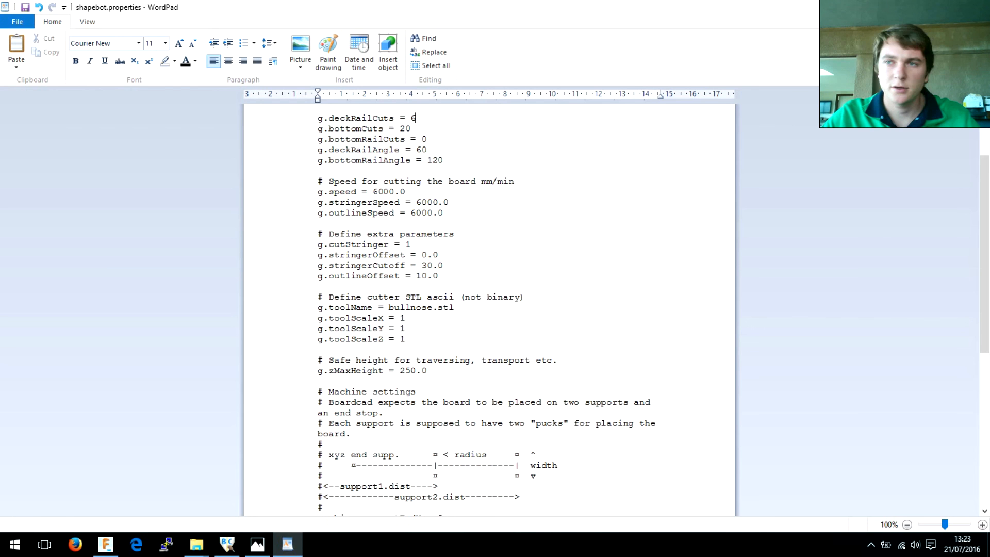
pyautogui.click(978, 7)
pyautogui.click(694, 11)
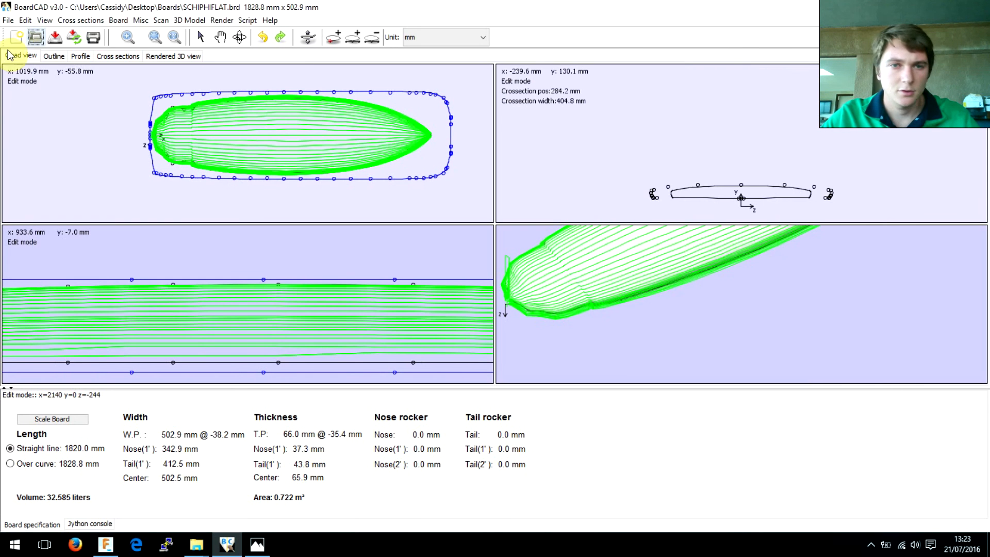
# Regenerate the deck G-code with Nurbs to Gcode deck, overwriting deck.nc in the Boards folder.
pyautogui.click(12, 21)
pyautogui.moveTo(51, 227)
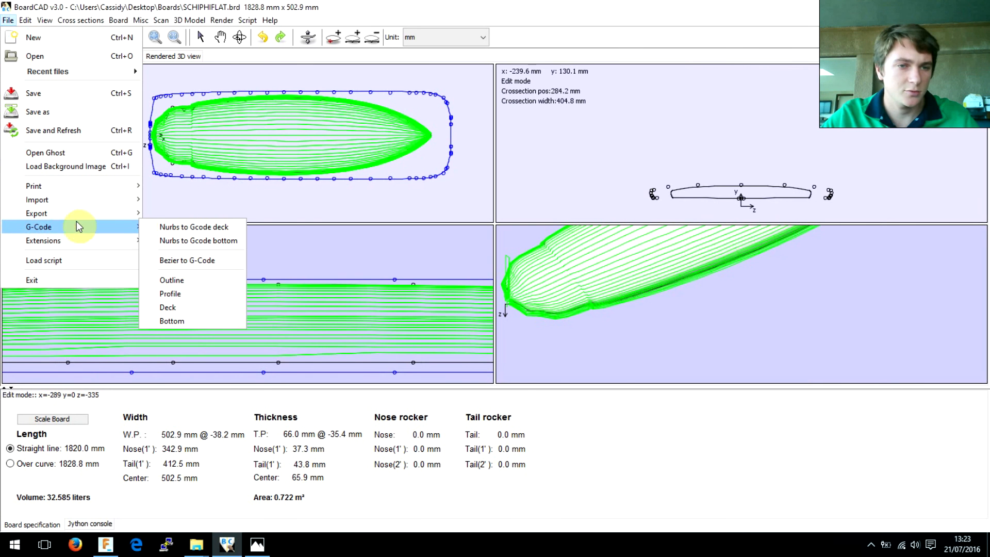
pyautogui.click(175, 226)
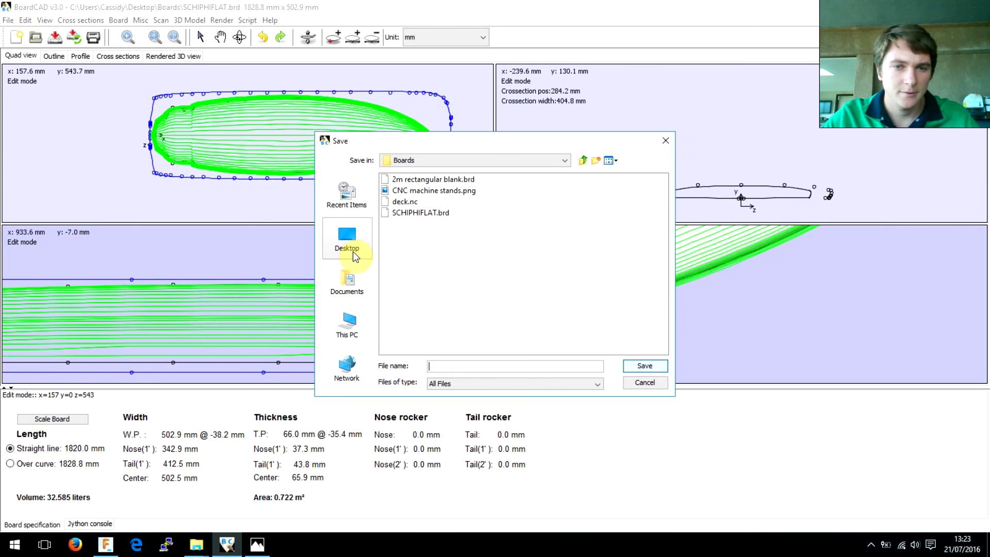
pyautogui.click(405, 202)
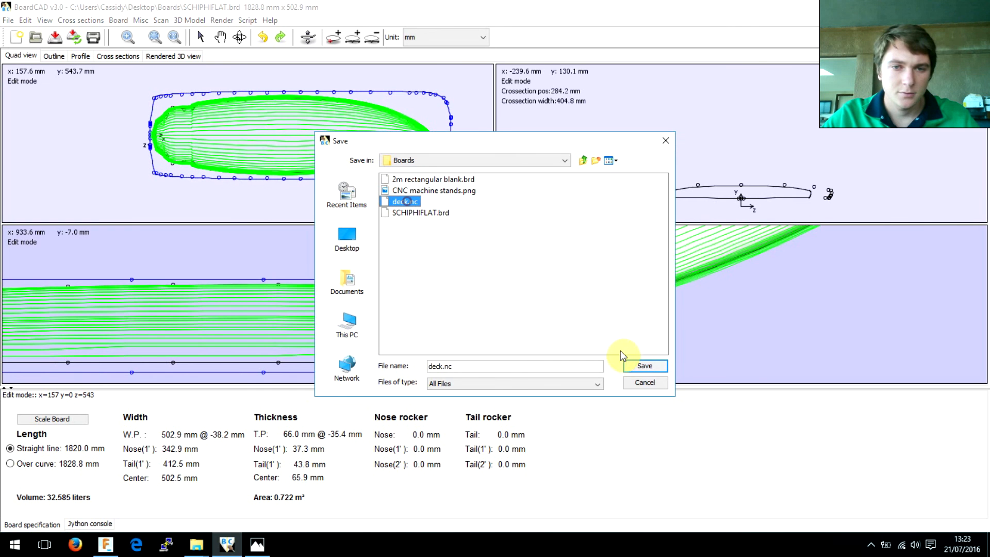
pyautogui.click(644, 365)
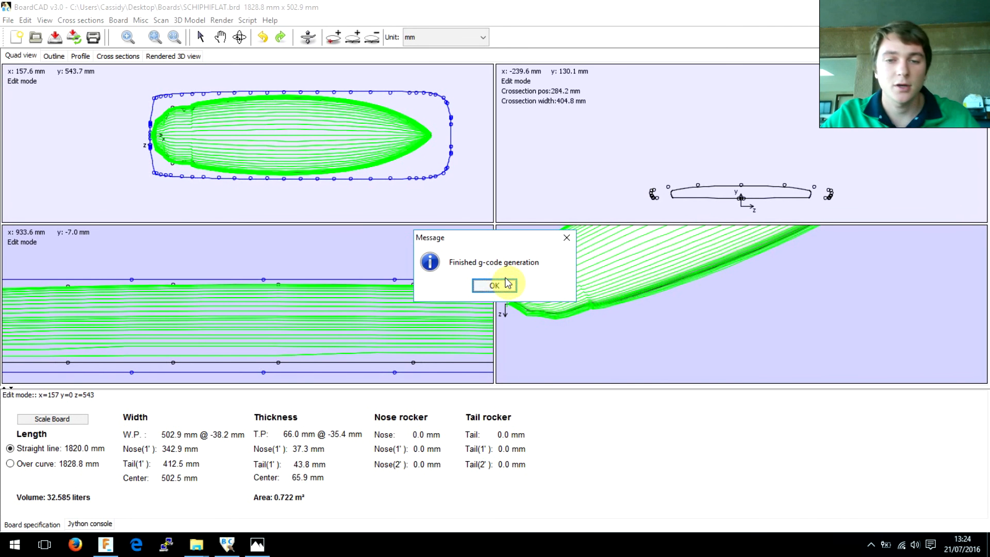
pyautogui.click(494, 288)
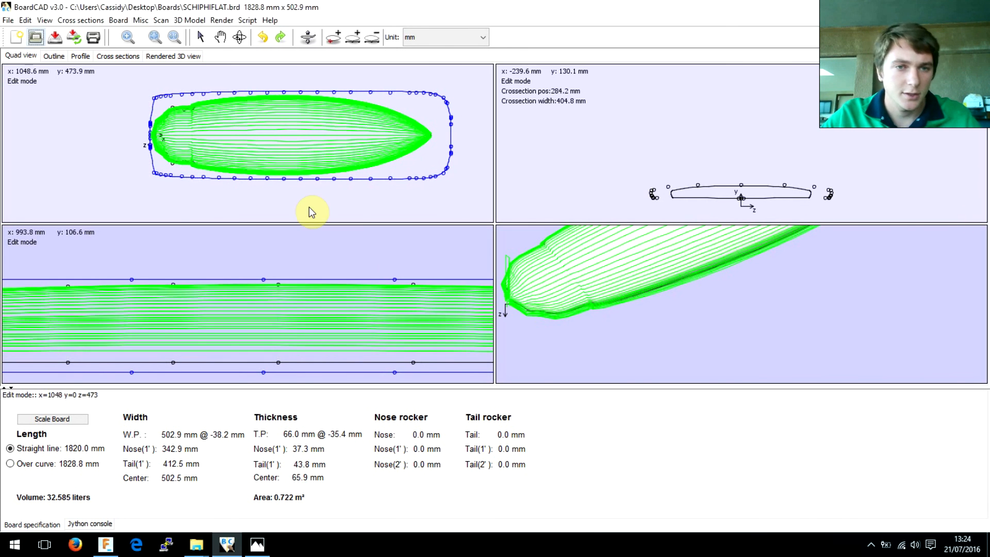
# Examine the regenerated deck toolpath's pass spacing in the outline view and its height against the blank in the side profile.
pyautogui.scroll(3, 261, 120)
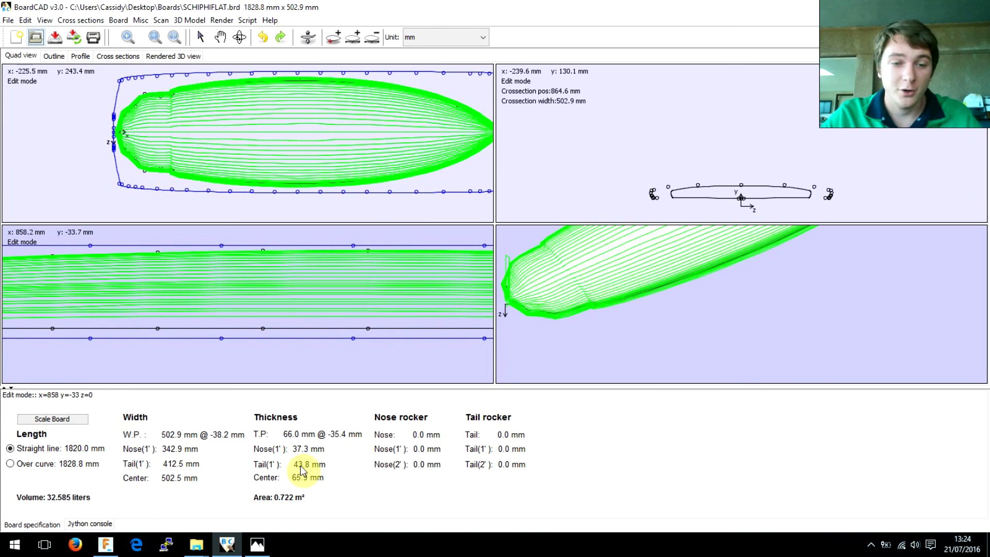
pyautogui.moveTo(193, 551)
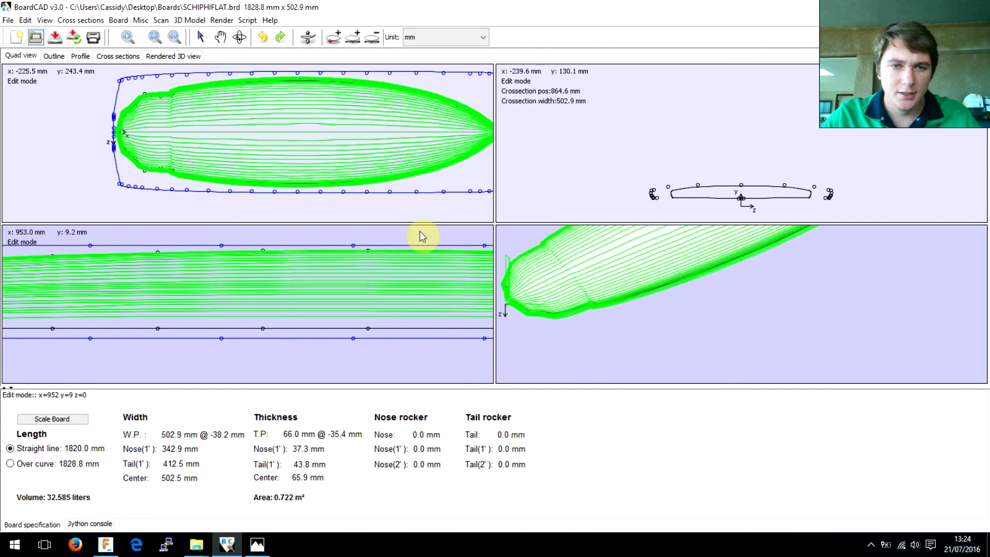
pyautogui.scroll(-3, 224, 214)
pyautogui.scroll(-8, 231, 284)
pyautogui.scroll(-2, 231, 284)
pyautogui.moveTo(234, 304); pyautogui.dragTo(204, 295, button='right')
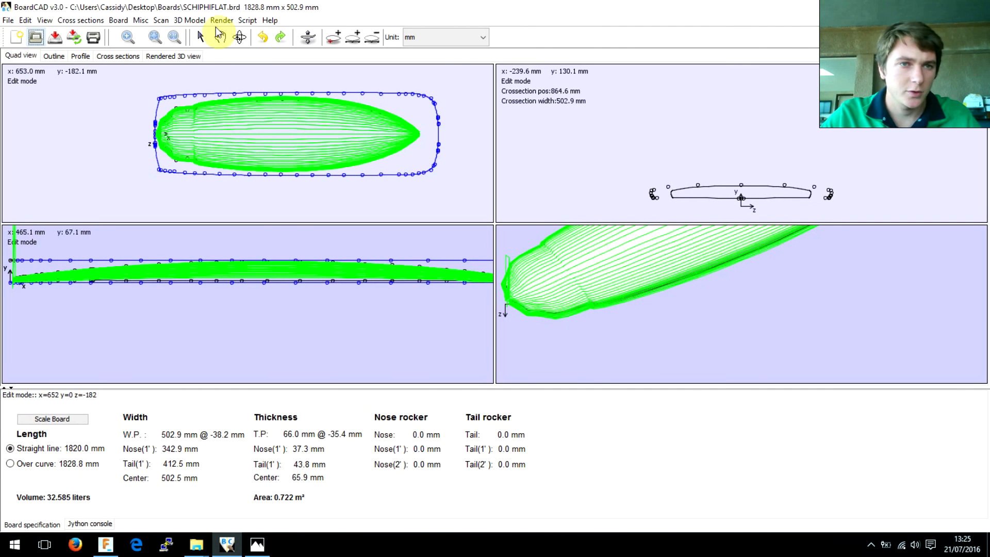
# Flip the 3D board model upside down and apply the Place board transform to it.
pyautogui.click(192, 21)
pyautogui.moveTo(254, 216)
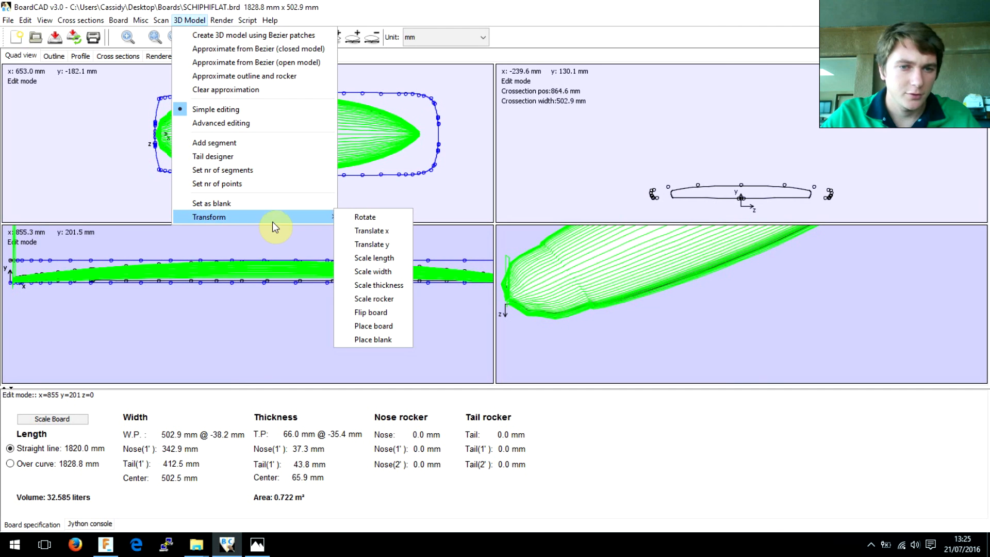
pyautogui.click(382, 312)
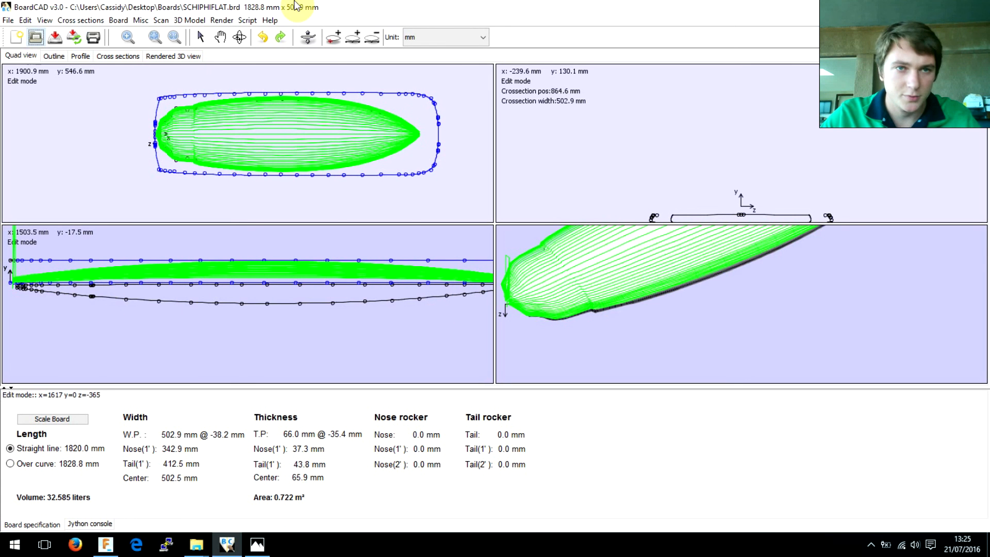
pyautogui.click(203, 21)
pyautogui.moveTo(259, 220)
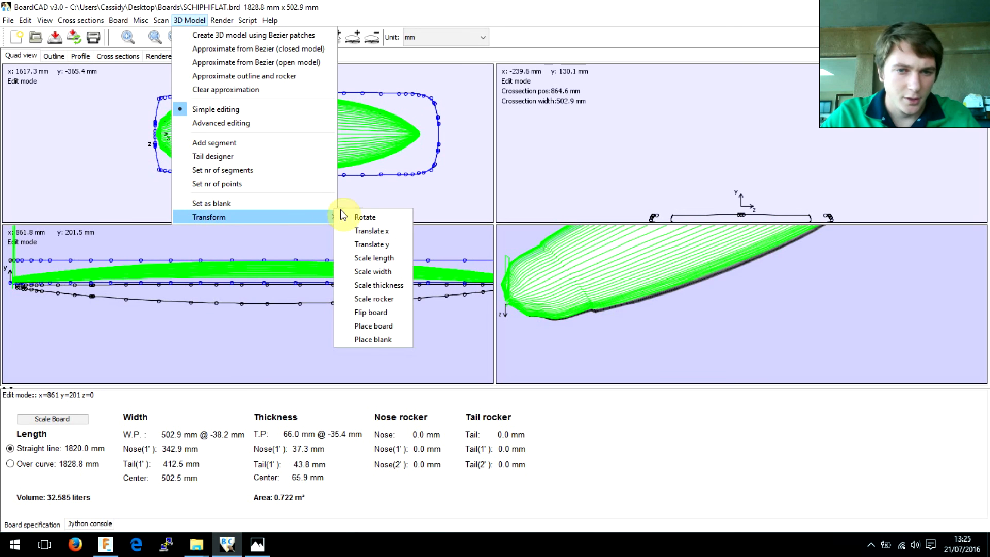
pyautogui.click(376, 327)
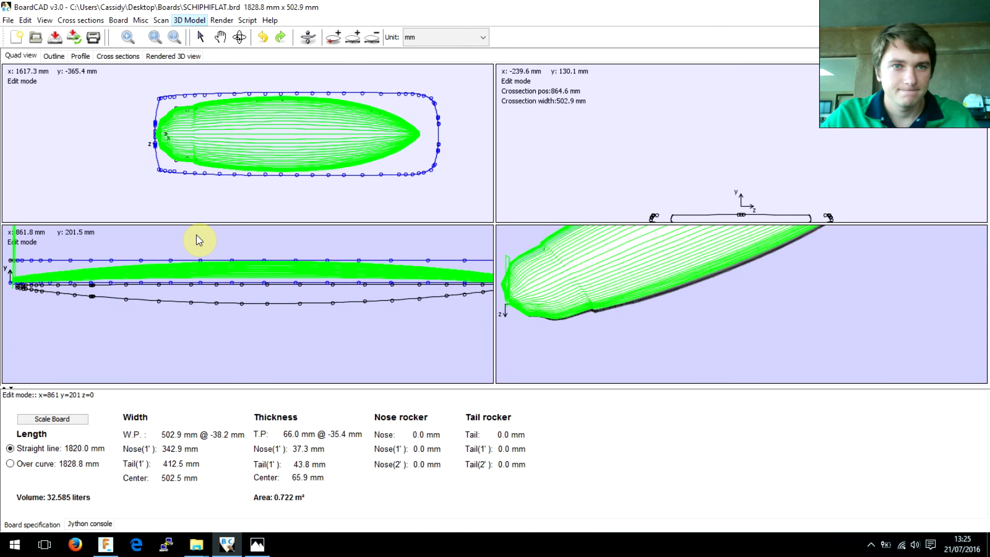
pyautogui.moveTo(196, 545)
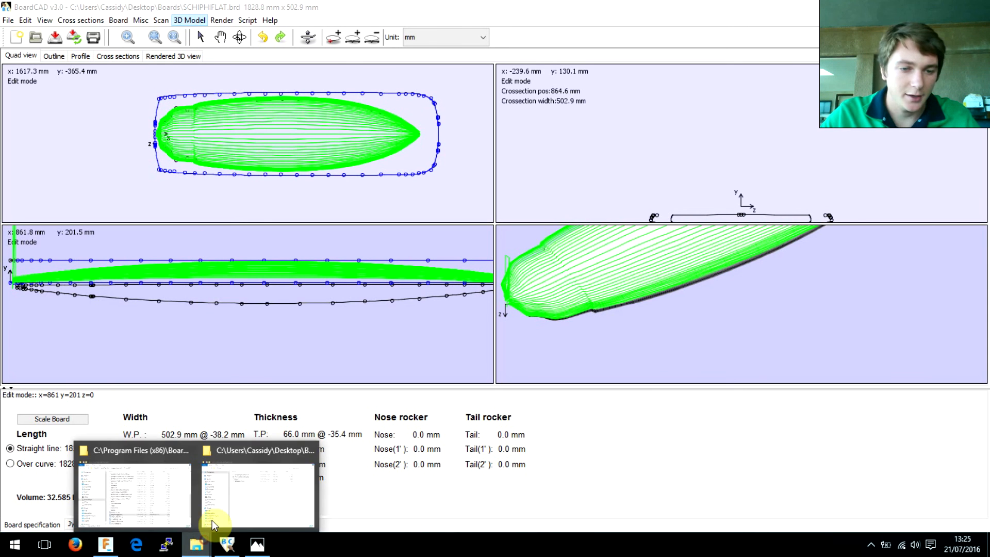
# Review the support positions and axis assignments under Machine settings in the BoardCAD program folder's shapebot.properties, and close the file.
pyautogui.click(146, 471)
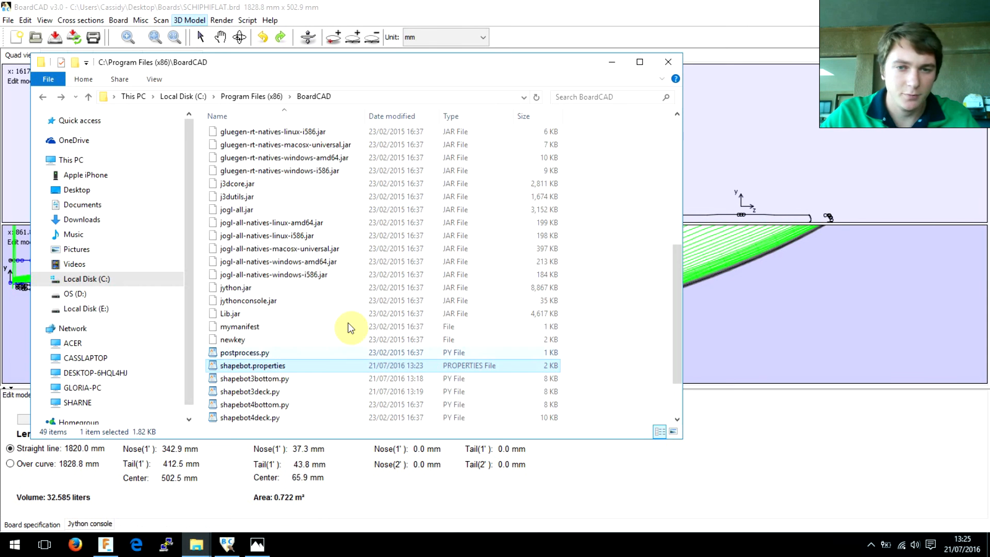
pyautogui.doubleClick(263, 365)
pyautogui.scroll(-10, 479, 307)
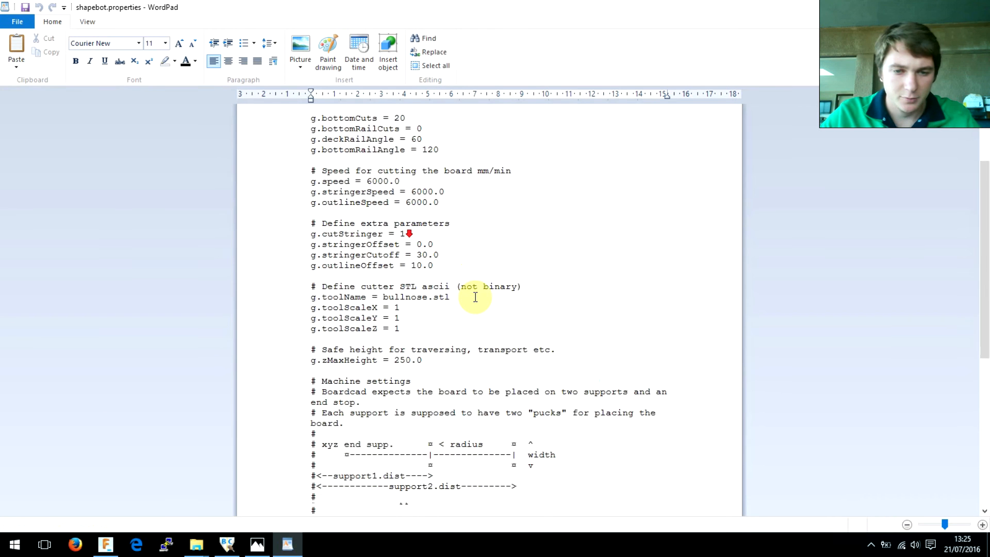
pyautogui.moveTo(455, 322); pyautogui.dragTo(481, 347)
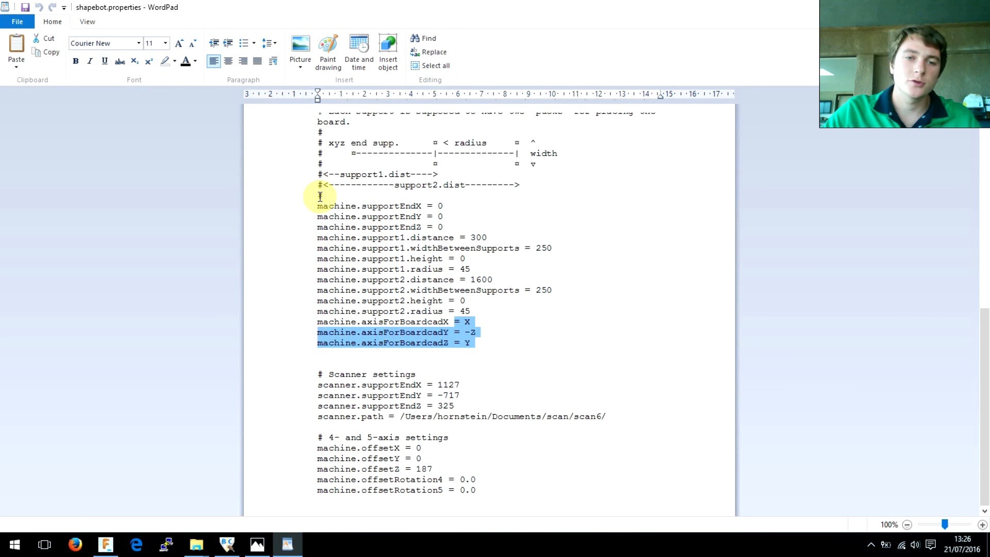
pyautogui.moveTo(317, 206); pyautogui.dragTo(490, 311)
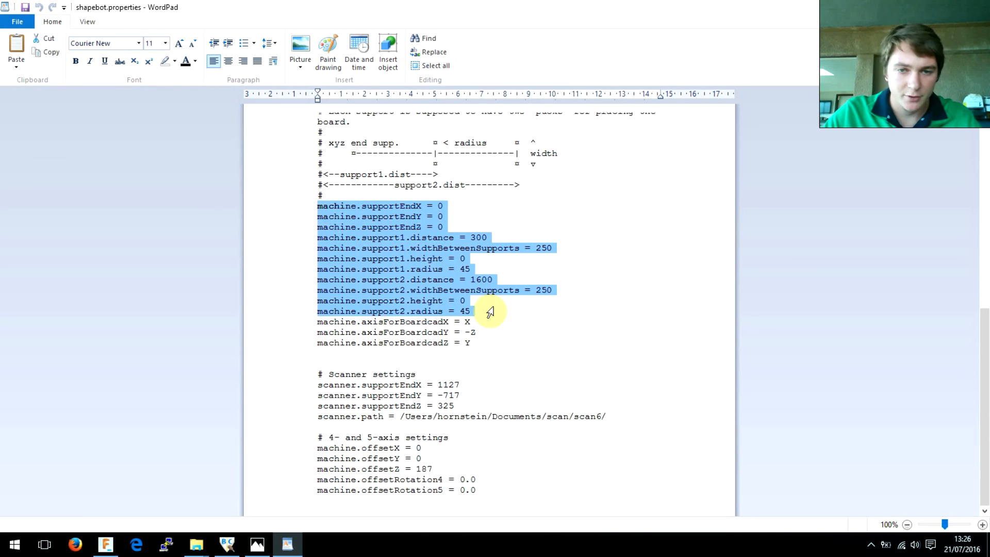
pyautogui.scroll(4, 502, 306)
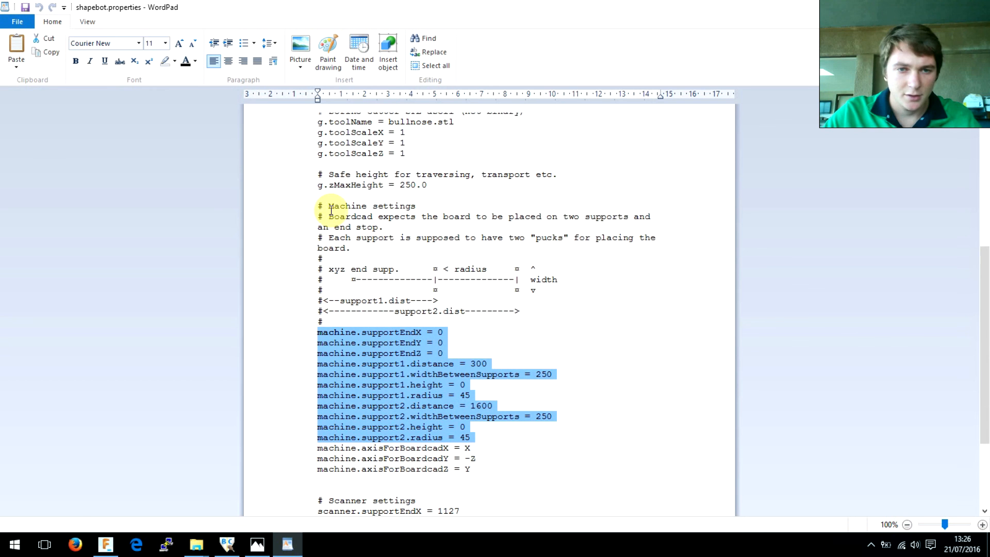
pyautogui.moveTo(328, 206); pyautogui.dragTo(421, 207)
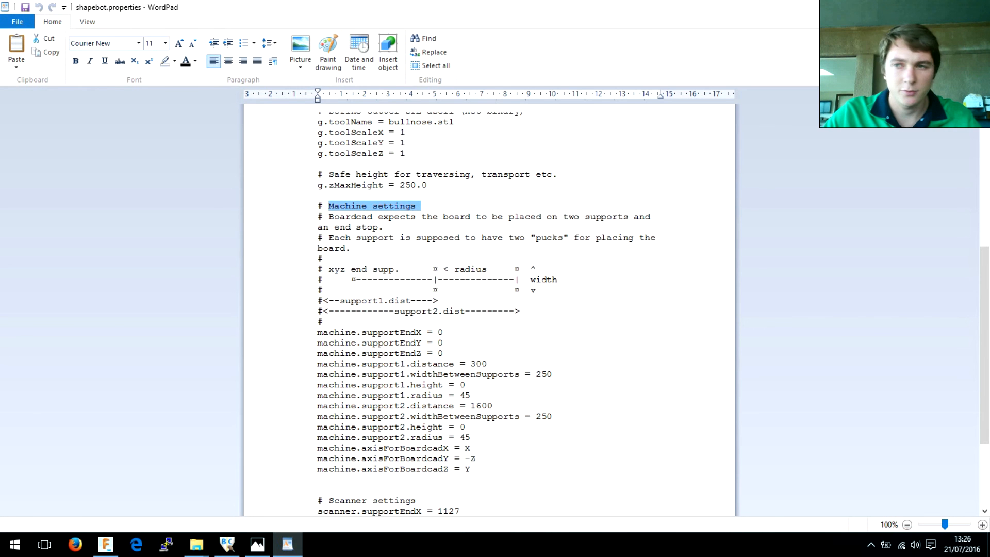
pyautogui.hotkey('alt', 'F4')
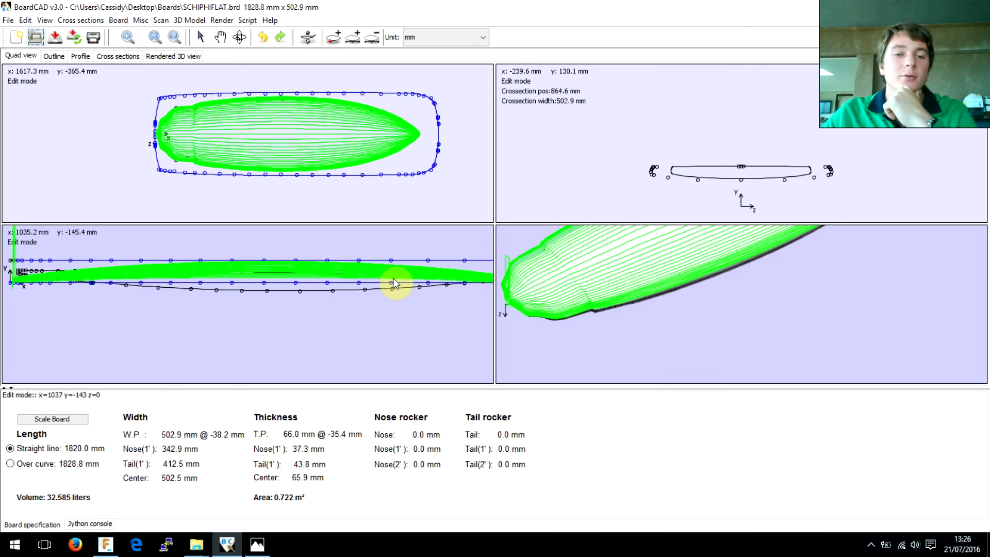
# Examine in the side profile where the flipped board's curve crosses the blank's lower edge near the tail and nose.
pyautogui.scroll(-5, 147, 296)
pyautogui.scroll(8, 133, 290)
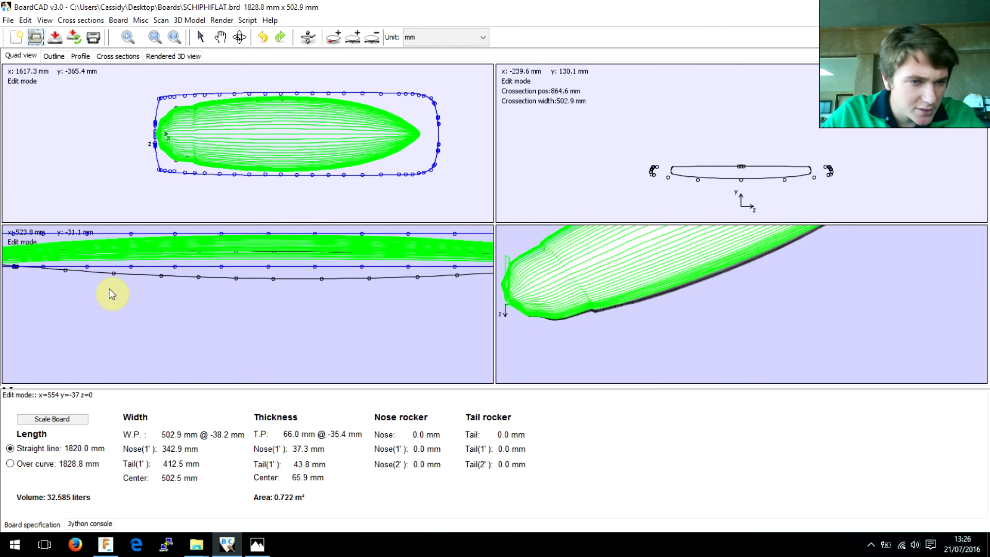
pyautogui.scroll(2, 65, 281)
pyautogui.scroll(2, 76, 274)
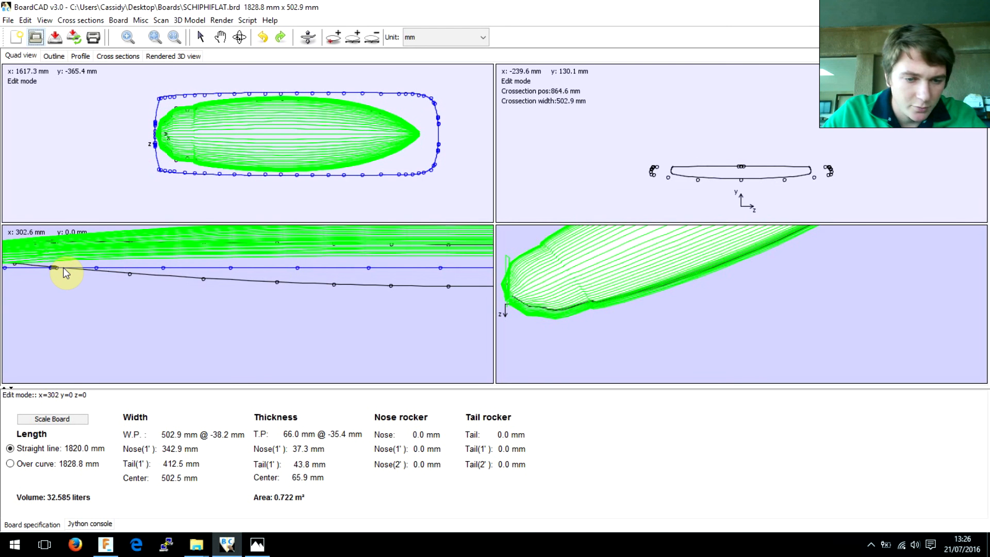
pyautogui.scroll(-8, 390, 294)
pyautogui.scroll(6, 336, 274)
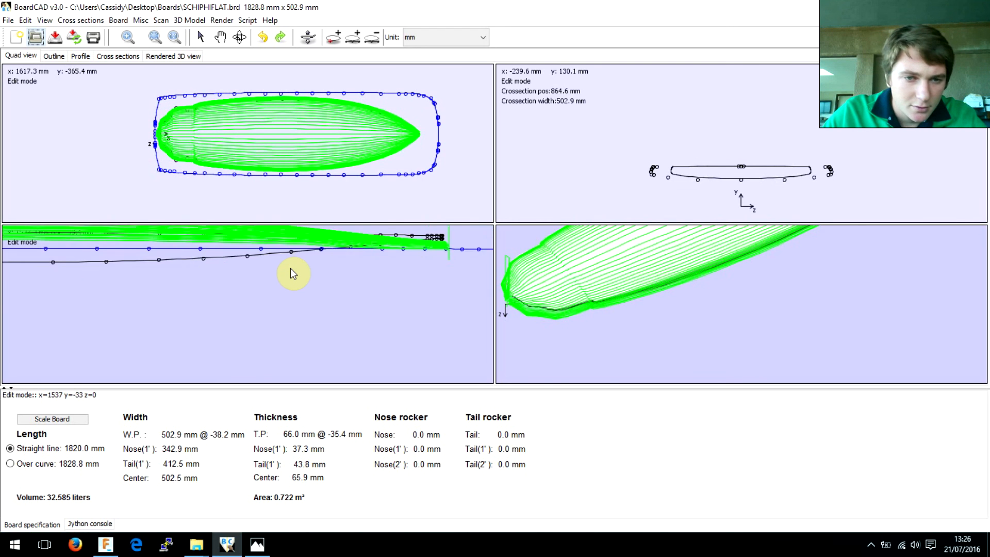
pyautogui.scroll(-3, 292, 273)
pyautogui.scroll(5, 367, 358)
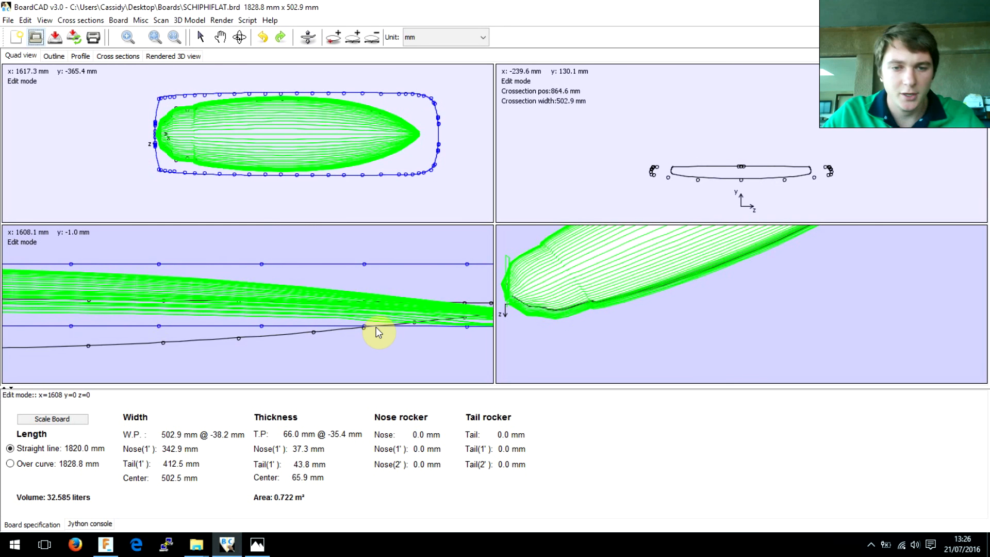
pyautogui.scroll(-5, 376, 327)
pyautogui.scroll(4, 199, 288)
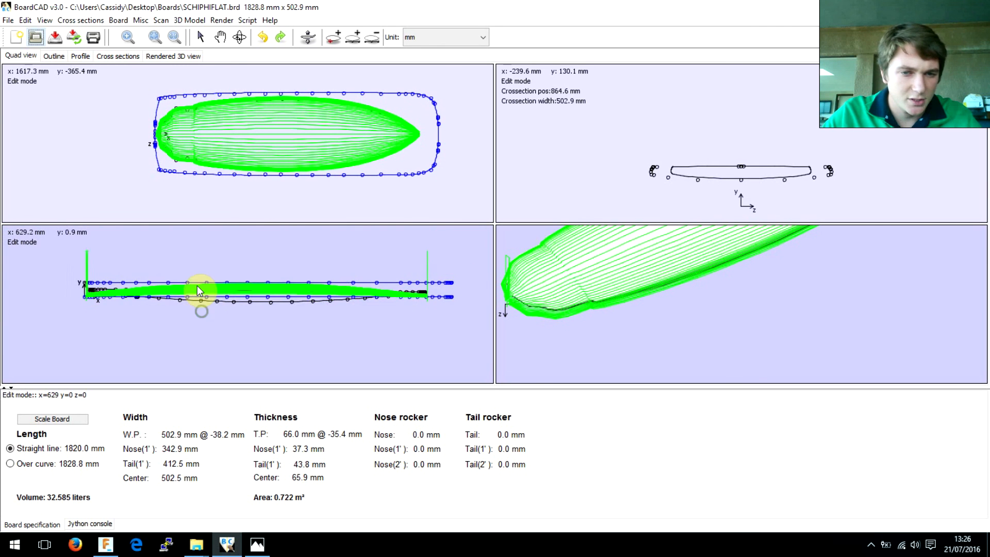
# Hide the deck toolpath and turn on the bottom toolpath display in the side profile.
pyautogui.rightClick(276, 310)
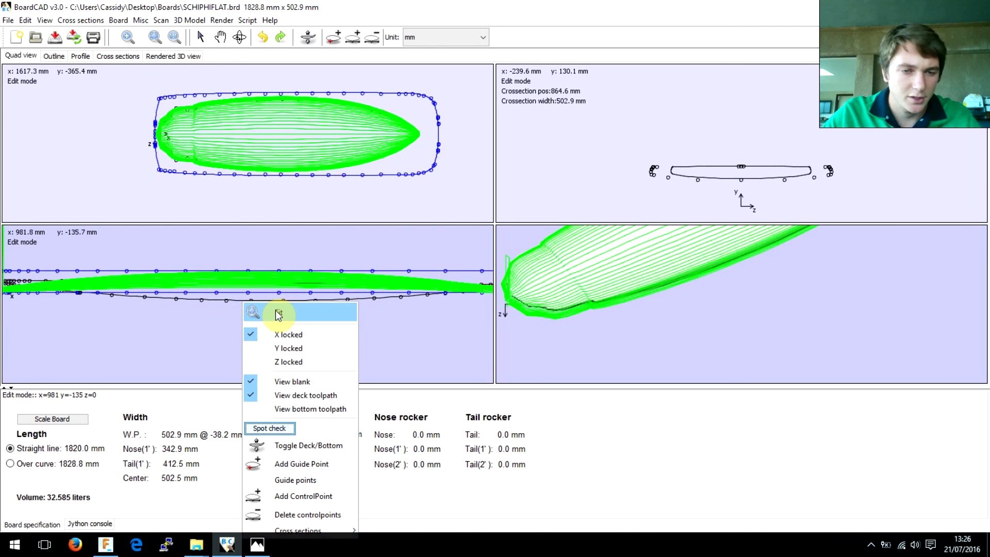
pyautogui.click(268, 393)
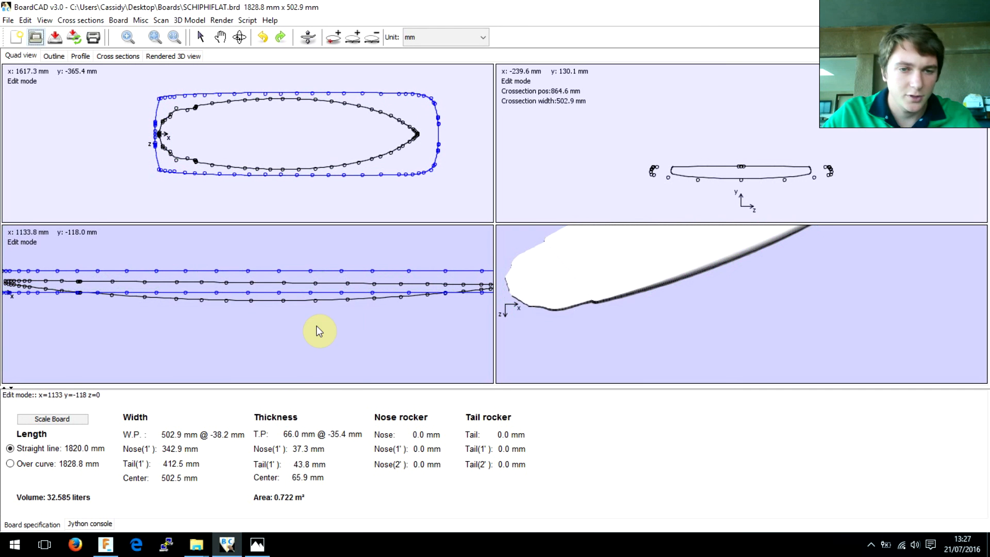
pyautogui.rightClick(194, 253)
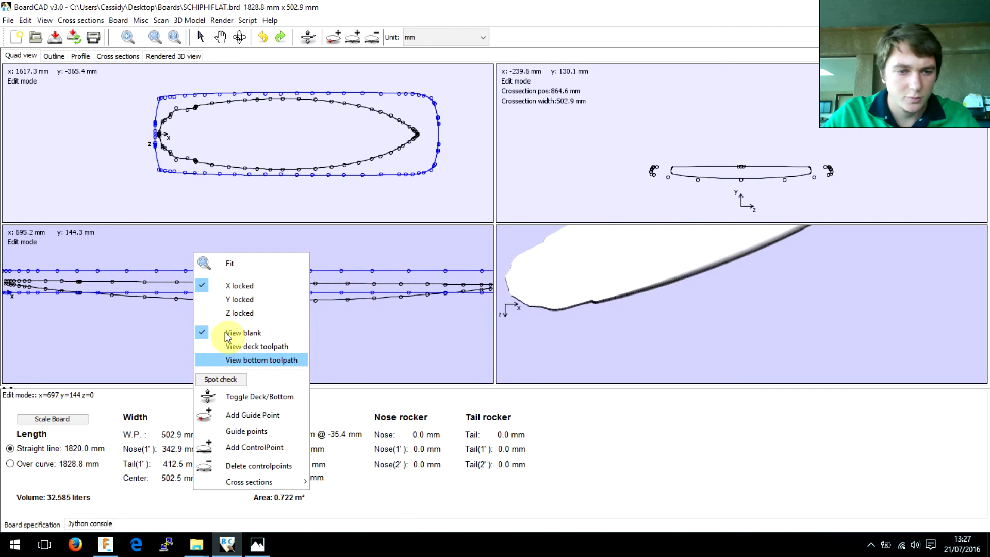
pyautogui.click(235, 359)
pyautogui.rightClick(238, 257)
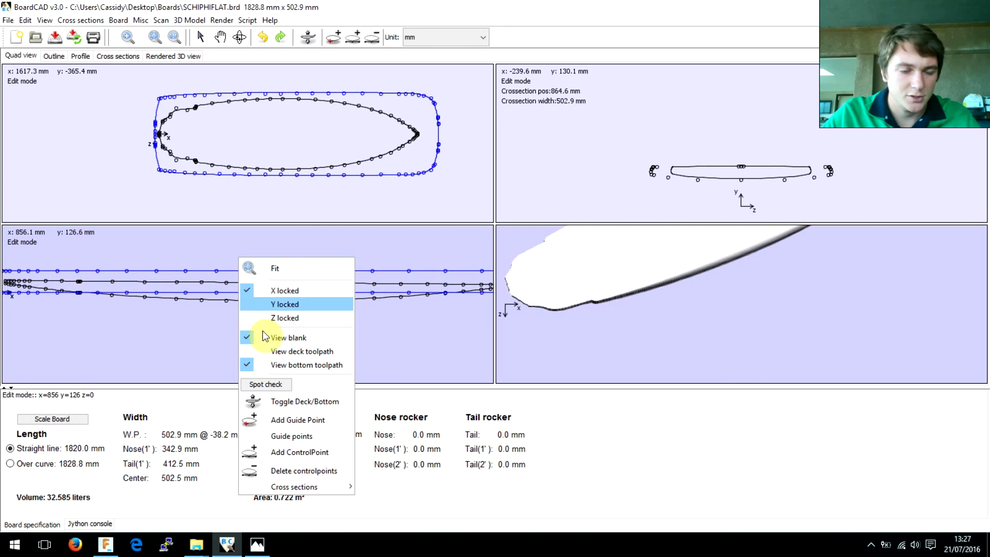
pyautogui.click(162, 319)
# Generate the bottom G-code with Nurbs to Gcode bottom and save it as bottom.nc in the Boards folder.
pyautogui.click(6, 26)
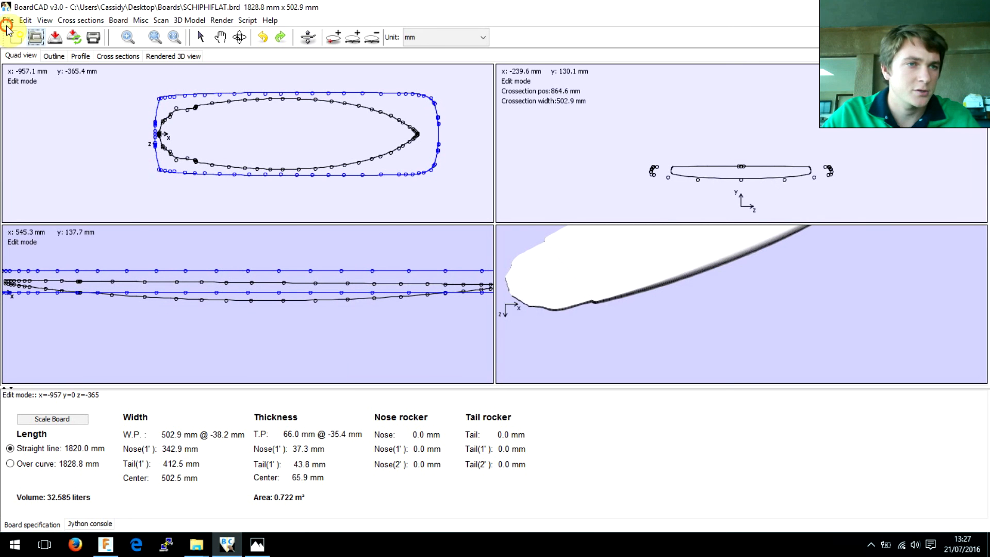
pyautogui.moveTo(80, 226)
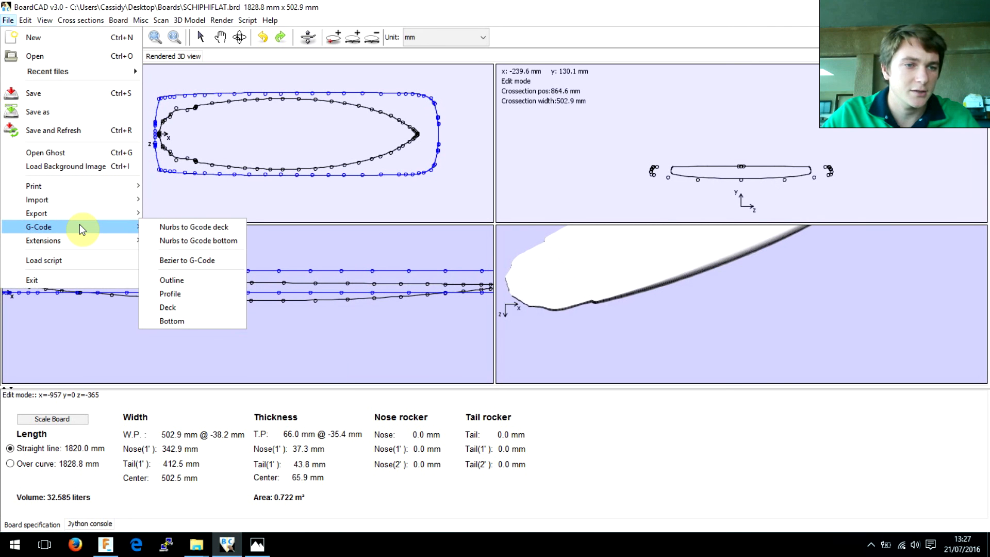
pyautogui.click(186, 241)
pyautogui.write('bo')
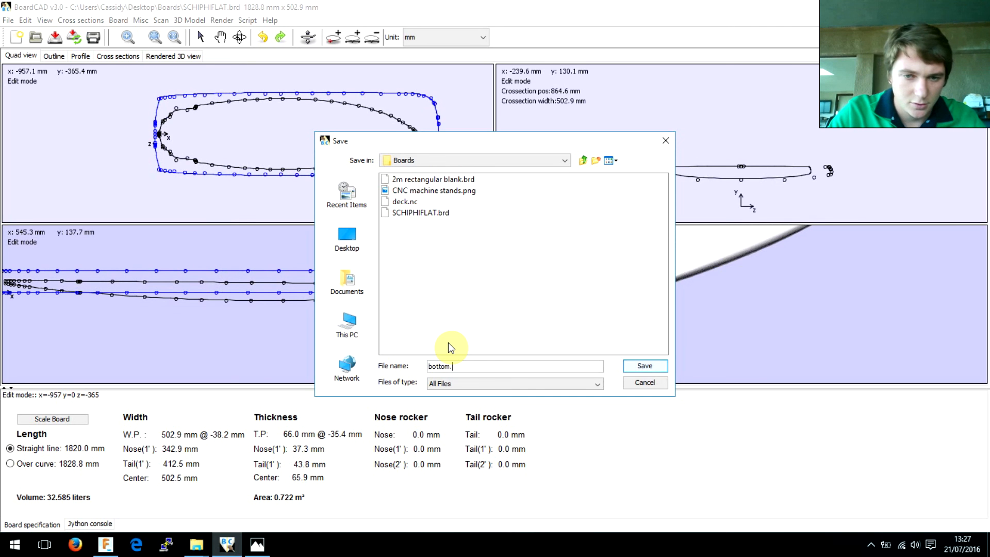
pyautogui.write('ttom.nc')
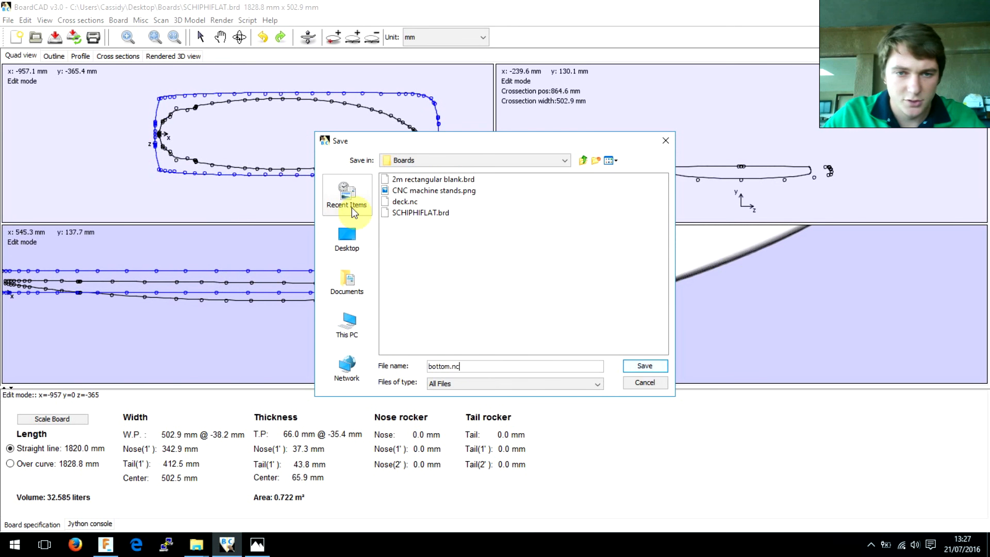
pyautogui.click(647, 369)
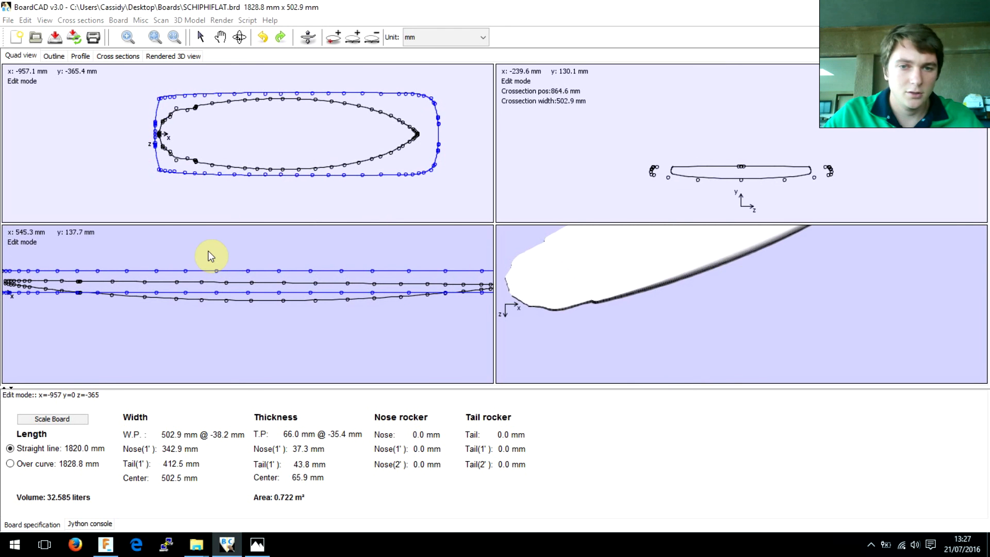
# Inspect the bottom toolpath's height against the board and the blank in the side profile.
pyautogui.click(494, 286)
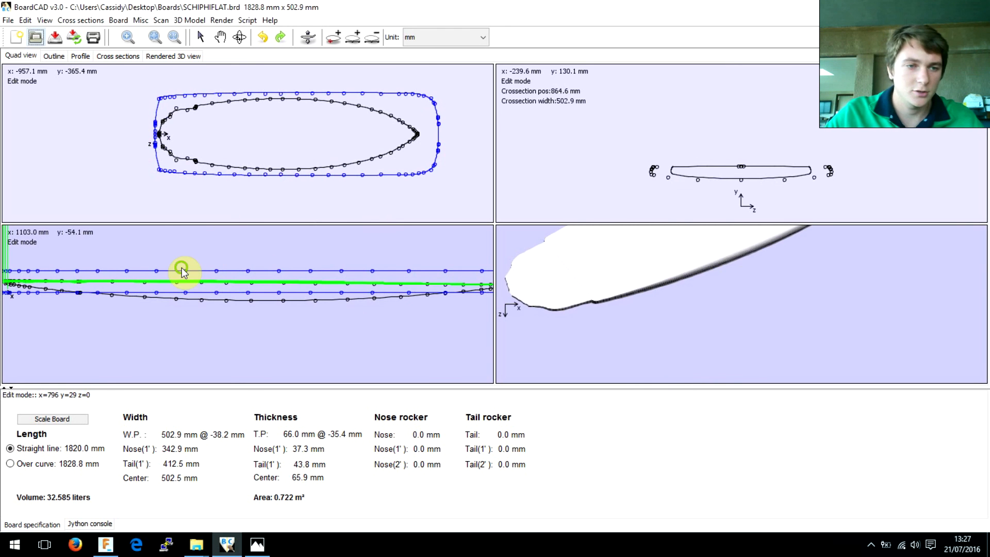
pyautogui.moveTo(251, 258); pyautogui.dragTo(229, 290, button='middle')
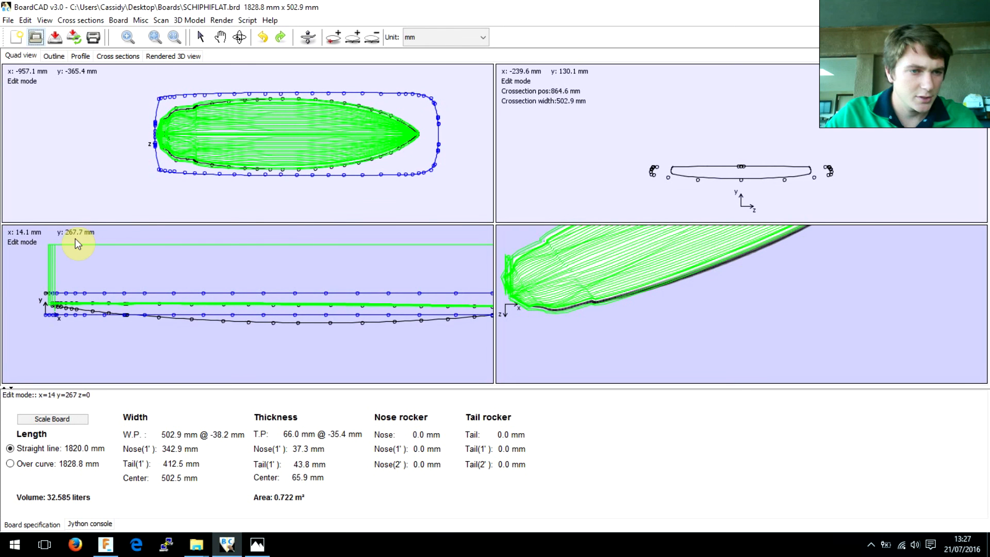
pyautogui.scroll(-5, 238, 299)
pyautogui.scroll(5, 241, 304)
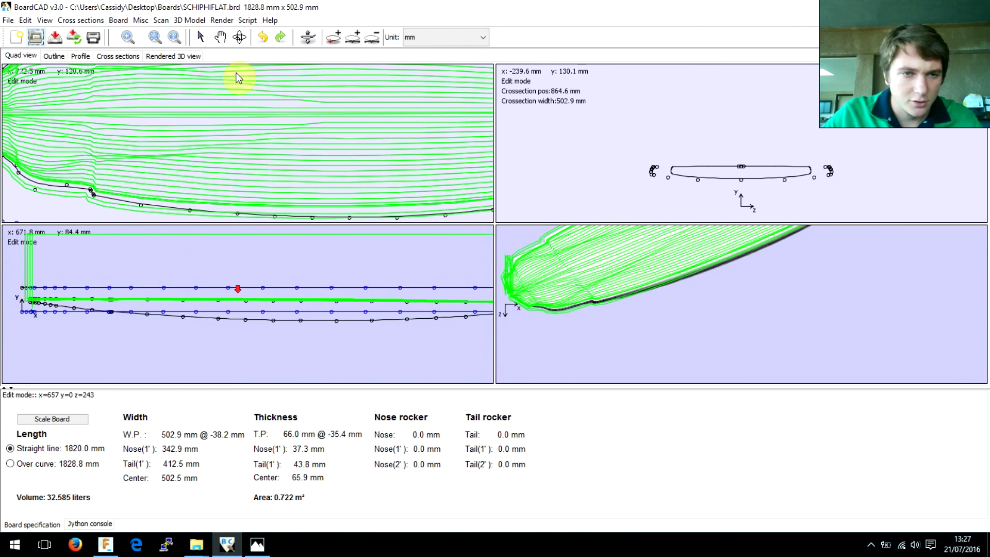
# Examine the bottom toolpath's pass spacing around the tail and along the full outline, and recheck its side profile.
pyautogui.click(258, 184)
pyautogui.moveTo(255, 179); pyautogui.dragTo(272, 132, button='middle')
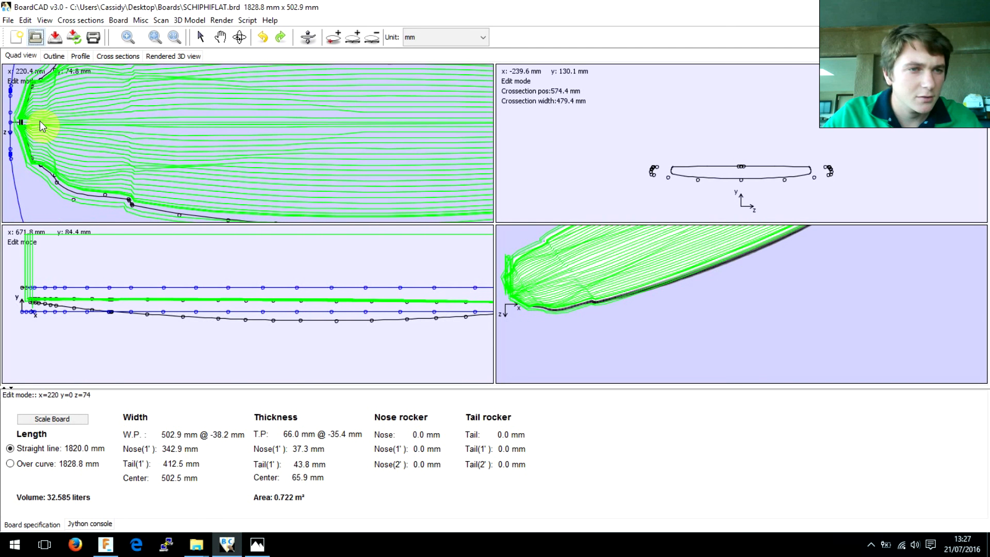
pyautogui.moveTo(160, 178); pyautogui.dragTo(179, 175)
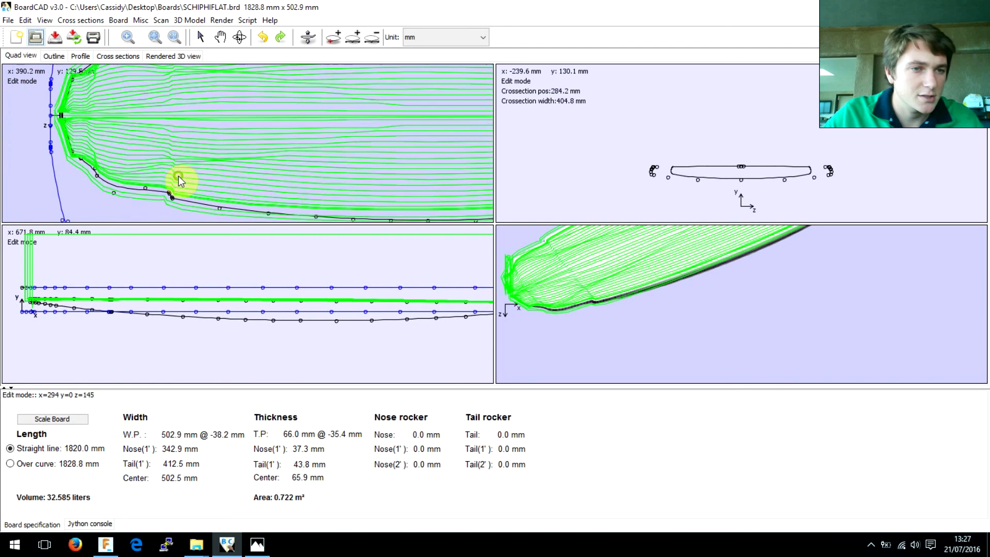
pyautogui.scroll(-3, 116, 164)
pyautogui.scroll(5, 116, 158)
pyautogui.scroll(1, 115, 159)
pyautogui.moveTo(116, 159)
pyautogui.mouseDown(button='middle')
pyautogui.moveTo(277, 141)
pyautogui.moveTo(308, 156)
pyautogui.mouseUp(button='middle')
pyautogui.scroll(2, 197, 176)
pyautogui.moveTo(224, 157); pyautogui.dragTo(238, 132, button='middle')
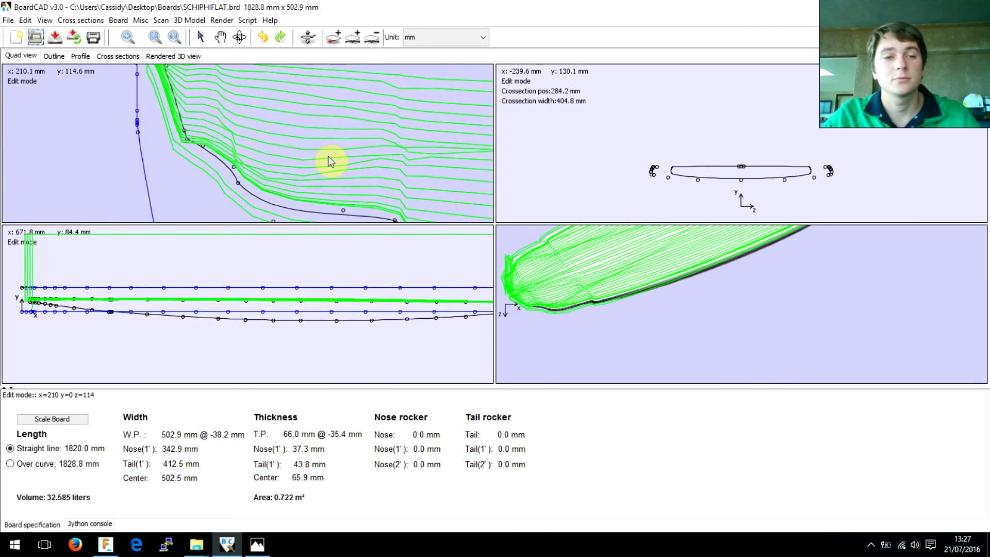
pyautogui.scroll(-2, 343, 128)
pyautogui.scroll(-1, 343, 125)
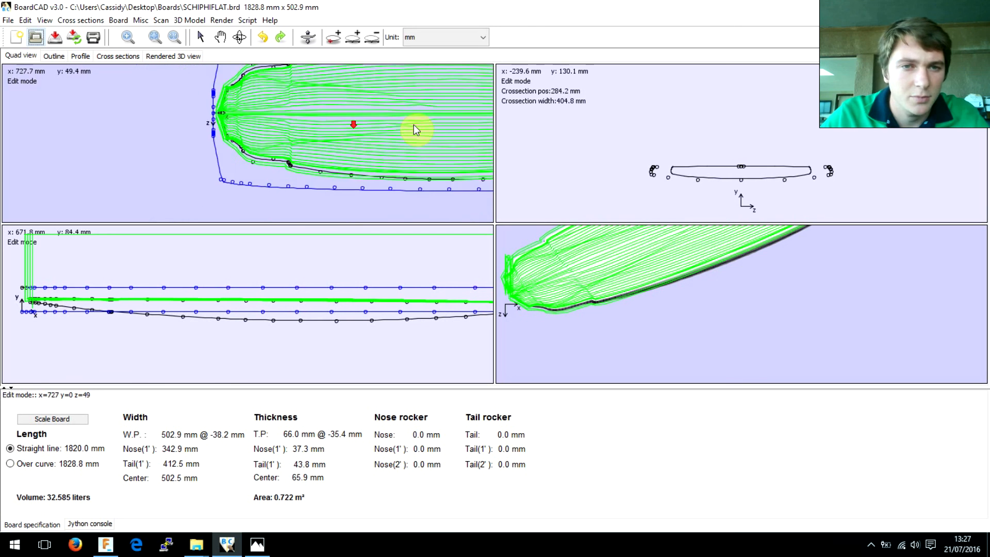
pyautogui.scroll(-2, 258, 139)
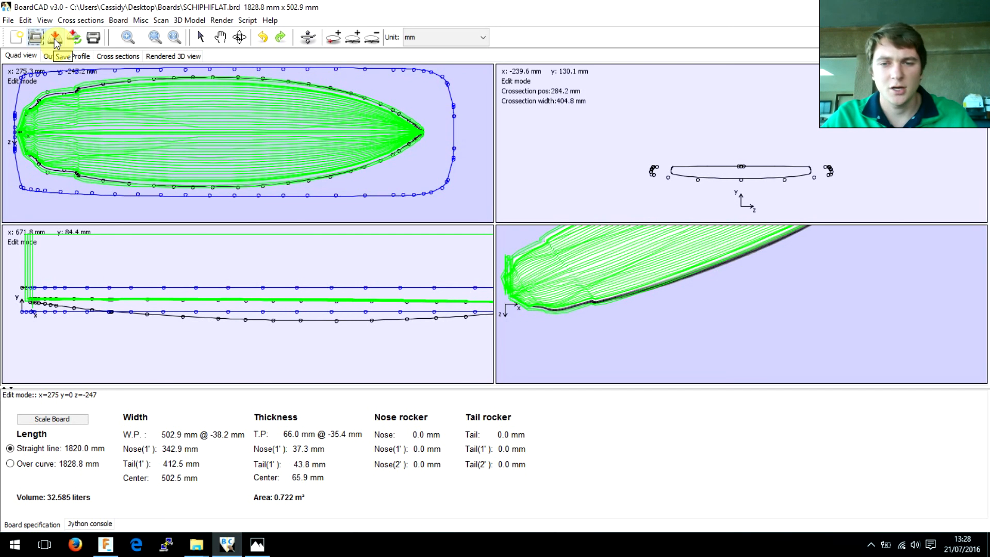
pyautogui.moveTo(310, 258); pyautogui.dragTo(320, 277, button='right')
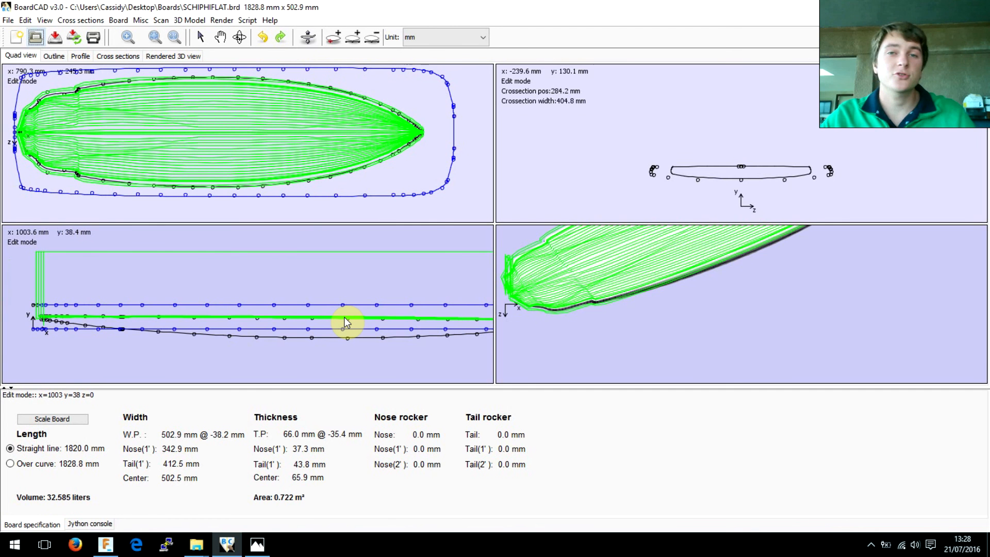
pyautogui.scroll(1, 346, 321)
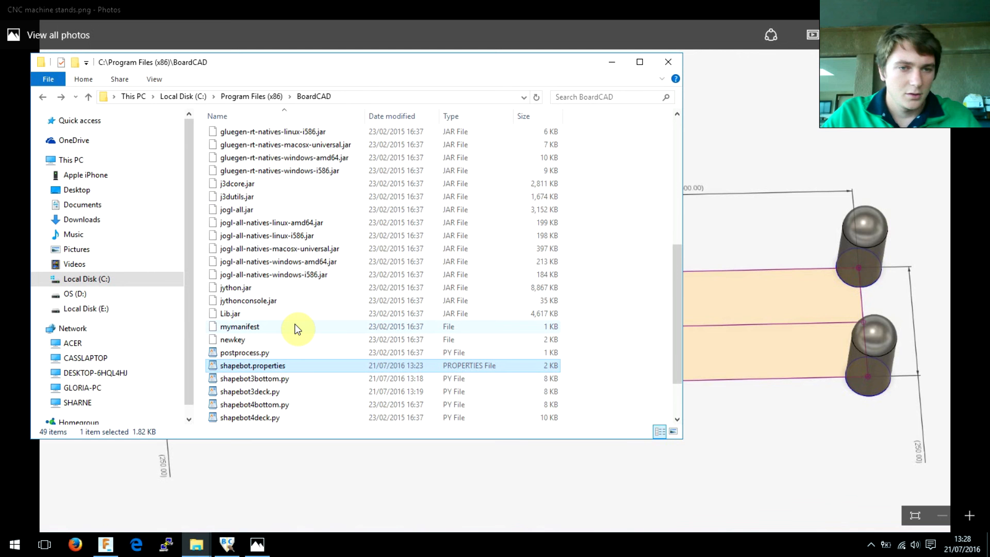
# Locate the STL cutter models in the BoardCAD program folder and uncover the desktop beside the folder window.
pyautogui.scroll(-2, 380, 320)
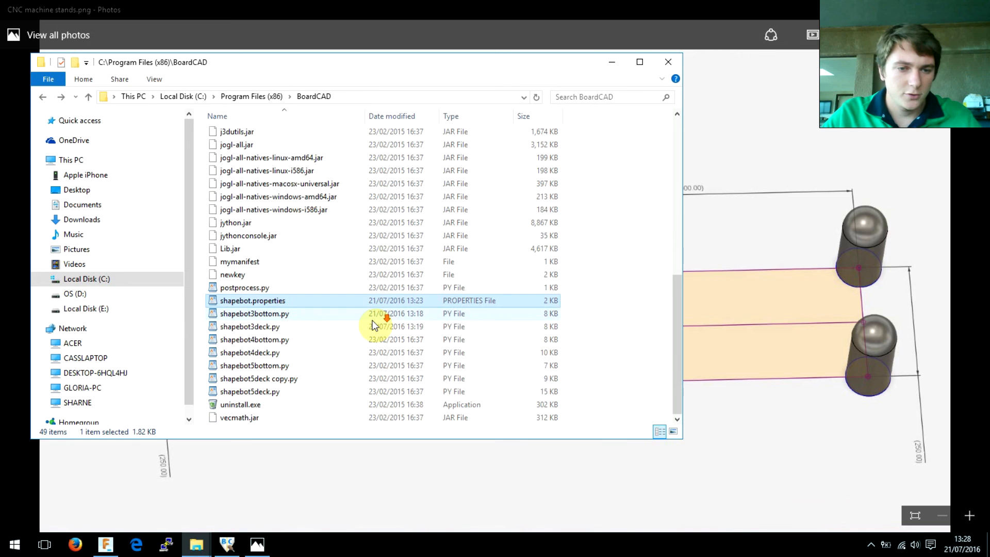
pyautogui.scroll(10, 373, 325)
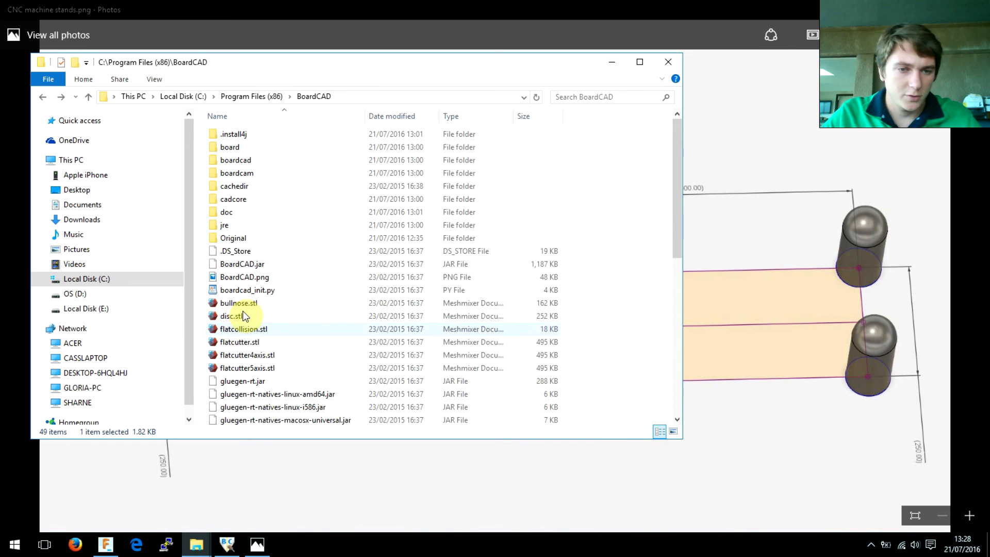
pyautogui.moveTo(343, 58); pyautogui.dragTo(409, 57)
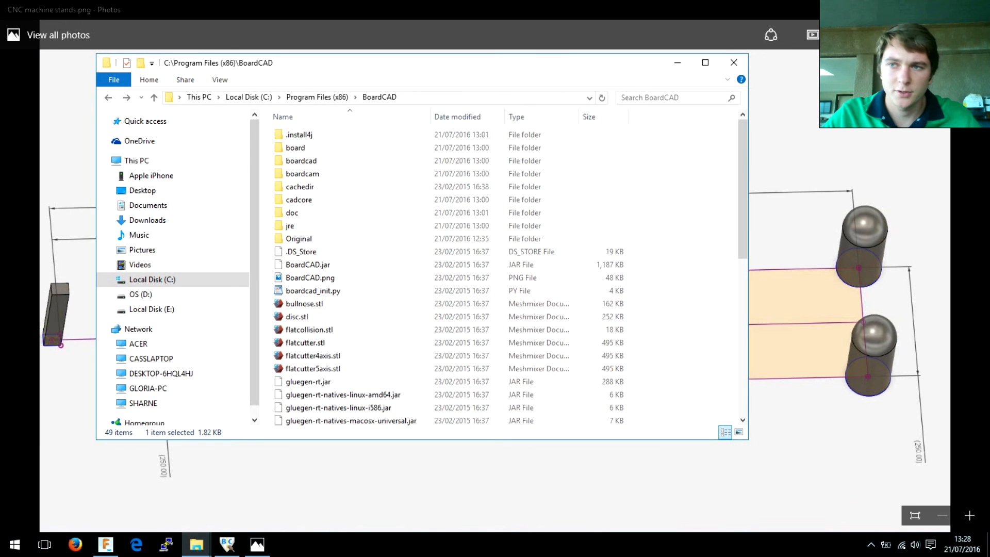
pyautogui.click(917, 9)
pyautogui.moveTo(390, 61); pyautogui.dragTo(595, 79)
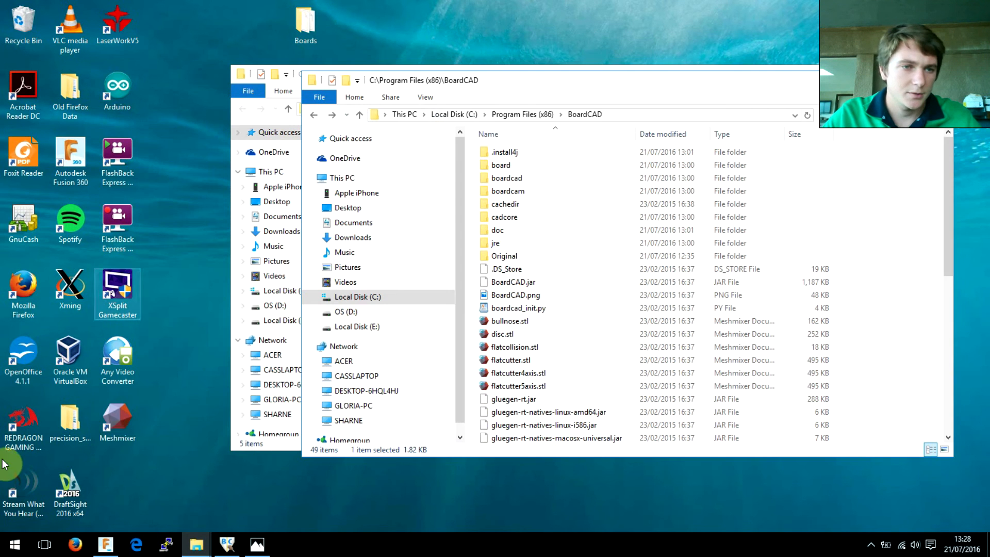
# Open bullnose.stl from the BoardCAD program folder in Meshmixer and examine the inside of the cutter model from above.
pyautogui.click(120, 426)
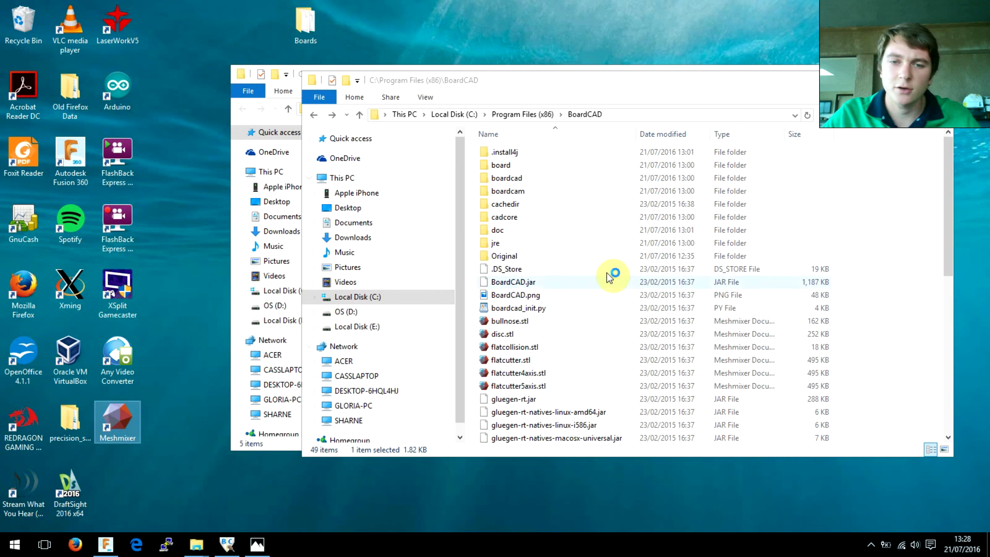
pyautogui.moveTo(529, 327)
pyautogui.mouseDown()
pyautogui.moveTo(209, 111)
pyautogui.moveTo(512, 323)
pyautogui.mouseUp()
pyautogui.moveTo(517, 327); pyautogui.dragTo(232, 181)
pyautogui.click(402, 23)
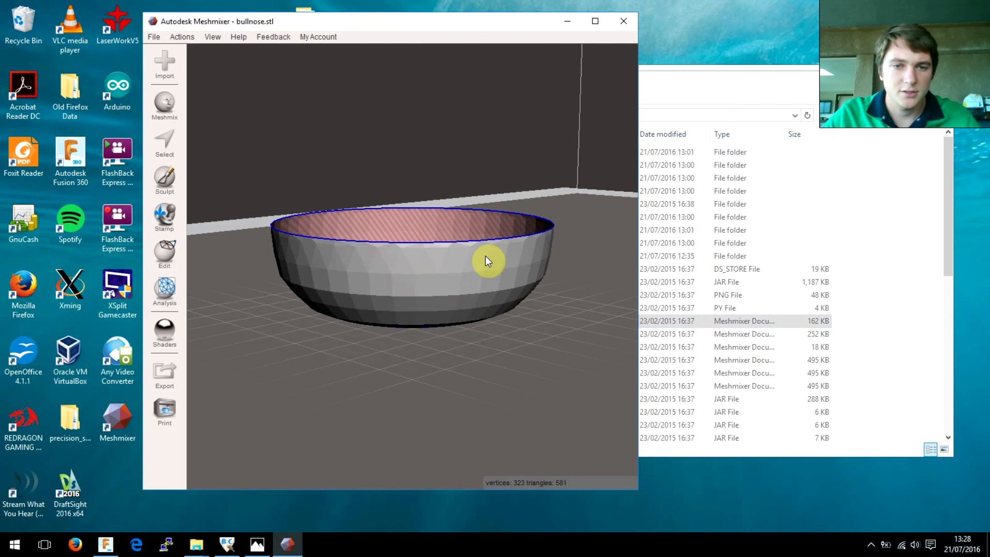
pyautogui.moveTo(478, 198); pyautogui.dragTo(358, 288, button='right')
pyautogui.scroll(5, 490, 170)
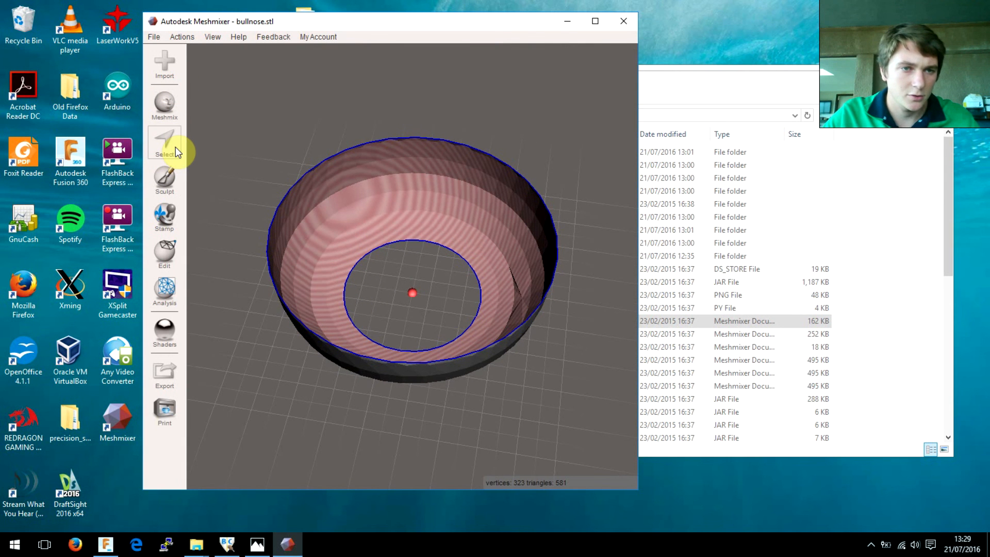
# Measure across the bullnose cutter in the X direction with Meshmixer's Measure analysis, snapping to edges.
pyautogui.click(164, 286)
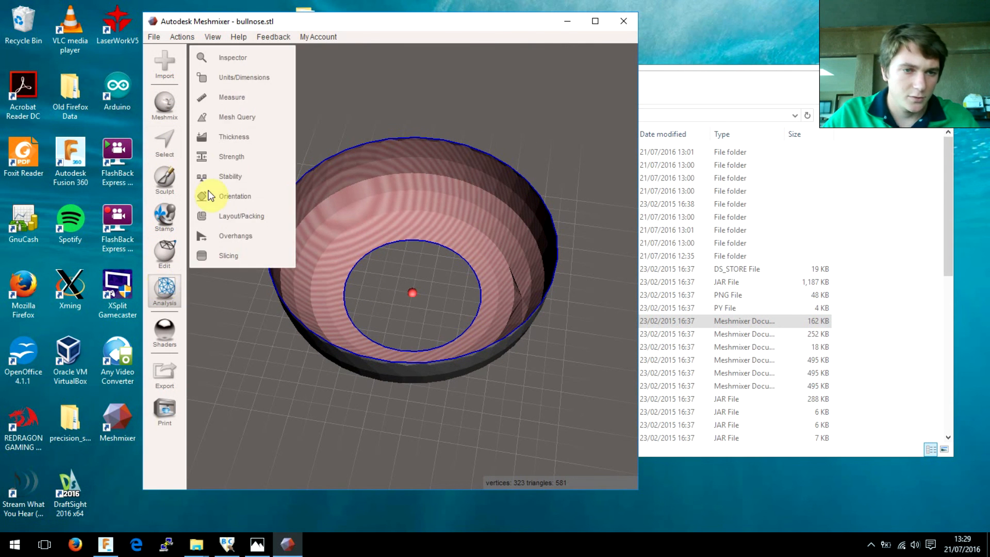
pyautogui.click(229, 102)
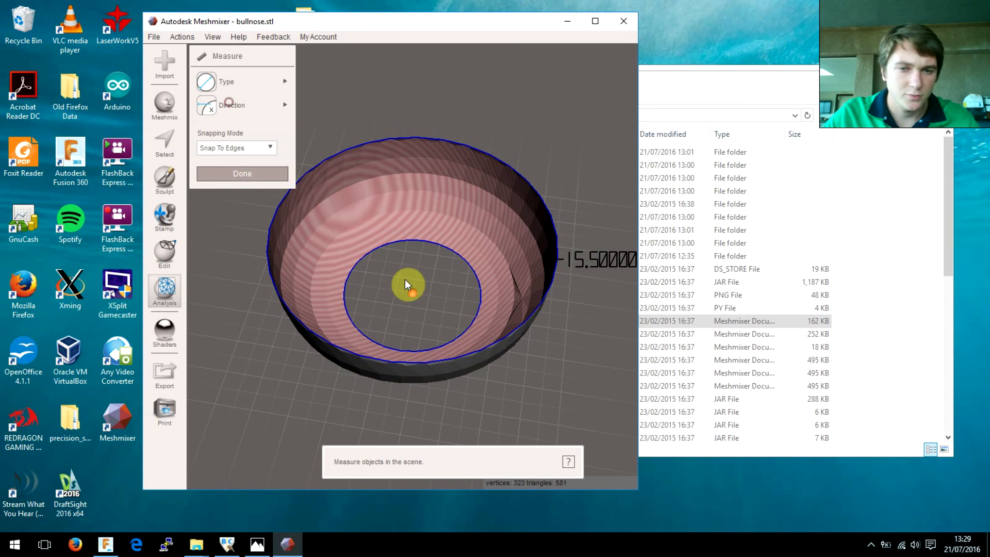
pyautogui.click(542, 251)
pyautogui.moveTo(259, 83)
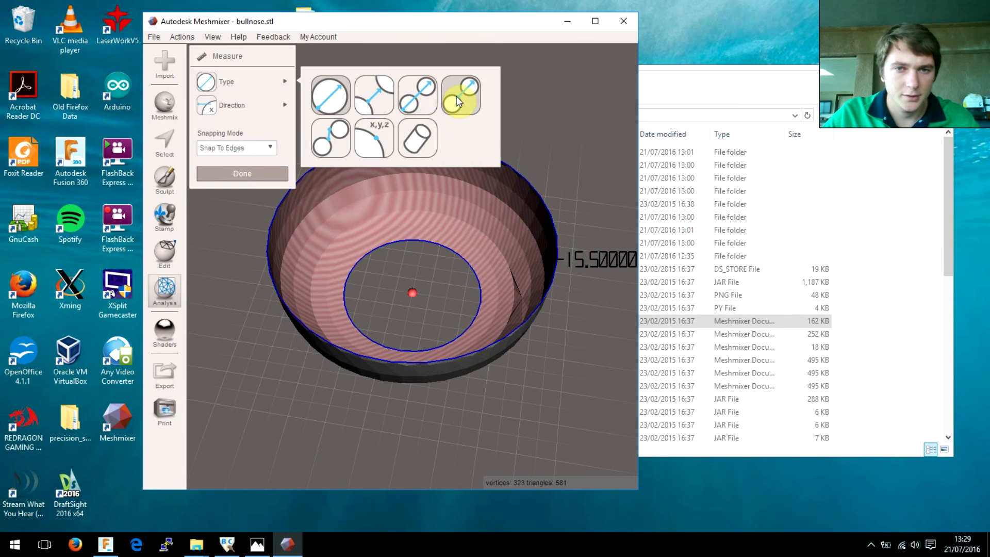
pyautogui.click(335, 97)
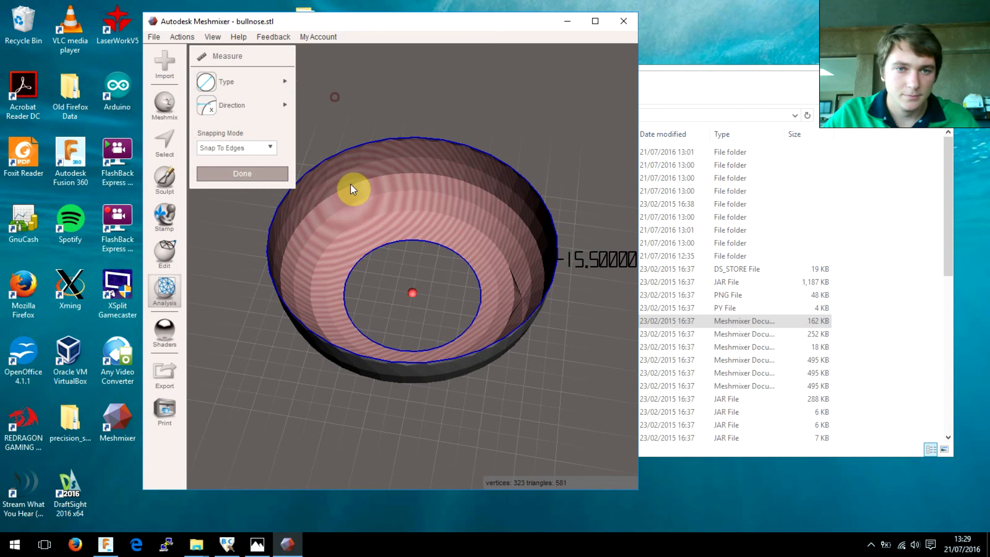
pyautogui.click(267, 235)
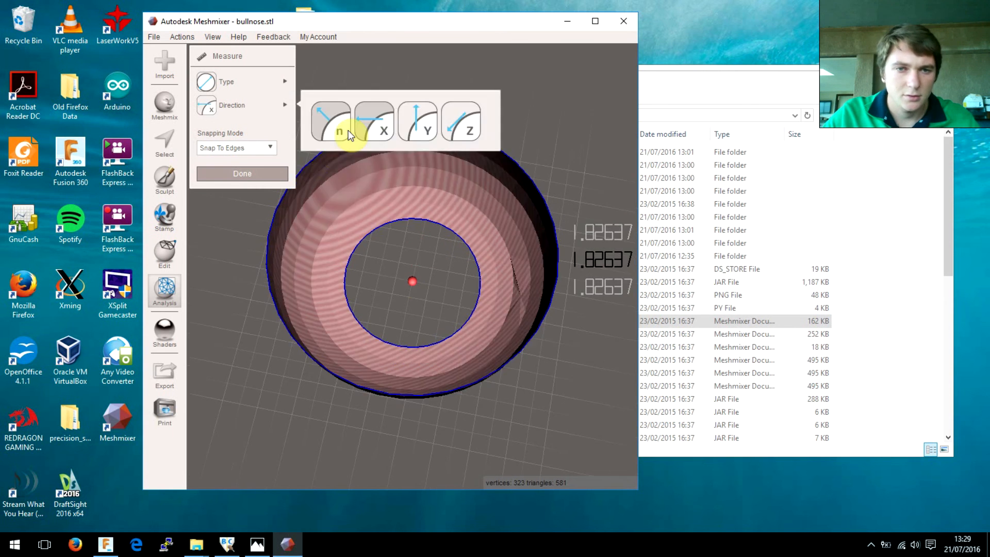
# Remeasure the bullnose cutter along the surface normal, trying both edge and vertex snapping.
pyautogui.click(330, 125)
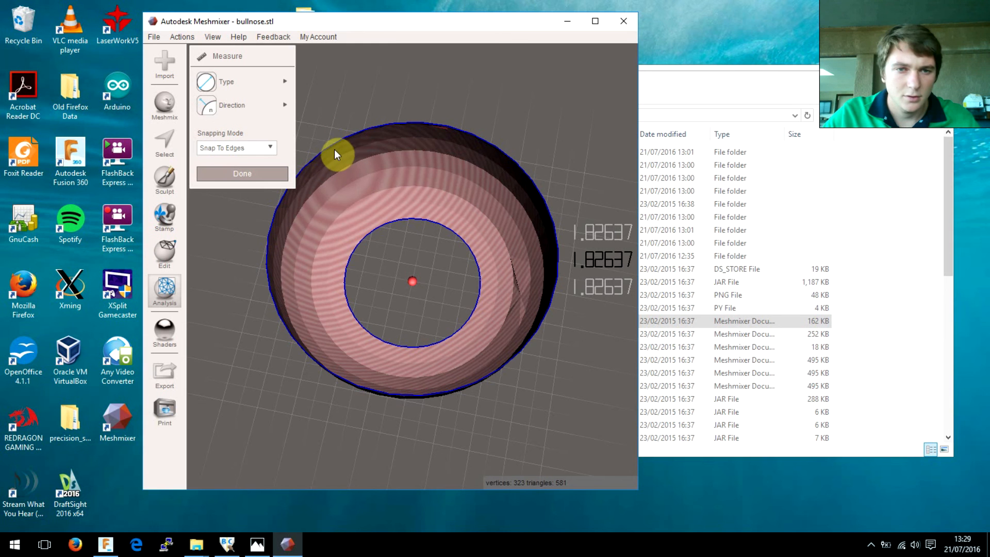
pyautogui.click(506, 364)
pyautogui.moveTo(534, 273); pyautogui.dragTo(625, 266, button='right')
pyautogui.moveTo(491, 224); pyautogui.dragTo(284, 286, button='right')
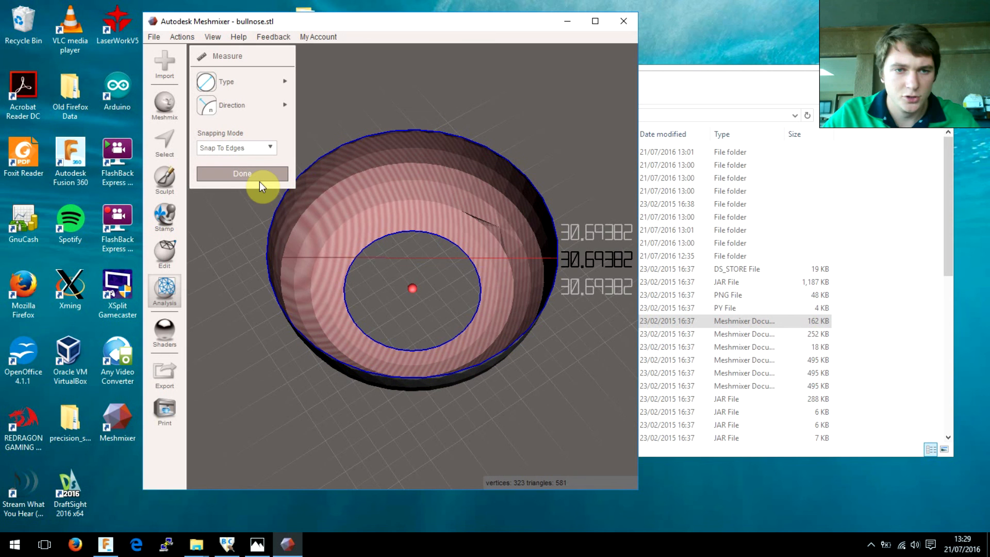
pyautogui.click(344, 279)
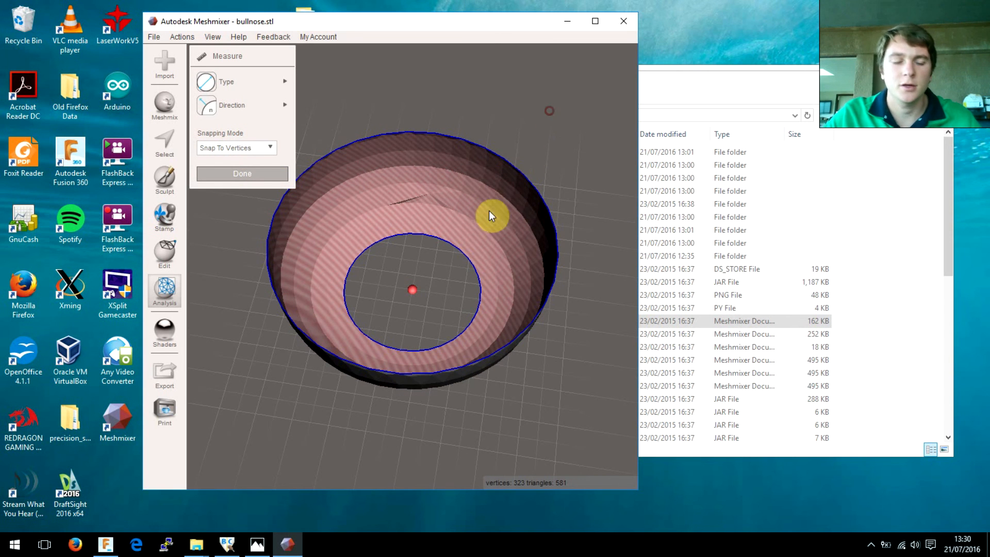
pyautogui.moveTo(540, 110); pyautogui.dragTo(581, 94, button='right')
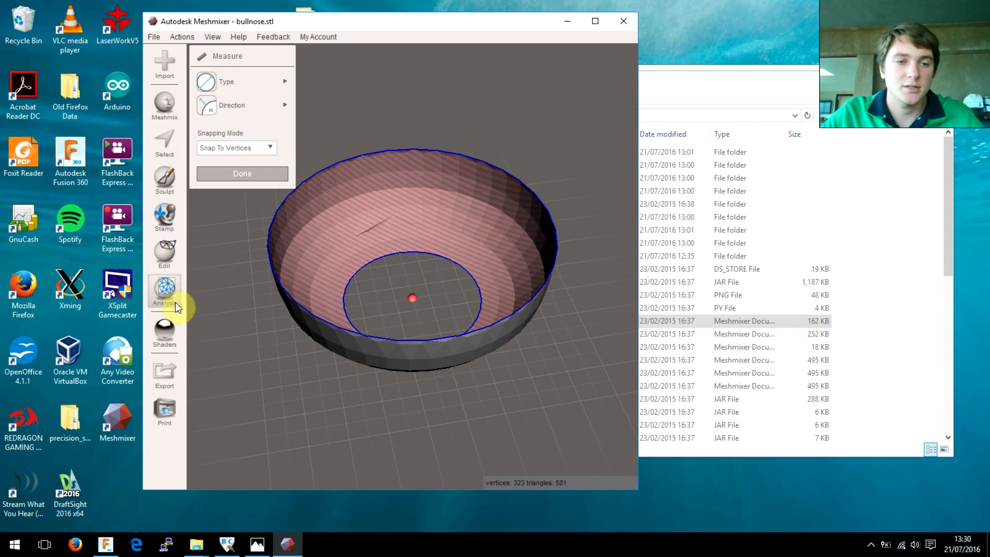
pyautogui.click(164, 103)
pyautogui.scroll(-3, 264, 283)
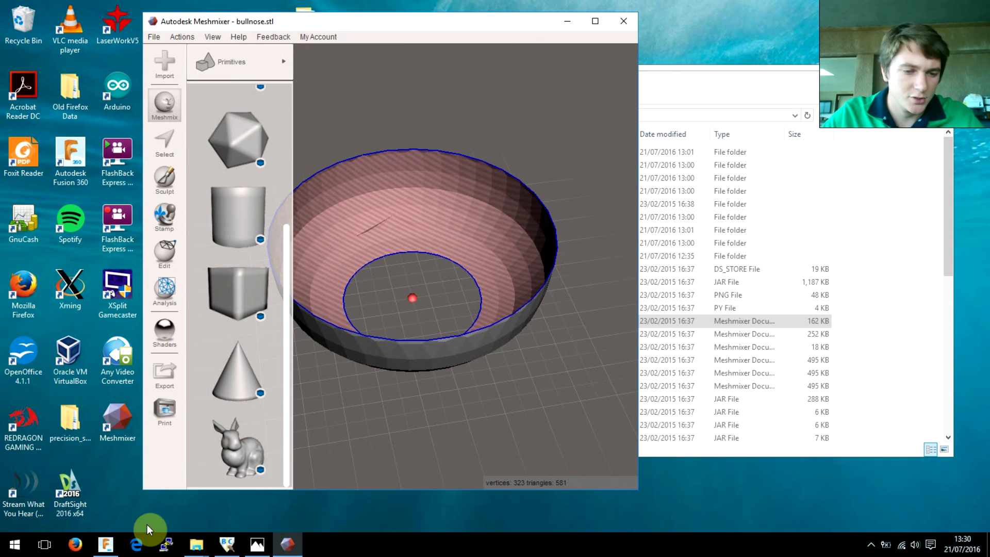
# Switch to Autodesk Fusion 360 and start a new empty design.
pyautogui.click(108, 549)
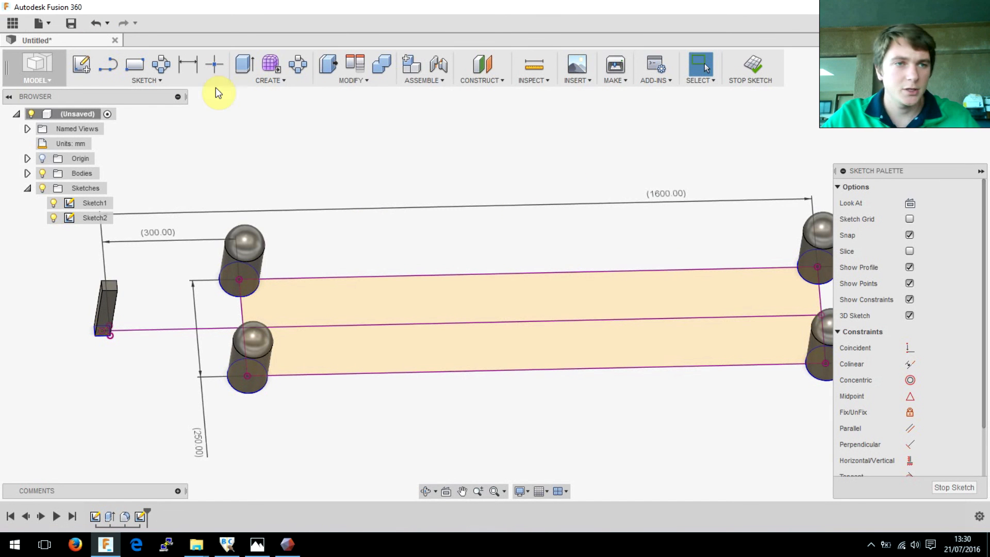
pyautogui.click(43, 23)
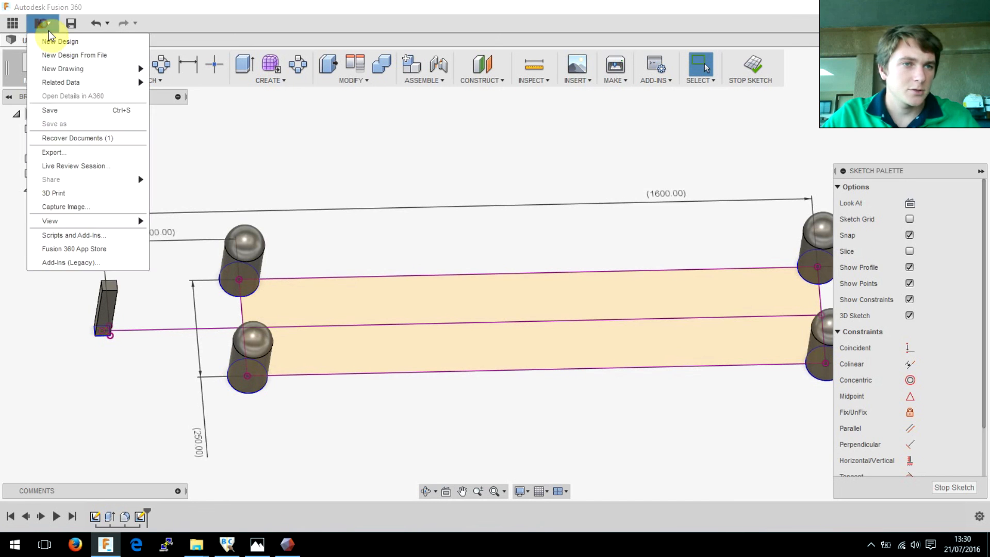
pyautogui.click(57, 38)
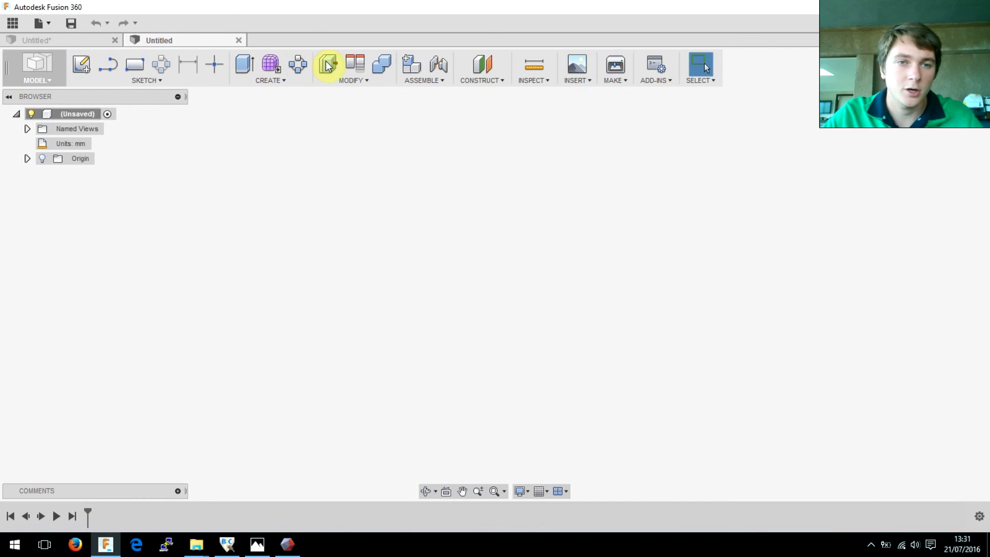
# Start a Cylinder on the vertical XY plane with a base circle of 20 mm diameter centred near the origin.
pyautogui.click(279, 81)
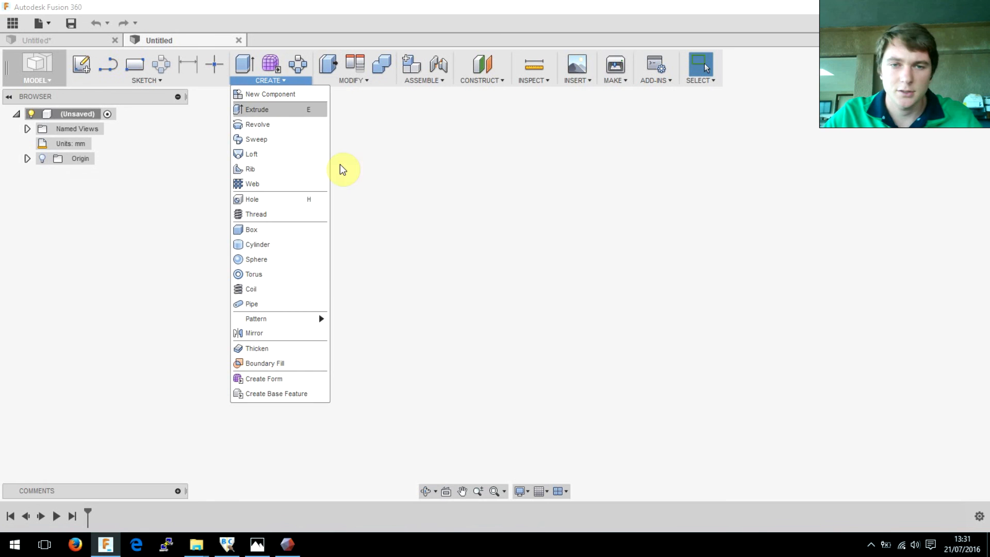
pyautogui.click(257, 244)
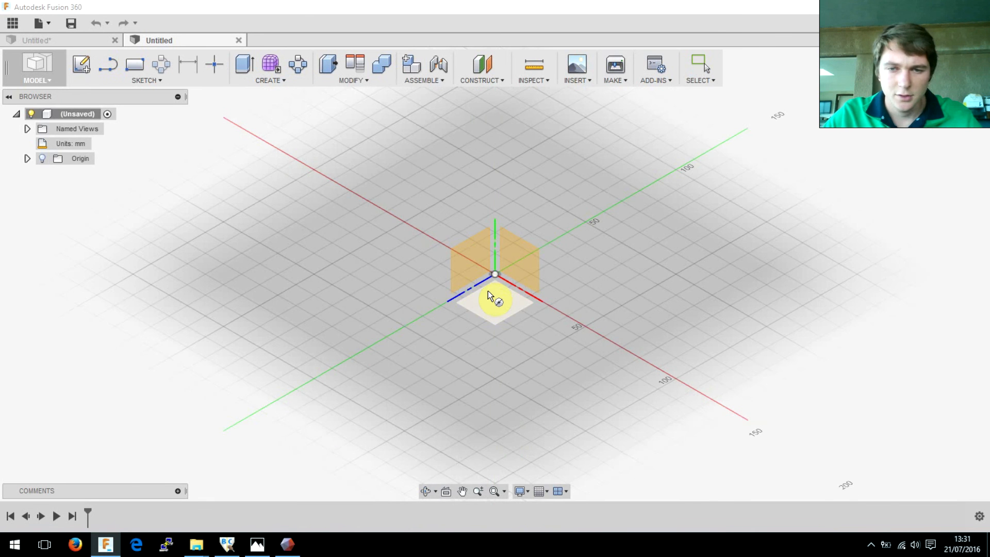
pyautogui.click(489, 293)
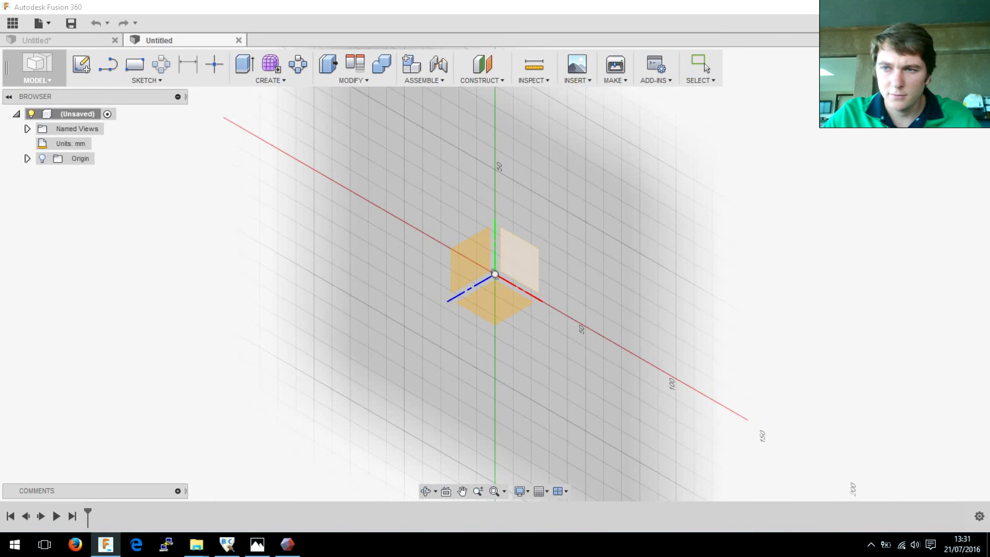
pyautogui.click(518, 258)
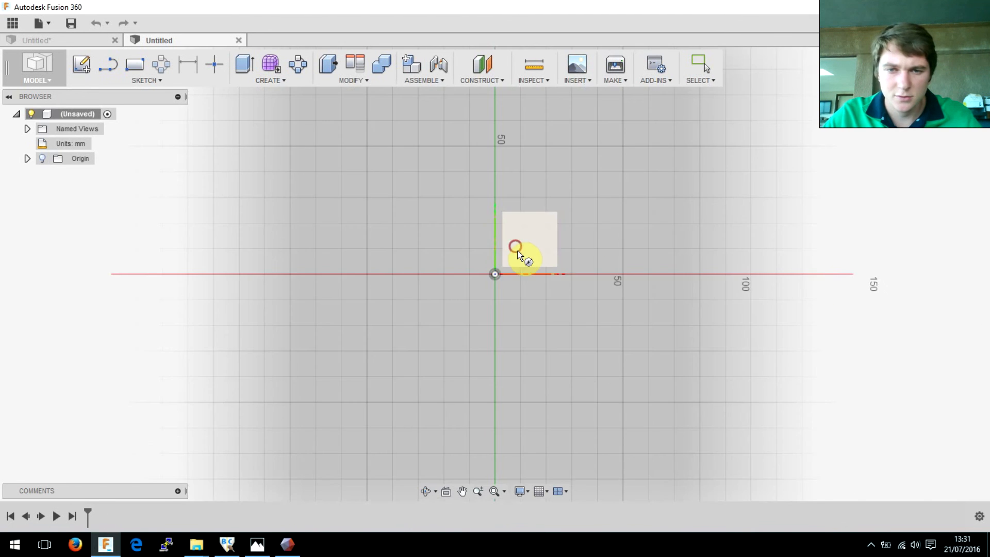
pyautogui.click(508, 259)
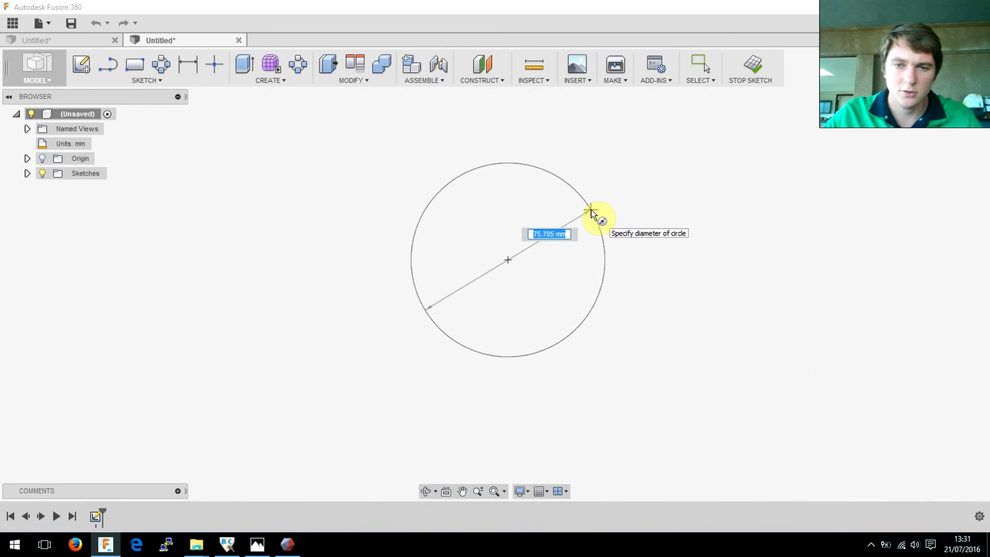
pyautogui.write('20')
pyautogui.press('Tab')
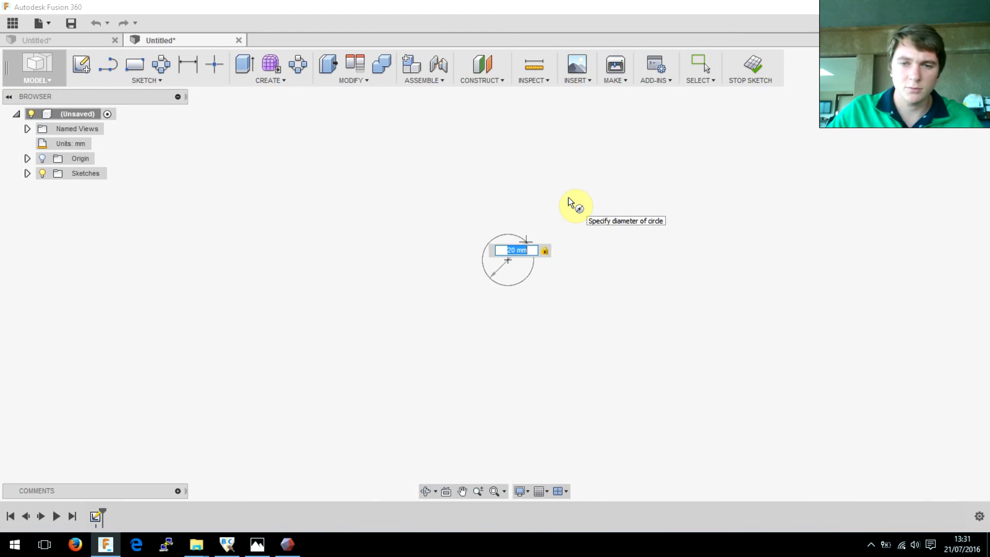
pyautogui.press('Return')
# Set the cylinder's height to 70 mm and create it as a new body.
pyautogui.keyDown('shift'); pyautogui.moveTo(551, 329); pyautogui.dragTo(578, 251, button='middle'); pyautogui.keyUp('shift')
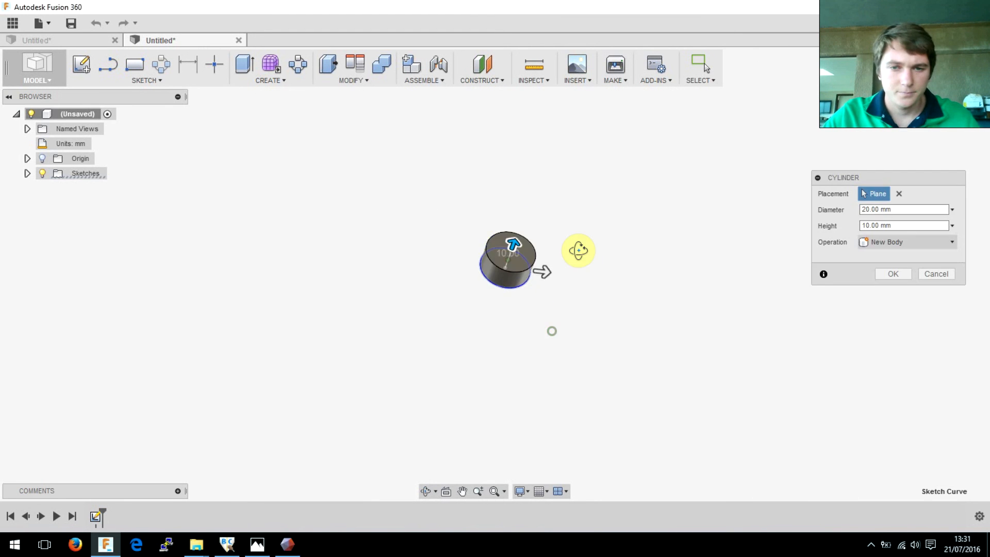
pyautogui.moveTo(514, 233); pyautogui.dragTo(561, 118)
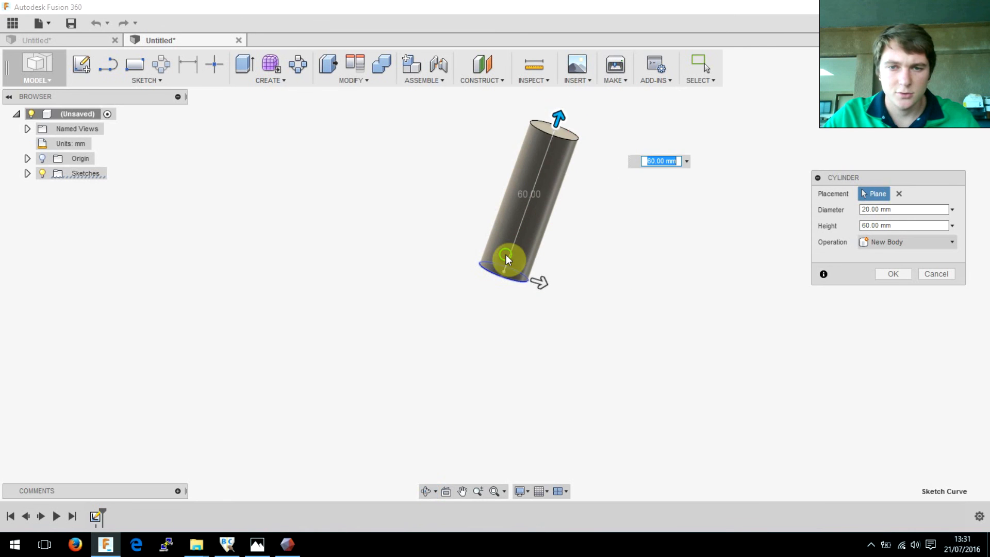
pyautogui.moveTo(506, 259); pyautogui.dragTo(478, 306, button='middle')
pyautogui.moveTo(533, 167); pyautogui.dragTo(536, 135)
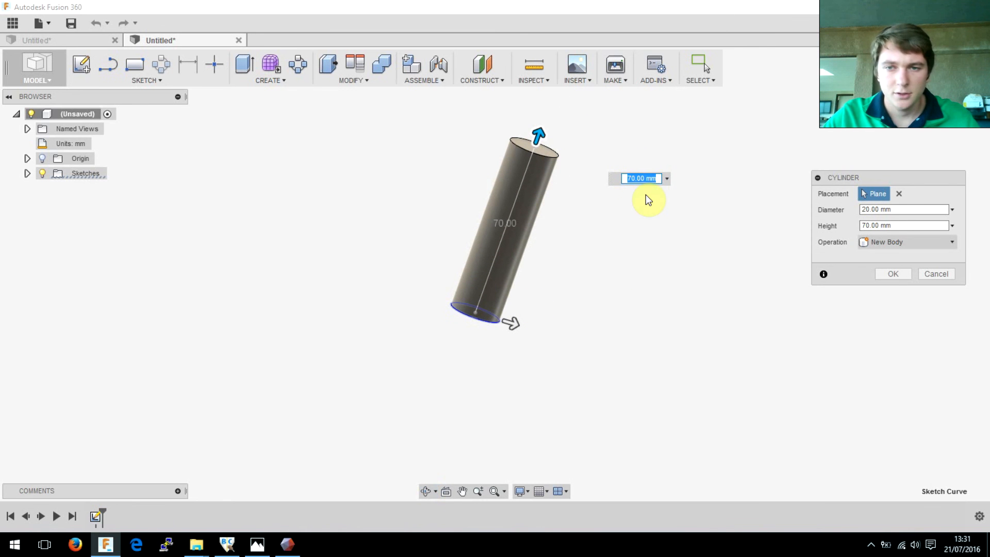
pyautogui.click(880, 270)
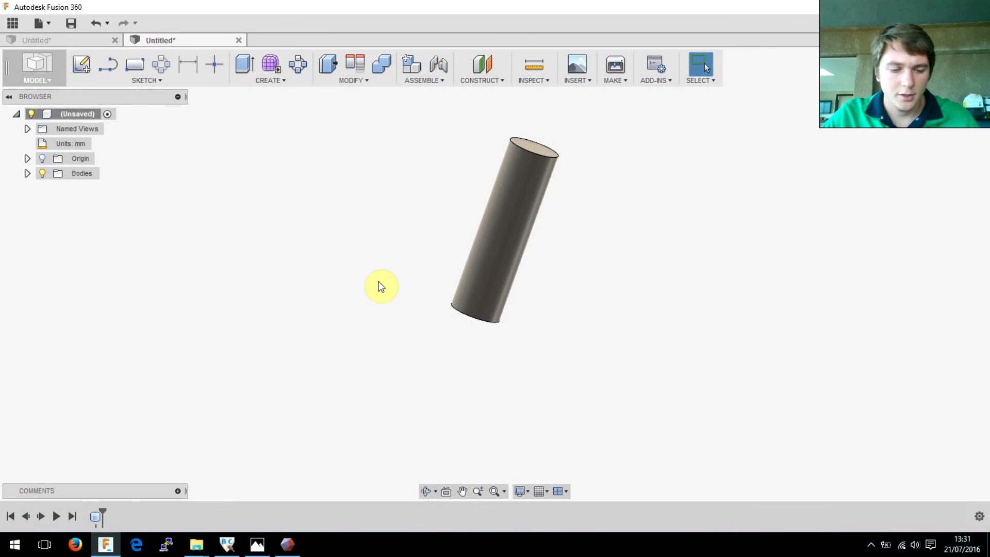
# Fillet the cylinder's lower circular edge with a constant radius of 4.5 mm.
pyautogui.press('f')
pyautogui.click(475, 311)
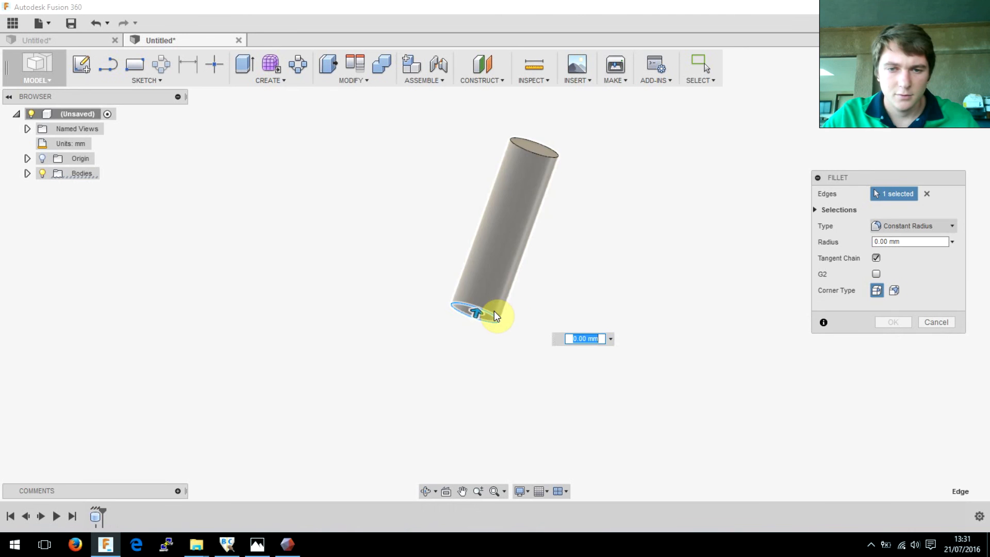
pyautogui.moveTo(471, 305); pyautogui.dragTo(479, 311)
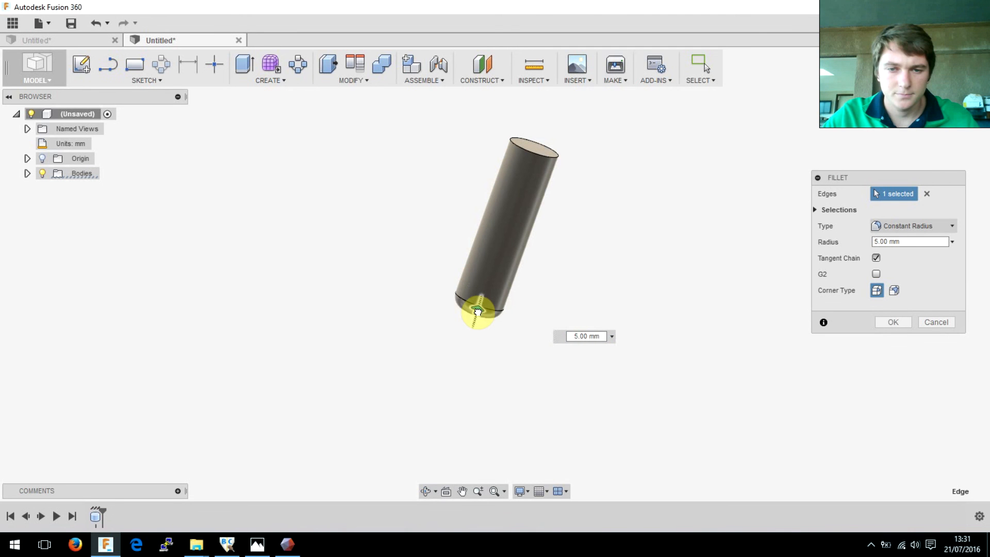
pyautogui.click(572, 339)
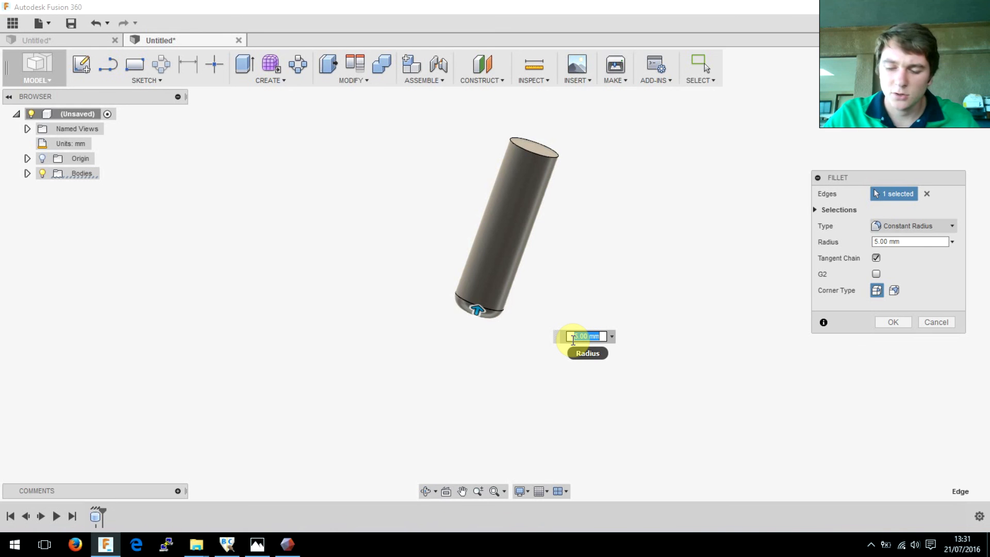
pyautogui.write('9')
pyautogui.press('BackSpace')
pyautogui.write('4')
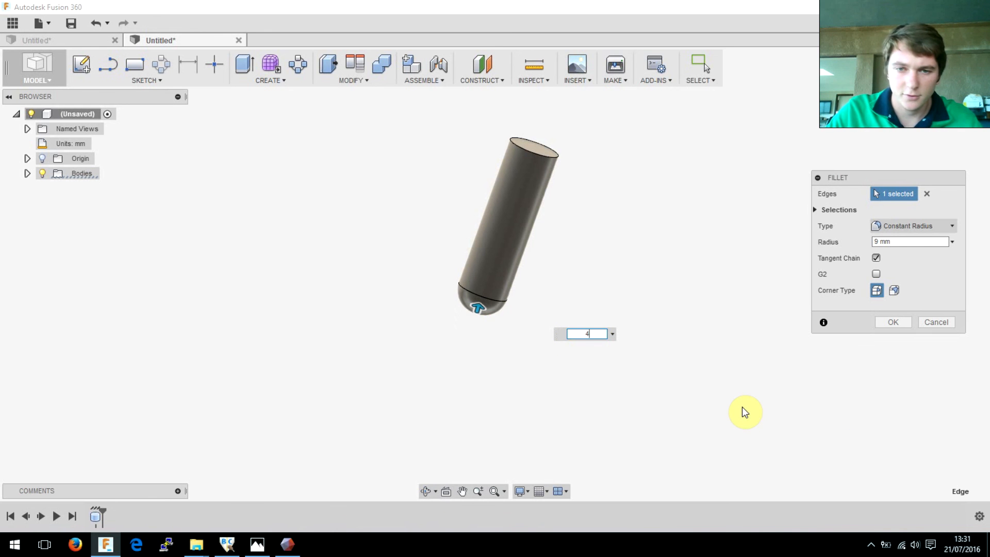
pyautogui.write('.5')
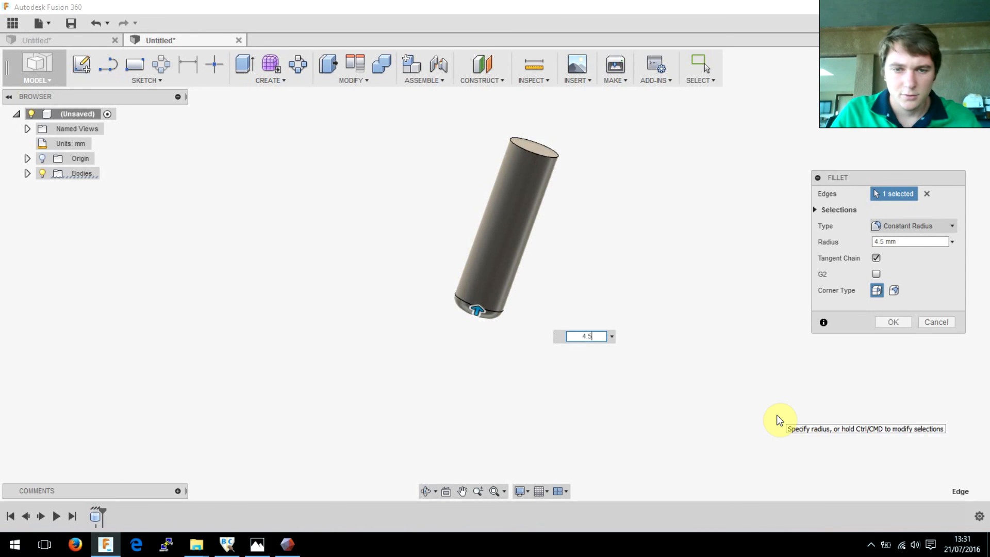
pyautogui.press('Return')
# Start an STL export of the cutter body in ASCII format with custom refinement, setting surface deviation to 0.071130 mm and normal deviation to 36.325.
pyautogui.keyDown('shift'); pyautogui.moveTo(600, 268); pyautogui.dragTo(576, 249, button='middle'); pyautogui.keyUp('shift')
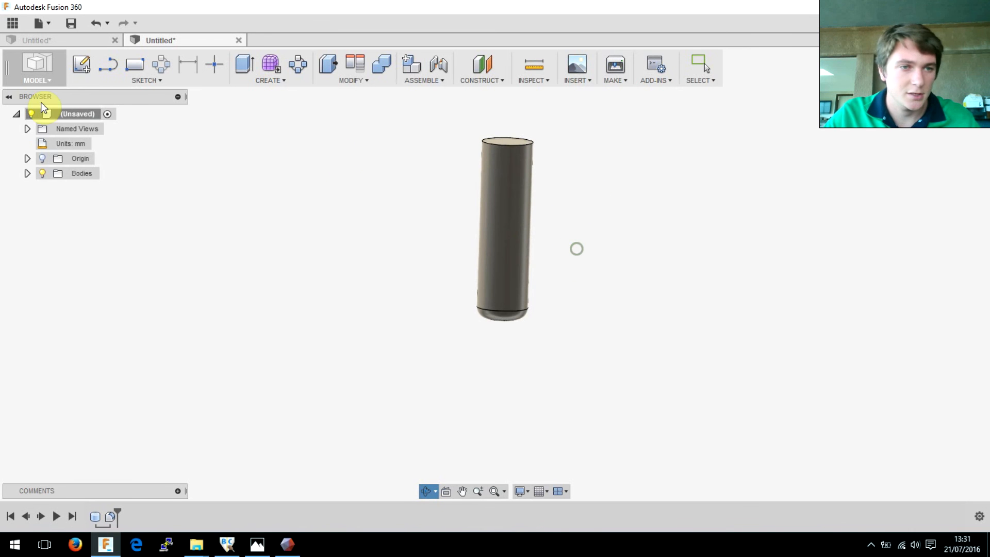
pyautogui.click(27, 174)
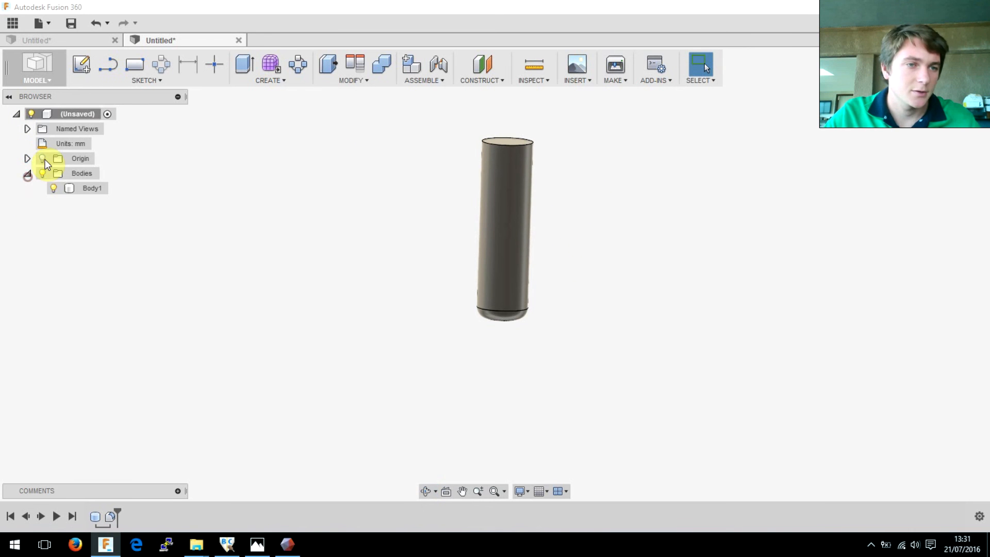
pyautogui.rightClick(78, 186)
pyautogui.click(126, 268)
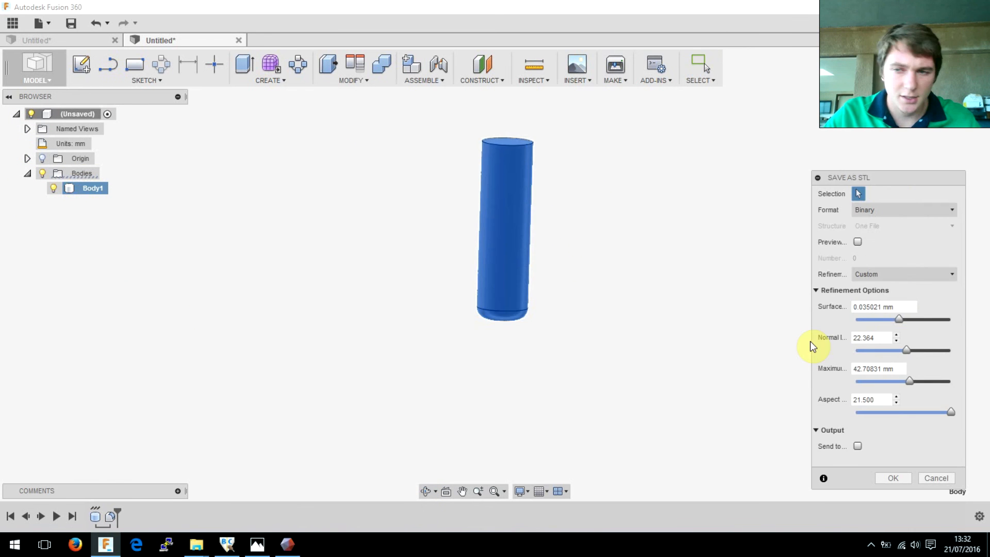
pyautogui.click(908, 208)
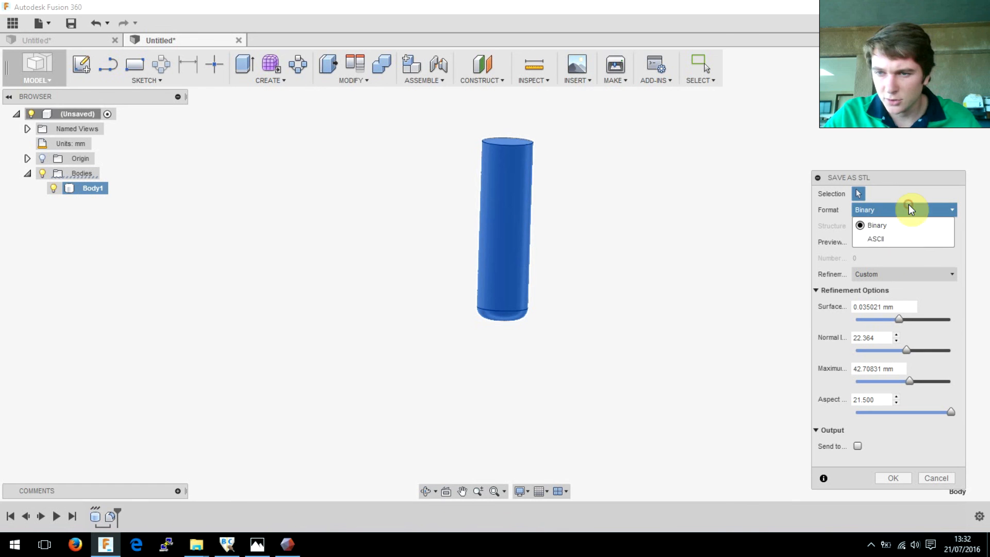
pyautogui.click(894, 237)
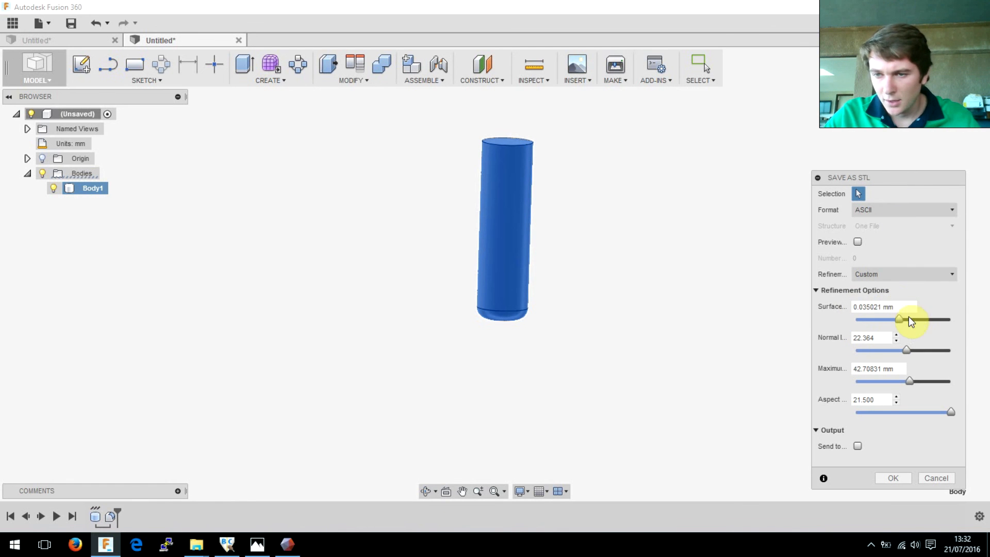
pyautogui.click(940, 351)
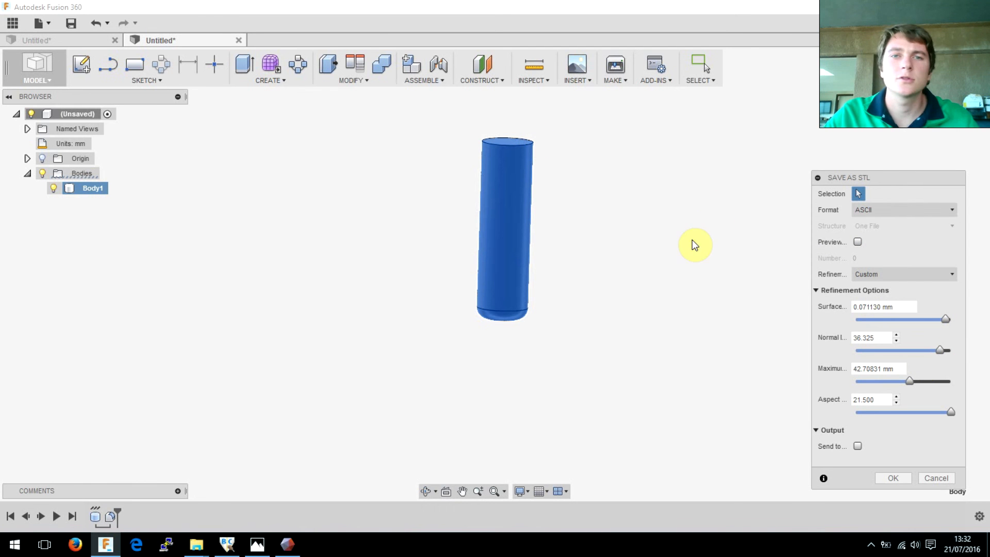
# Save the STL export as 20x45mmbullnose.stl in the Boards folder on the desktop.
pyautogui.click(891, 478)
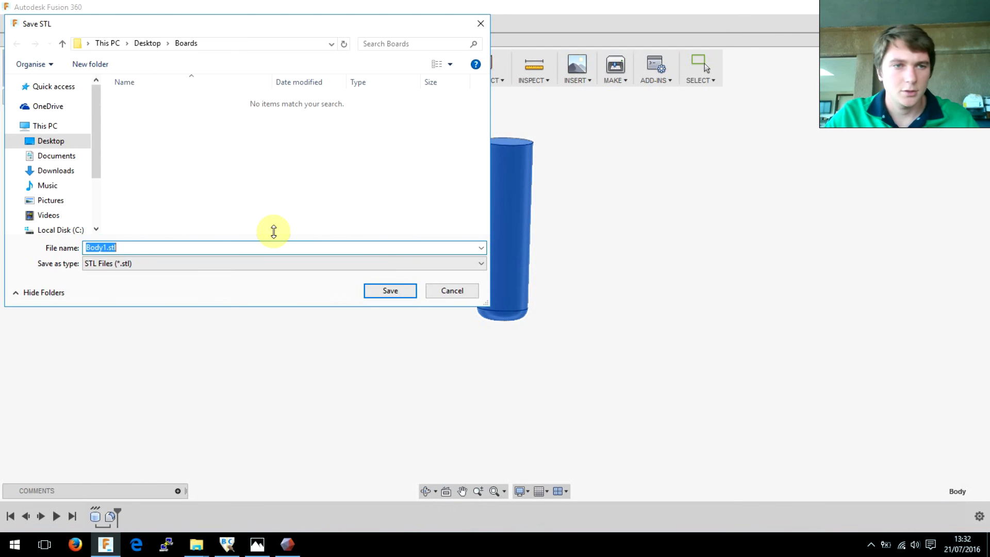
pyautogui.click(106, 248)
pyautogui.press('BackSpace')
pyautogui.press('BackSpace')
pyautogui.press('BackSpace')
pyautogui.press('BackSpace')
pyautogui.press('BackSpace')
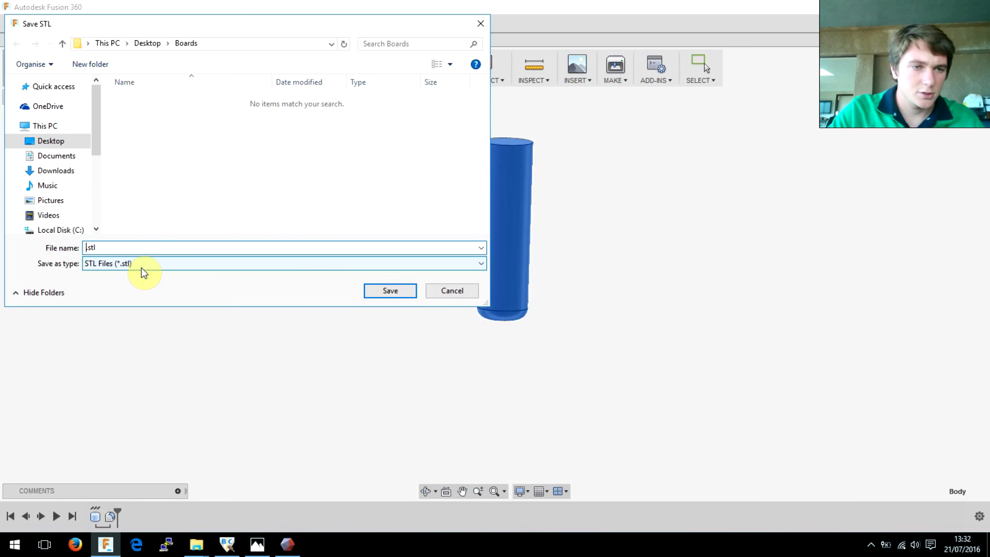
pyautogui.write('s0')
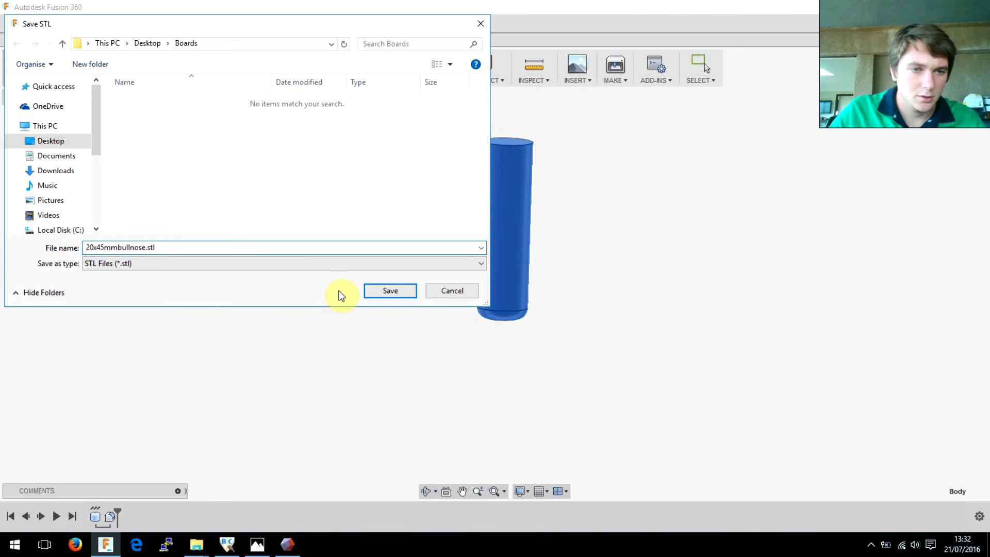
pyautogui.click(382, 292)
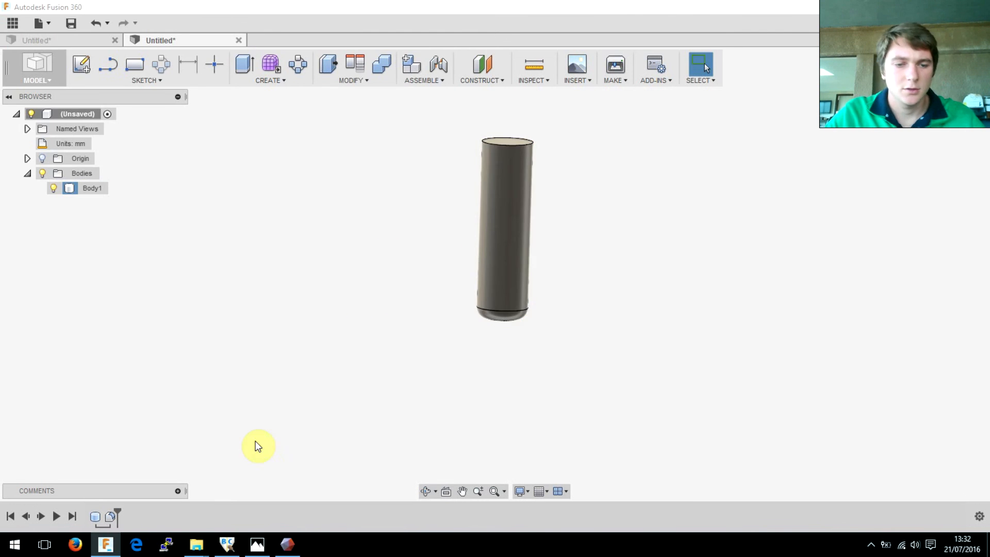
# Copy 20x45mmbullnose.stl from the Boards folder into the BoardCAD program folder in File Explorer.
pyautogui.click(199, 545)
pyautogui.click(173, 492)
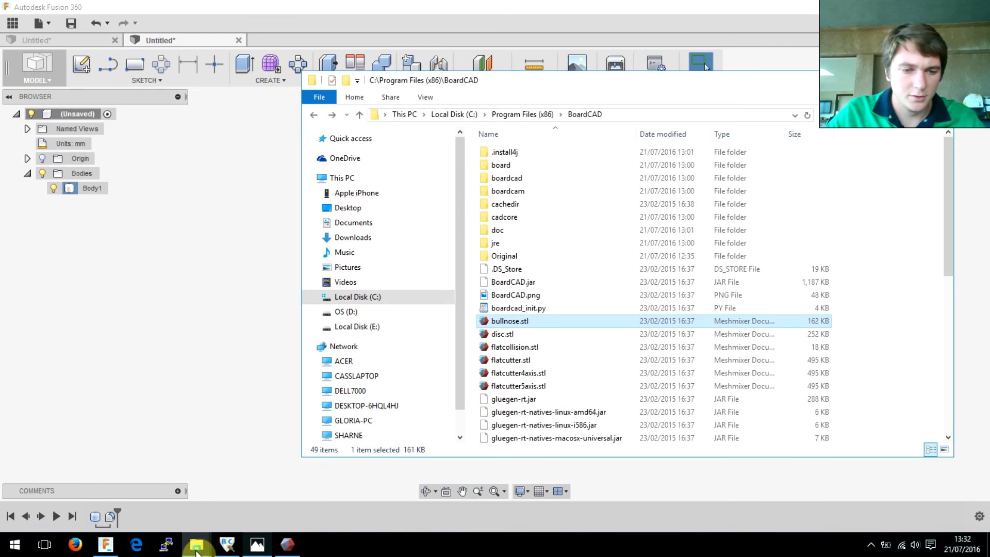
pyautogui.click(243, 513)
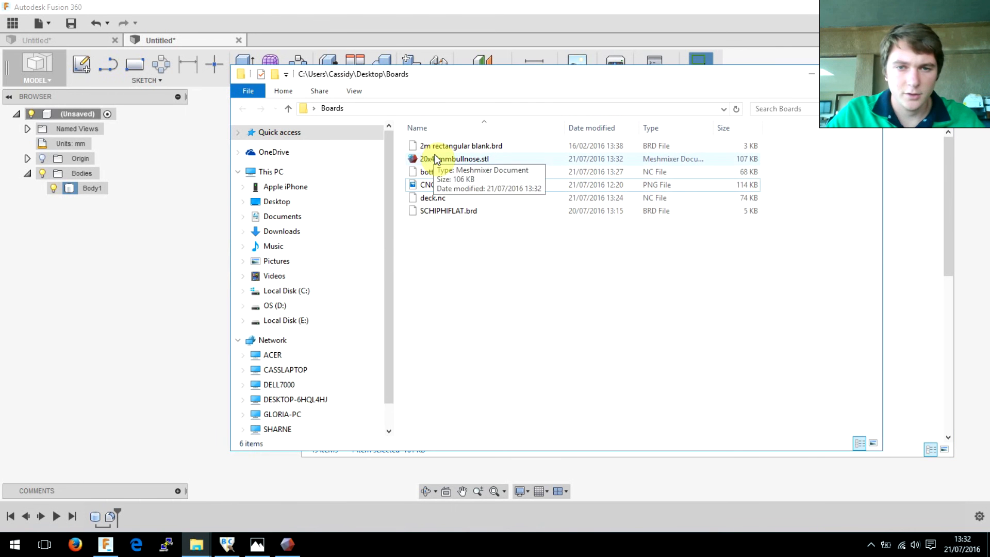
pyautogui.click(436, 158)
pyautogui.rightClick(435, 158)
pyautogui.click(537, 312)
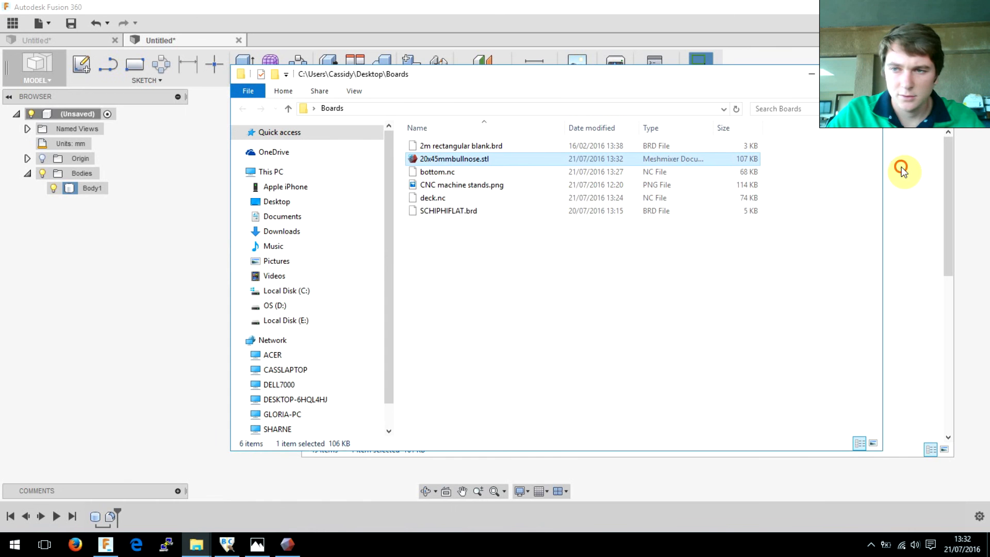
pyautogui.click(901, 169)
pyautogui.scroll(-4, 642, 339)
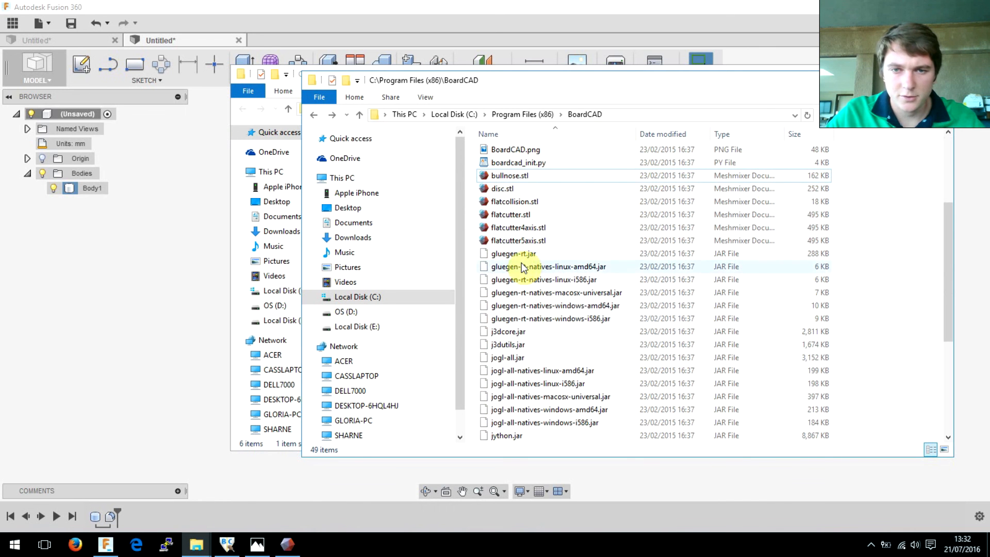
pyautogui.rightClick(860, 215)
pyautogui.click(878, 324)
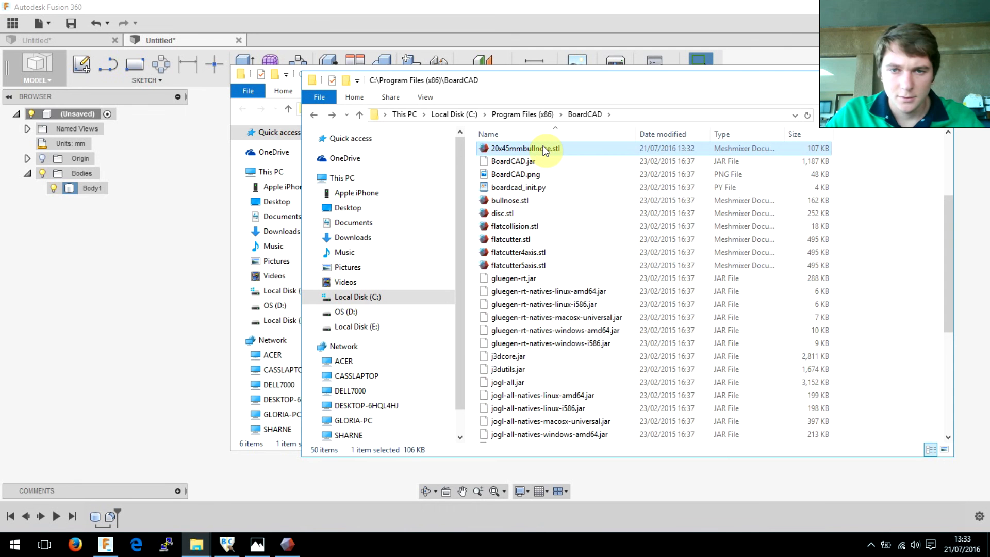
# Open shapebot.properties from the BoardCAD folder in WordPad and find the cutter STL definition.
pyautogui.scroll(-5, 559, 384)
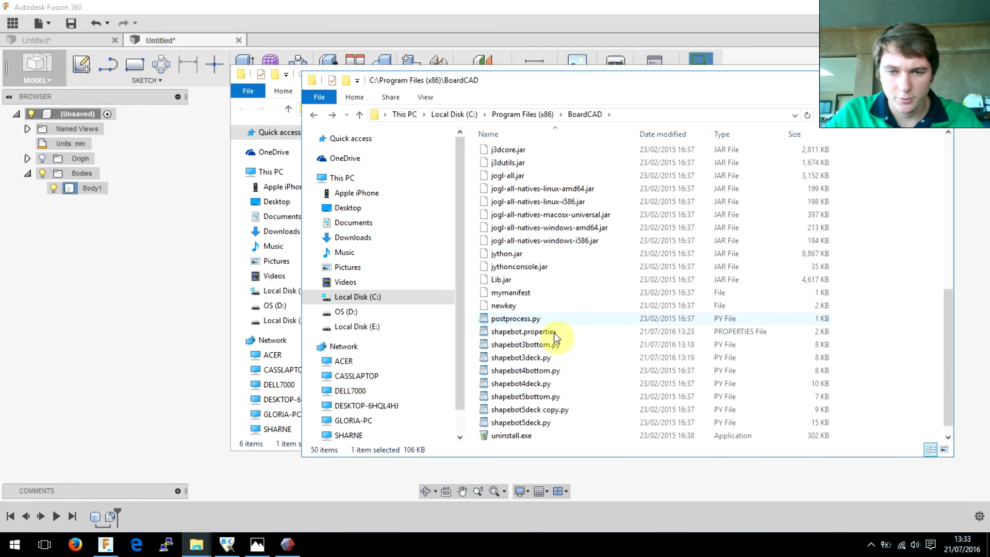
pyautogui.click(556, 331)
pyautogui.doubleClick(514, 332)
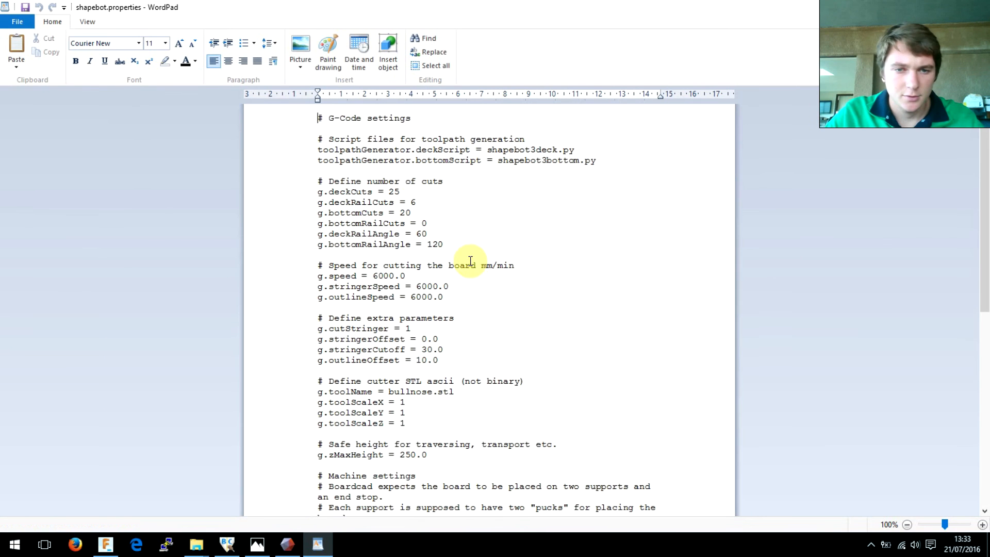
pyautogui.scroll(-4, 464, 309)
pyautogui.scroll(-5, 453, 358)
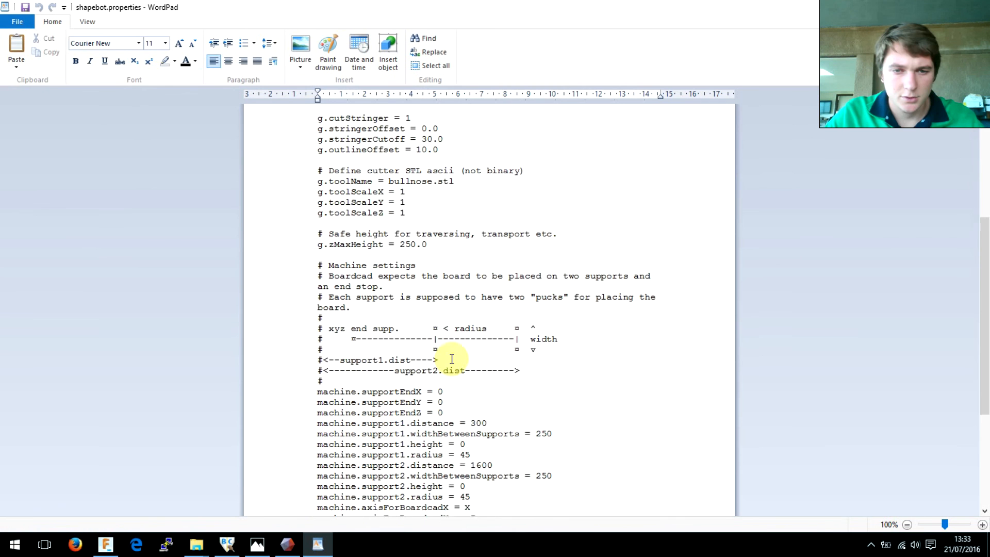
pyautogui.scroll(6, 468, 236)
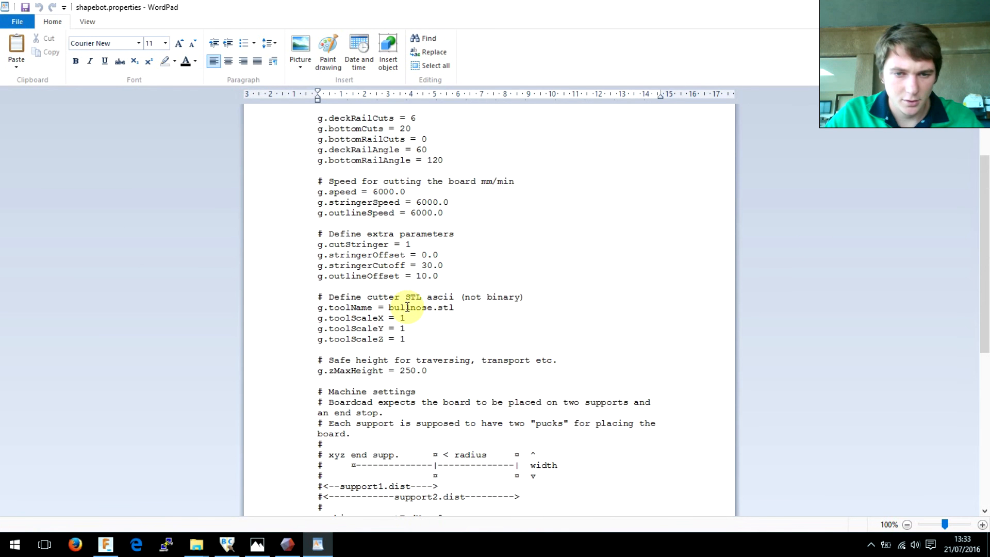
# Set g.toolName to 20x45mmbullnose.stl, checking the exact file name in the BoardCAD folder.
pyautogui.moveTo(389, 308); pyautogui.dragTo(432, 308)
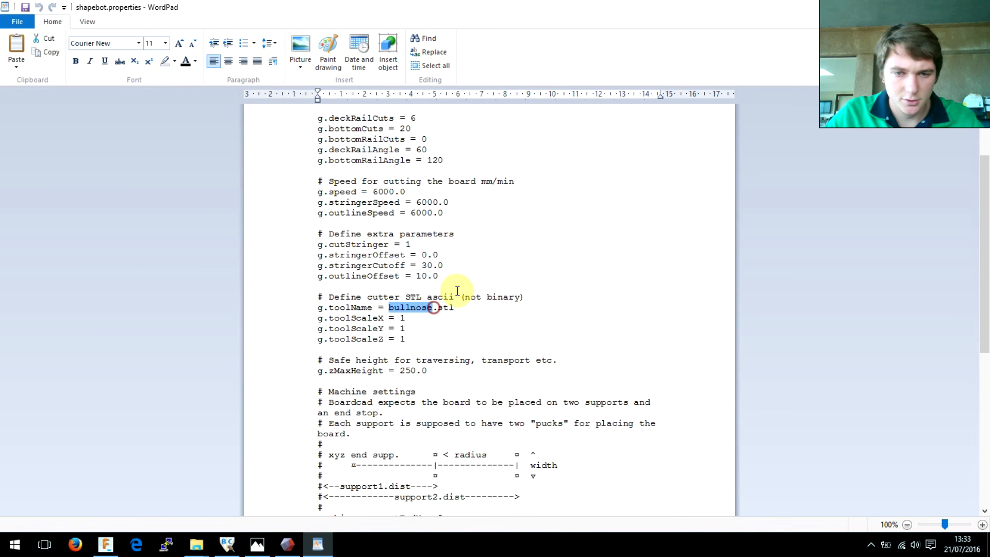
pyautogui.write('20x45')
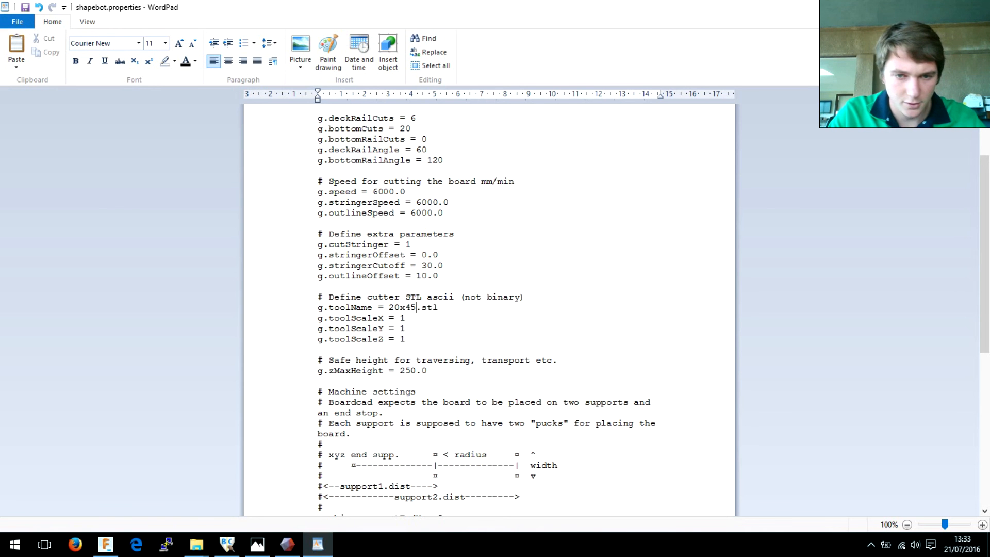
pyautogui.click(196, 544)
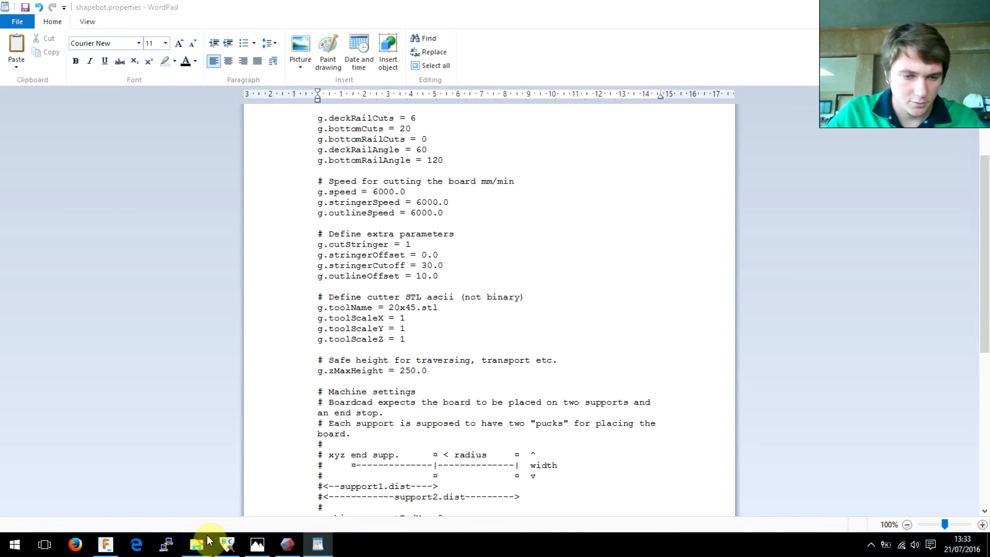
pyautogui.click(191, 500)
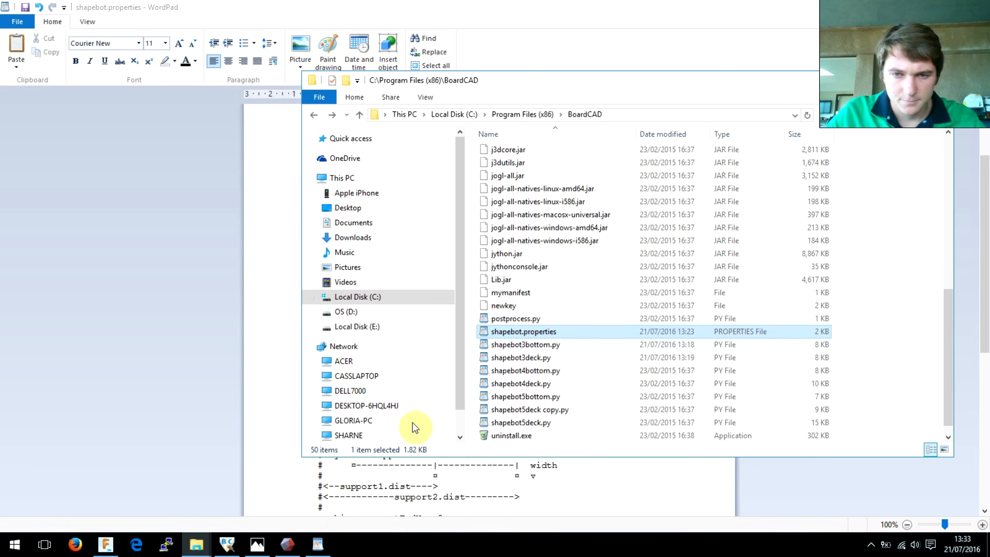
pyautogui.scroll(6, 516, 249)
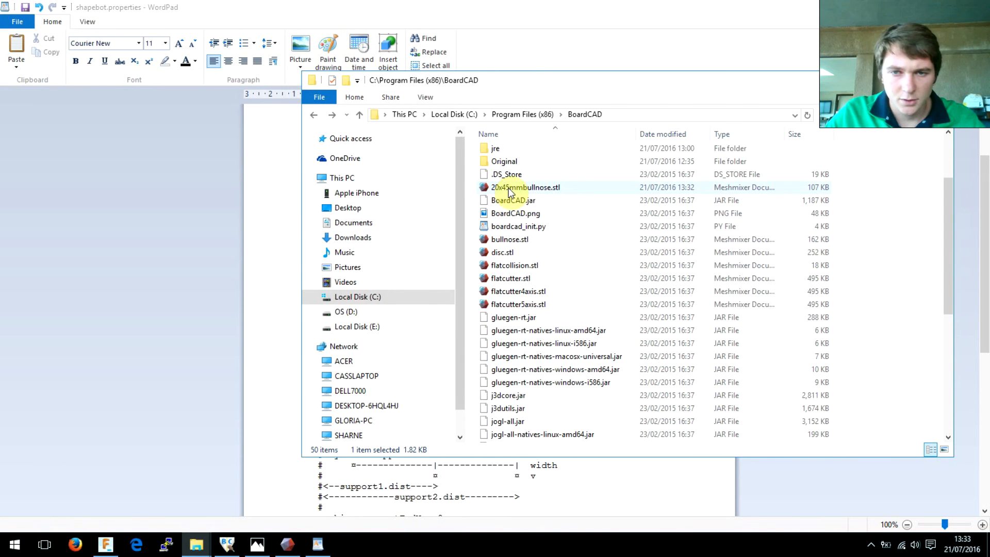
pyautogui.click(266, 147)
pyautogui.write('me = 20x45mmbullnose.stl')
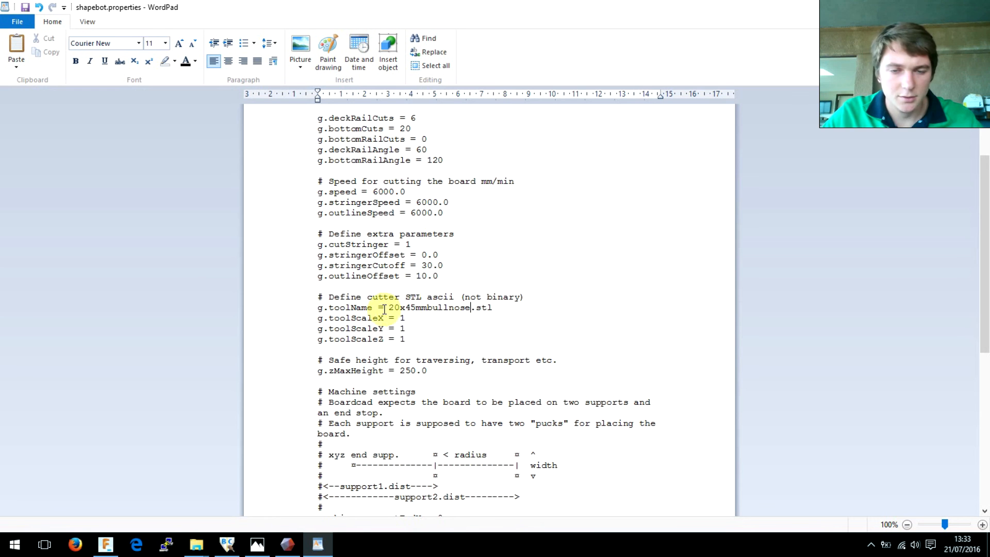
pyautogui.click(407, 316)
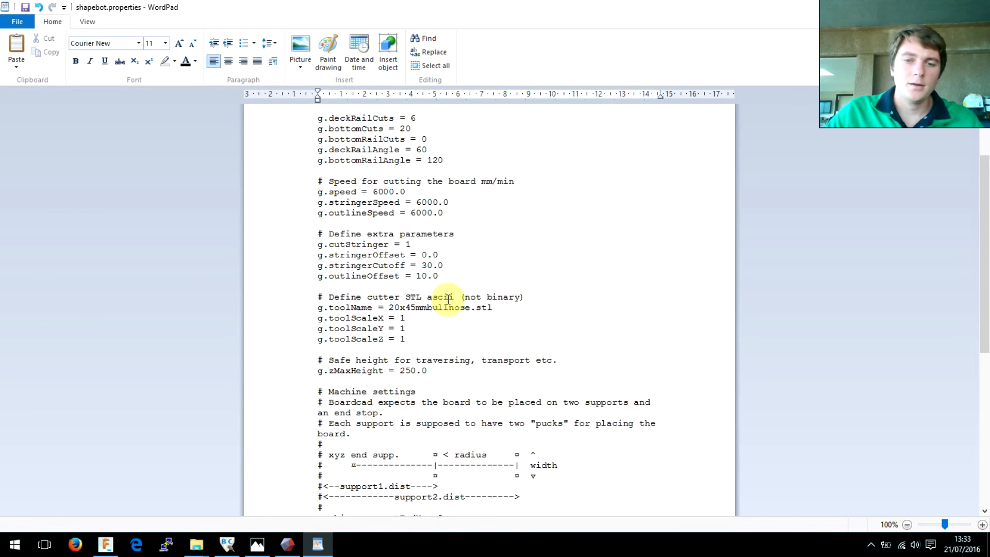
# Switch to Meshmixer and append 20x45mmbullnose.stl from the Boards folder to the scene containing bullnose.stl.
pyautogui.click(287, 548)
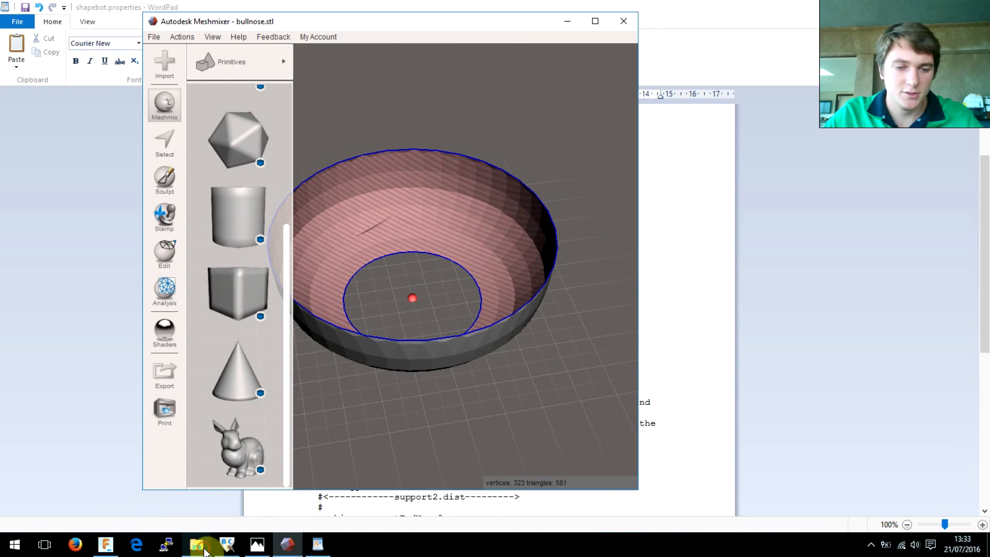
pyautogui.moveTo(201, 548)
pyautogui.click(265, 511)
pyautogui.moveTo(480, 88); pyautogui.dragTo(806, 143)
pyautogui.doubleClick(439, 21)
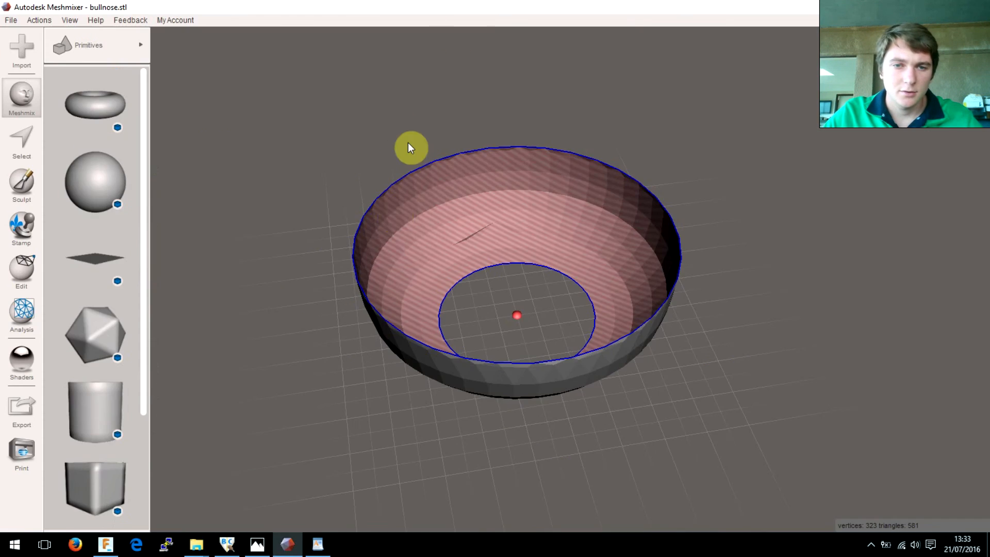
pyautogui.press('super+Down')
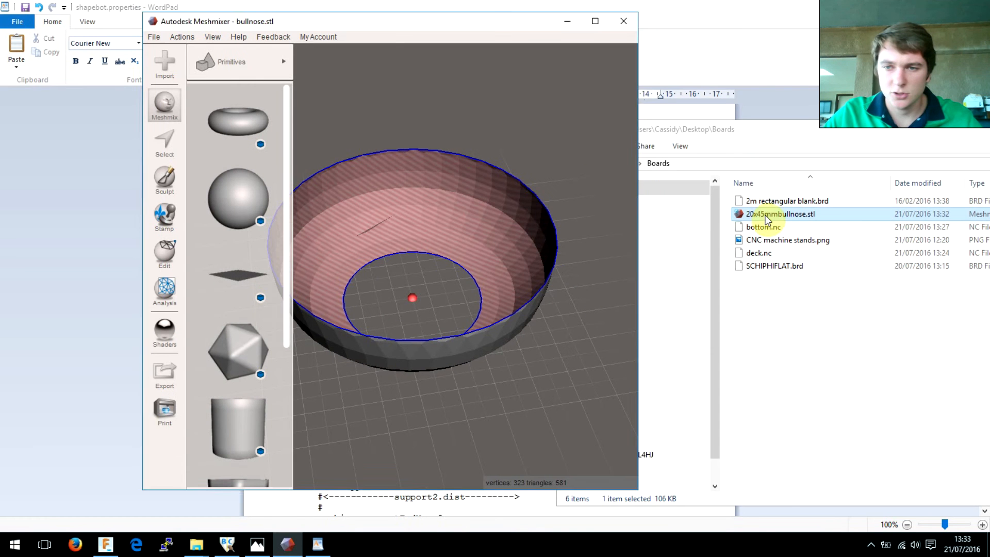
pyautogui.moveTo(748, 214); pyautogui.dragTo(521, 198)
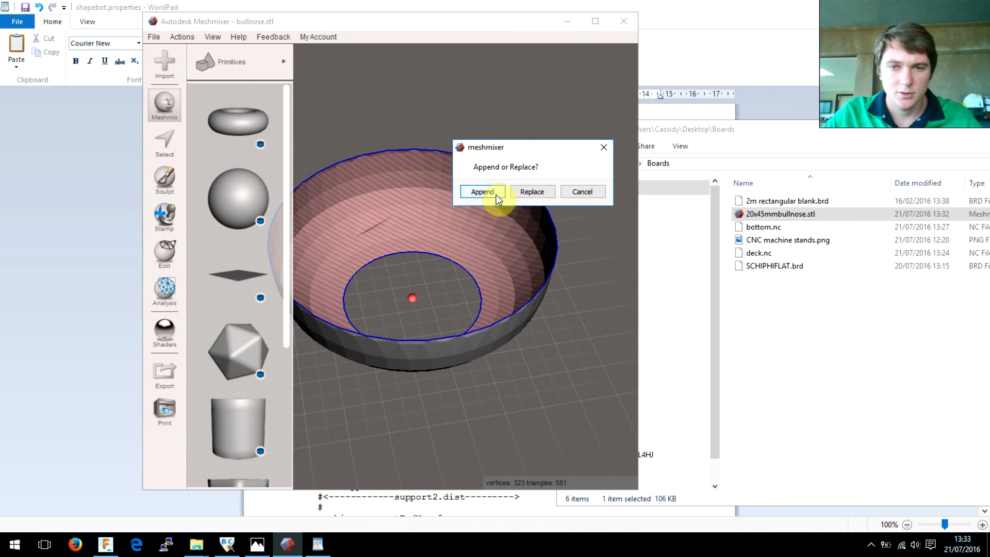
pyautogui.click(482, 191)
# Examine the new cutter's shape and position against bullnose.stl from several angles, and close Meshmixer.
pyautogui.moveTo(461, 196); pyautogui.dragTo(420, 90, button='right')
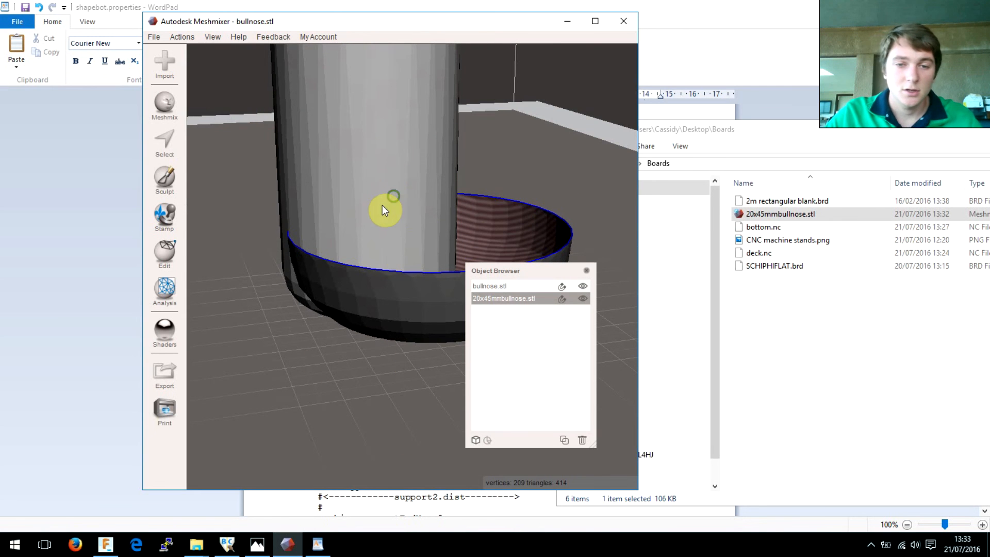
pyautogui.moveTo(383, 206); pyautogui.dragTo(336, 265, button='right')
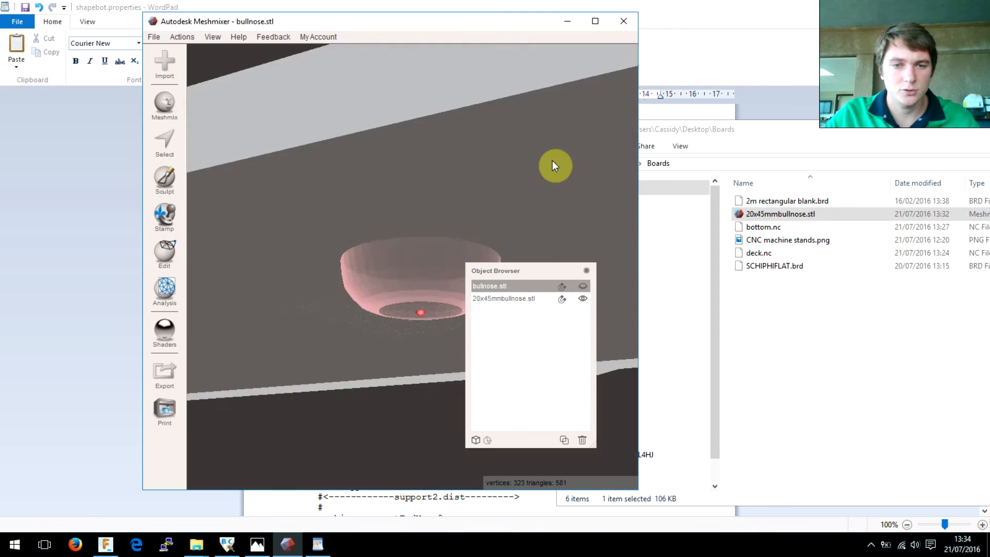
pyautogui.moveTo(552, 160); pyautogui.dragTo(521, 210, button='right')
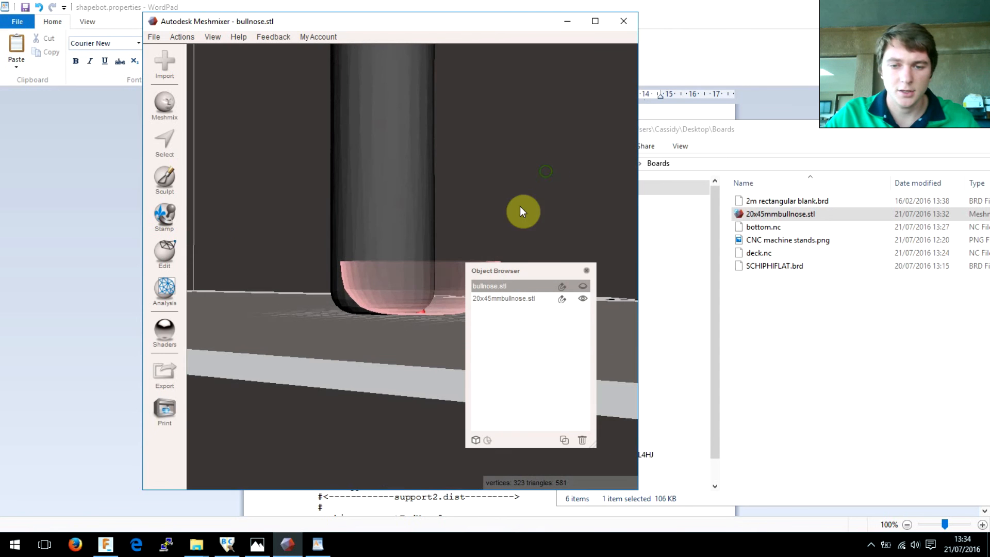
pyautogui.click(624, 24)
pyautogui.click(455, 292)
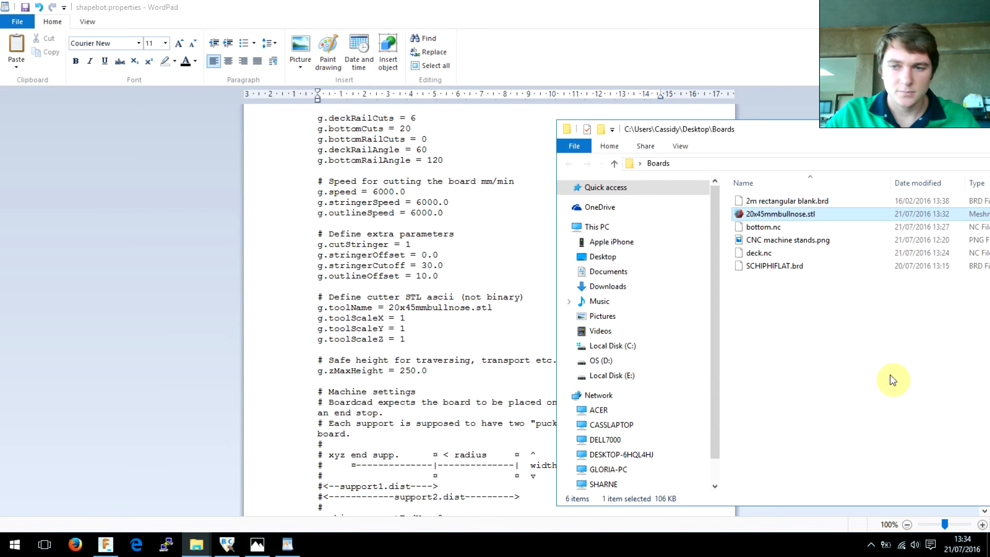
# Switch to BoardCAD and start G-code generation for SCHIPHIFLAT, choosing bottom.nc in the Boards folder as the output file.
pyautogui.click(881, 396)
pyautogui.click(235, 546)
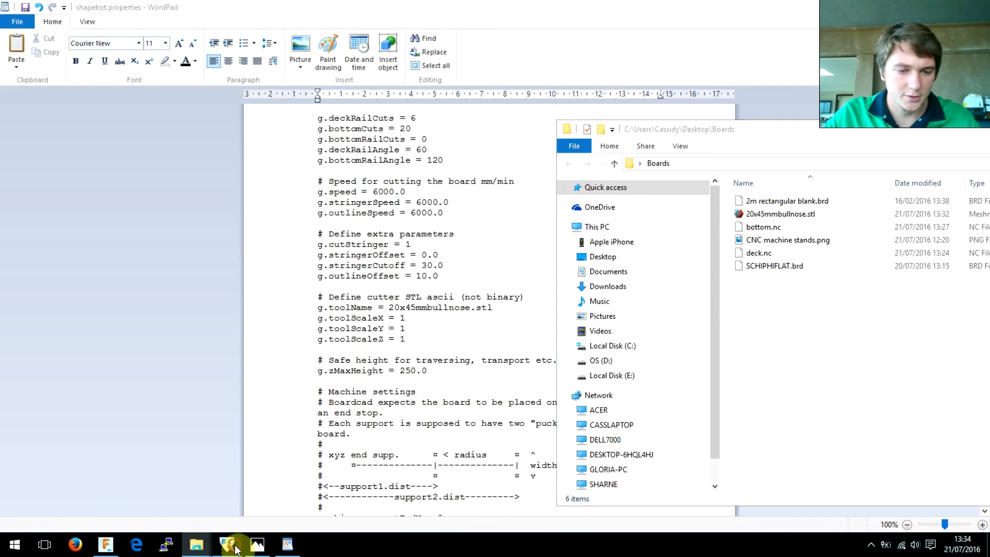
pyautogui.click(8, 21)
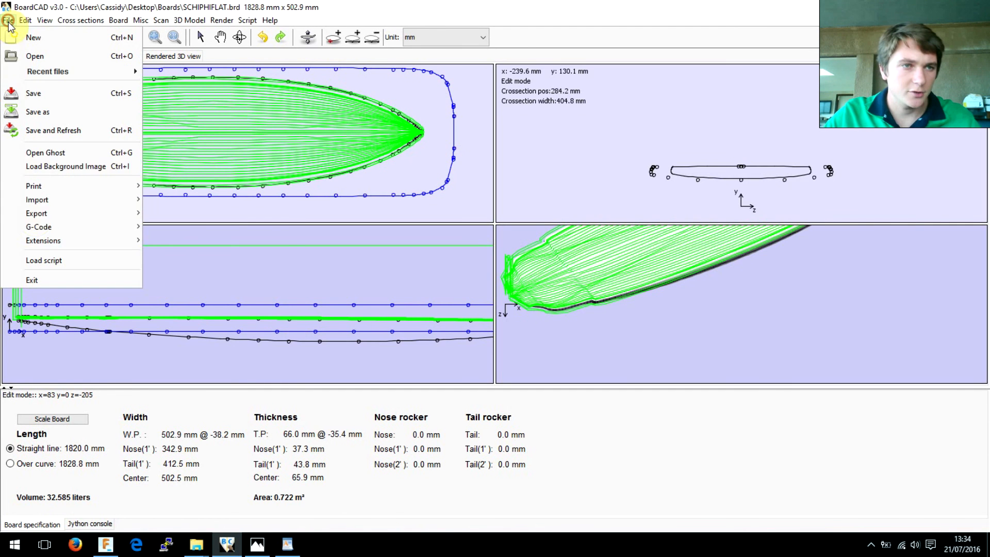
pyautogui.moveTo(40, 231)
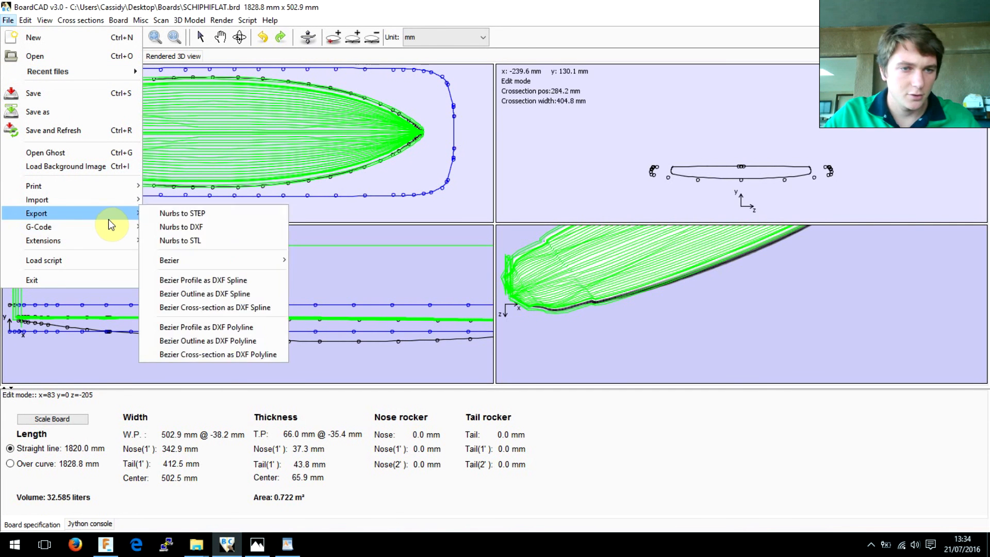
pyautogui.click(183, 241)
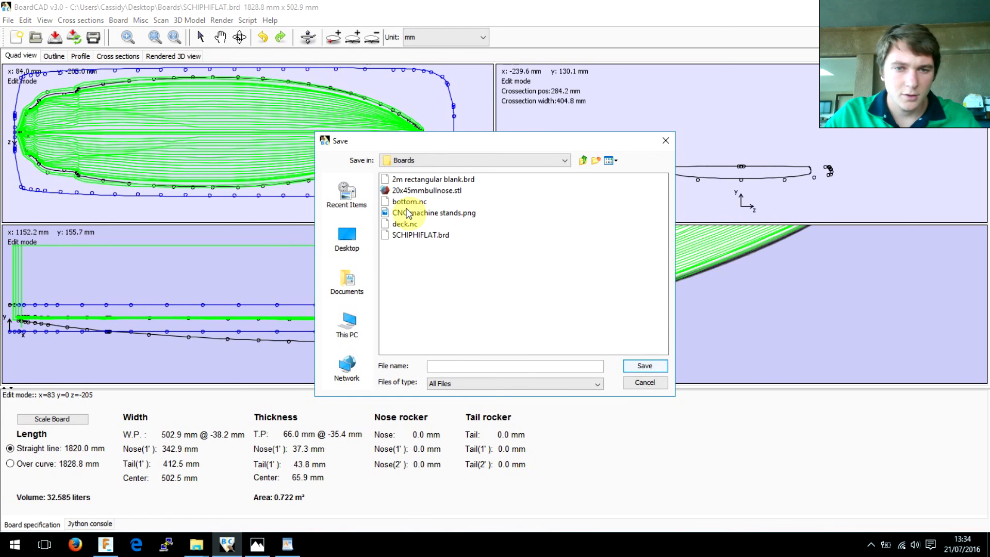
pyautogui.click(409, 201)
# Save and close shapebot.properties in WordPad, and return to BoardCAD to generate the G-code into bottom.nc.
pyautogui.click(281, 544)
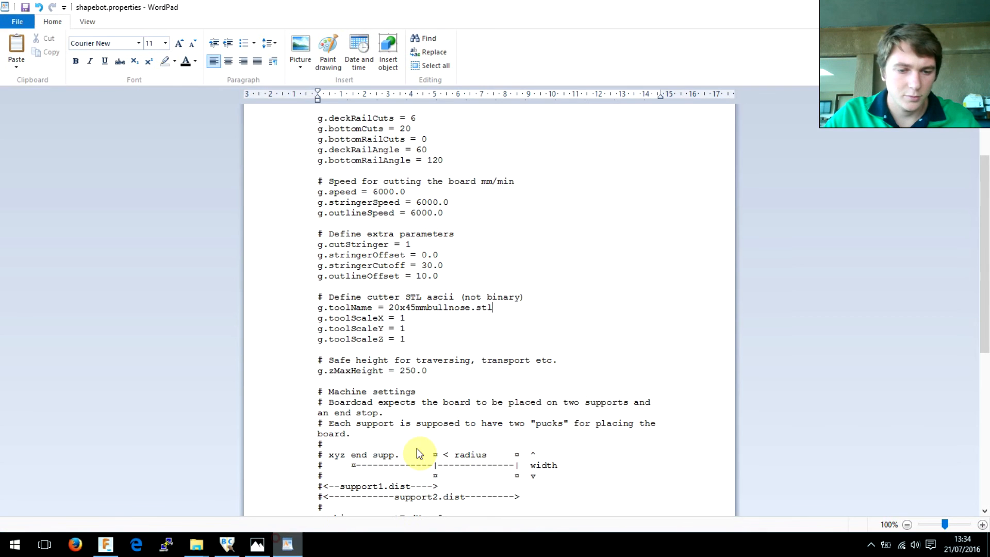
pyautogui.scroll(-6, 66, 110)
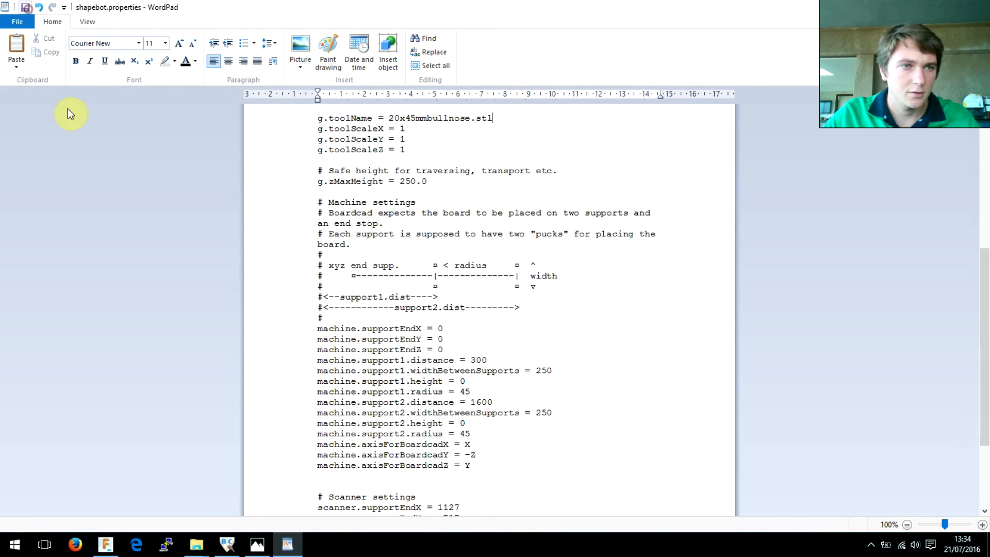
pyautogui.hotkey('alt', 'Tab')
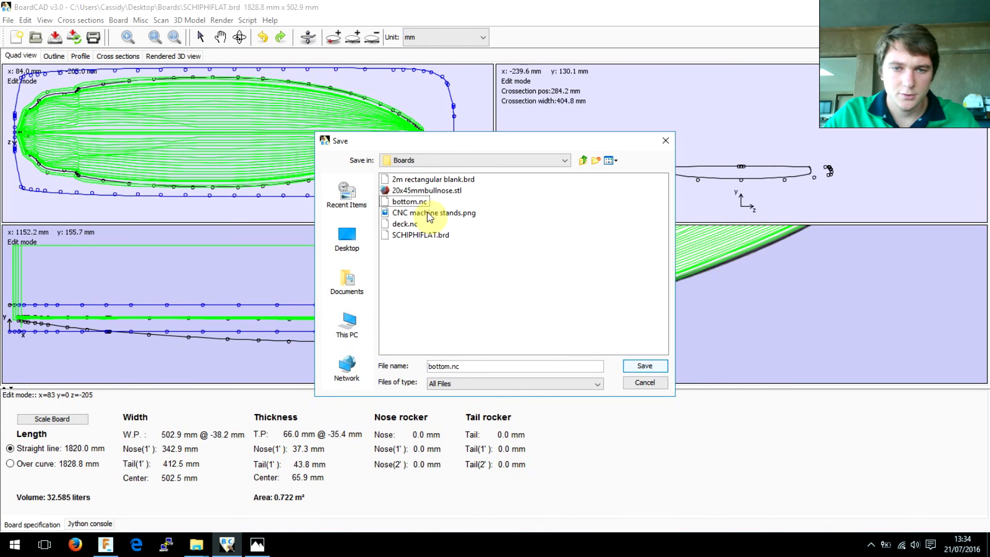
pyautogui.click(645, 366)
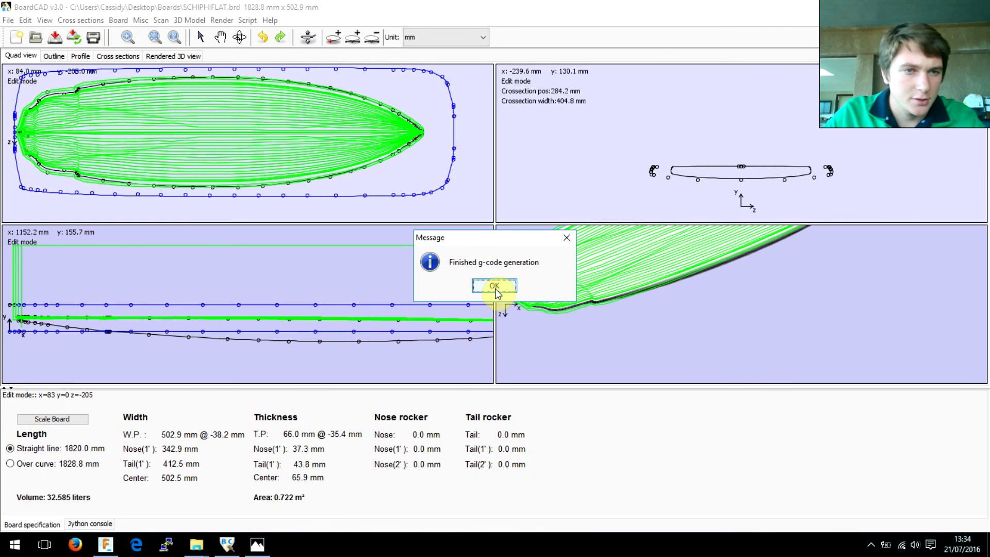
pyautogui.click(496, 292)
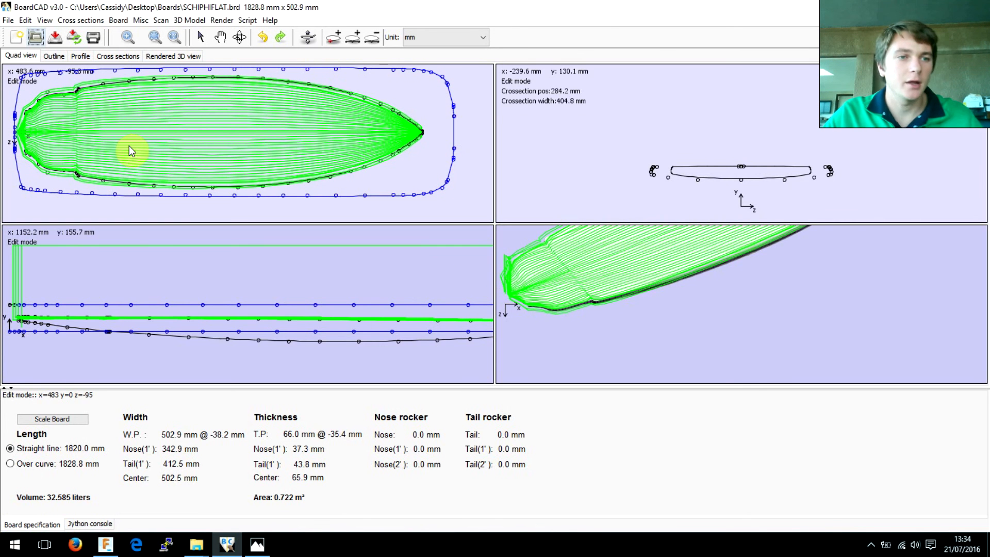
# Examine the new toolpaths in the outline and profile views, from the close-up at the tail to the whole board.
pyautogui.click(197, 138)
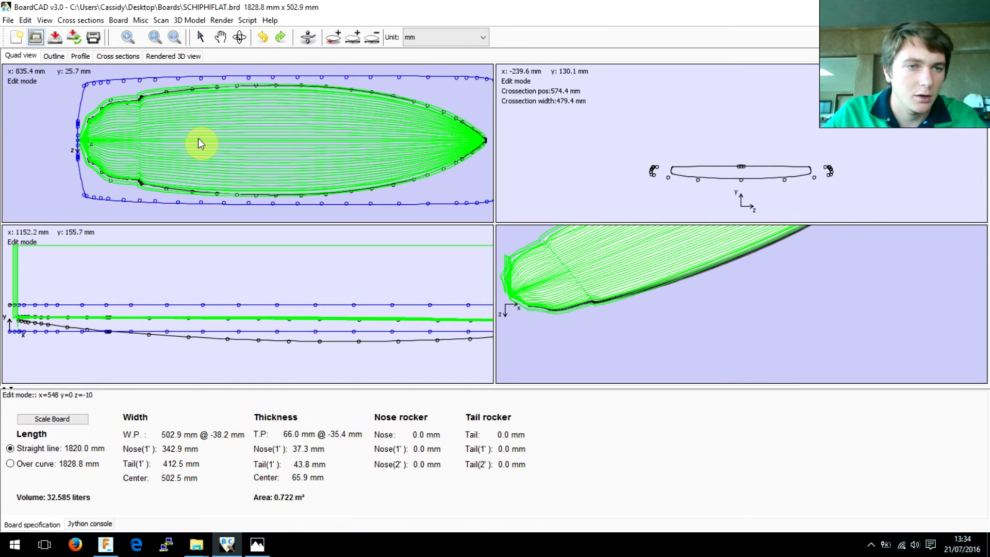
pyautogui.scroll(6, 92, 138)
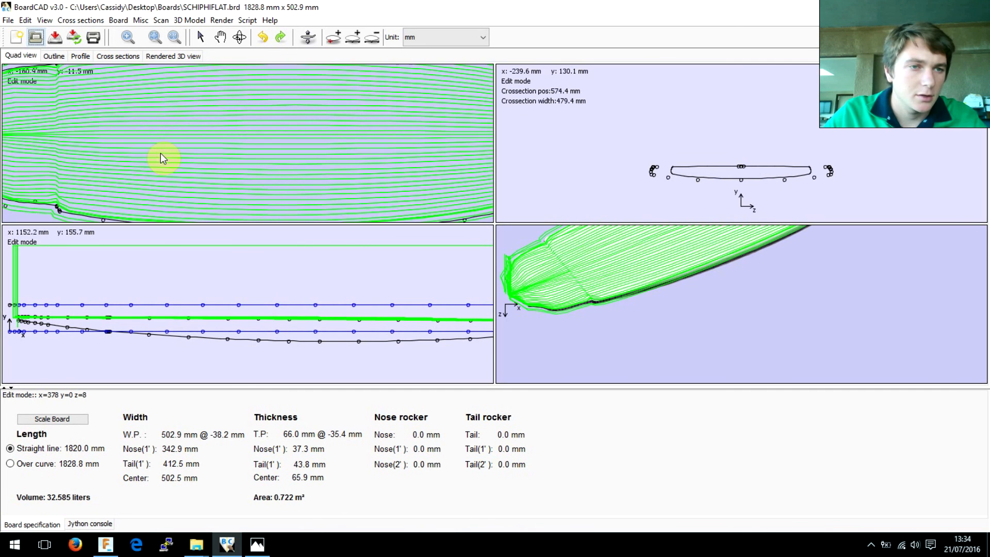
pyautogui.moveTo(339, 178); pyautogui.dragTo(351, 173, button='middle')
pyautogui.scroll(2, 165, 164)
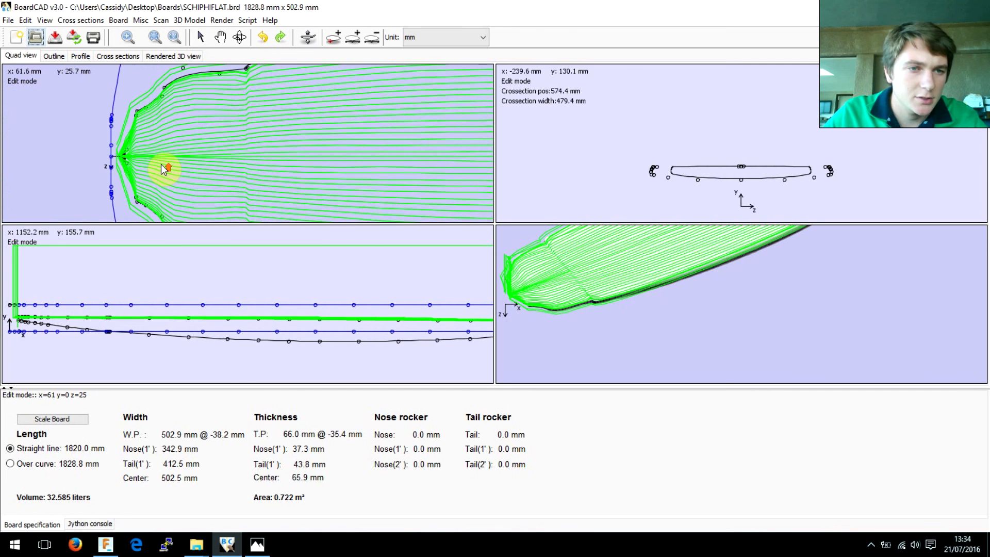
pyautogui.scroll(-3, 314, 164)
pyautogui.moveTo(376, 166); pyautogui.dragTo(171, 156, button='middle')
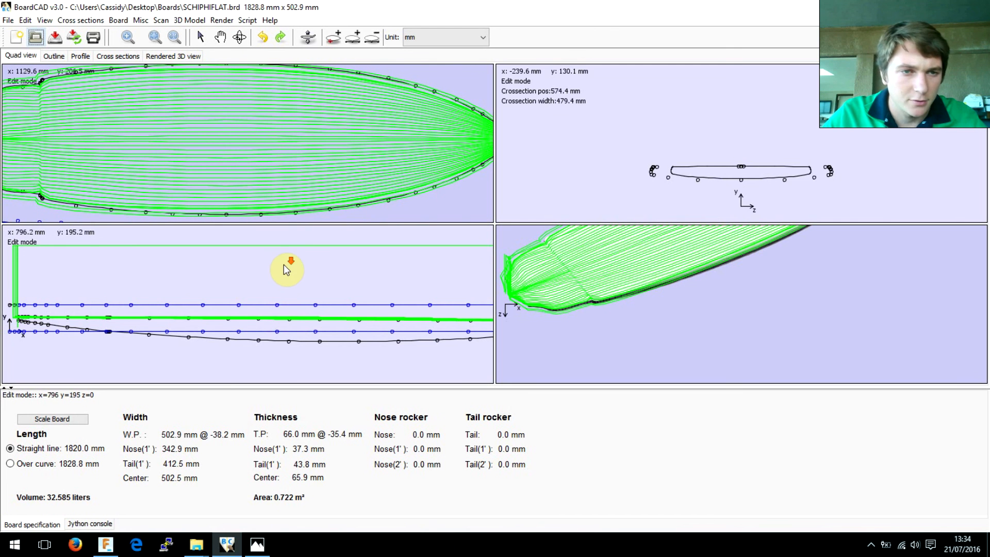
pyautogui.scroll(-3, 284, 264)
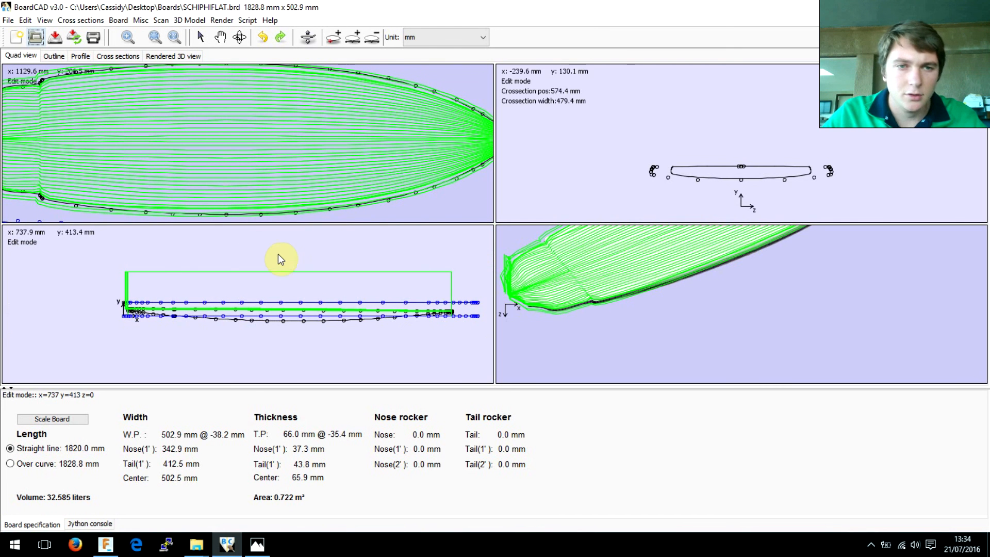
pyautogui.scroll(-3, 247, 176)
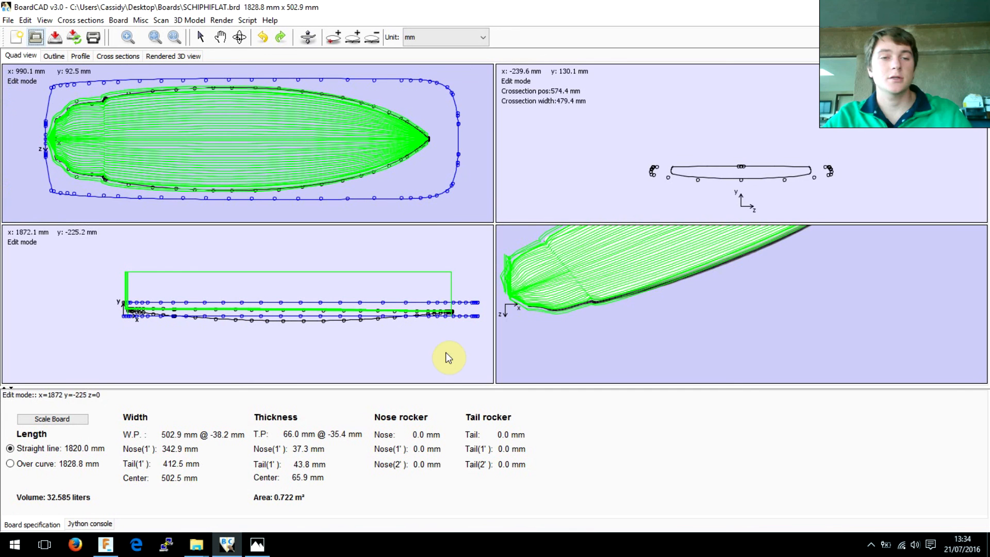